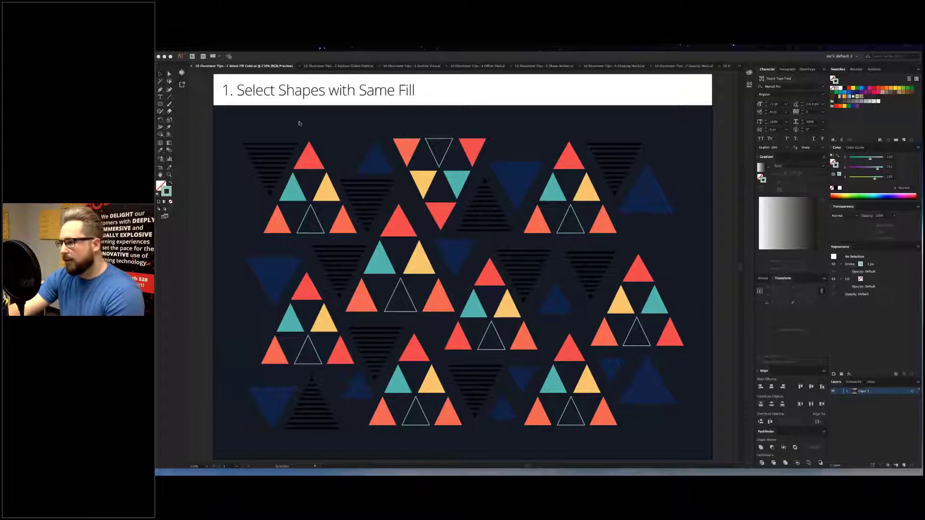
pyautogui.click(197, 104)
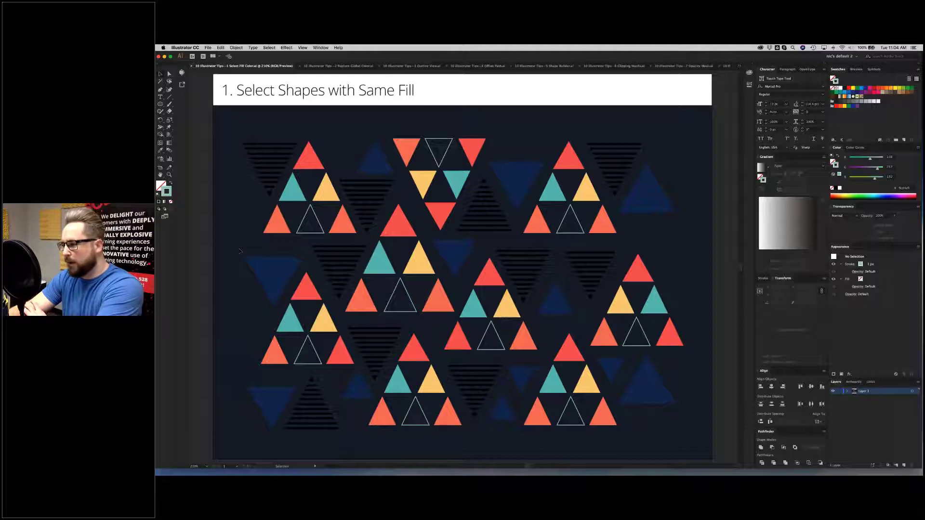
pyautogui.click(248, 259)
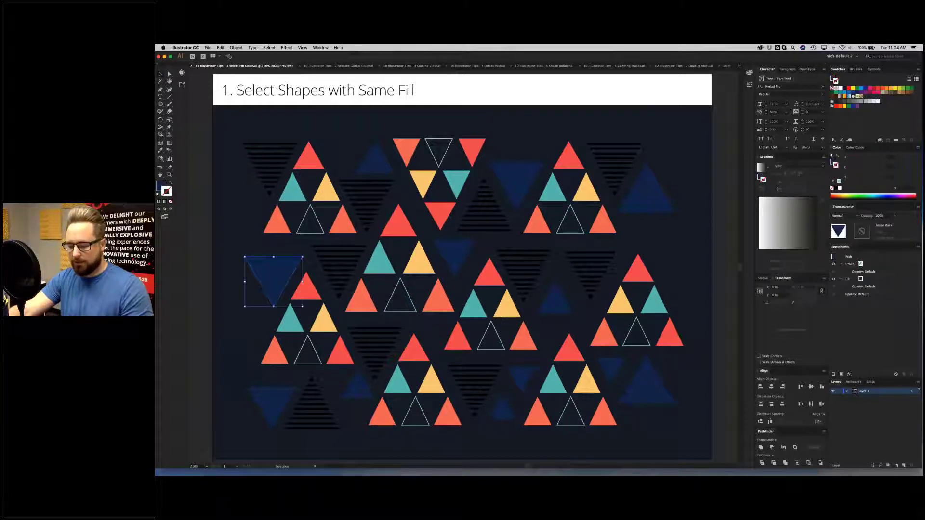
pyautogui.keyDown('shift'); pyautogui.click(375, 159); pyautogui.keyUp('shift')
pyautogui.keyDown('shift'); pyautogui.click(516, 169); pyautogui.keyUp('shift')
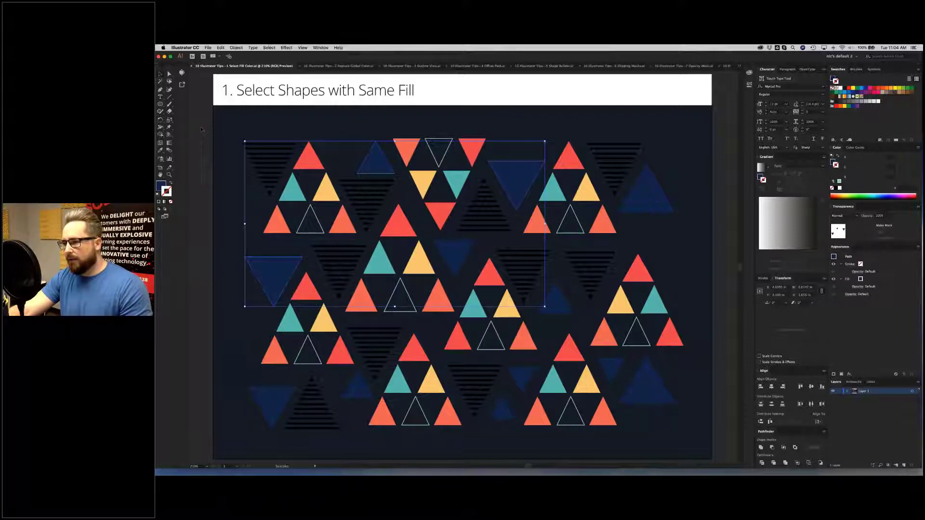
pyautogui.click(243, 256)
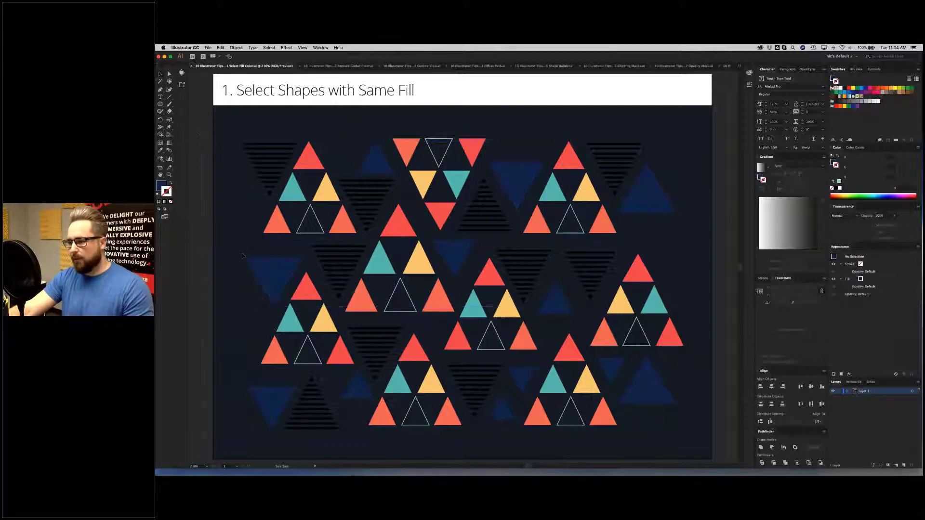
# Step: Select one dark blue triangle and extend the selection to every shape with the same fill color
pyautogui.click(248, 259)
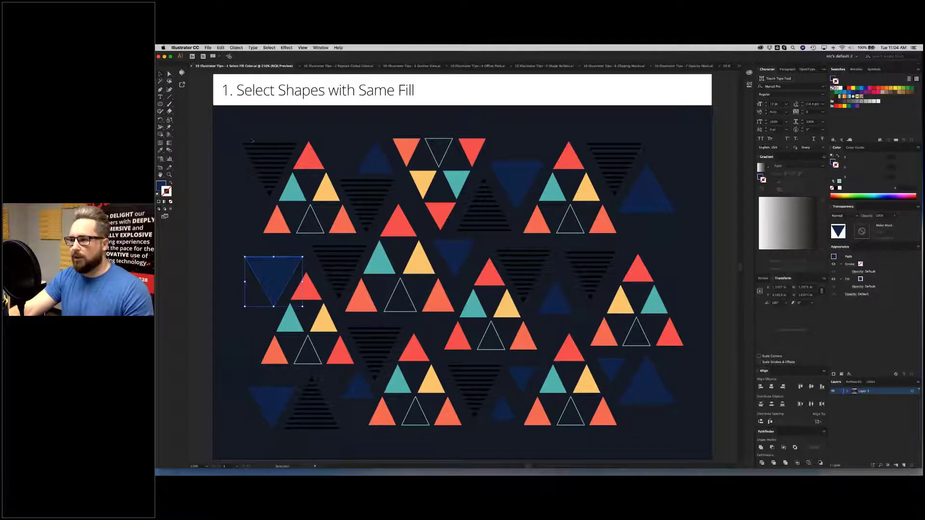
pyautogui.click(269, 48)
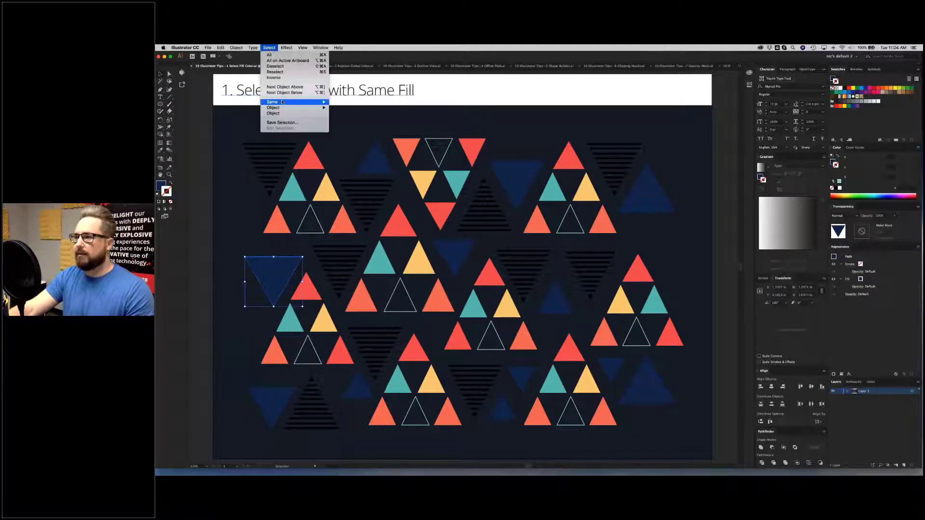
pyautogui.moveTo(282, 102)
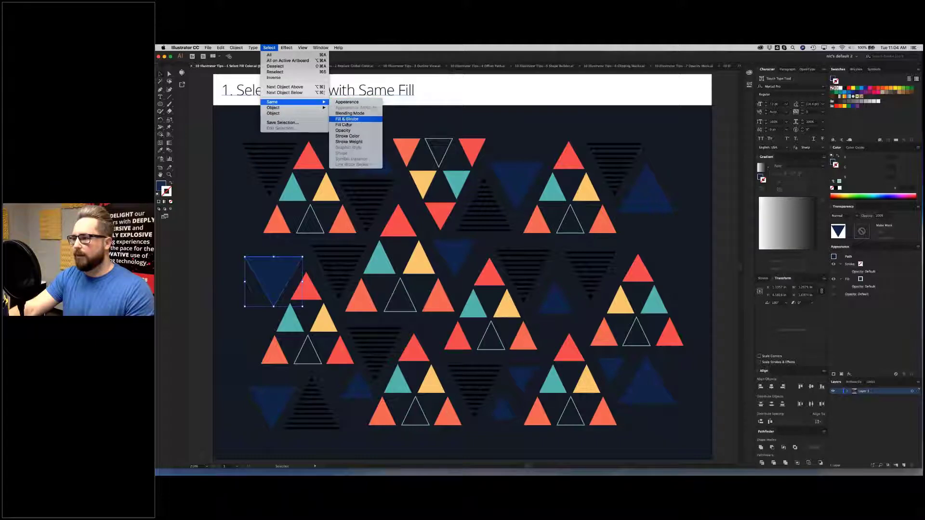
pyautogui.click(346, 125)
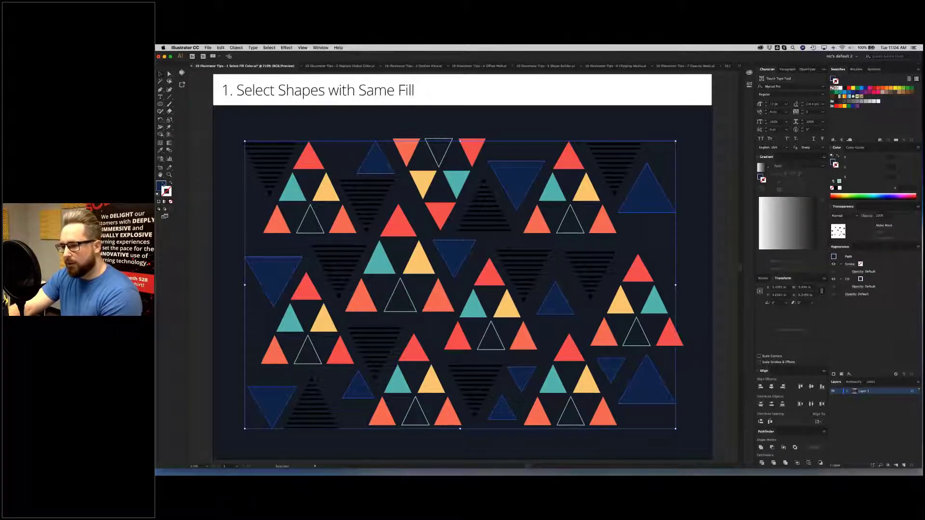
# Step: Change the fill color of the selected blue triangles to a muted plum by adjusting red and green, and clear the selection
pyautogui.click(163, 185)
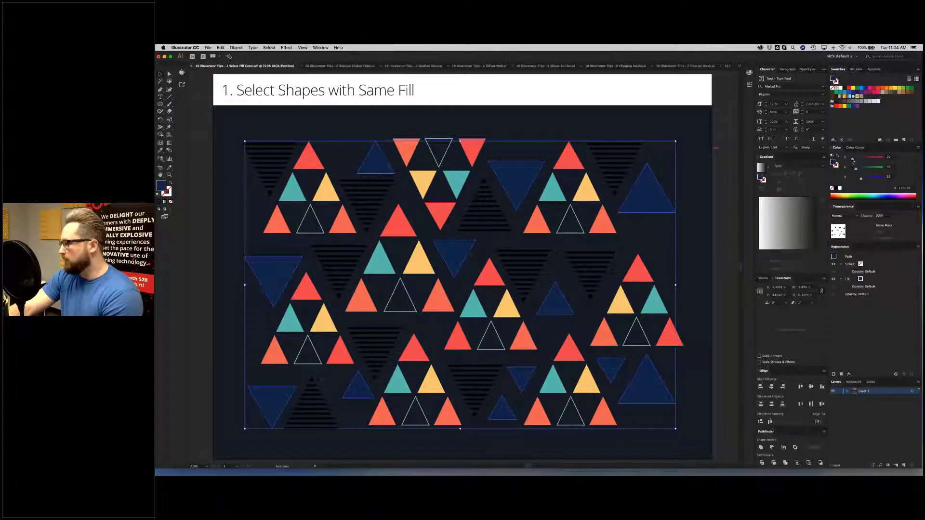
pyautogui.moveTo(853, 160); pyautogui.dragTo(865, 160)
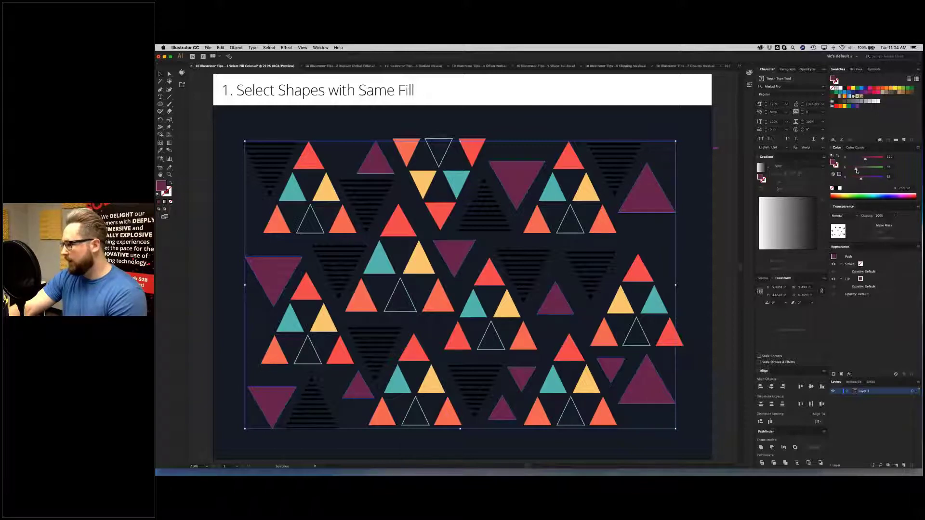
pyautogui.moveTo(857, 171); pyautogui.dragTo(858, 171)
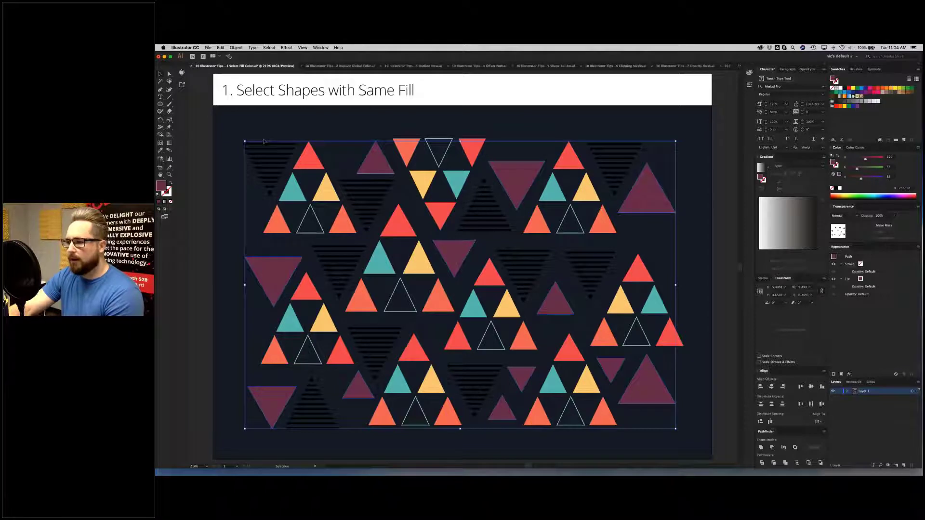
pyautogui.click(200, 151)
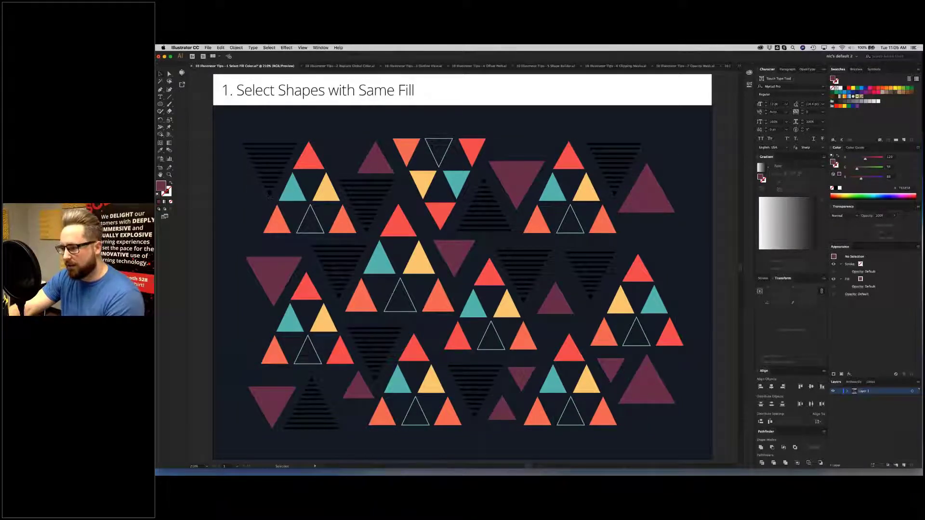
# Step: Select one outlined triangle, make its stroke active, and select every shape with the same stroke color
pyautogui.click(316, 217)
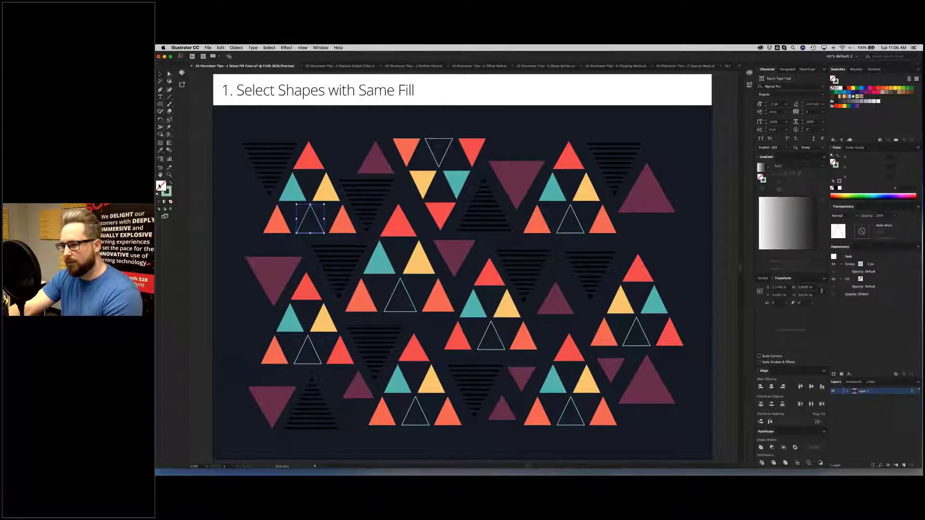
pyautogui.click(166, 192)
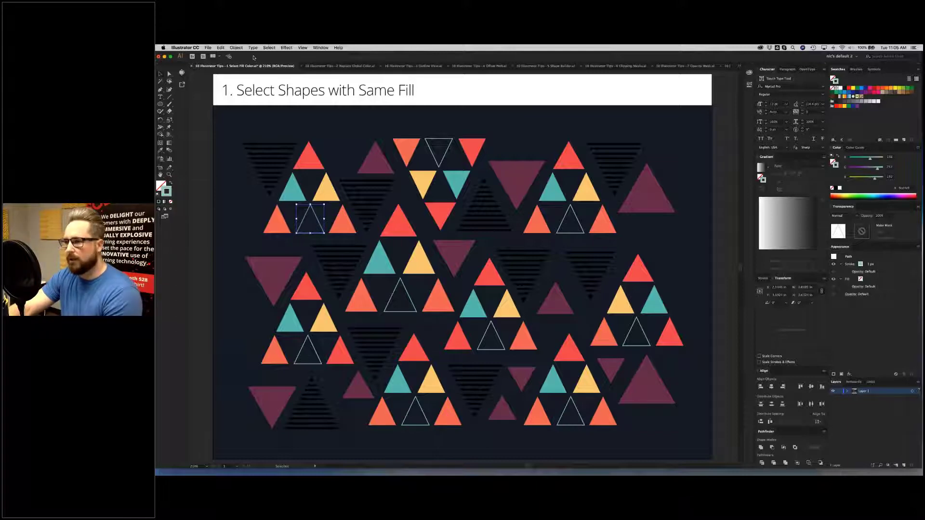
pyautogui.click(269, 47)
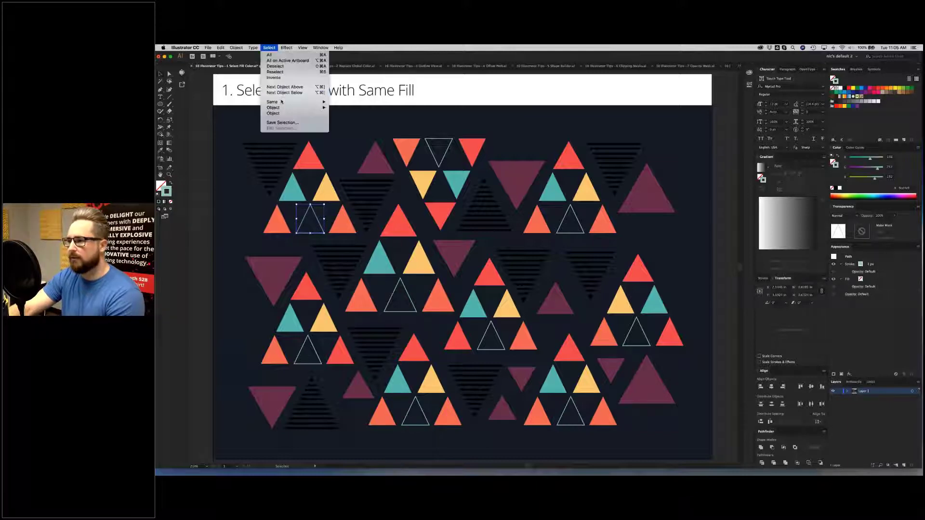
pyautogui.moveTo(282, 102)
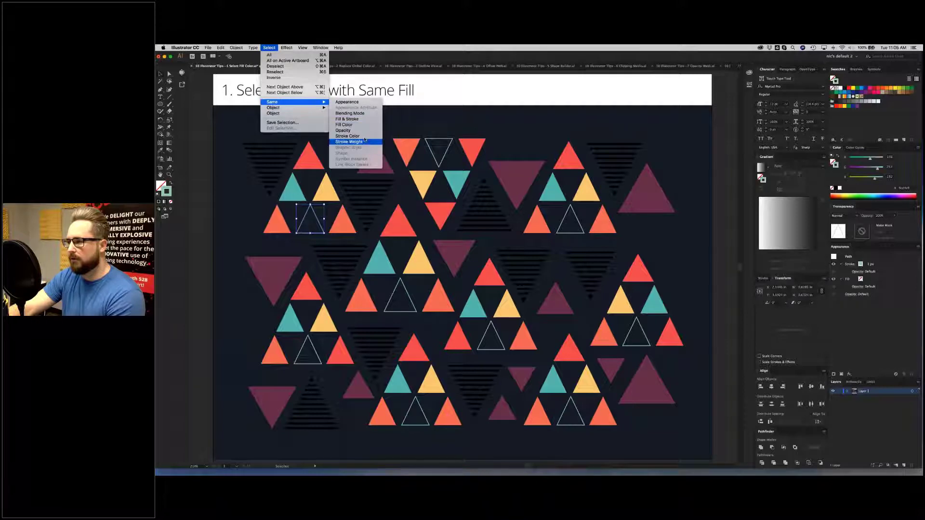
pyautogui.click(348, 137)
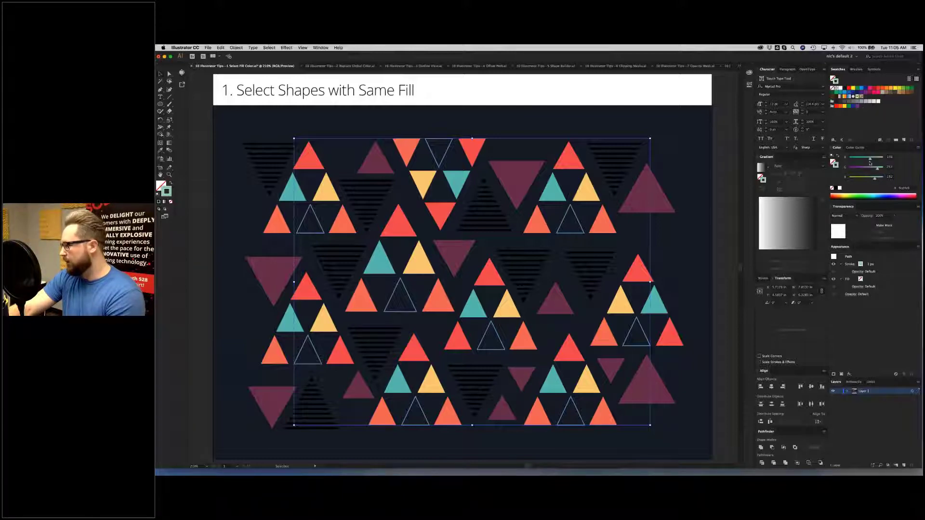
# Step: Change the stroke color of the selected outlined triangles to bright green and clear the selection
pyautogui.moveTo(869, 159); pyautogui.dragTo(855, 177)
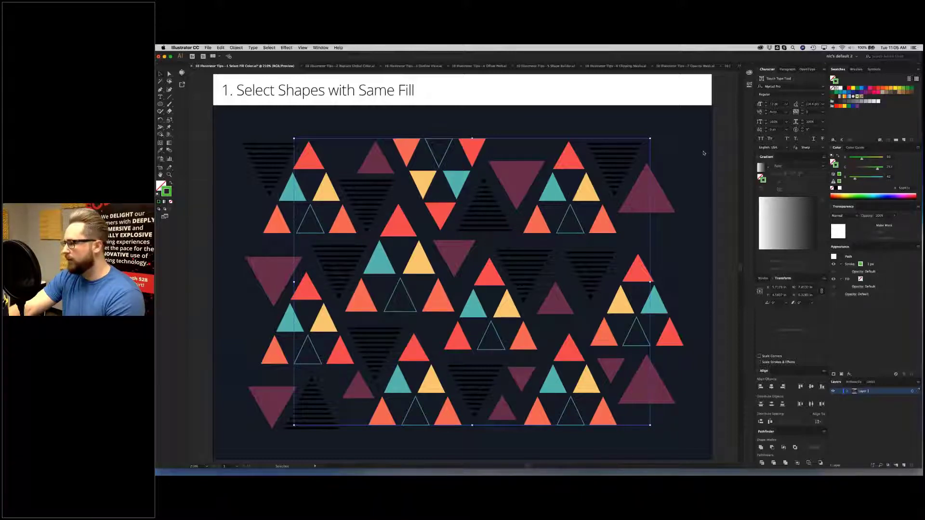
pyautogui.click(707, 145)
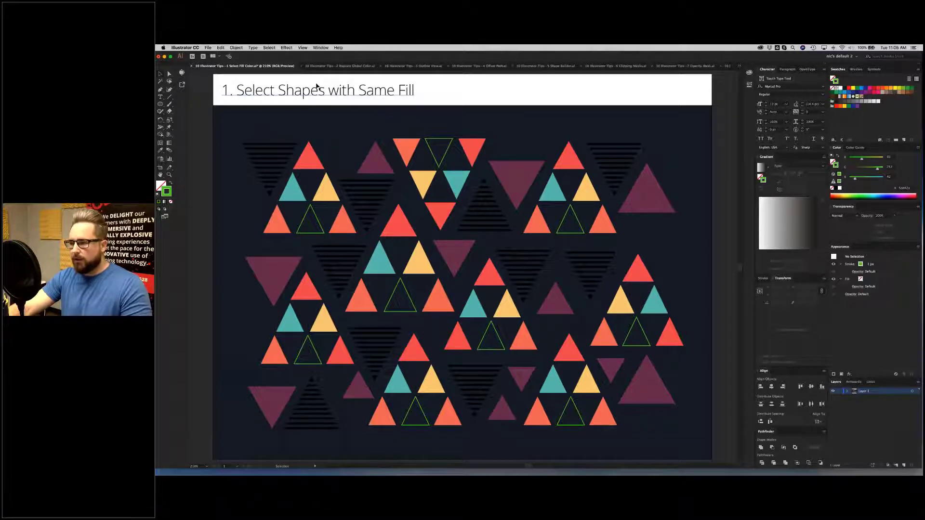
pyautogui.press('a')
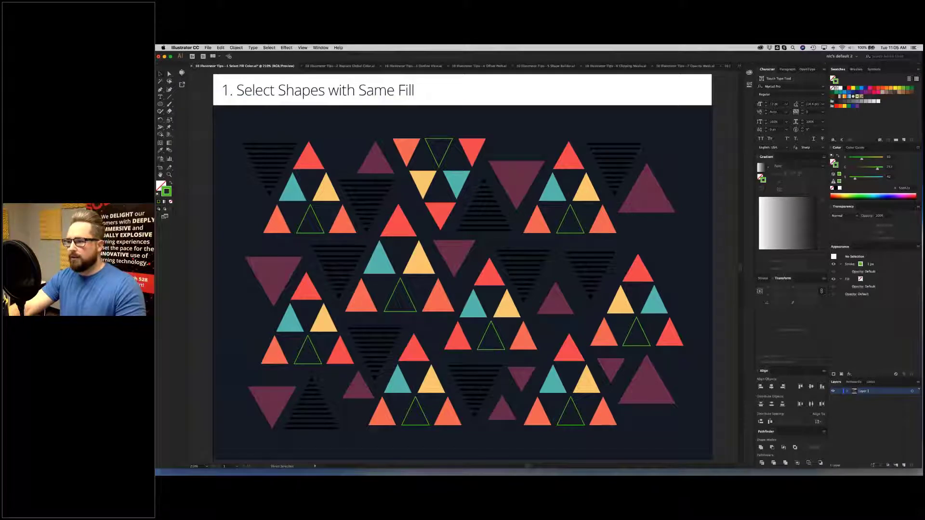
# Step: In the Replacing Global Colors document, create a new global process color swatch from the current light blue fill
pyautogui.hotkey('ctrl', 'Tab')
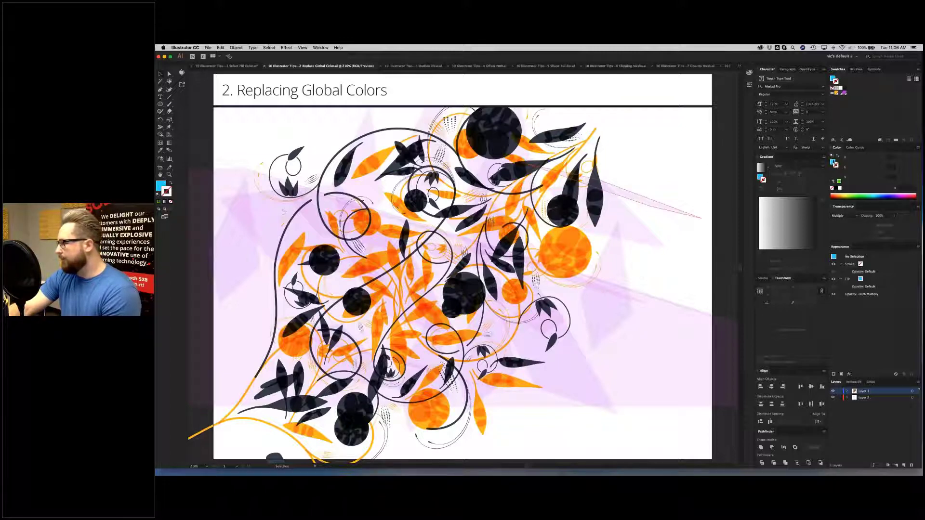
pyautogui.click(833, 161)
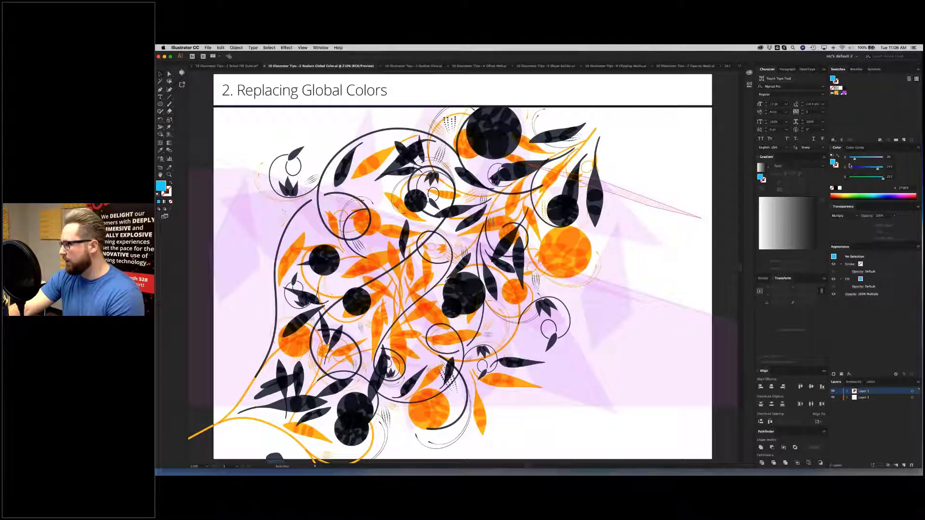
pyautogui.click(919, 149)
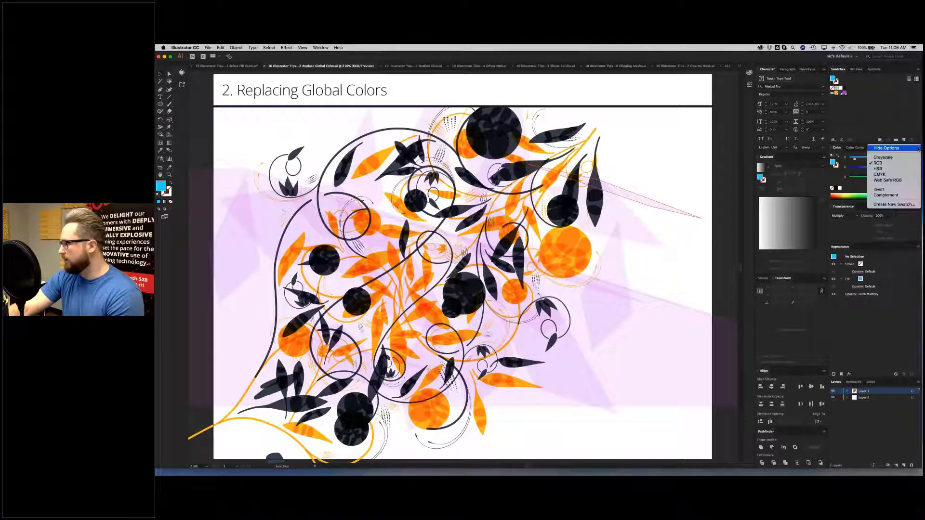
pyautogui.click(873, 211)
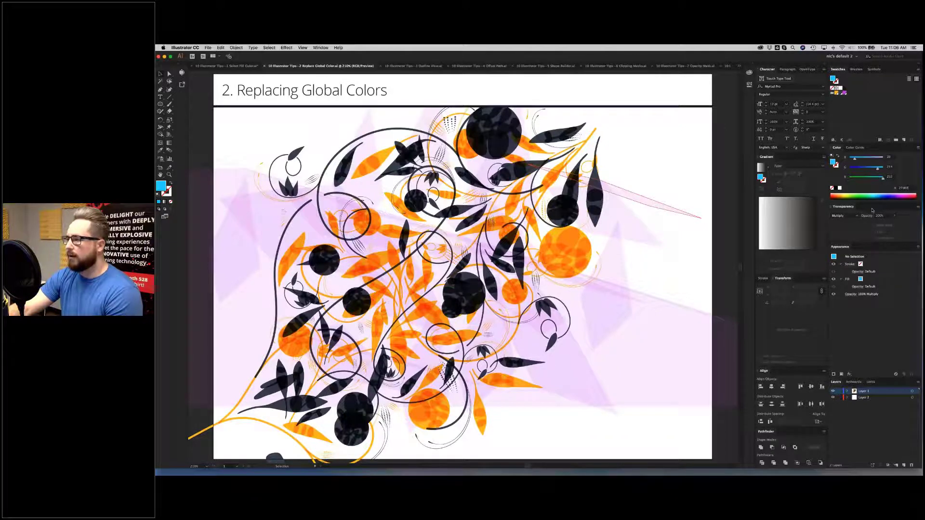
pyautogui.click(523, 196)
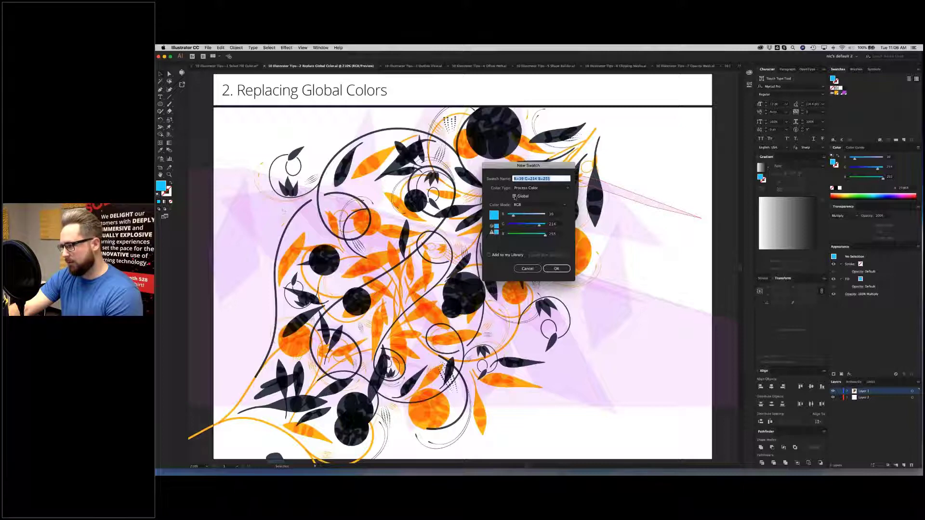
pyautogui.click(514, 196)
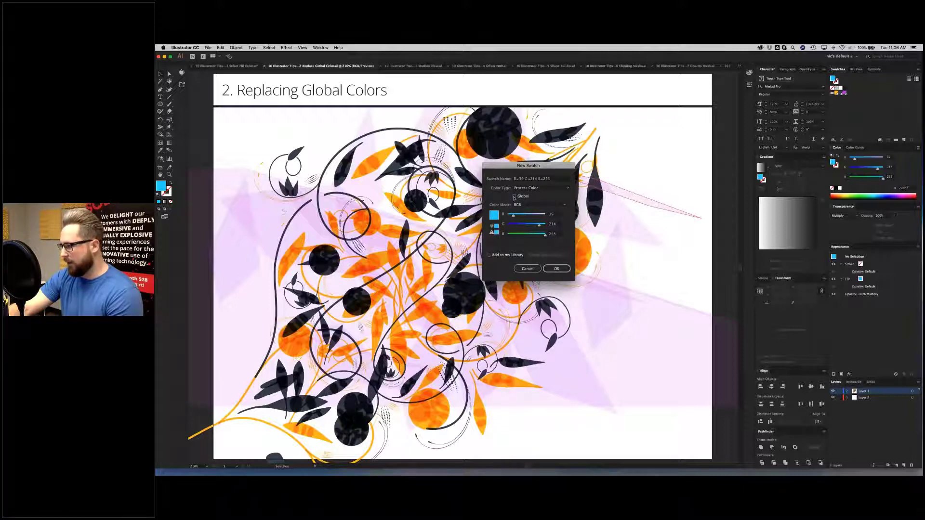
pyautogui.click(514, 197)
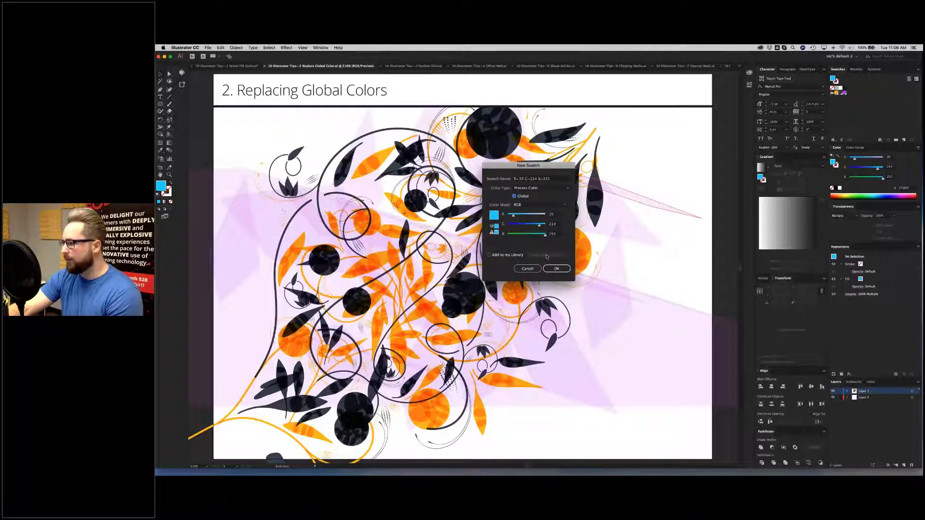
pyautogui.press('Return')
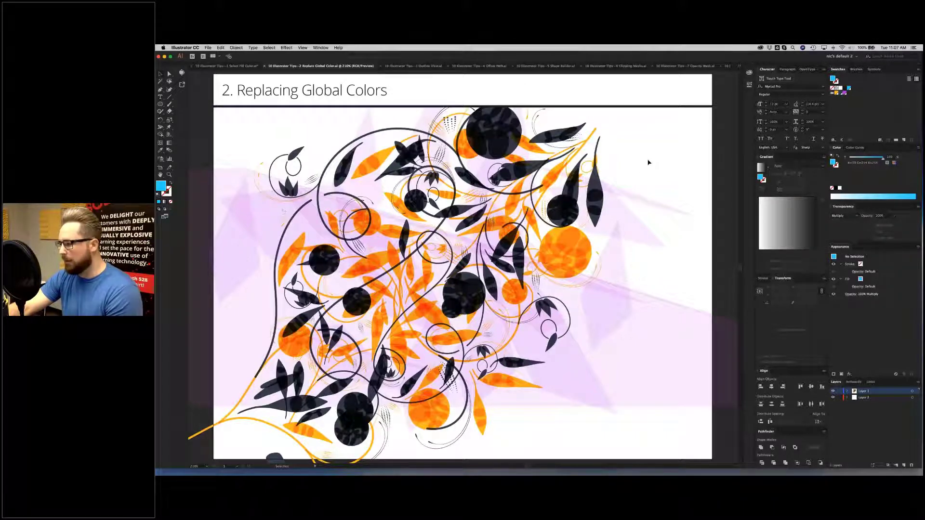
# Step: Edit the global orange swatch, shifting its RGB values to a lime green, and apply the change to the artwork
pyautogui.click(837, 94)
pyautogui.doubleClick(837, 94)
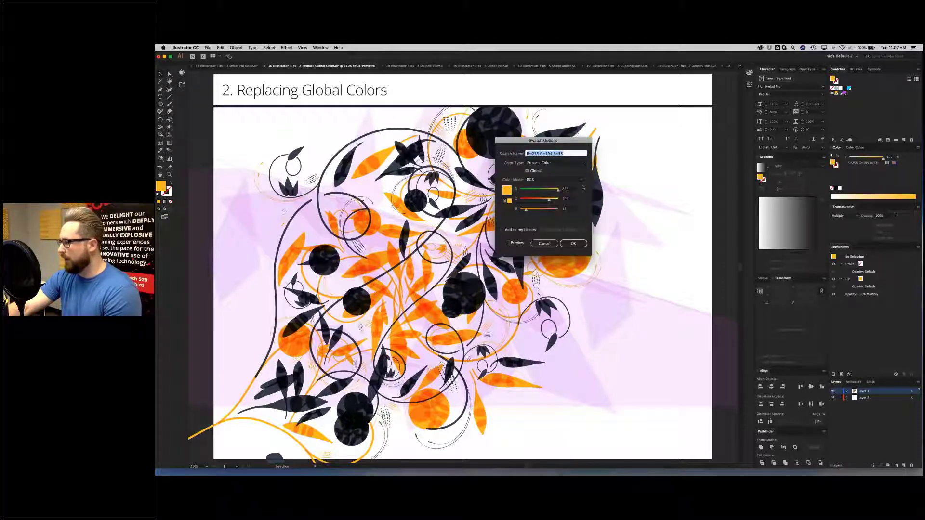
pyautogui.moveTo(558, 190)
pyautogui.mouseDown()
pyautogui.moveTo(549, 190)
pyautogui.moveTo(554, 199)
pyautogui.mouseUp()
pyautogui.click(570, 244)
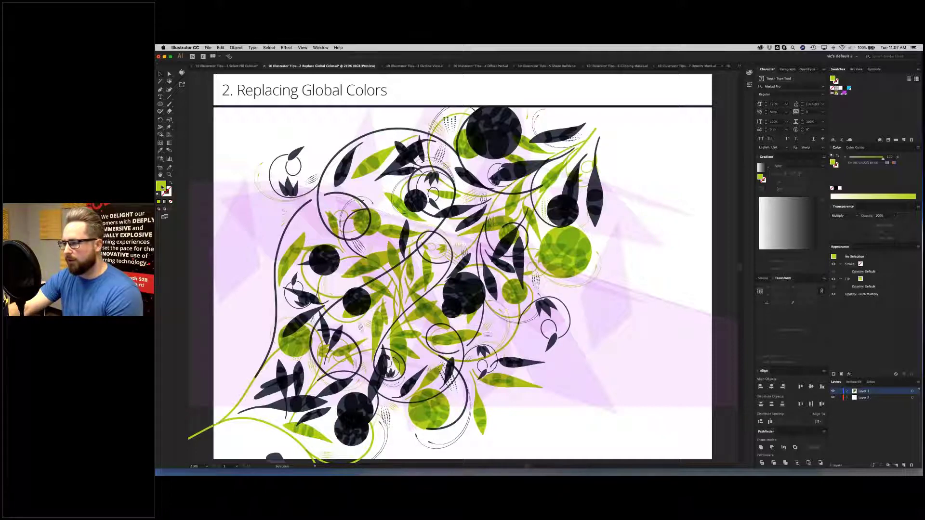
# Step: Set the current fill color to a bright turquoise green in the Color Picker with nothing selected
pyautogui.doubleClick(162, 187)
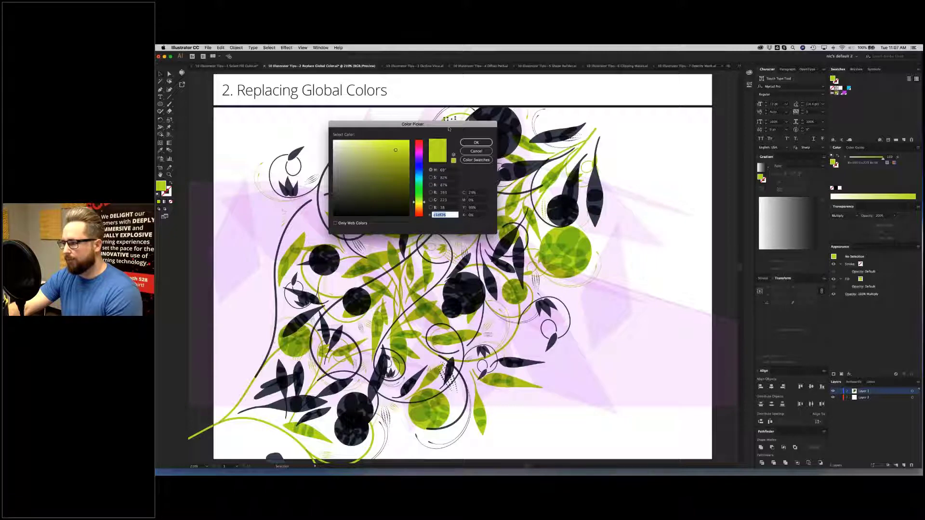
pyautogui.moveTo(448, 128); pyautogui.dragTo(465, 130)
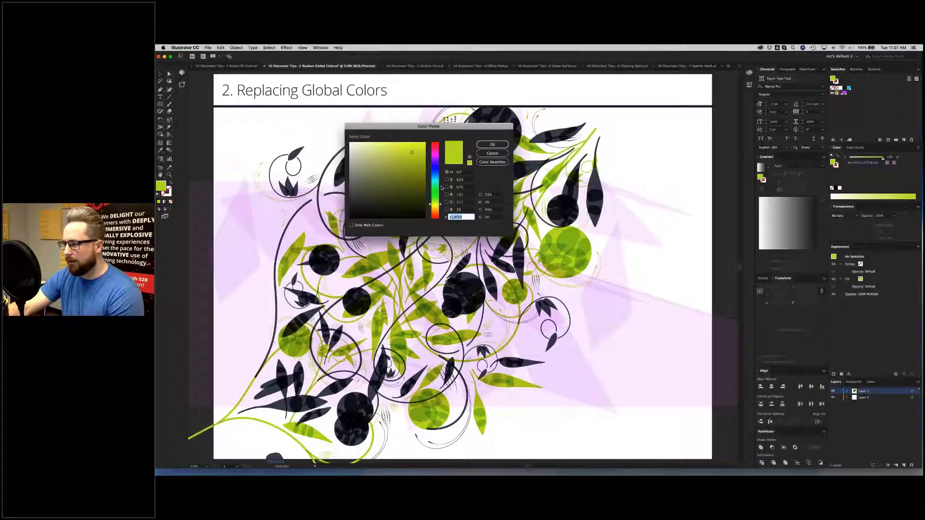
pyautogui.moveTo(434, 172); pyautogui.dragTo(435, 183)
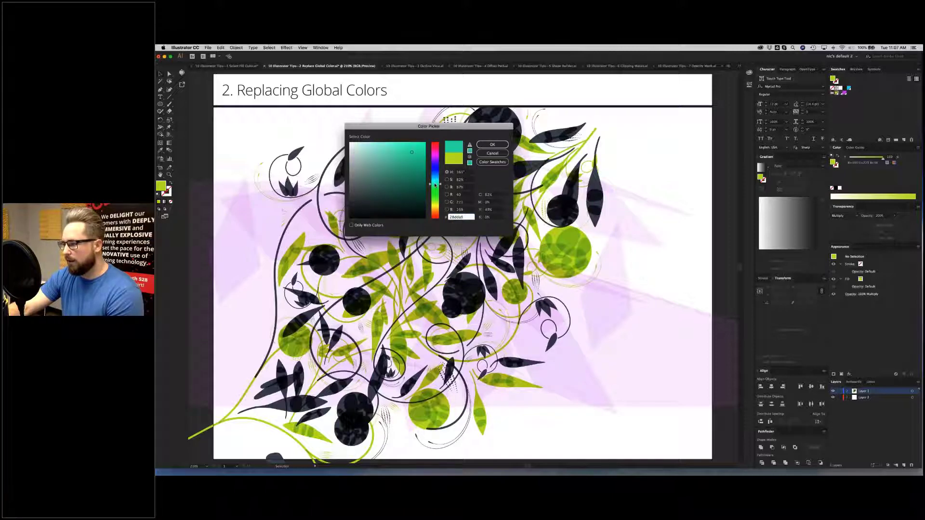
pyautogui.moveTo(412, 153); pyautogui.dragTo(421, 144)
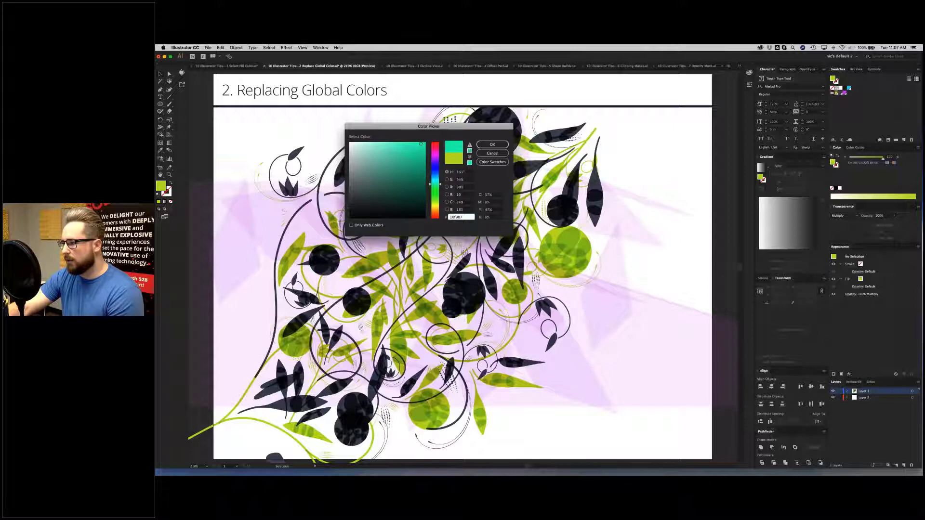
pyautogui.click(492, 145)
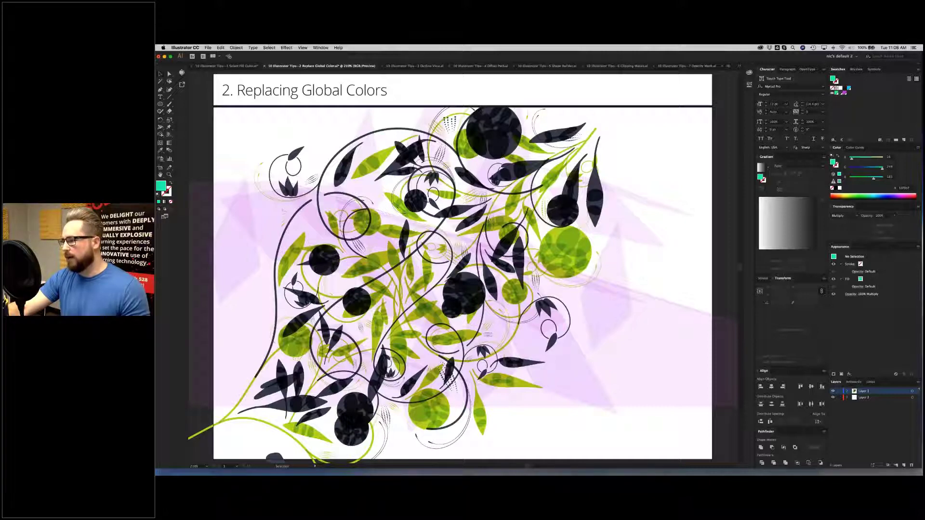
# Step: Replace the lime green global swatch with the current turquoise fill so the green vine artwork is recolored
pyautogui.moveTo(833, 78); pyautogui.dragTo(837, 93)
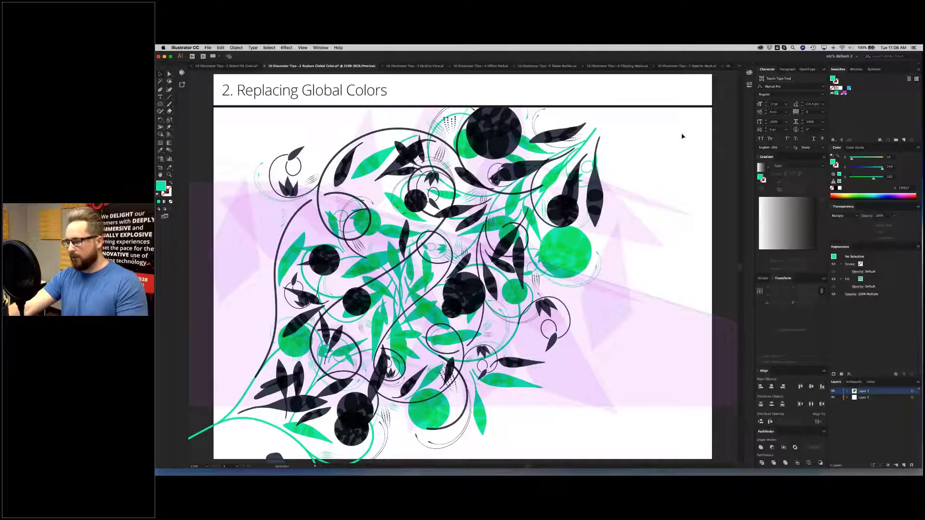
# Step: Draw a small square in the blank area right of the vine artwork and lower its green value for a dark blue fill
pyautogui.press('m')
pyautogui.moveTo(623, 129); pyautogui.dragTo(669, 169)
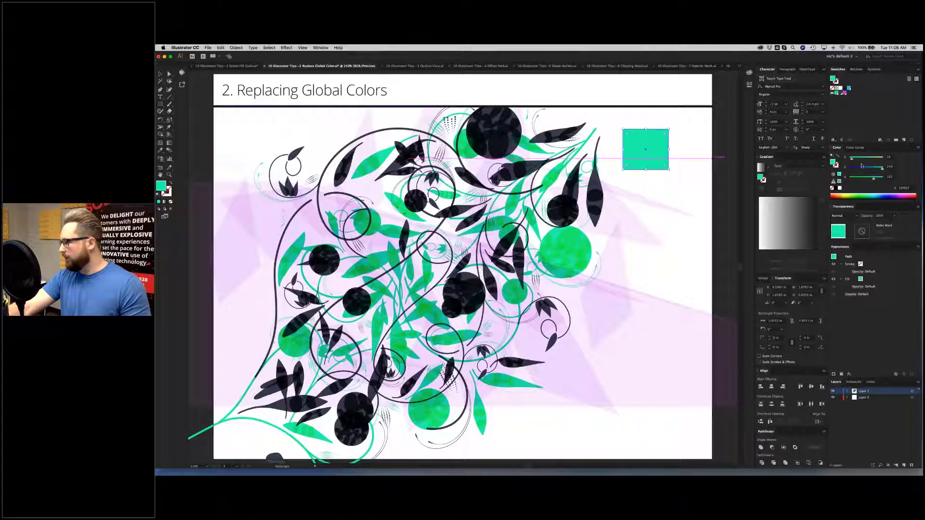
pyautogui.moveTo(862, 166); pyautogui.dragTo(859, 167)
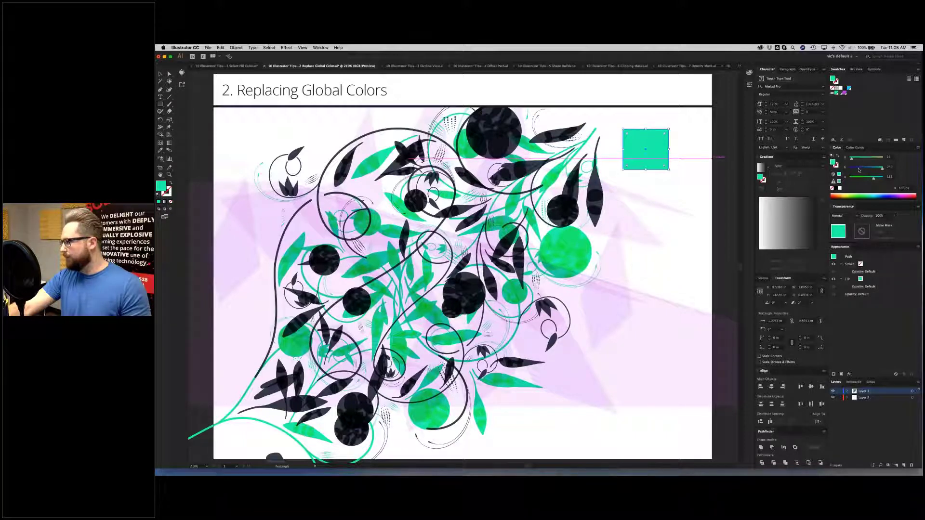
# Step: Create a new process color swatch from the square's dark blue fill without making it global
pyautogui.click(917, 149)
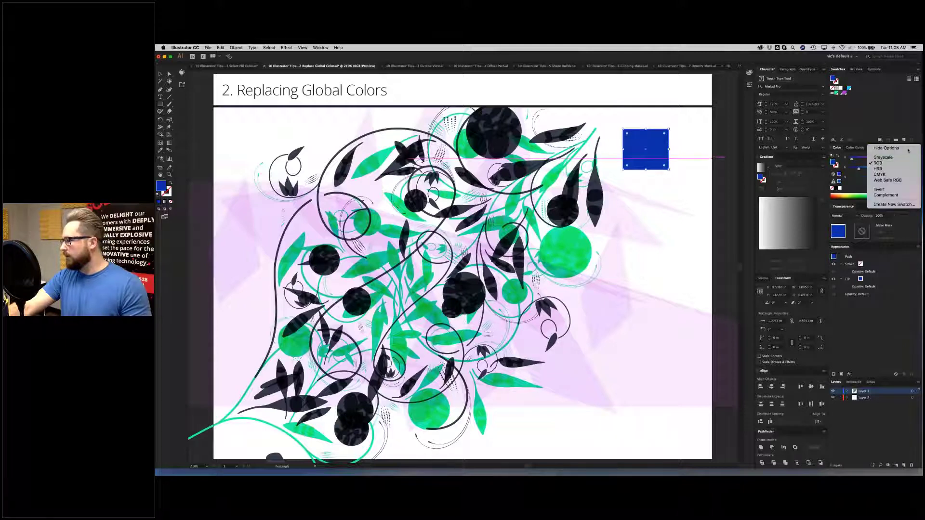
pyautogui.click(913, 152)
pyautogui.click(918, 149)
pyautogui.click(918, 150)
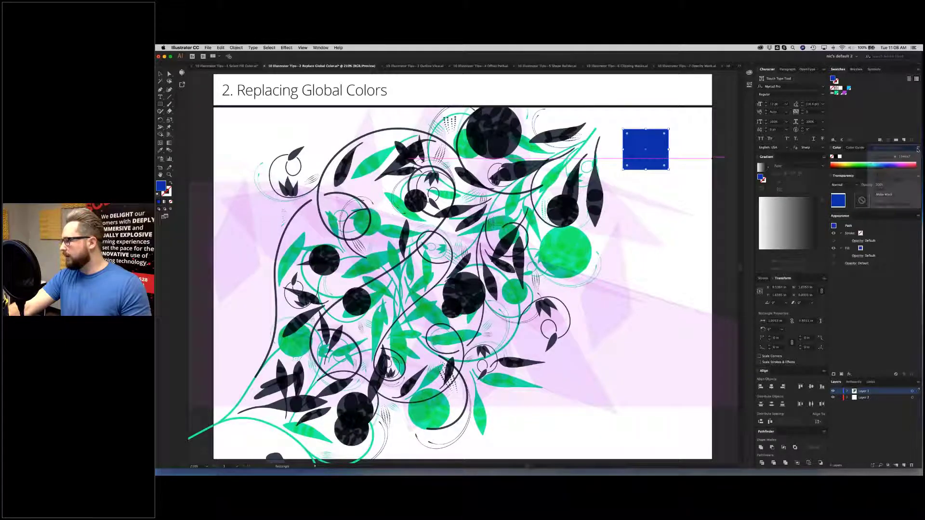
pyautogui.click(918, 150)
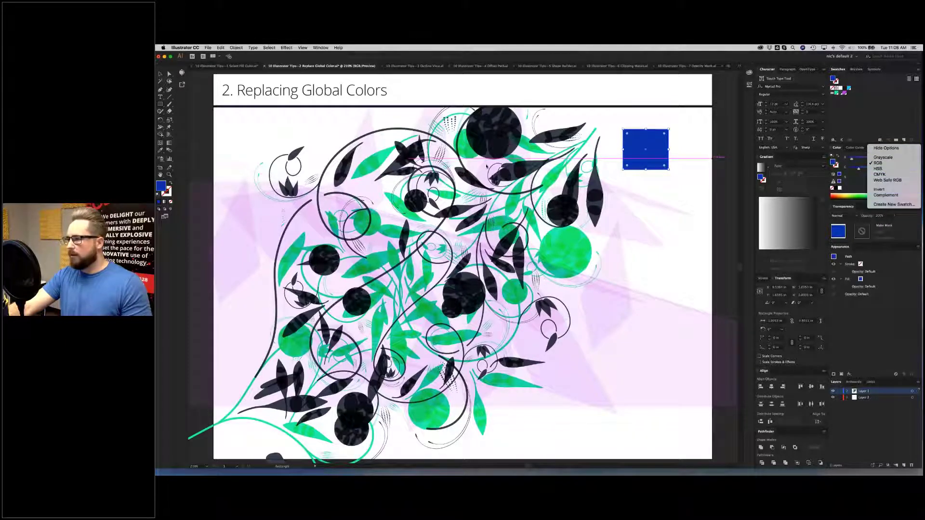
pyautogui.click(470, 160)
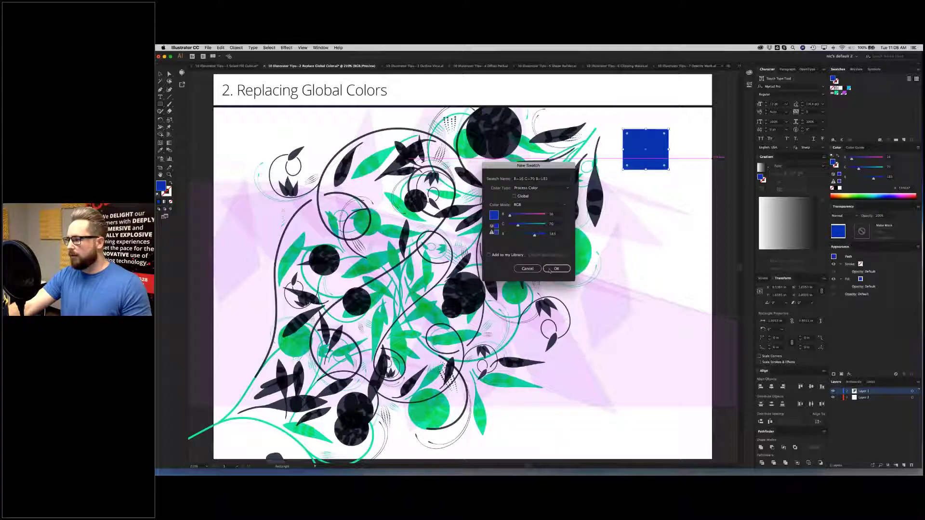
pyautogui.press('Return')
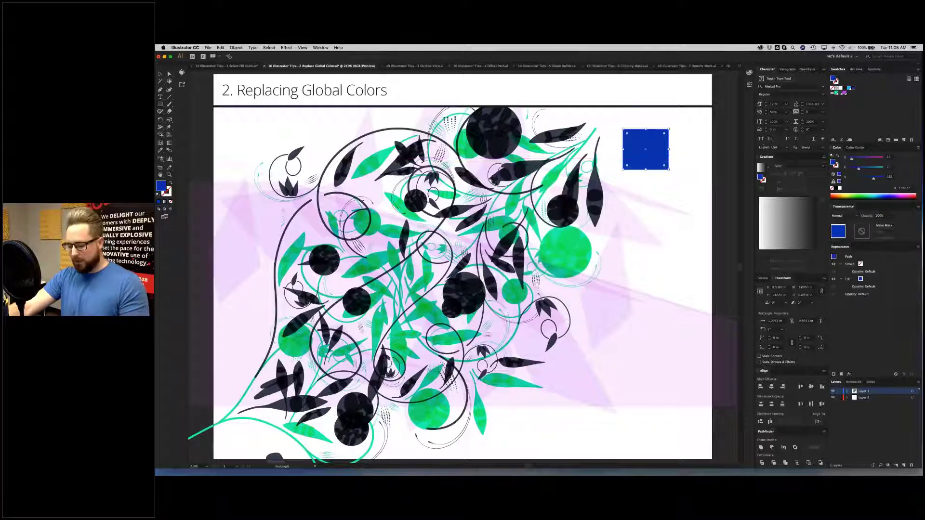
# Step: Clear the selection and edit the non-global dark blue swatch, raising its red value to turn it purple
pyautogui.click(688, 132)
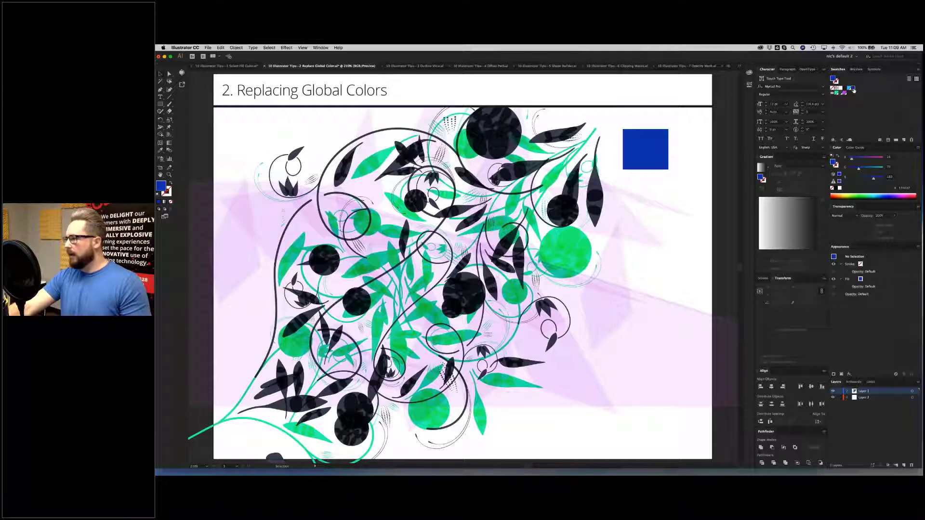
pyautogui.doubleClick(852, 89)
pyautogui.moveTo(532, 193); pyautogui.dragTo(543, 192)
pyautogui.click(572, 244)
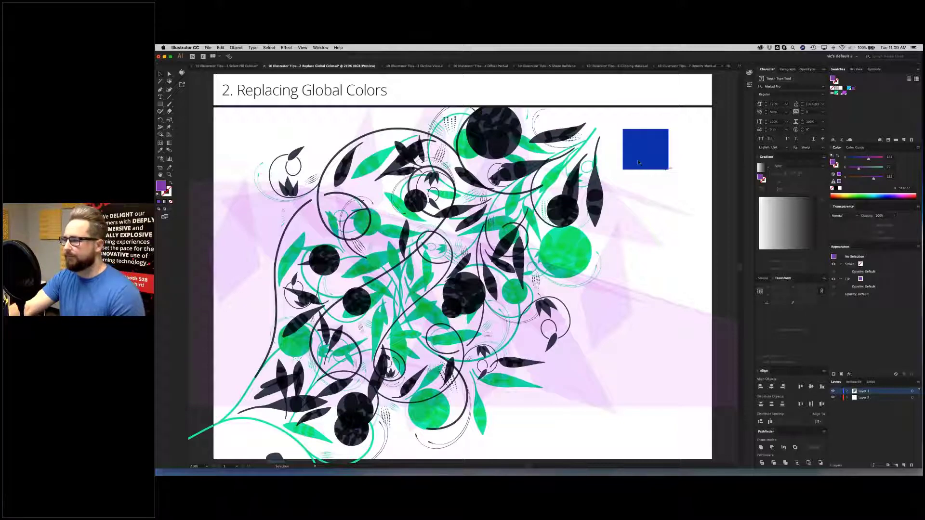
# Step: Delete the dark blue square beside the vine artwork
pyautogui.click(636, 147)
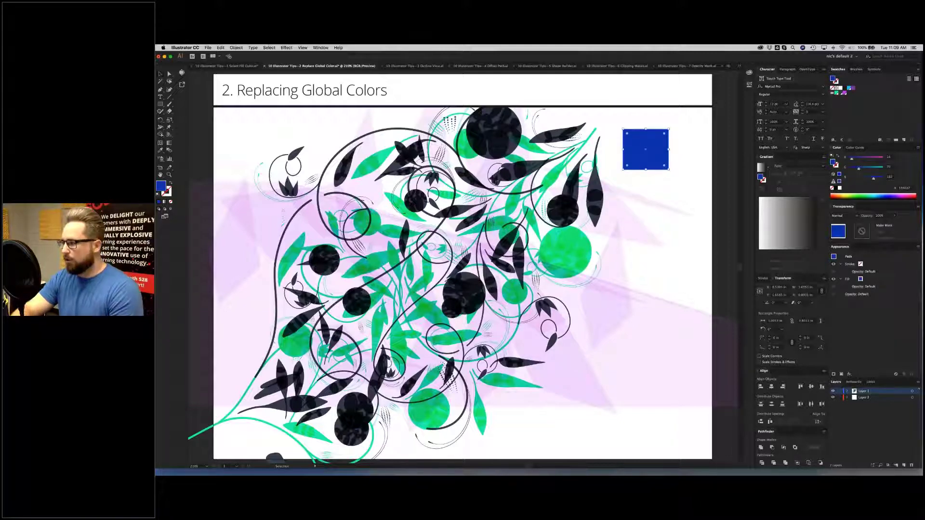
pyautogui.press('Delete')
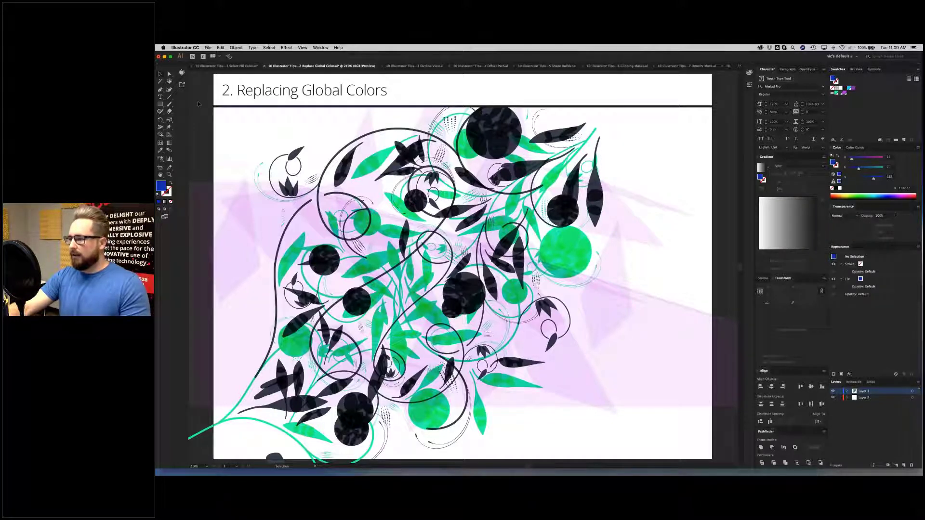
pyautogui.press('a')
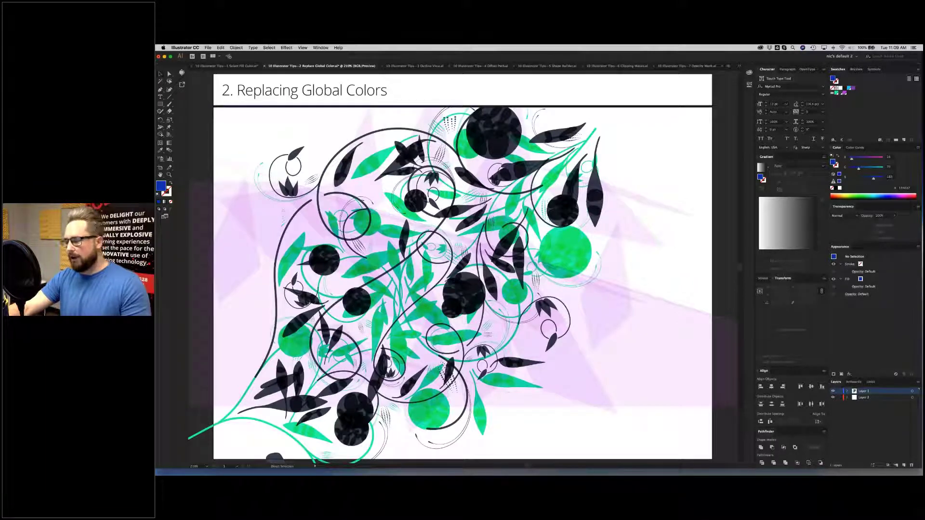
# Step: In the Outline View document, zoom in on the guitar emblem, try selecting its overlapping groups in preview, and clear the selection
pyautogui.press('super+grave')
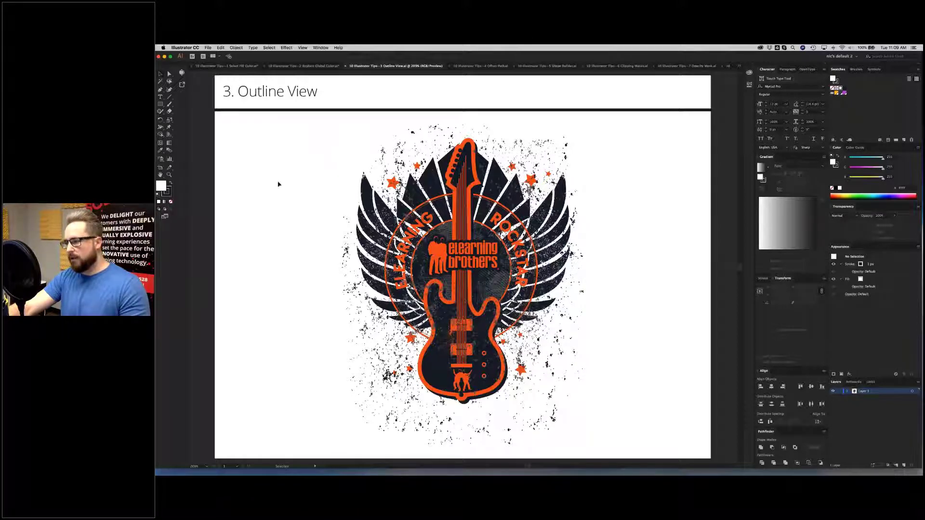
pyautogui.press('z')
pyautogui.moveTo(333, 154); pyautogui.dragTo(615, 348)
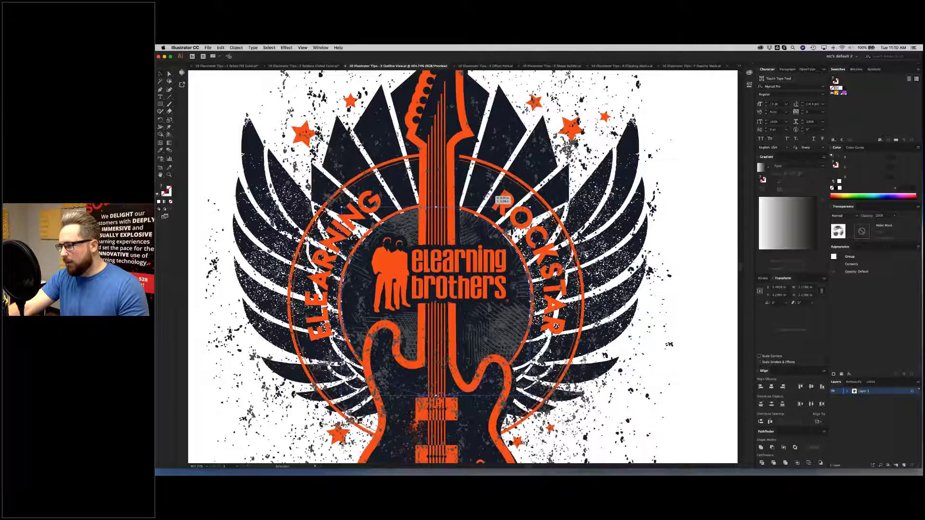
pyautogui.click(556, 326)
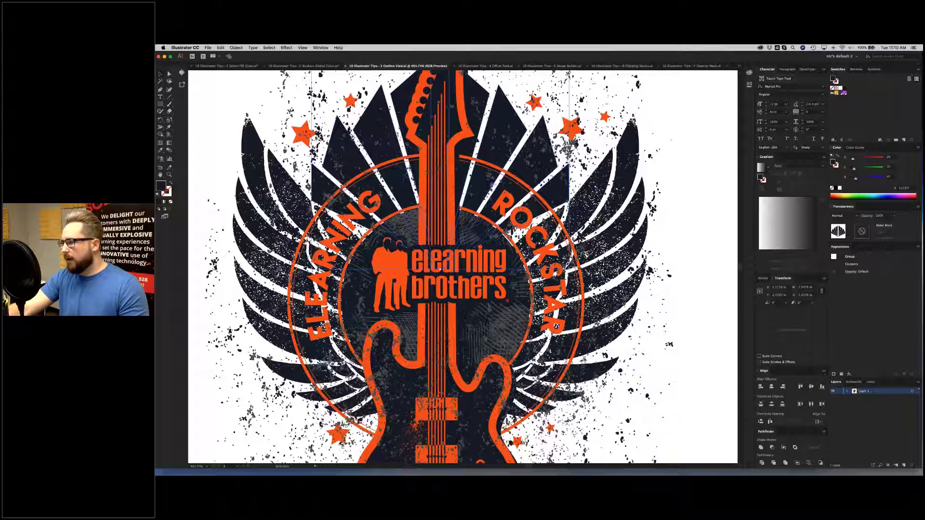
pyautogui.click(493, 184)
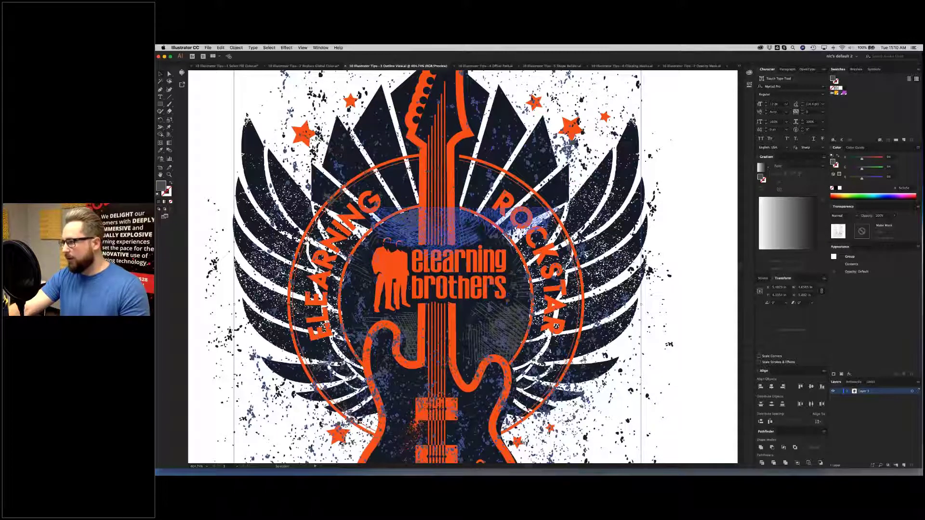
pyautogui.click(688, 182)
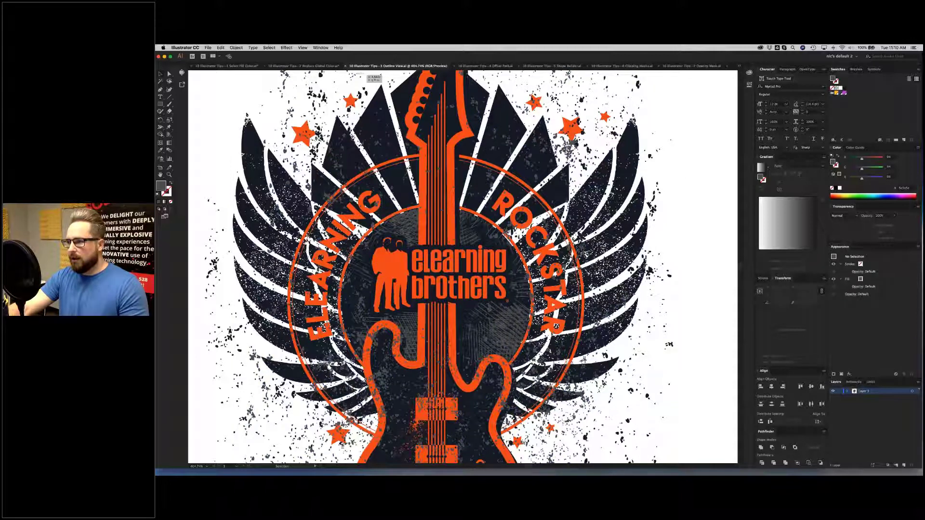
# Step: Display the guitar emblem in Outline view and select its overlapping groups by their paths, ending with the wing texture
pyautogui.click(304, 48)
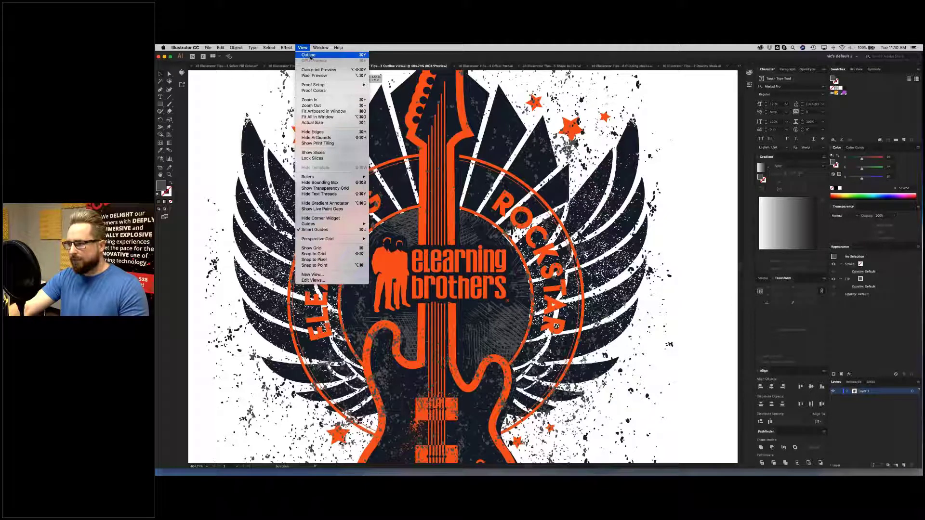
pyautogui.click(708, 179)
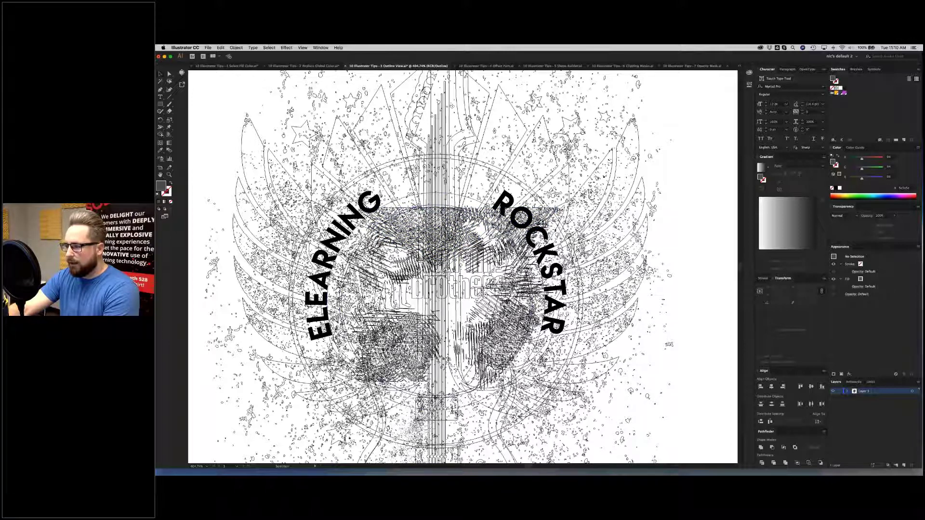
pyautogui.click(389, 183)
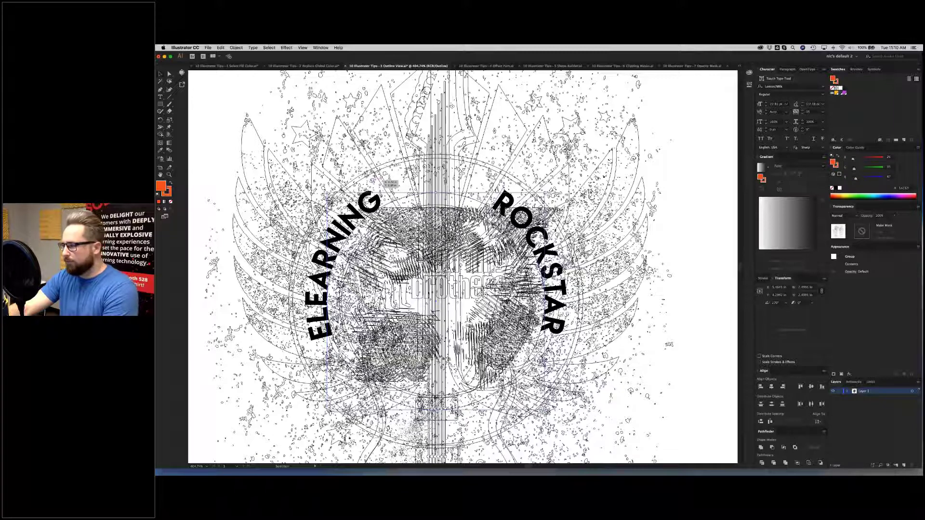
pyautogui.click(372, 180)
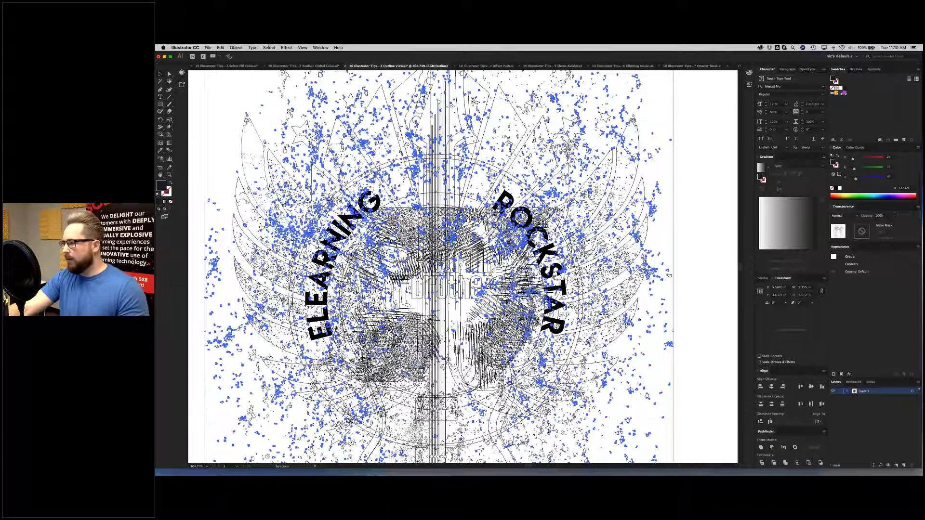
pyautogui.click(639, 166)
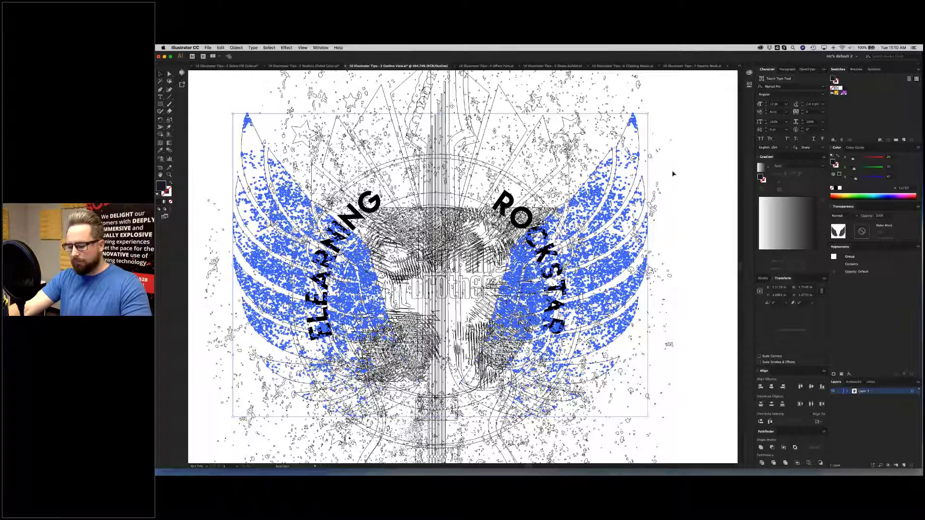
# Step: Clear the selection, return the guitar emblem to preview display, and fit the artboard in the window
pyautogui.press('a')
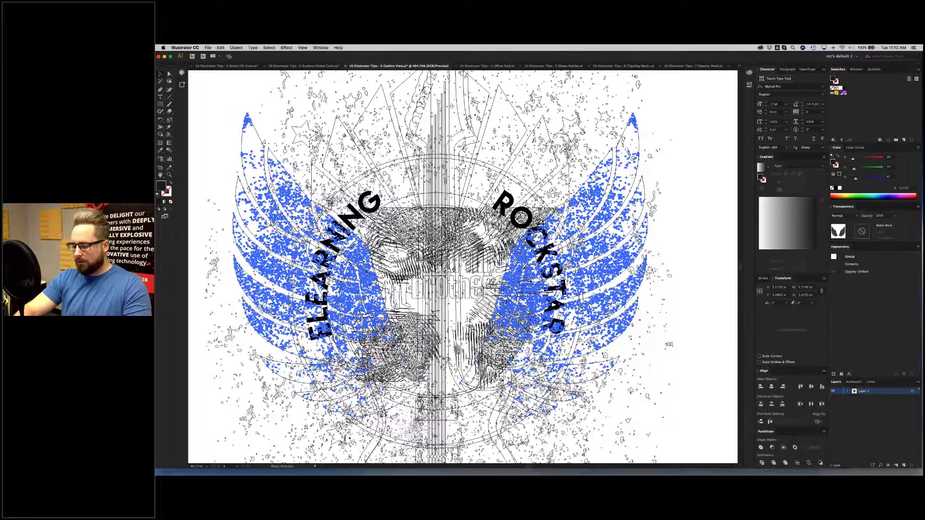
pyautogui.press('super+shift+a')
pyautogui.press('super+y')
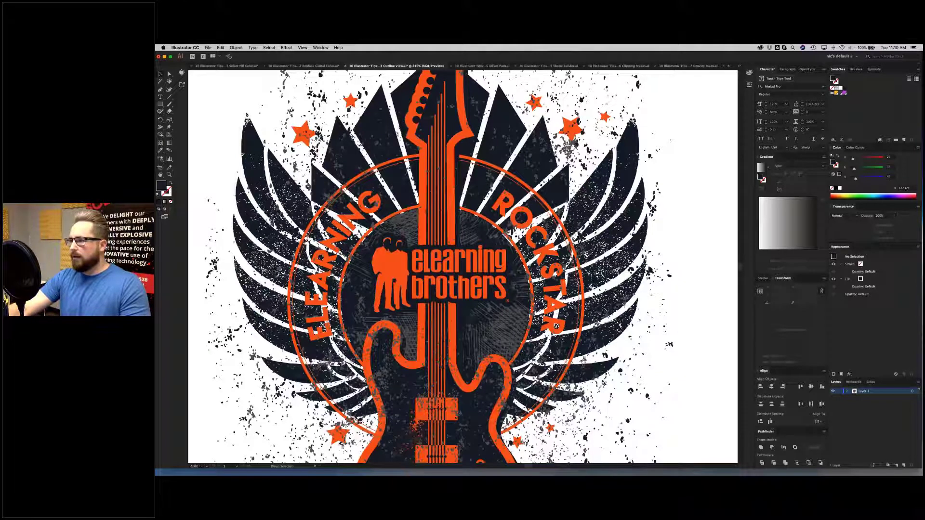
pyautogui.press('super+0')
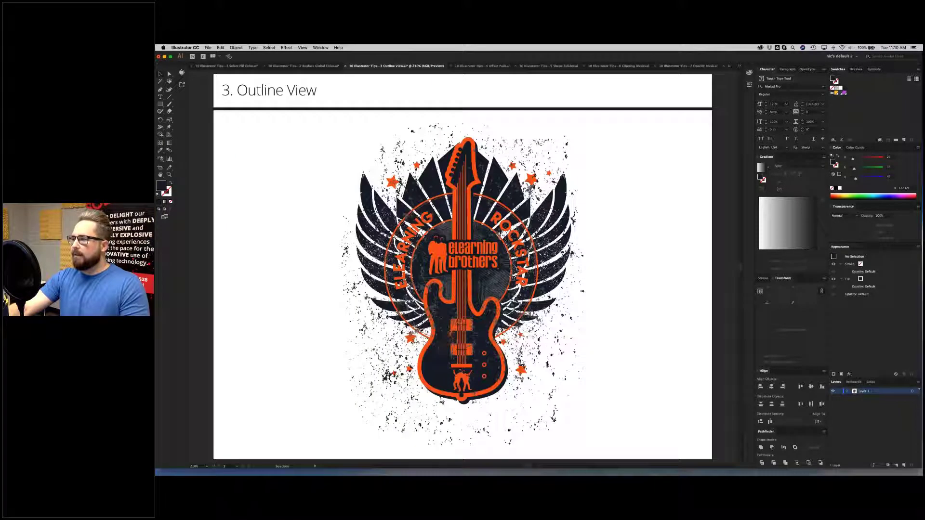
# Step: In the Offset Path document, draw an unfilled square with a turquoise stroke to the left of the wide rectangle
pyautogui.hotkey('ctrl', 'Tab')
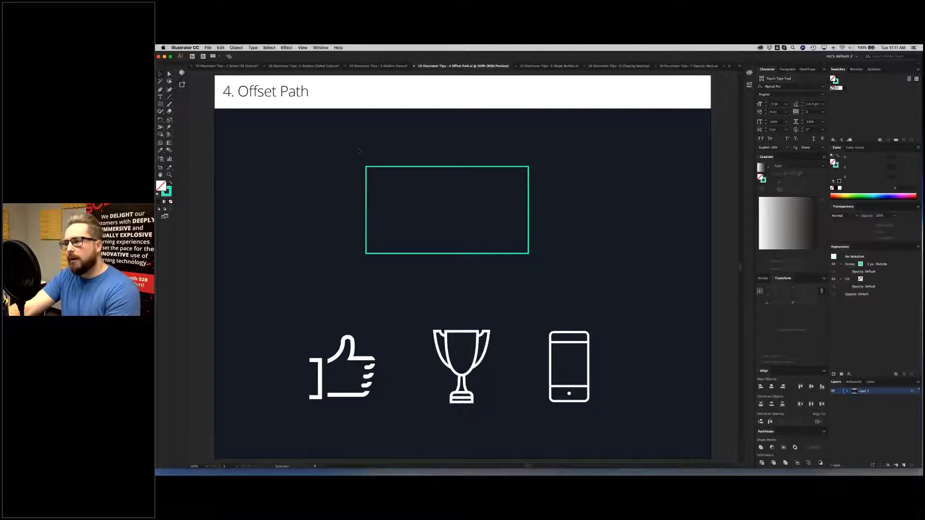
pyautogui.click(384, 166)
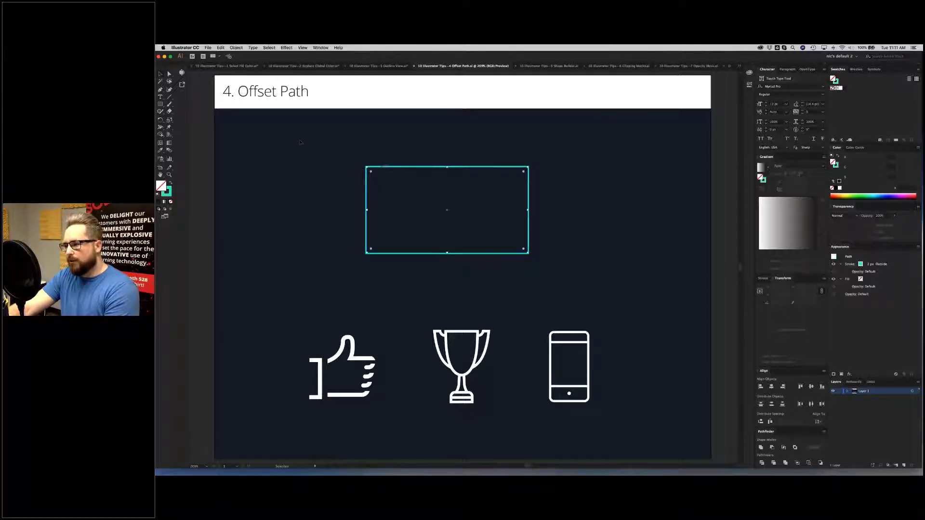
pyautogui.click(305, 140)
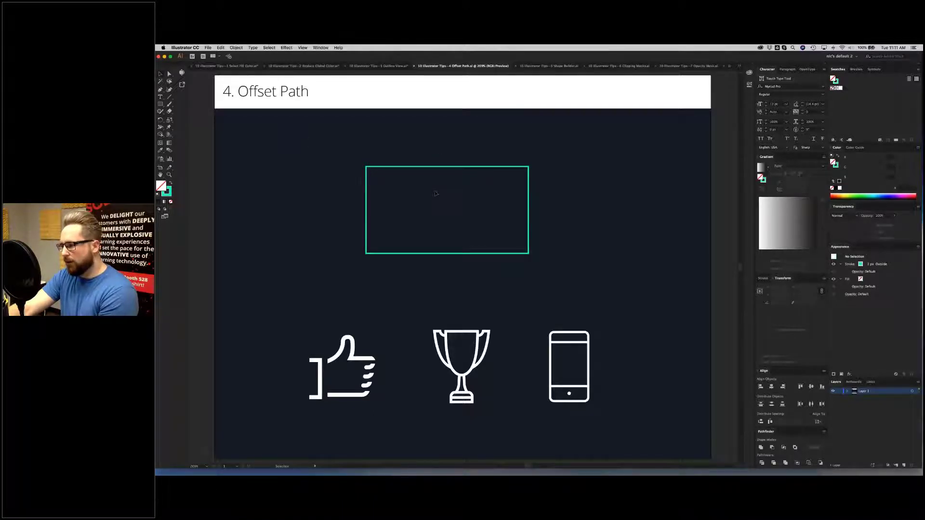
pyautogui.press('m')
pyautogui.moveTo(265, 167); pyautogui.dragTo(315, 236)
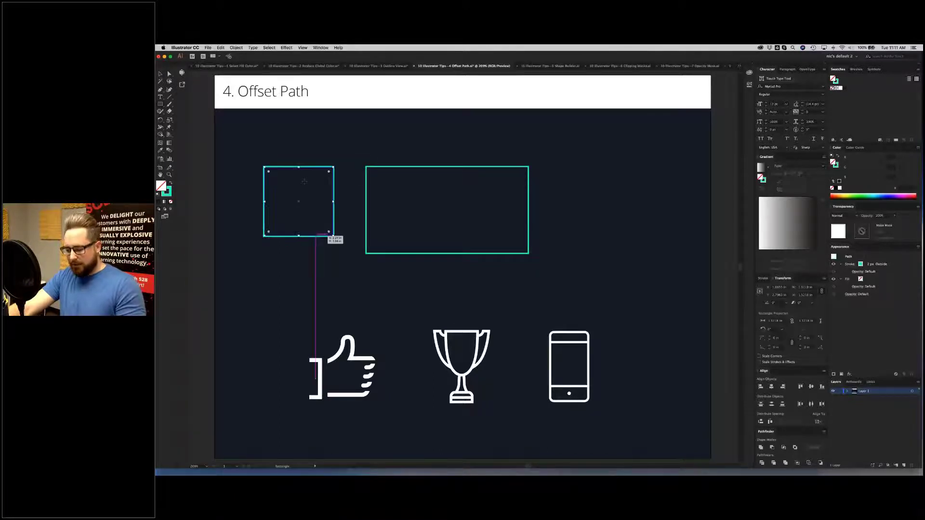
pyautogui.press('v')
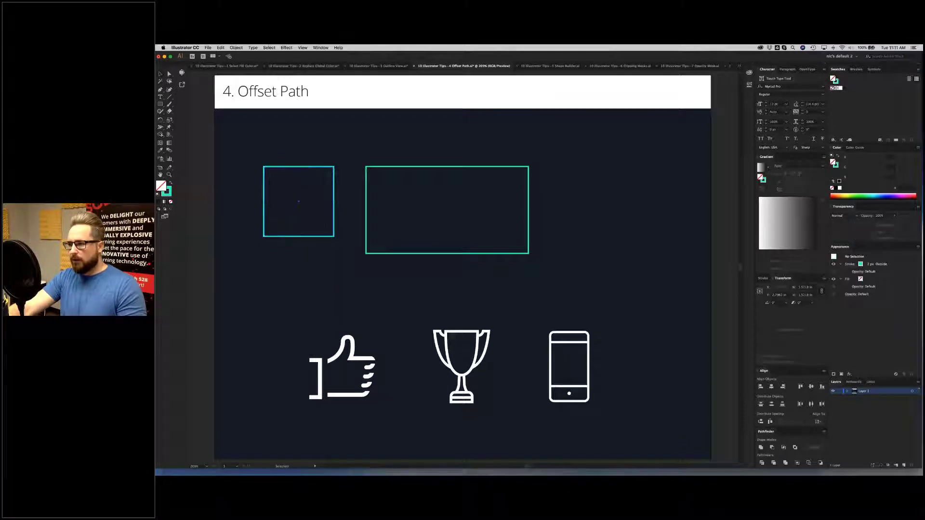
# Step: Add a larger, concentric copy of the square around it, leaving an even gap on all sides, and clear the selection
pyautogui.press('a')
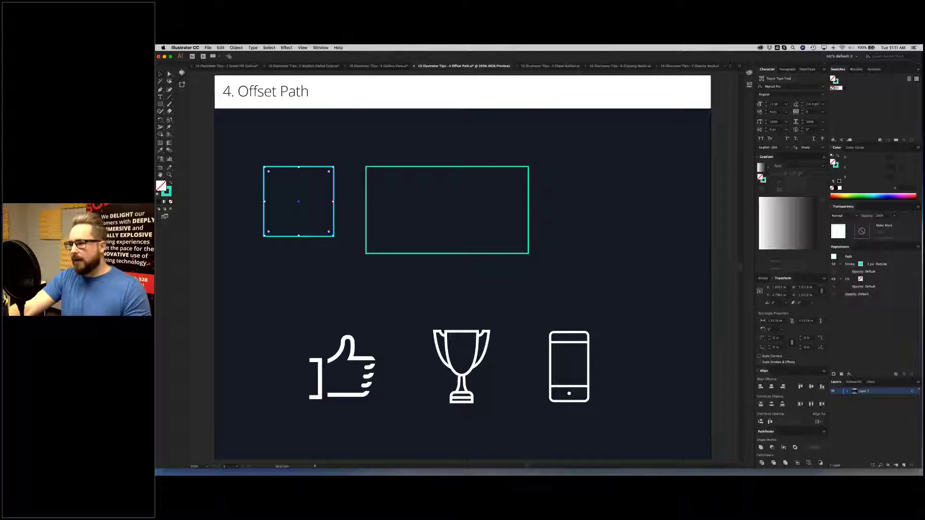
pyautogui.moveTo(334, 167); pyautogui.dragTo(346, 156)
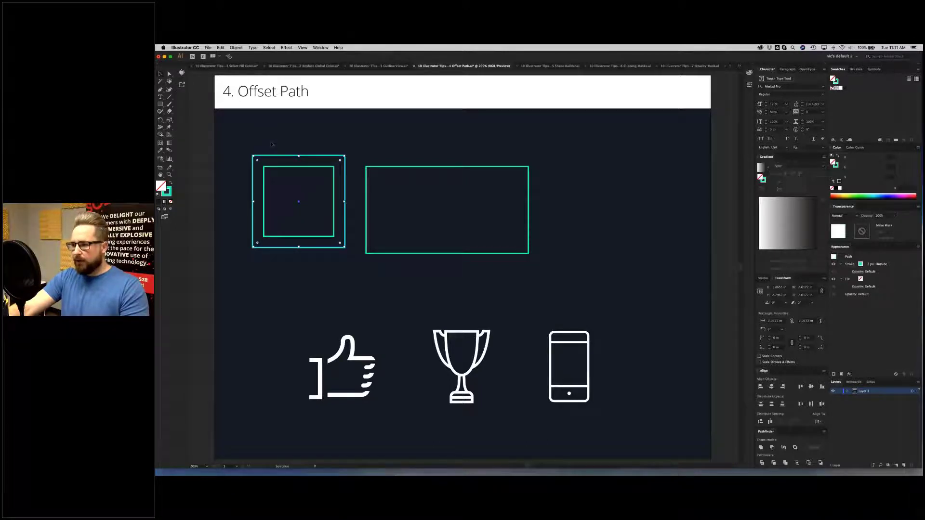
pyautogui.click(316, 142)
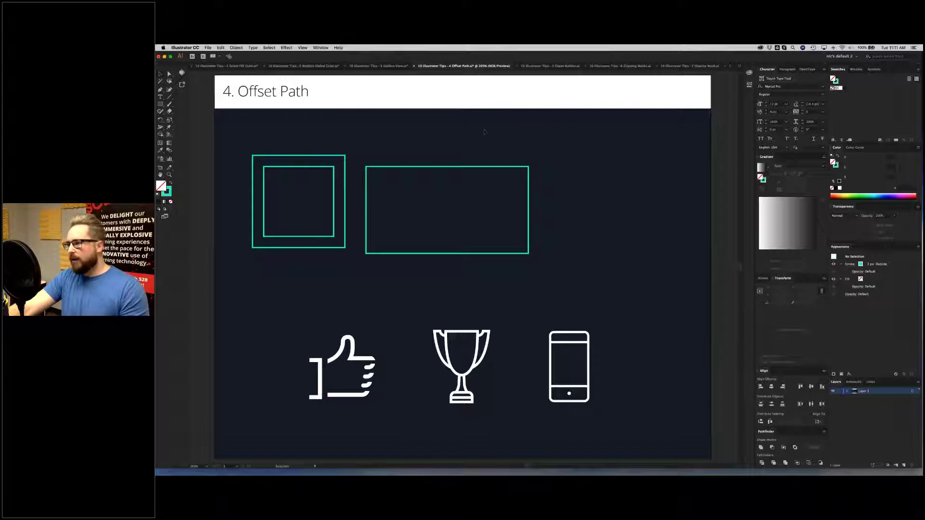
# Step: Move the wide rectangle slightly up and to the right so its center lines up with the squares' center
pyautogui.moveTo(477, 161); pyautogui.dragTo(500, 153)
pyautogui.press('a')
pyautogui.press('v')
pyautogui.press('a')
pyautogui.press('v')
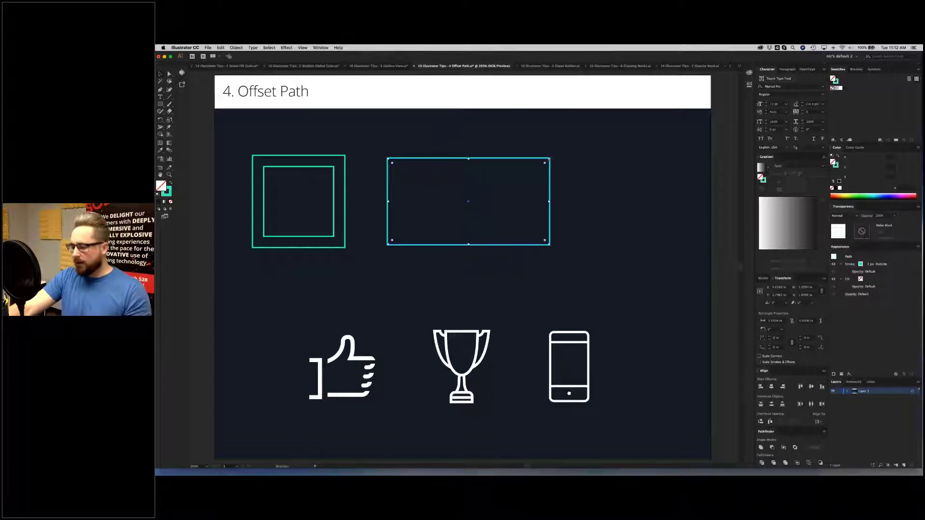
# Step: Add a larger centered copy around the wide rectangle, and delete that copy together with both concentric squares
pyautogui.moveTo(551, 158); pyautogui.dragTo(565, 149)
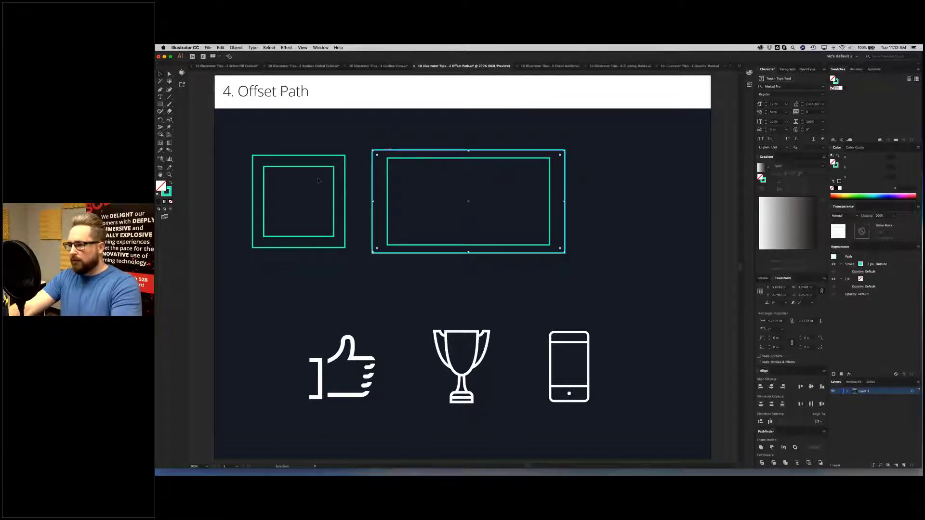
pyautogui.press('Delete')
pyautogui.moveTo(319, 181); pyautogui.dragTo(357, 185)
pyautogui.press('Delete')
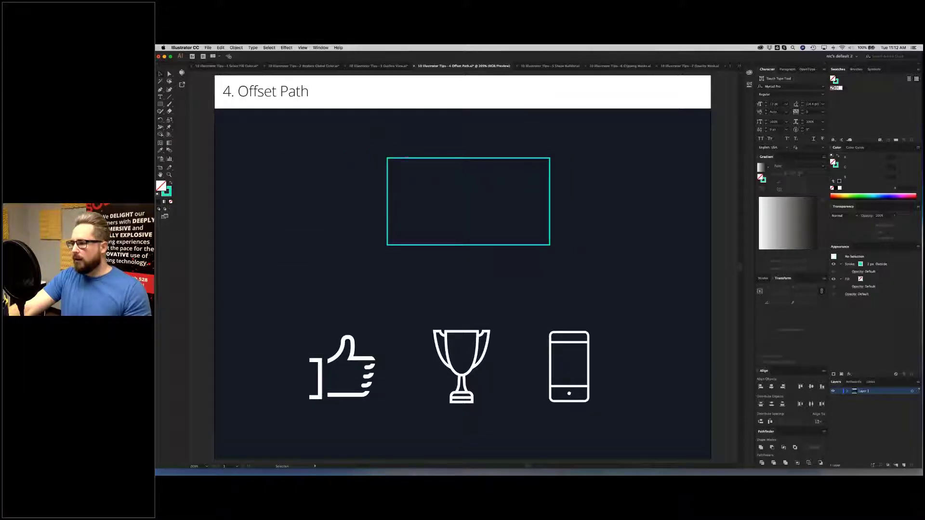
# Step: Offset the wide rectangle's path outward by 0.5 in with miter joins, checking it in preview, and clear the selection
pyautogui.click(387, 166)
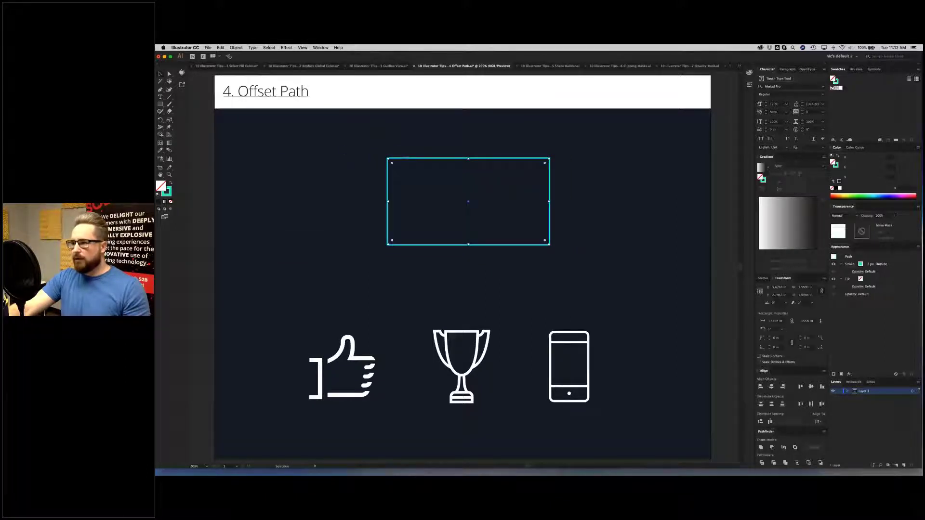
pyautogui.click(236, 48)
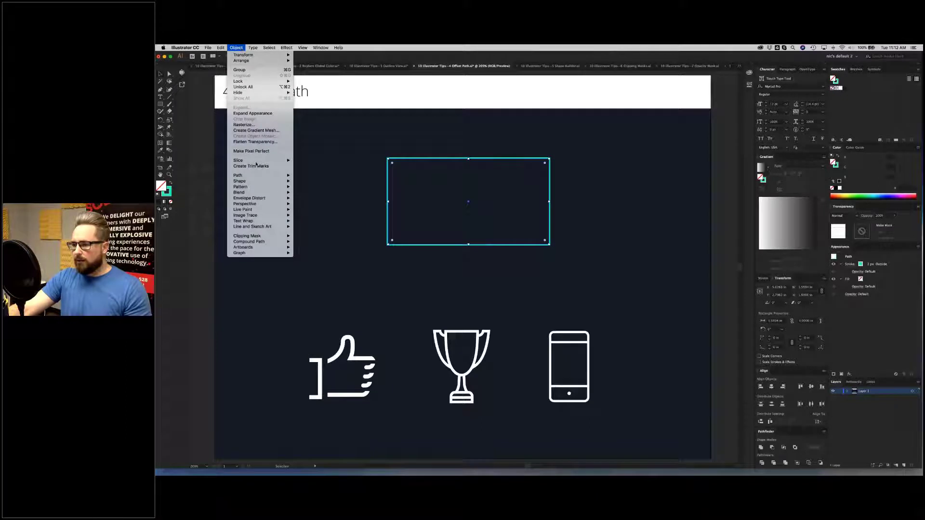
pyautogui.moveTo(274, 176)
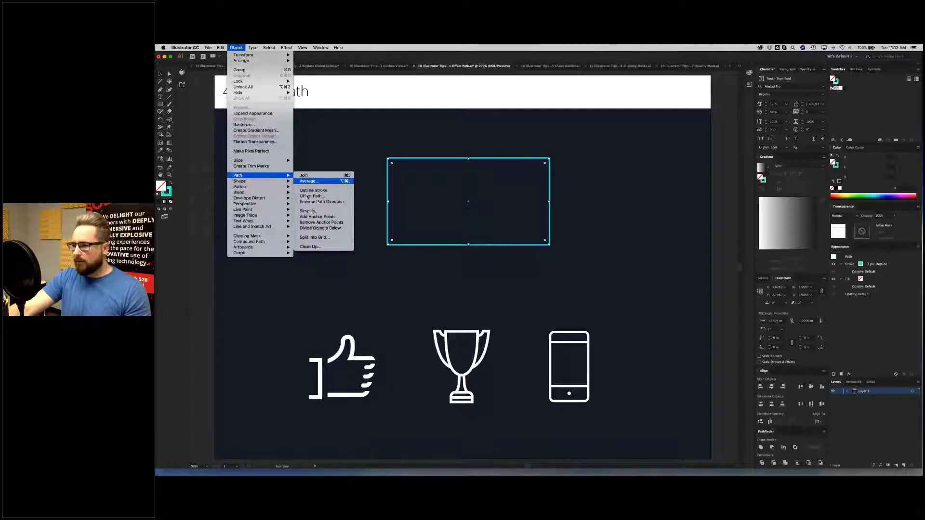
pyautogui.click(306, 196)
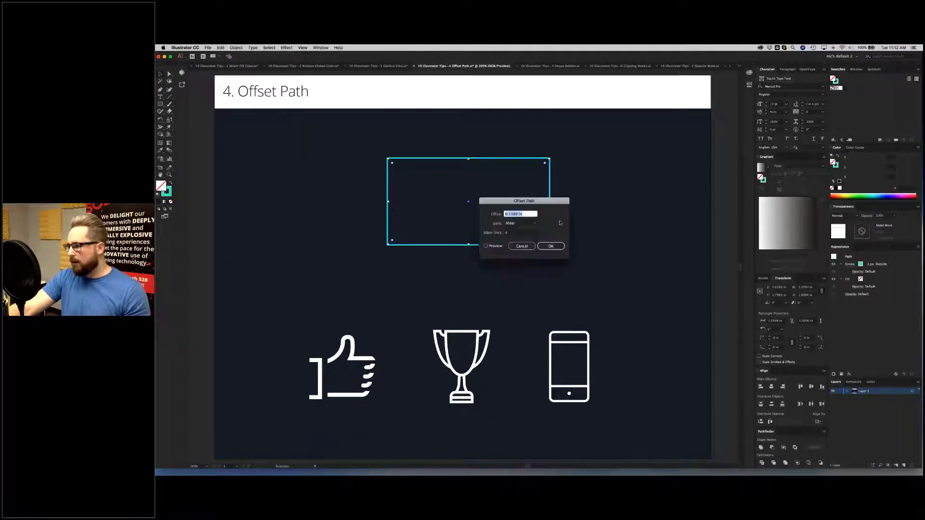
pyautogui.moveTo(549, 204); pyautogui.dragTo(671, 128)
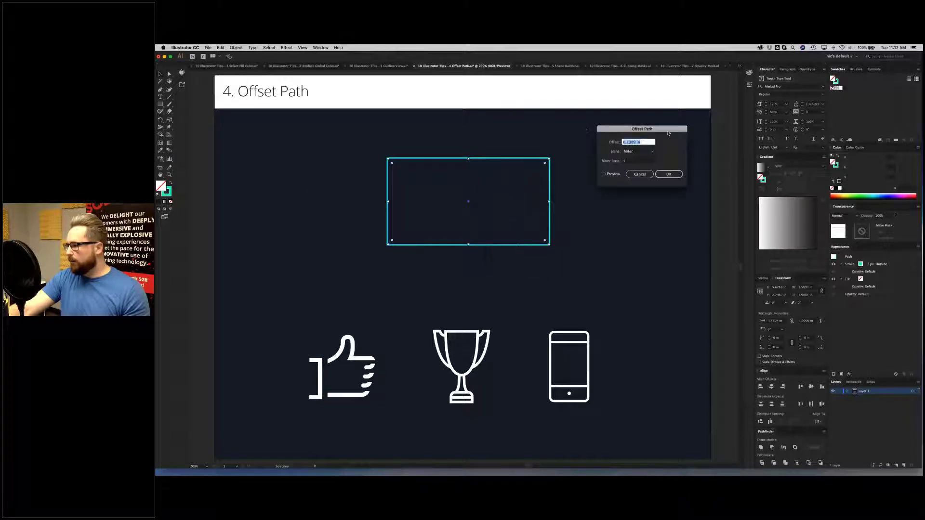
pyautogui.click(611, 170)
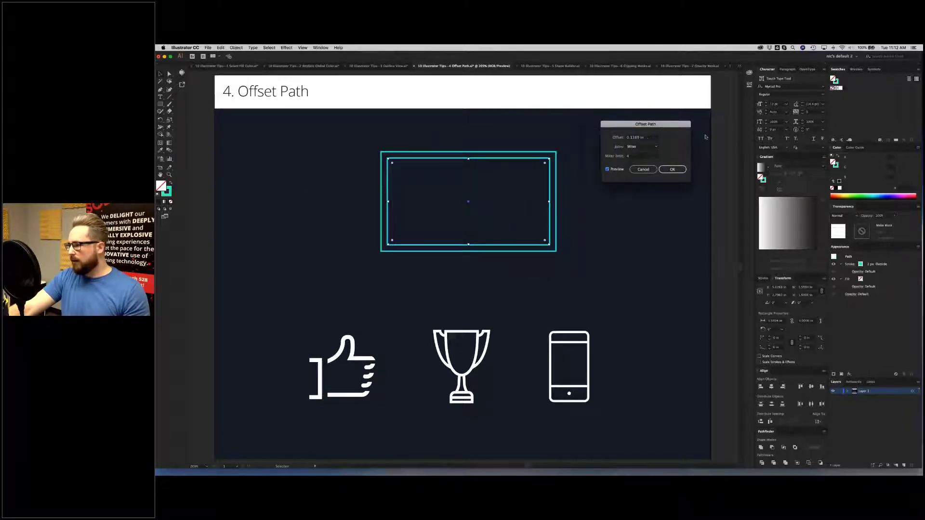
pyautogui.click(615, 138)
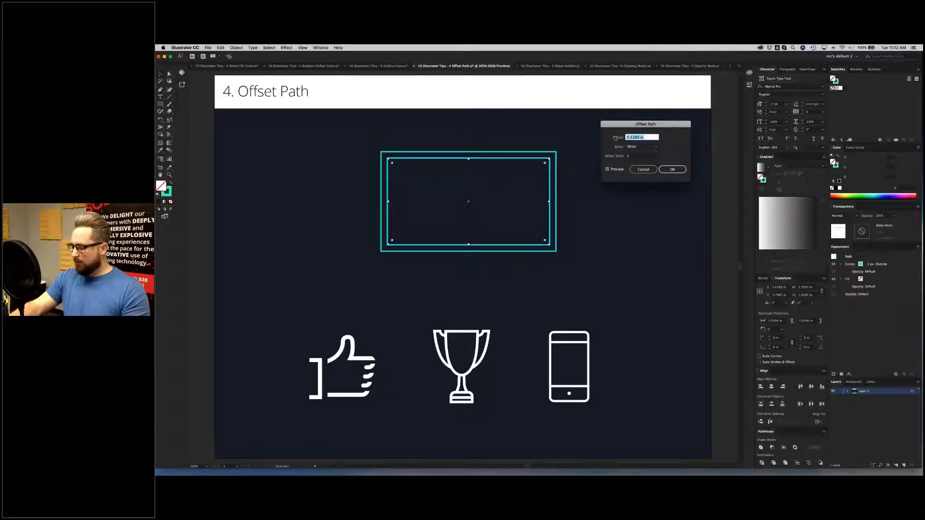
pyautogui.write('0.5')
pyautogui.press('Tab')
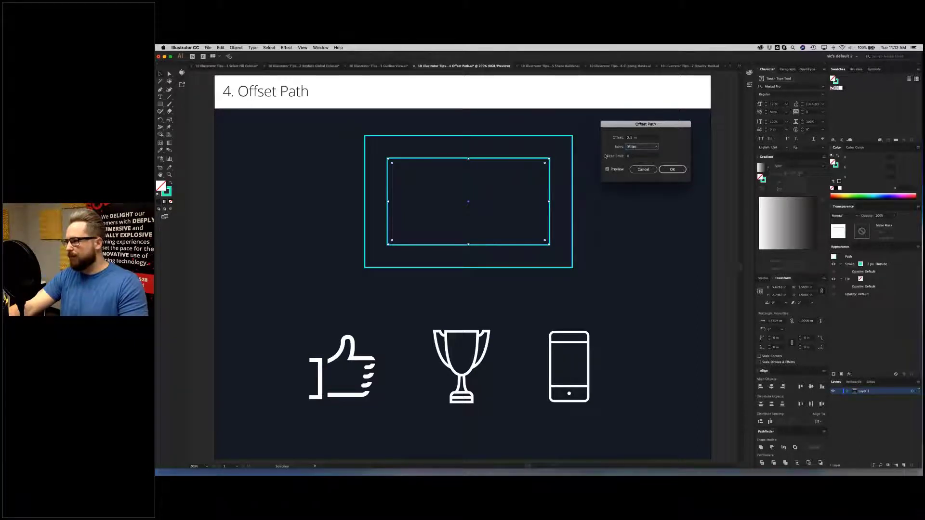
pyautogui.click(640, 173)
pyautogui.click(671, 169)
pyautogui.click(613, 171)
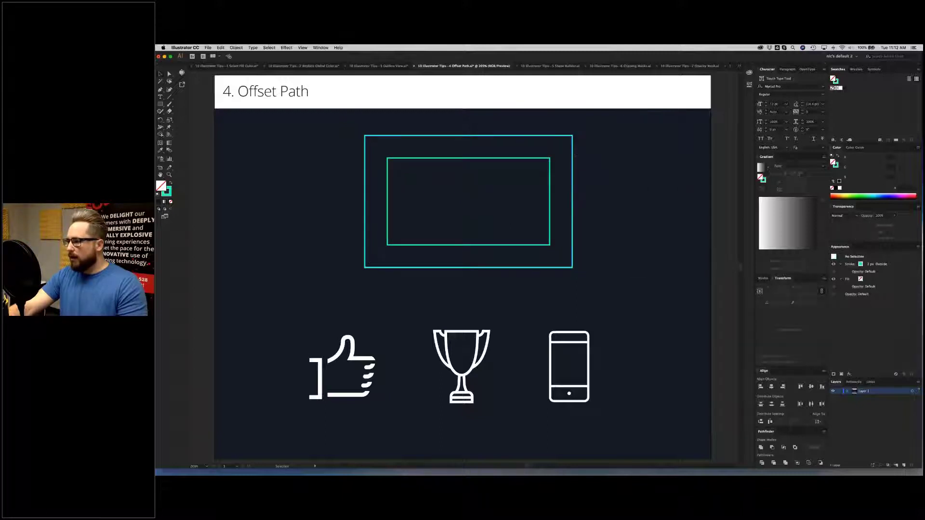
# Step: Delete the outer offset rectangle, keeping the original wide rectangle
pyautogui.click(572, 161)
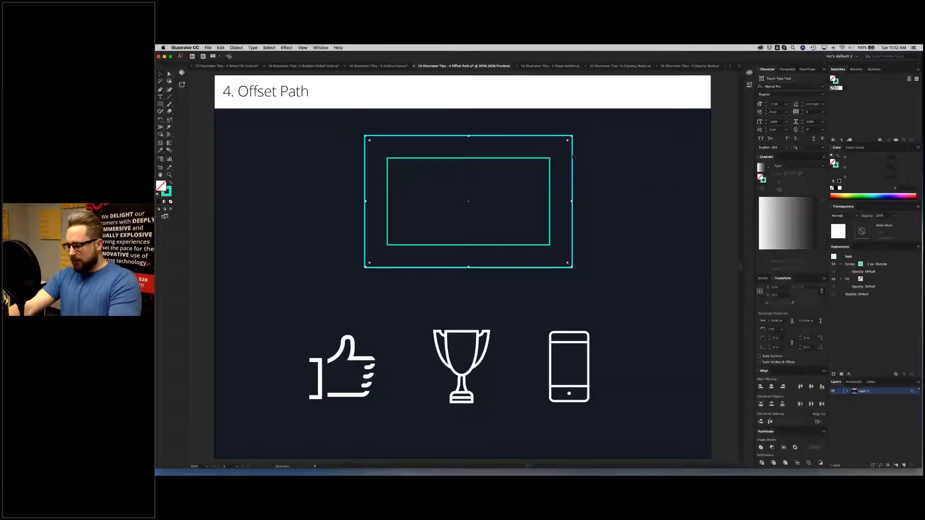
pyautogui.press('Delete')
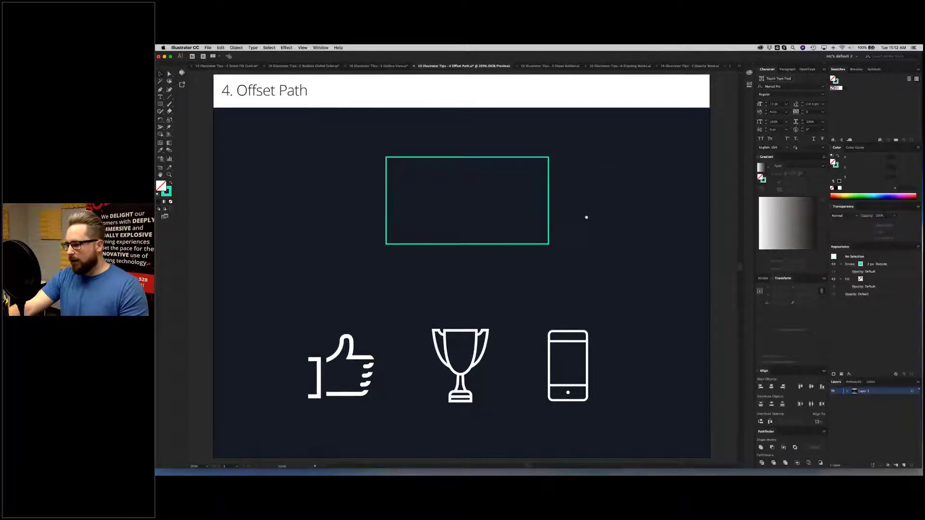
pyautogui.scroll(-1, 588, 219)
pyautogui.hscroll(1, 588, 219)
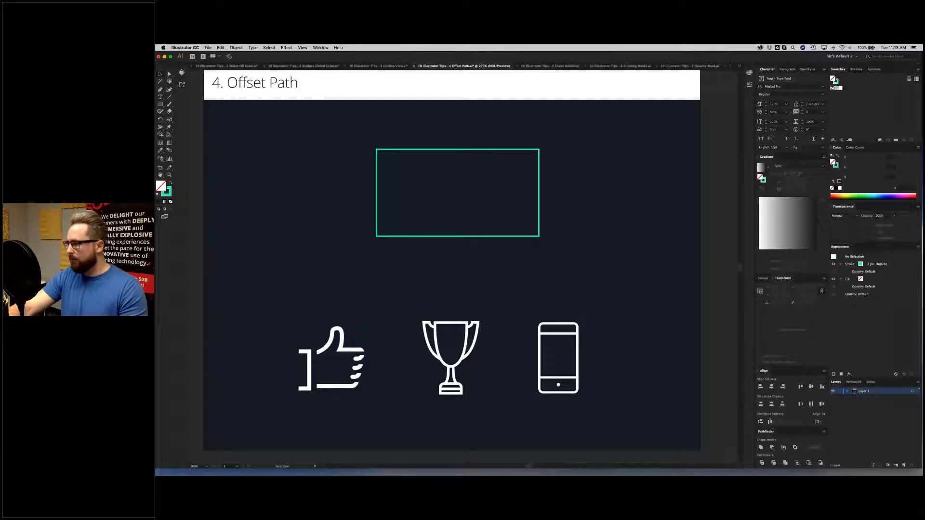
# Step: Preview Offset Path on the thumbs-up icon with an inward offset of -0.05 in
pyautogui.click(337, 387)
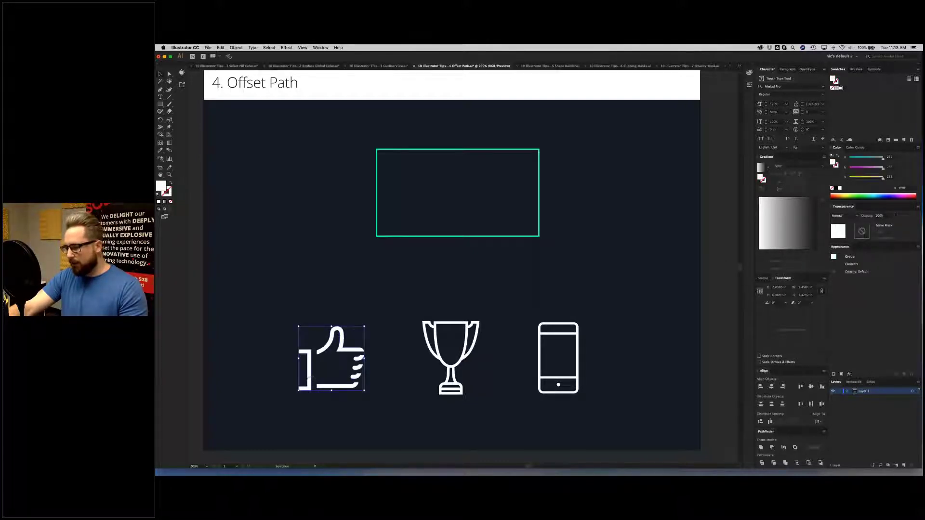
pyautogui.click(325, 313)
pyautogui.click(341, 333)
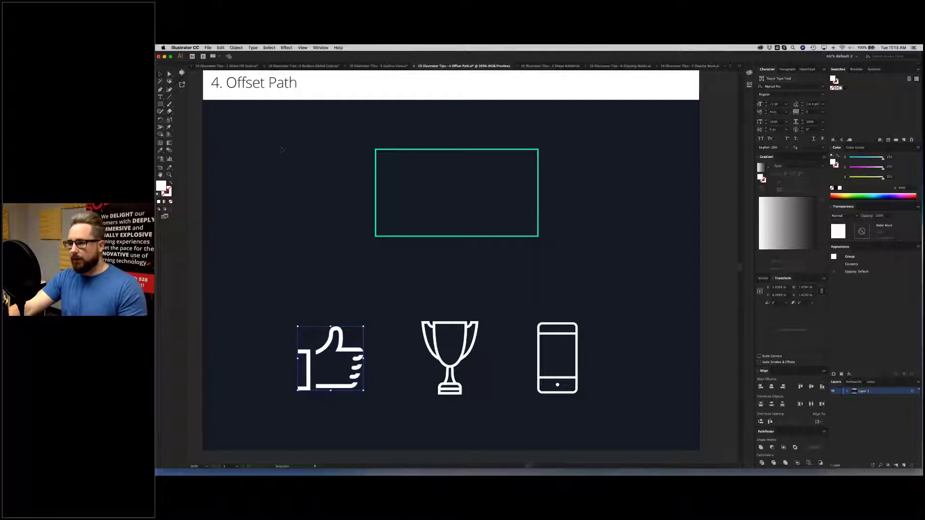
pyautogui.click(235, 48)
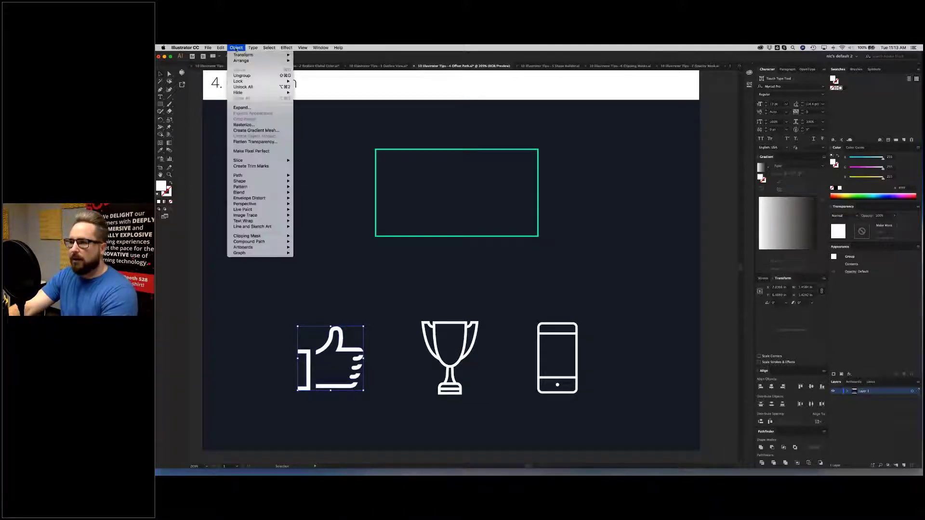
pyautogui.moveTo(283, 178)
pyautogui.click(315, 197)
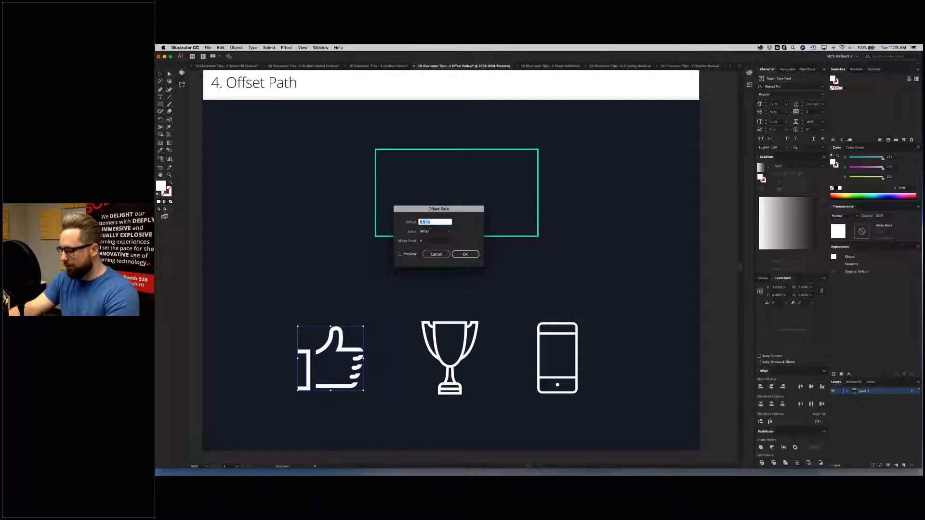
pyautogui.write('.05')
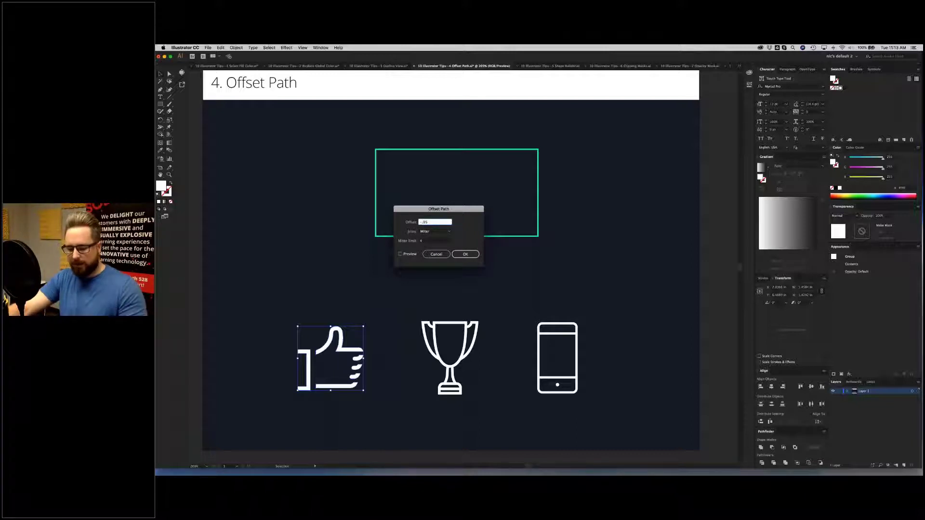
pyautogui.click(408, 254)
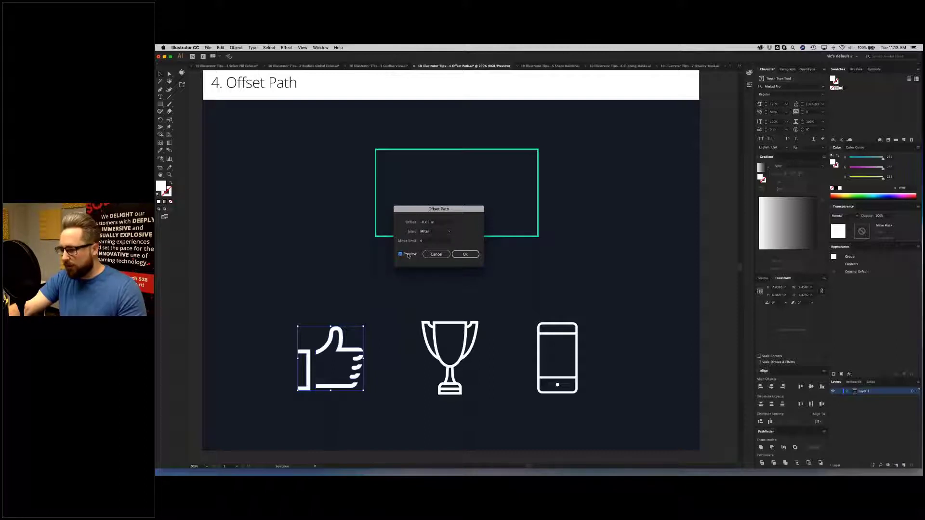
# Step: Compare inward offsets of -0.015 in and -0.025 in on the thumbs-up icon, and apply -0.015 in
pyautogui.click(429, 222)
pyautogui.write('1')
pyautogui.press('Tab')
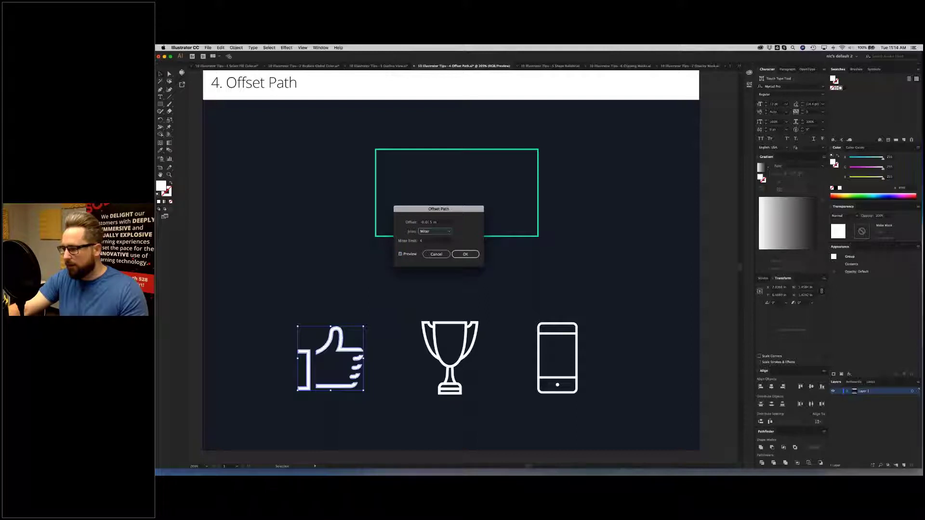
pyautogui.click(428, 223)
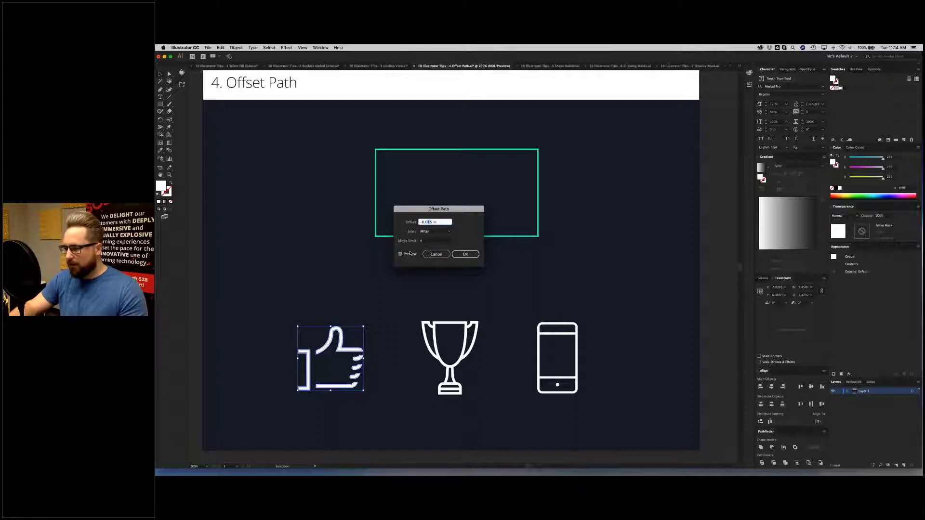
pyautogui.press('Tab')
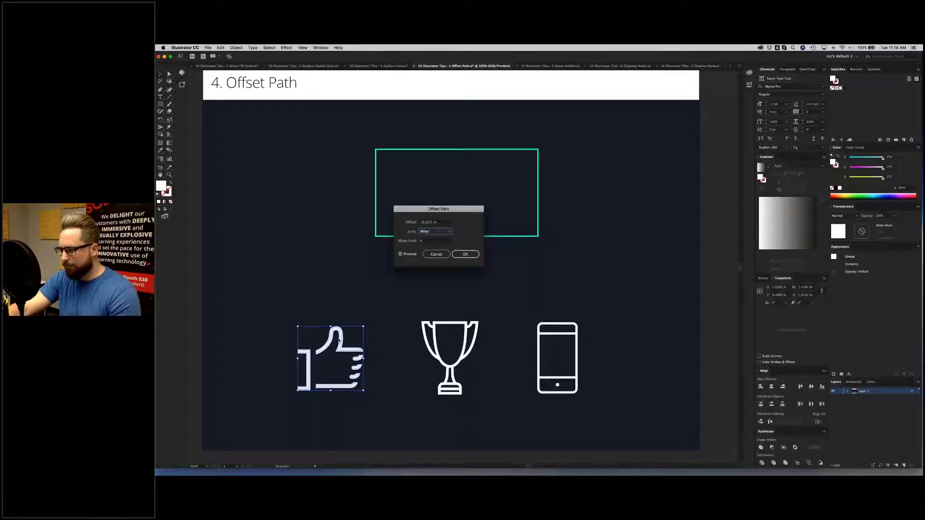
pyautogui.click(428, 223)
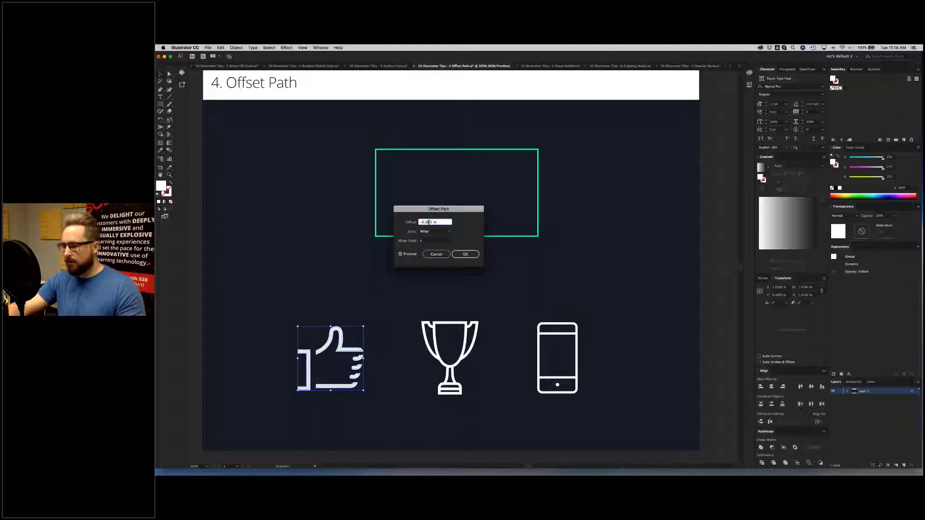
pyautogui.write('1')
pyautogui.press('Tab')
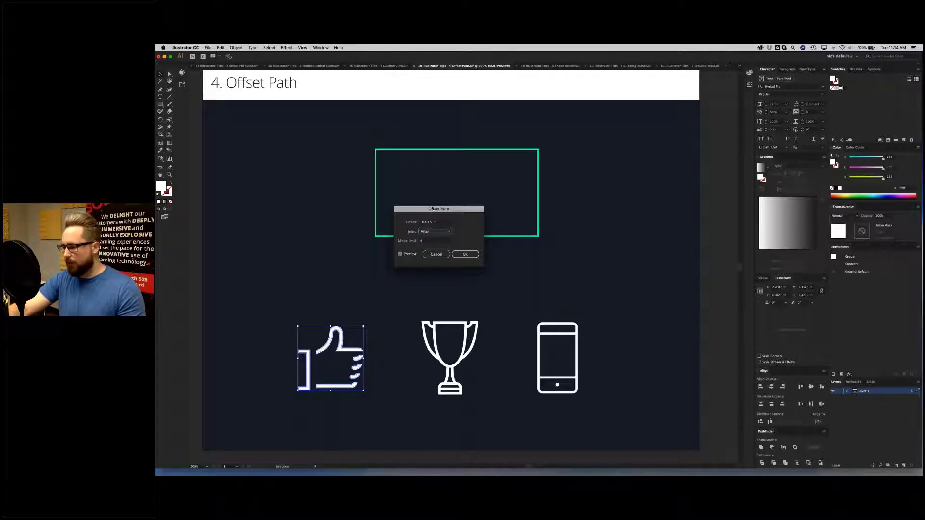
pyautogui.click(466, 254)
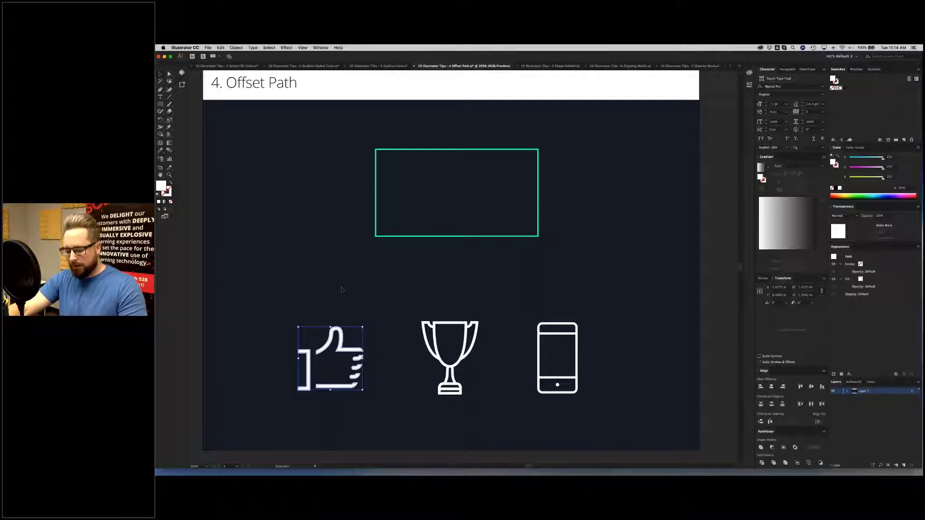
# Step: Cut the thinner offset thumbs-up and move the original thick icon over the artboard's left edge
pyautogui.click(296, 319)
pyautogui.moveTo(357, 407); pyautogui.dragTo(381, 422)
pyautogui.moveTo(361, 349); pyautogui.dragTo(234, 353)
pyautogui.click(318, 317)
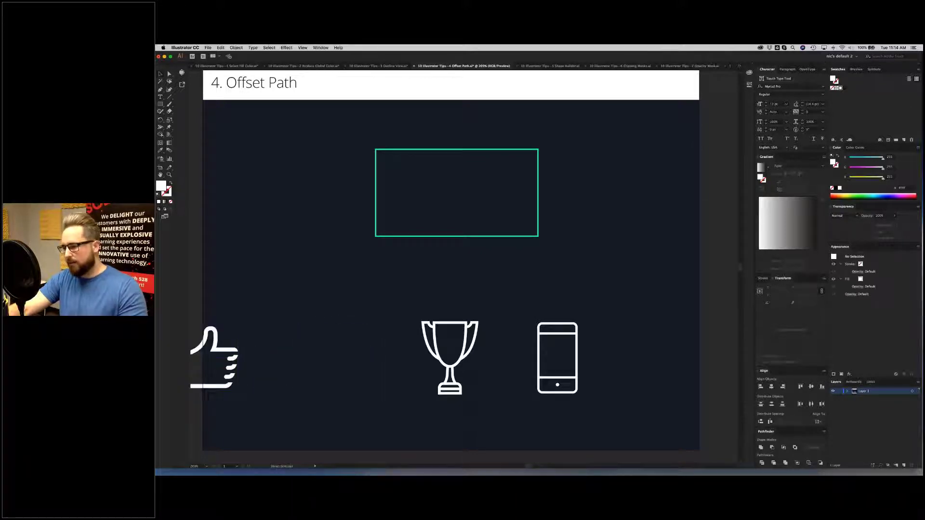
# Step: Paste the thinner thumbs-up, place it between the original icon and the trophy, and clear the selection
pyautogui.press('v')
pyautogui.hotkey('ctrl', 'v')
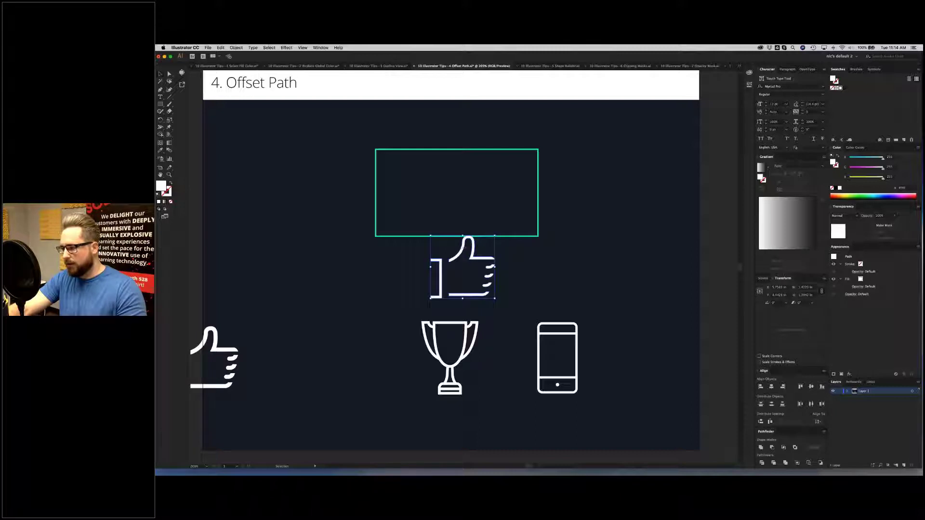
pyautogui.moveTo(448, 241); pyautogui.dragTo(316, 314)
pyautogui.click(316, 315)
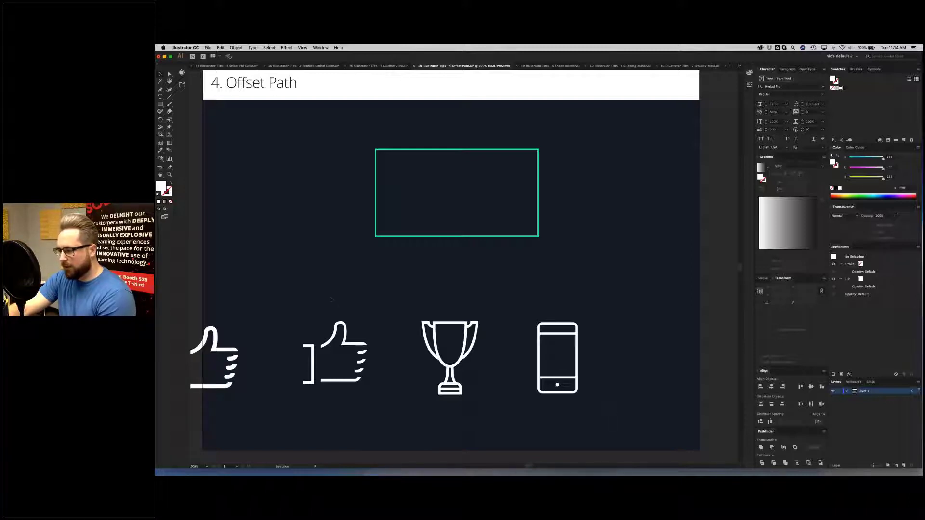
pyautogui.moveTo(303, 297); pyautogui.dragTo(302, 293)
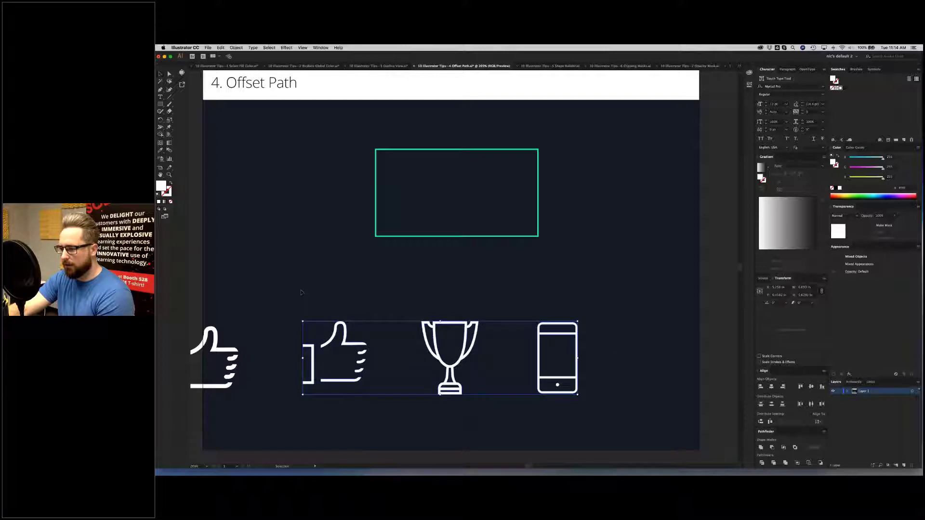
pyautogui.click(315, 295)
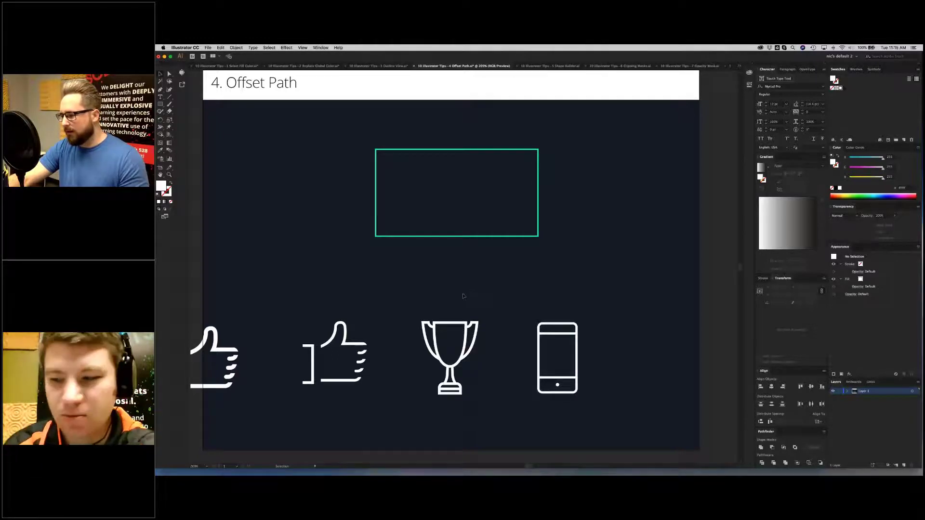
# Step: Preview Offset Path on the trophy icon with an inward offset of -0.015 in
pyautogui.press('z')
pyautogui.moveTo(475, 401); pyautogui.dragTo(500, 423)
pyautogui.hscroll(5, 314, 233)
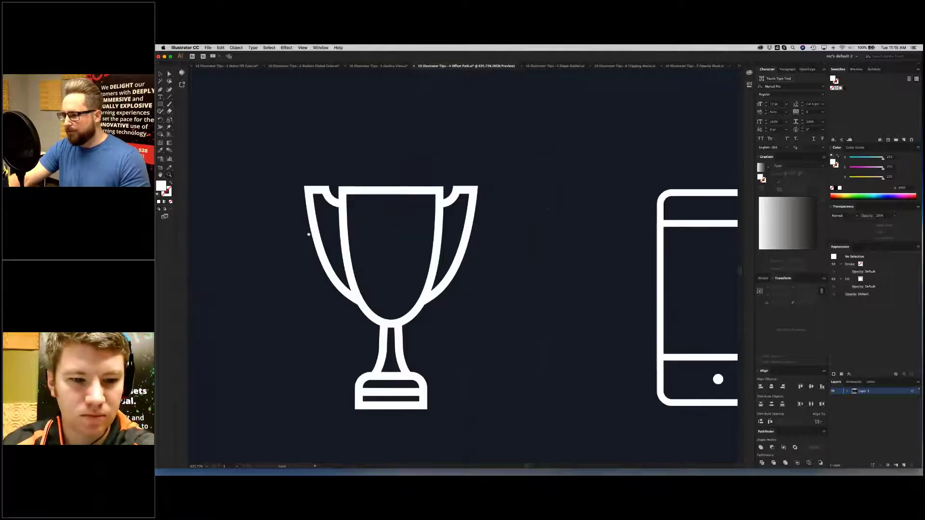
pyautogui.press('v')
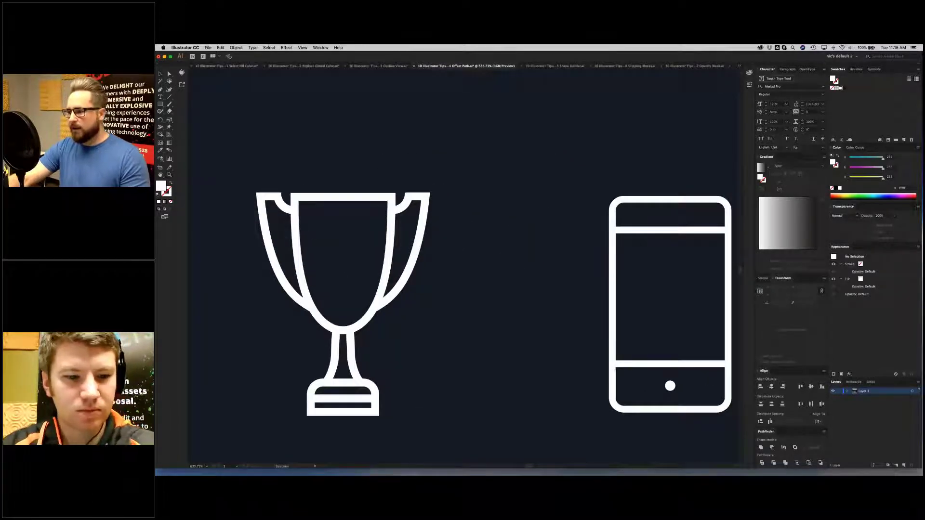
pyautogui.click(295, 197)
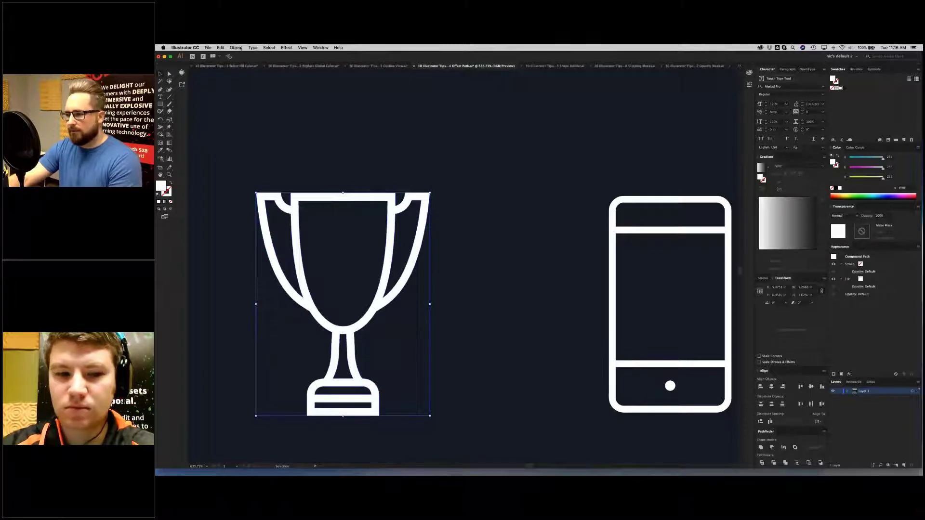
pyautogui.click(237, 48)
pyautogui.moveTo(270, 175)
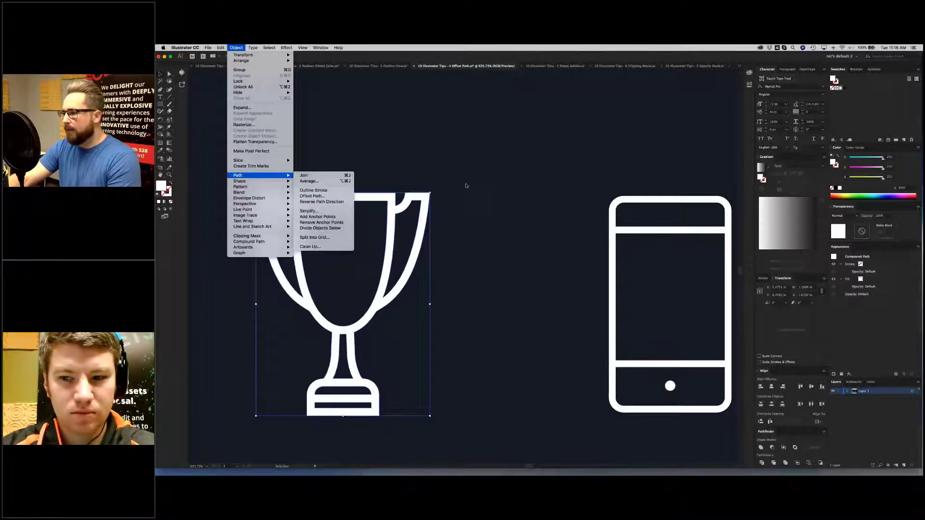
pyautogui.click(312, 196)
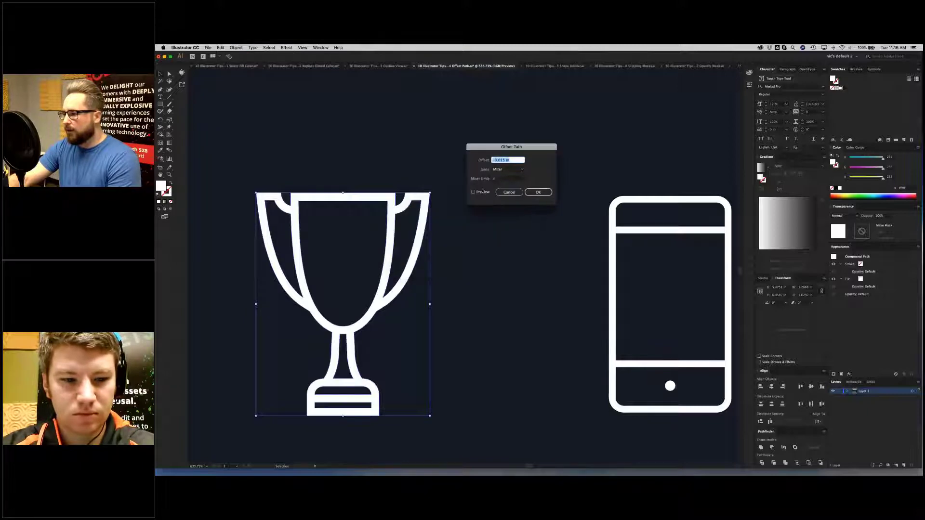
pyautogui.click(483, 191)
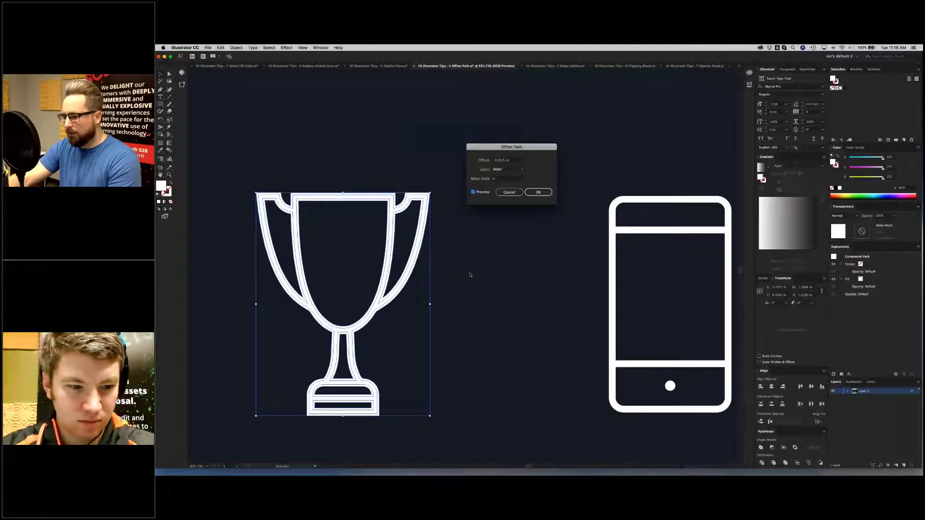
# Step: Preview an outward offset of 0.015 in on the trophy icon, and cancel the offset
pyautogui.click(493, 160)
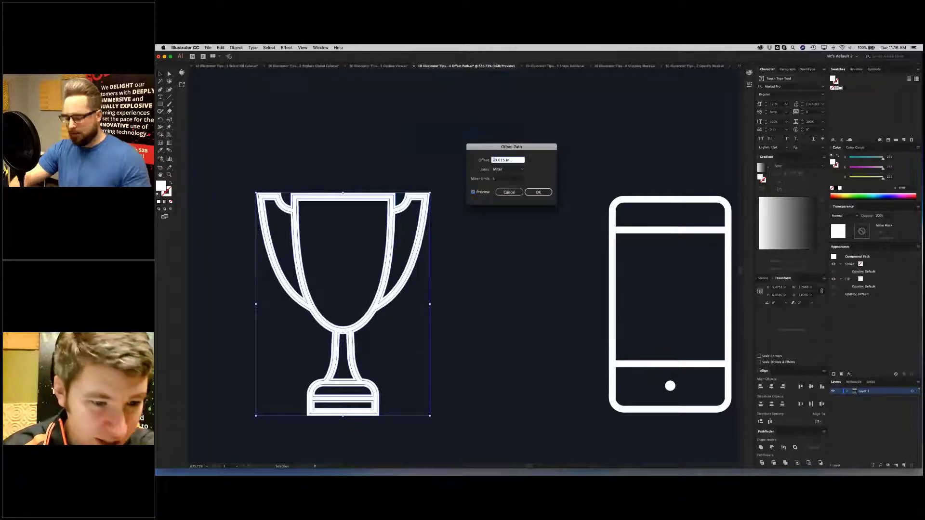
pyautogui.press('BackSpace')
pyautogui.press('Tab')
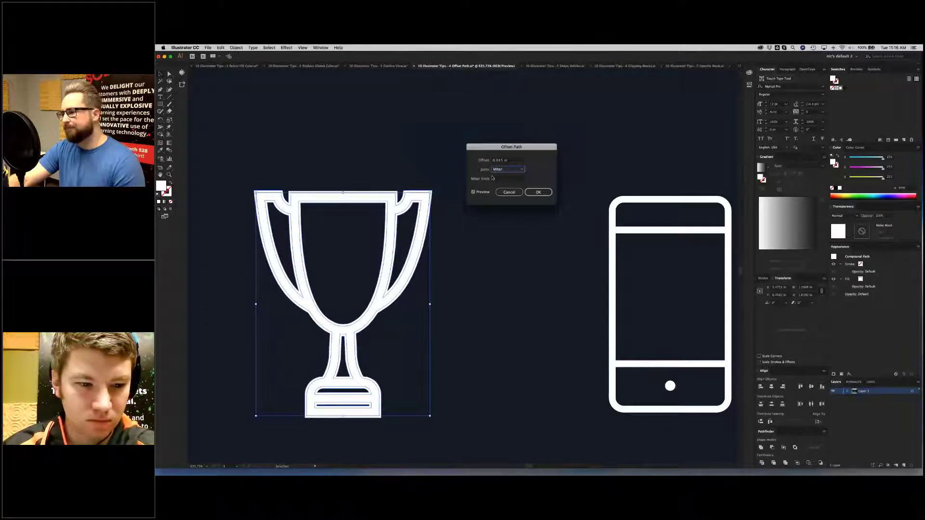
pyautogui.click(507, 192)
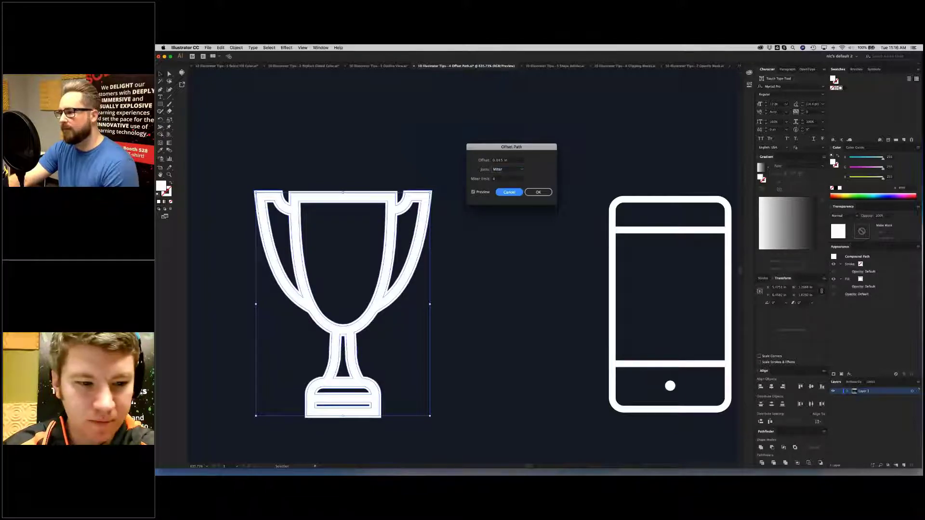
pyautogui.click(418, 146)
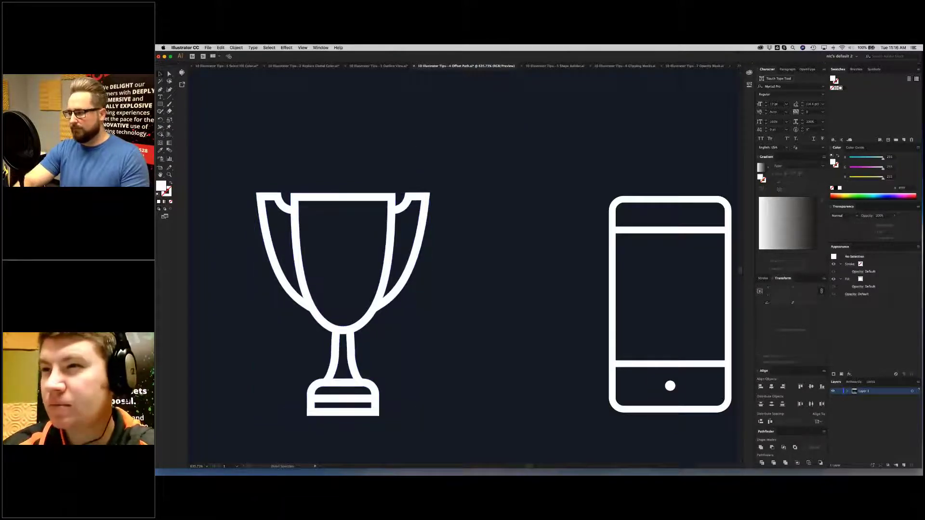
pyautogui.press('super+0')
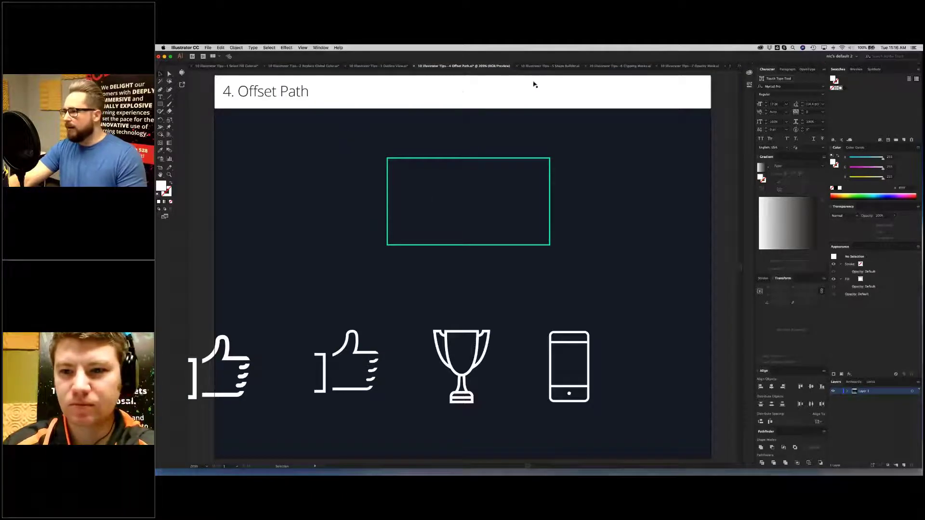
# Step: In the Shape Builder document, select all circles and merge the main regions of the large upper-right circle with the Shape Builder tool
pyautogui.click(549, 66)
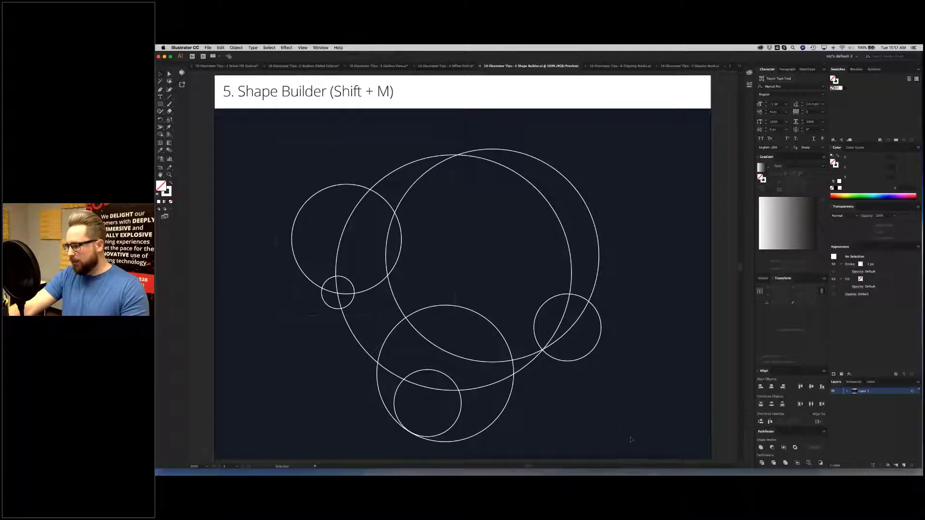
pyautogui.press('super+a')
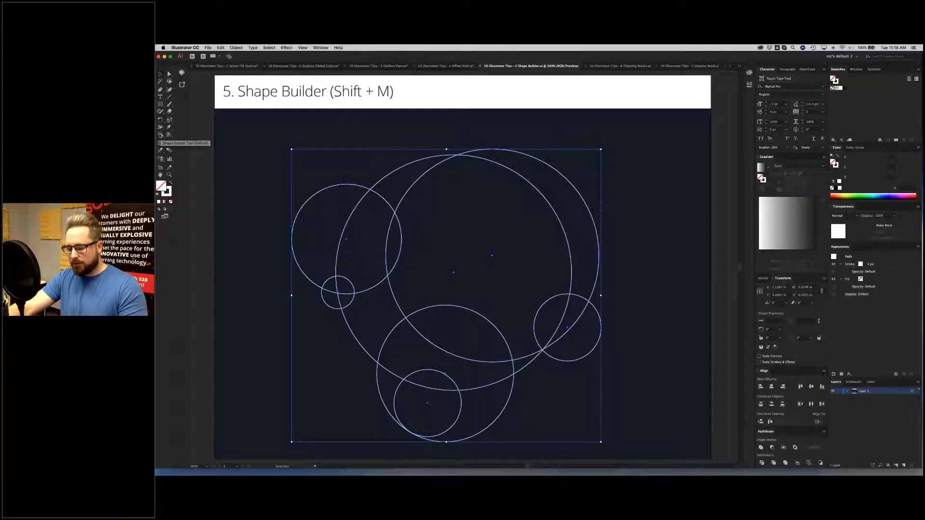
pyautogui.click(161, 136)
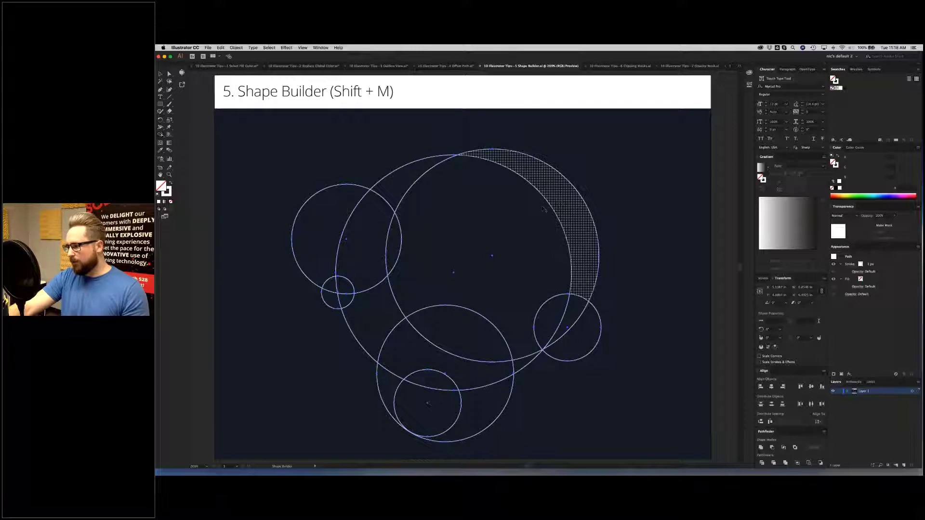
pyautogui.moveTo(532, 215); pyautogui.dragTo(530, 214)
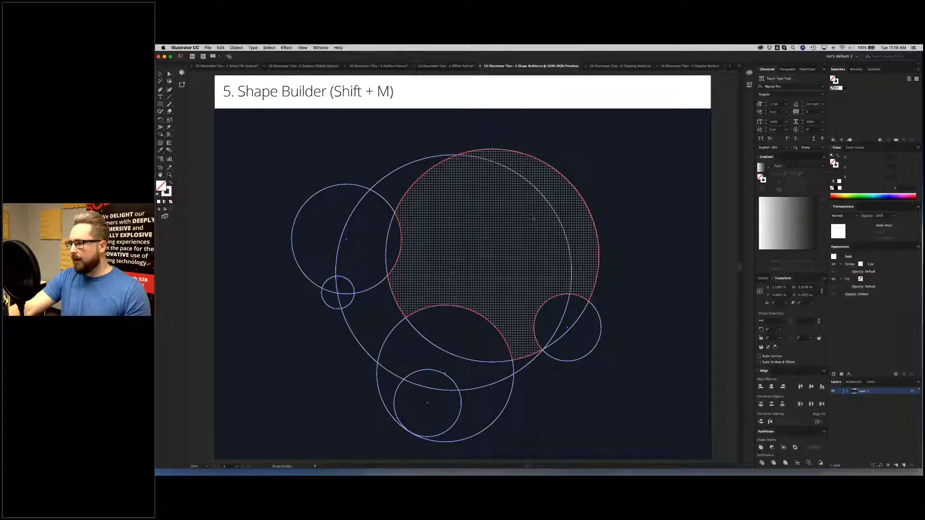
pyautogui.click(531, 217)
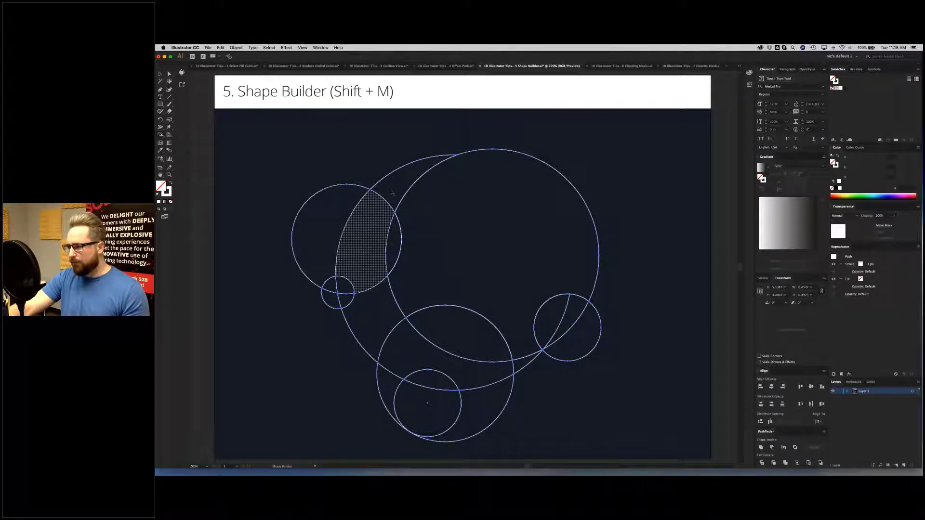
# Step: Merge the upper-left crescent with its overlap in the left circle, and merge the inner regions of the bottom circle and the small right circle
pyautogui.moveTo(377, 210); pyautogui.dragTo(371, 218)
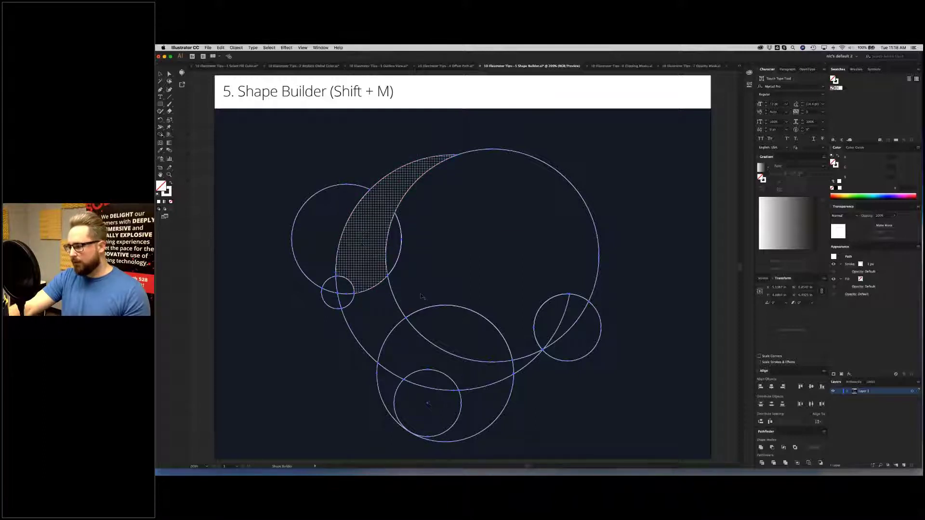
pyautogui.moveTo(430, 345); pyautogui.dragTo(430, 381)
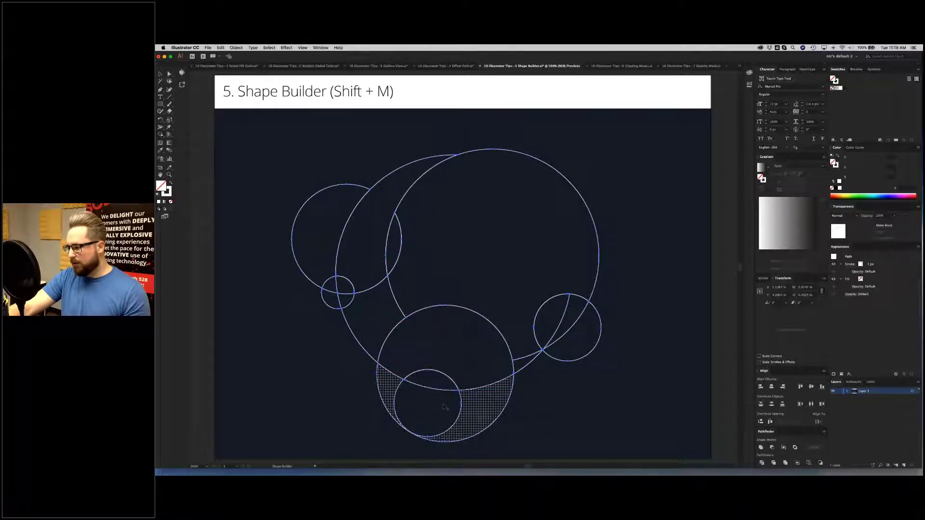
pyautogui.moveTo(445, 407); pyautogui.dragTo(419, 425)
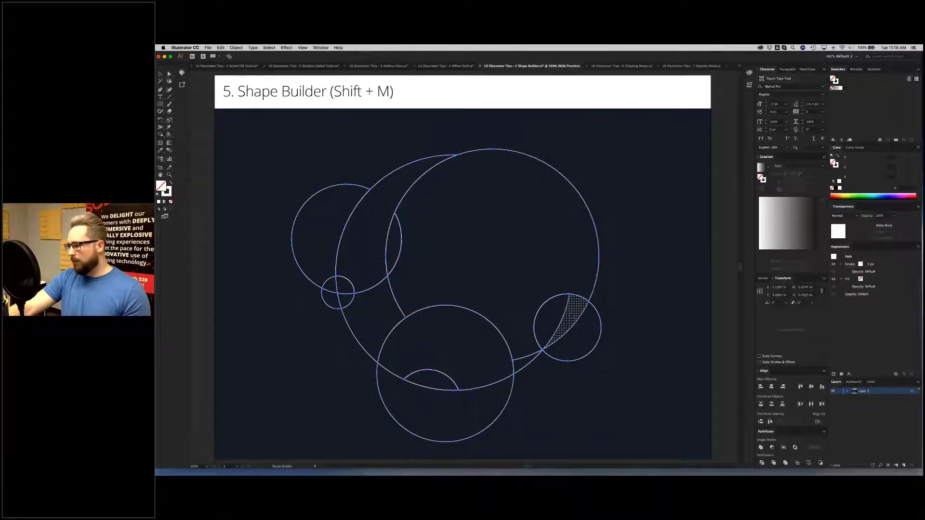
pyautogui.moveTo(581, 320); pyautogui.dragTo(554, 328)
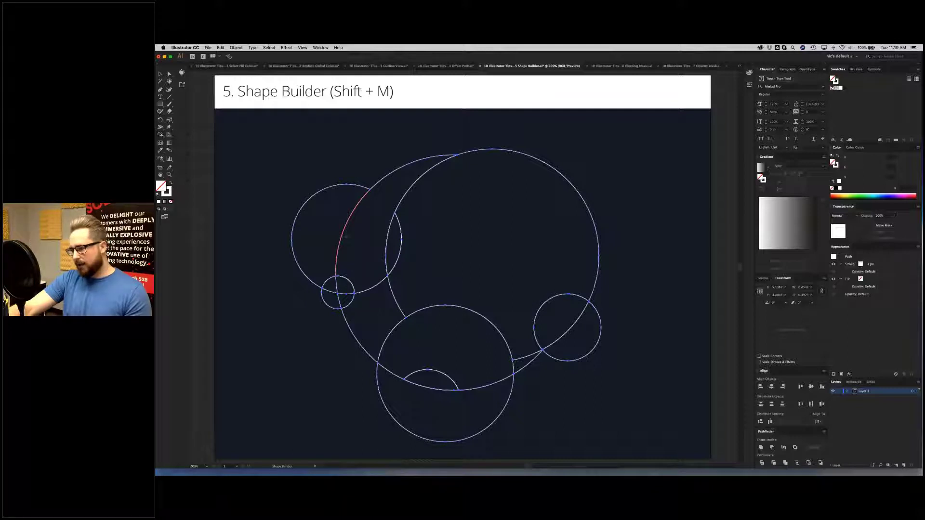
# Step: With Shape Builder, erase the dividing edges inside the left circle and the outer pieces beside the bottom, small right and small left circles
pyautogui.keyDown('alt'); pyautogui.click(343, 235); pyautogui.keyUp('alt')
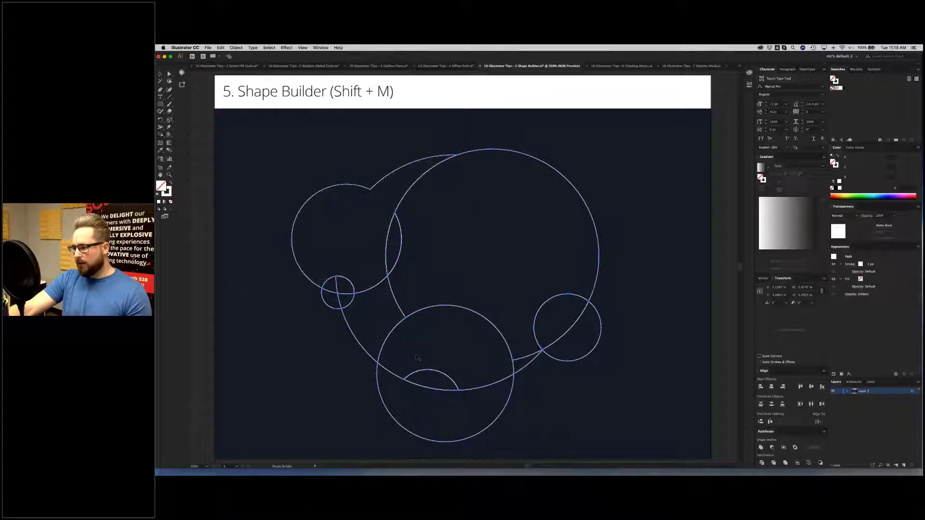
pyautogui.keyDown('alt'); pyautogui.click(530, 365); pyautogui.keyUp('alt')
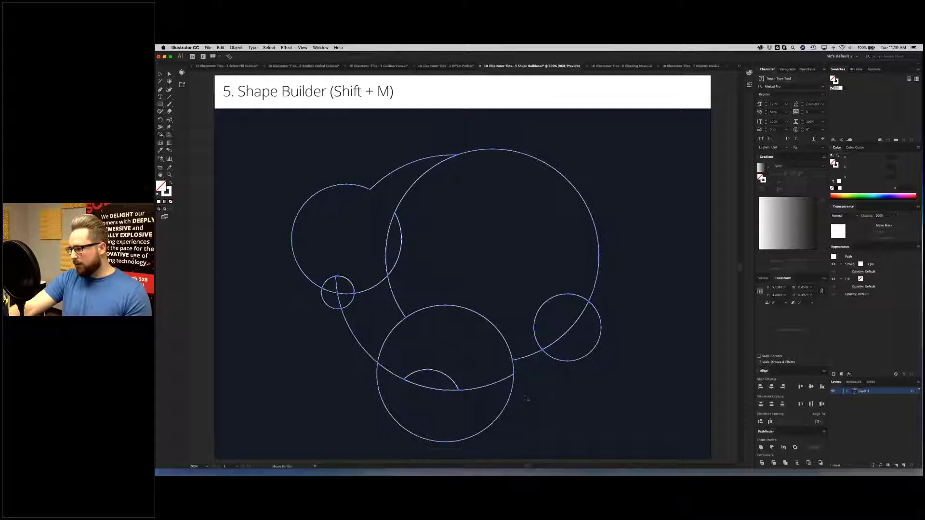
pyautogui.keyDown('alt'); pyautogui.click(598, 316); pyautogui.keyUp('alt')
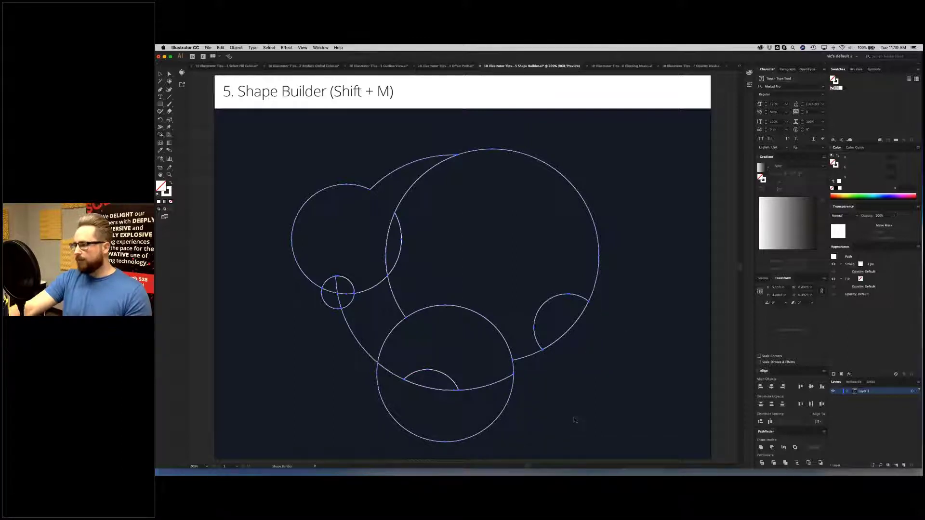
pyautogui.keyDown('alt'); pyautogui.click(327, 305); pyautogui.keyUp('alt')
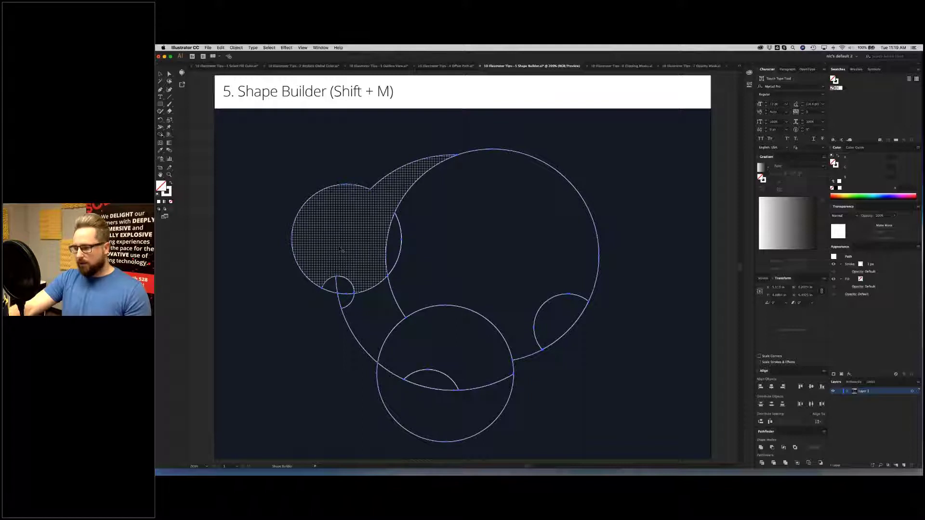
pyautogui.keyDown('alt'); pyautogui.click(389, 239); pyautogui.keyUp('alt')
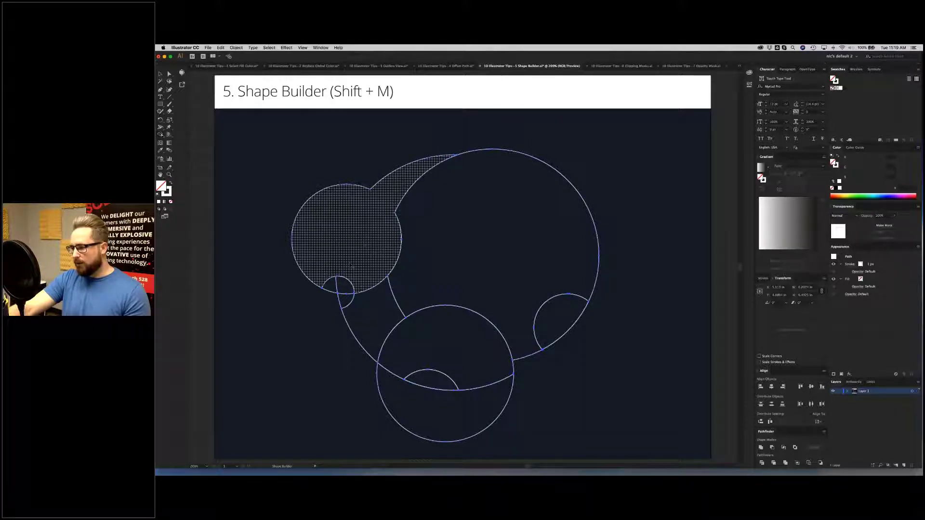
# Step: Merge the small left circle's overlapping pieces into the left circle, and clear the selection
pyautogui.moveTo(349, 284)
pyautogui.mouseDown()
pyautogui.moveTo(319, 266)
pyautogui.moveTo(346, 285)
pyautogui.mouseUp()
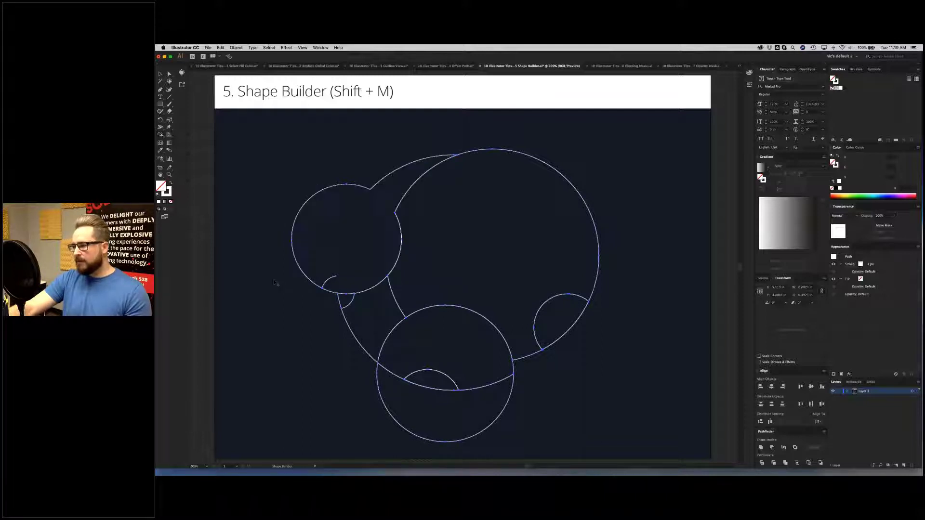
pyautogui.press('v')
pyautogui.click(255, 236)
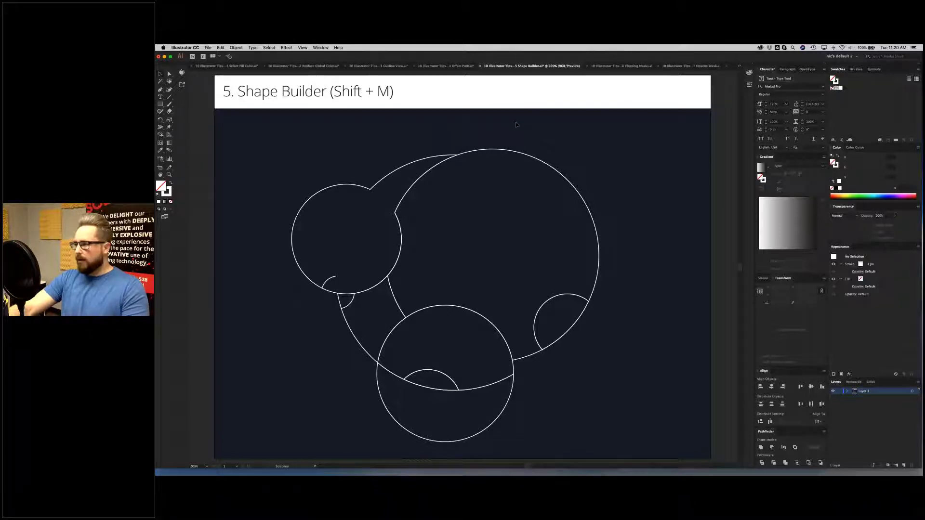
# Step: In the Clipping Masks document, select all the overlapping orange shapes, group them, and clear the selection
pyautogui.press('a')
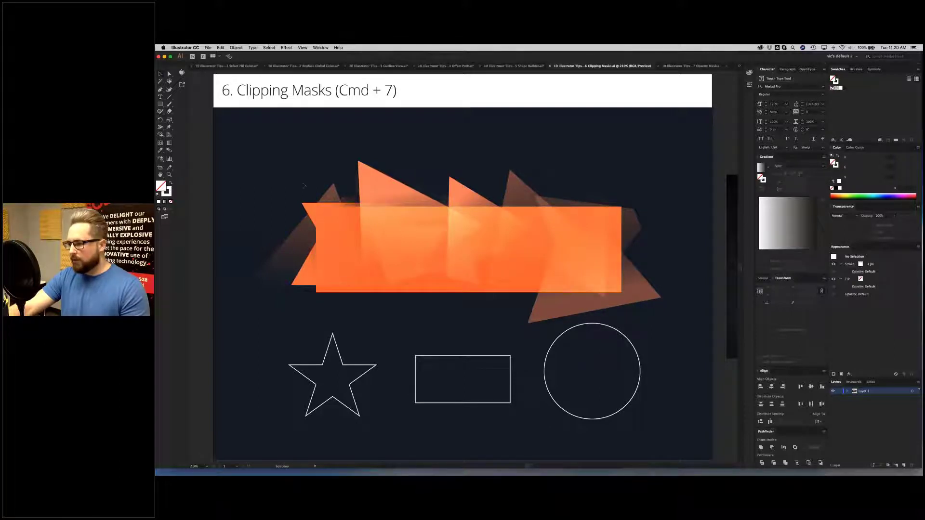
pyautogui.click(663, 302)
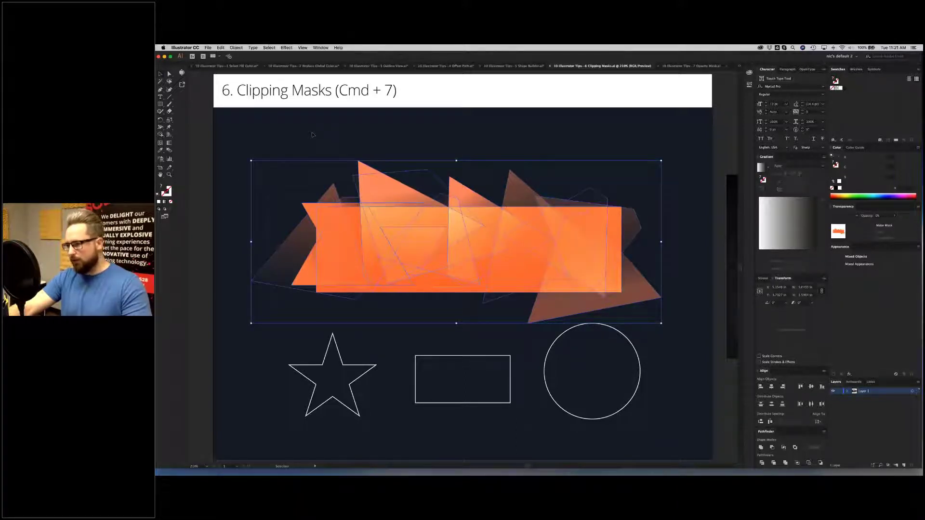
pyautogui.press('a')
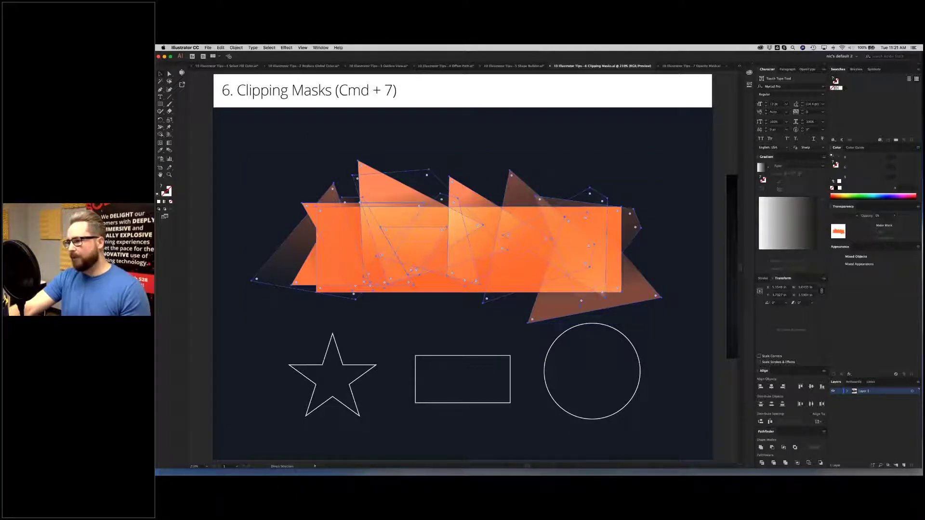
pyautogui.press('super+g')
pyautogui.press('super+shift+a')
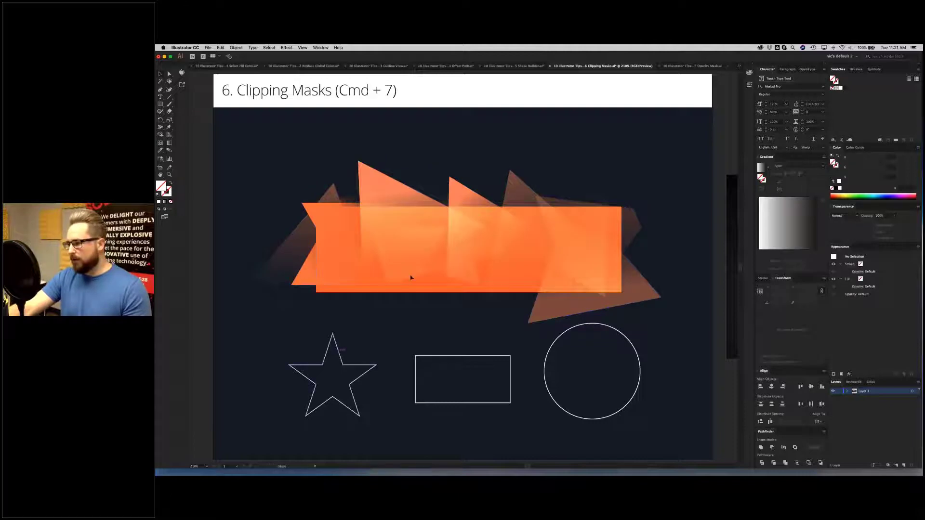
# Step: Move the star outline over the middle of the orange artwork, and select the star together with the artwork group
pyautogui.moveTo(448, 245)
pyautogui.mouseDown()
pyautogui.moveTo(448, 221)
pyautogui.moveTo(447, 232)
pyautogui.mouseUp()
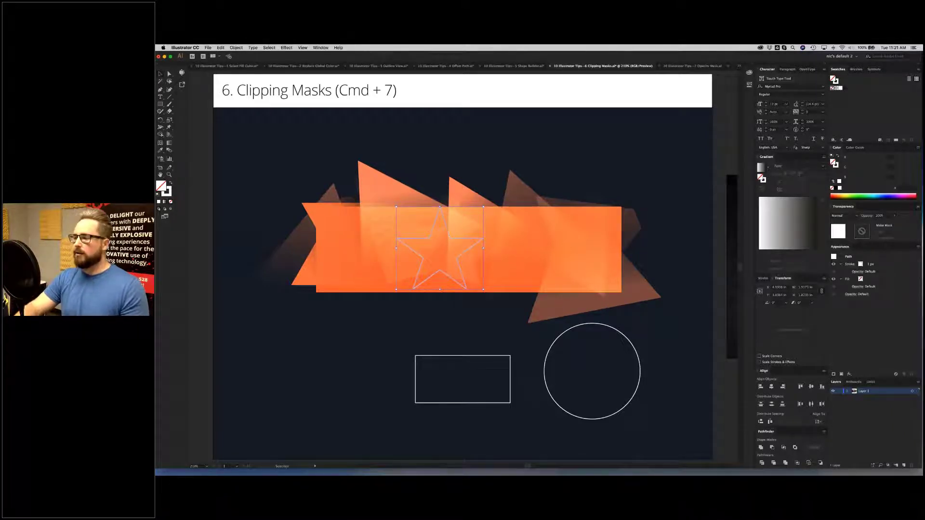
pyautogui.press('super+z')
pyautogui.press('Down')
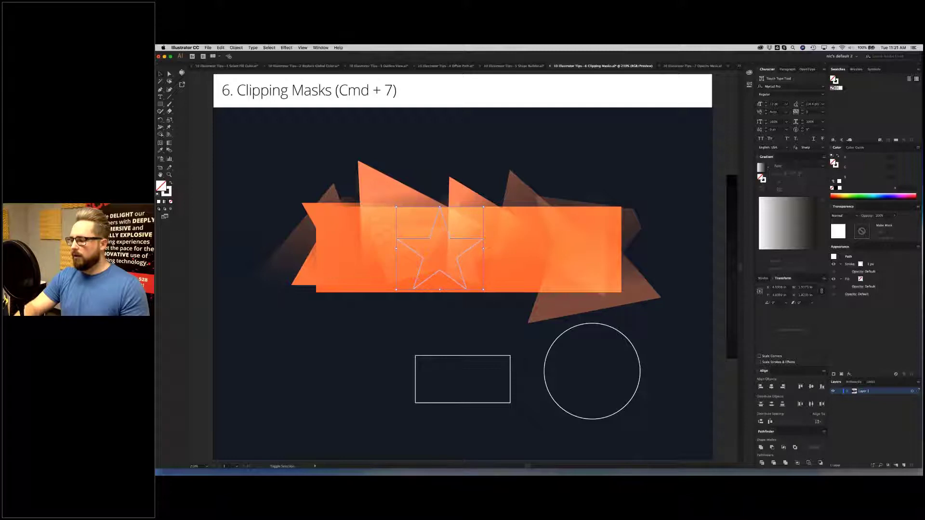
pyautogui.press('Down')
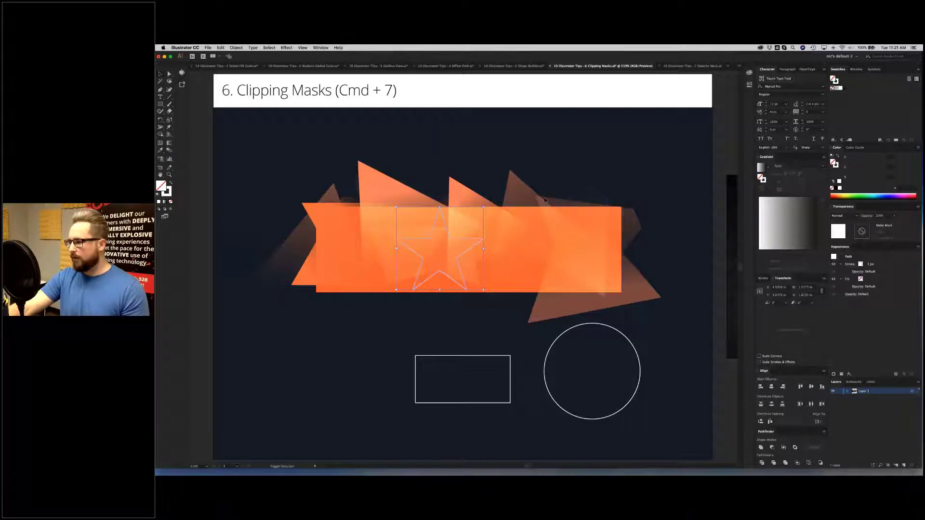
pyautogui.keyDown('shift'); pyautogui.click(512, 232); pyautogui.keyUp('shift')
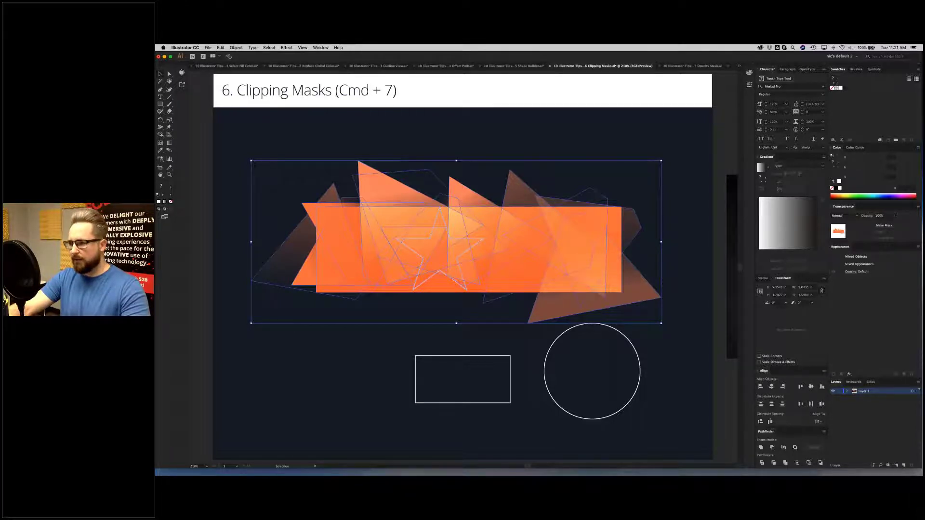
# Step: Make a clipping mask from the star outline and the orange artwork group, and clear the selection
pyautogui.click(235, 47)
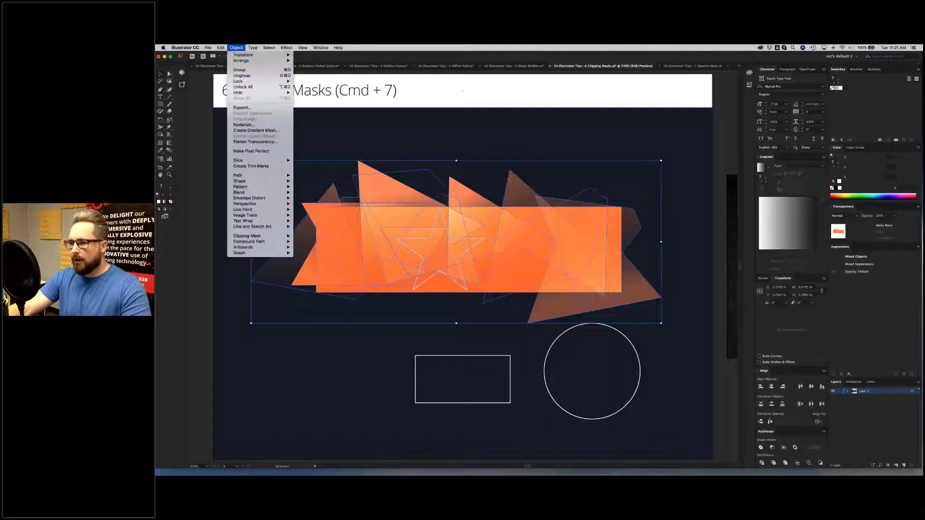
pyautogui.moveTo(279, 236)
pyautogui.click(305, 236)
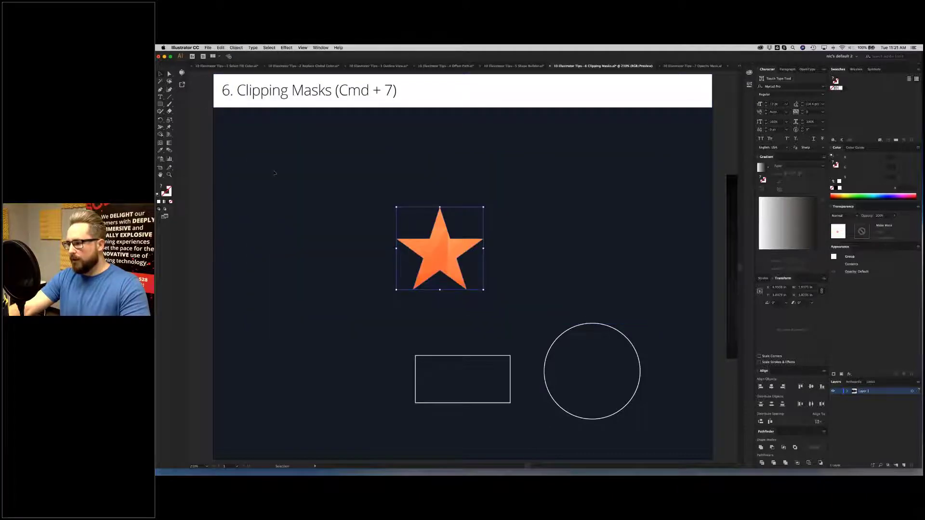
pyautogui.click(274, 172)
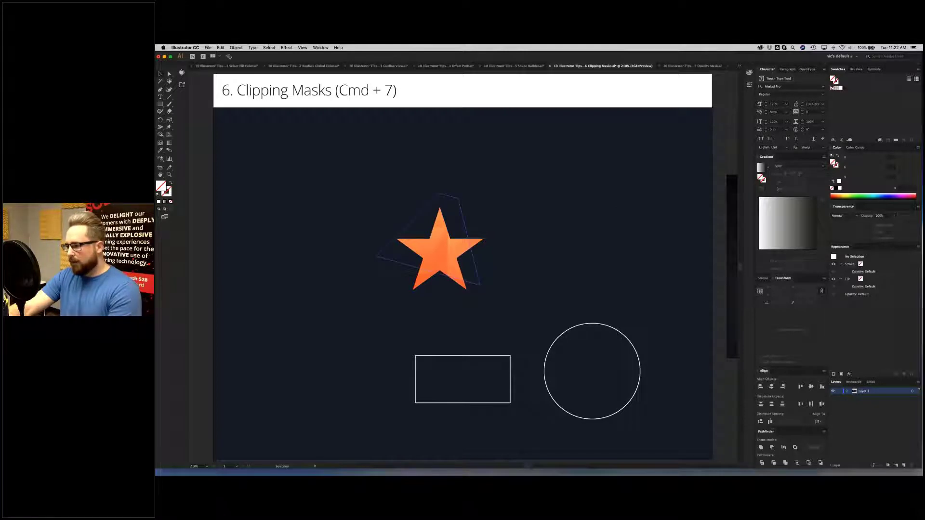
# Step: Isolate the star's clip group, shift the orange artwork sideways inside the star mask, and exit isolation mode
pyautogui.click(439, 249)
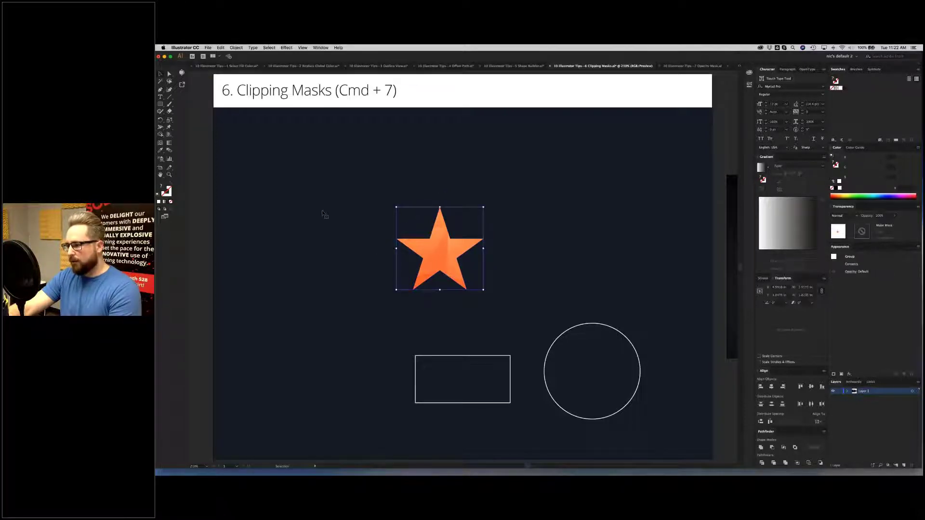
pyautogui.doubleClick(439, 250)
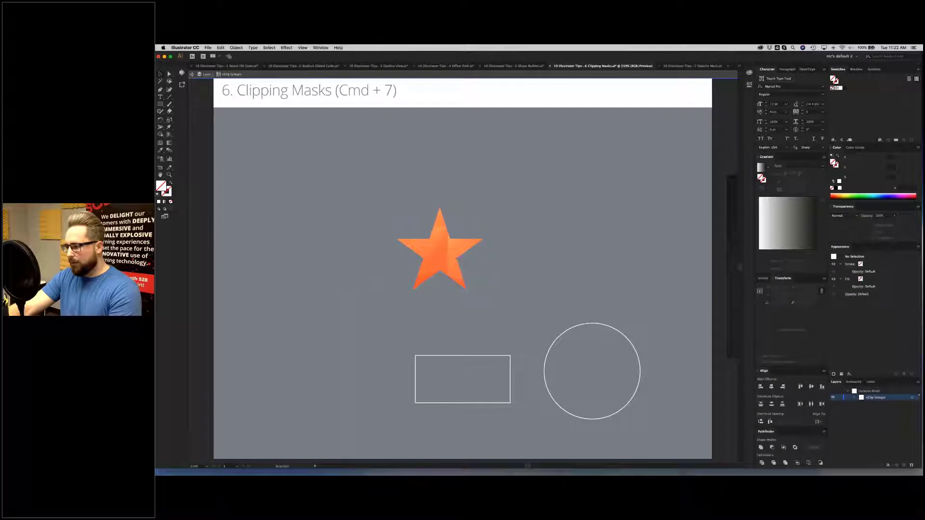
pyautogui.click(448, 210)
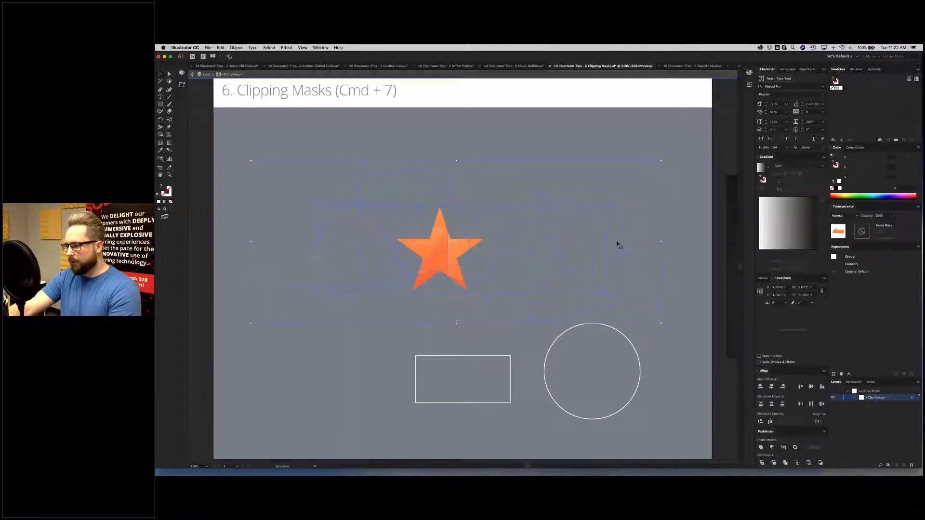
pyautogui.moveTo(485, 210)
pyautogui.mouseDown()
pyautogui.moveTo(456, 209)
pyautogui.moveTo(484, 209)
pyautogui.mouseUp()
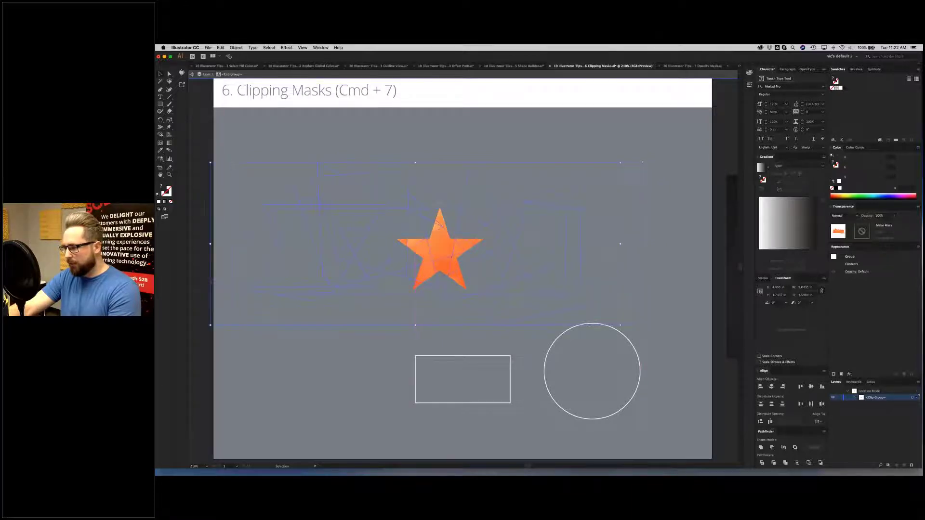
pyautogui.click(558, 141)
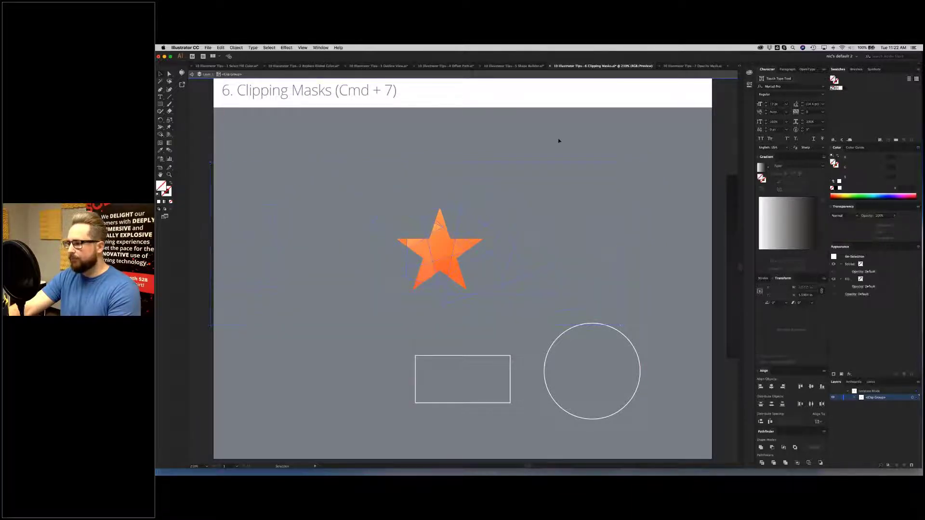
pyautogui.doubleClick(574, 173)
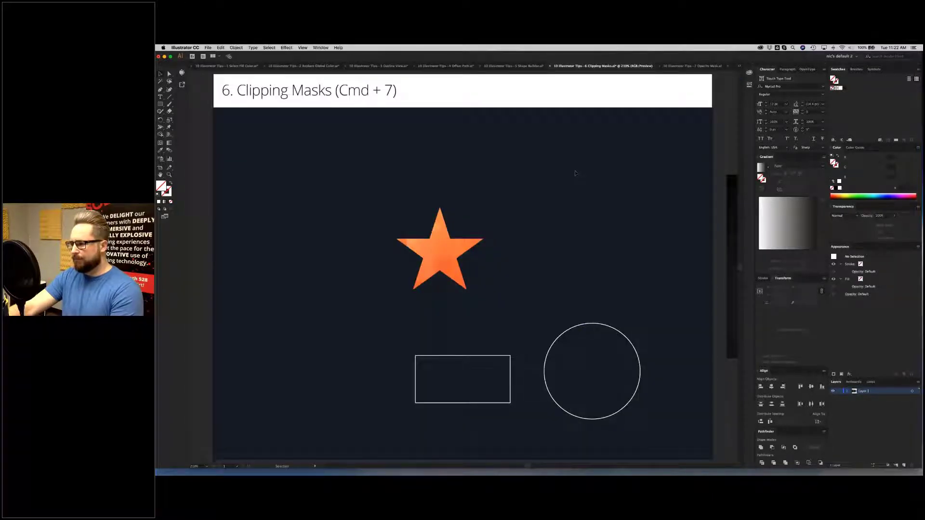
# Step: Release the star's clipping mask and delete the leftover star outline from the orange artwork
pyautogui.click(440, 248)
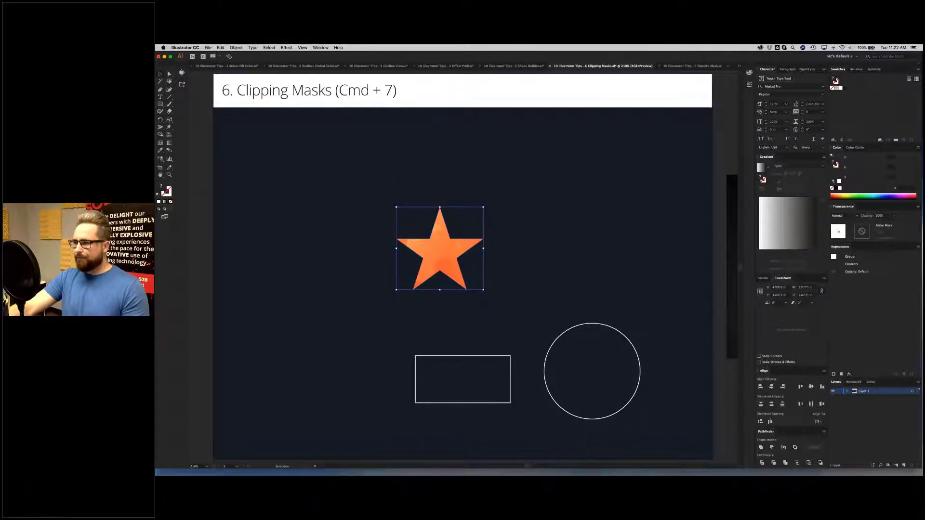
pyautogui.click(235, 48)
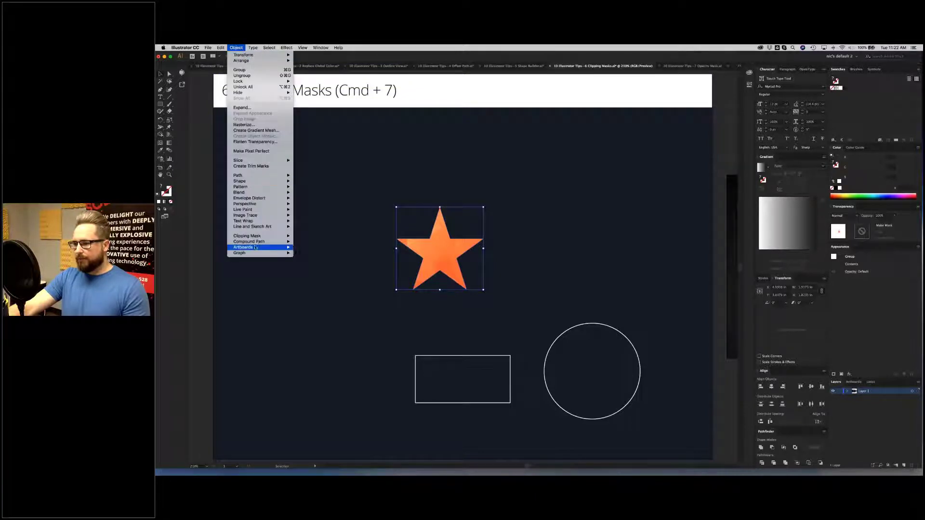
pyautogui.moveTo(263, 237)
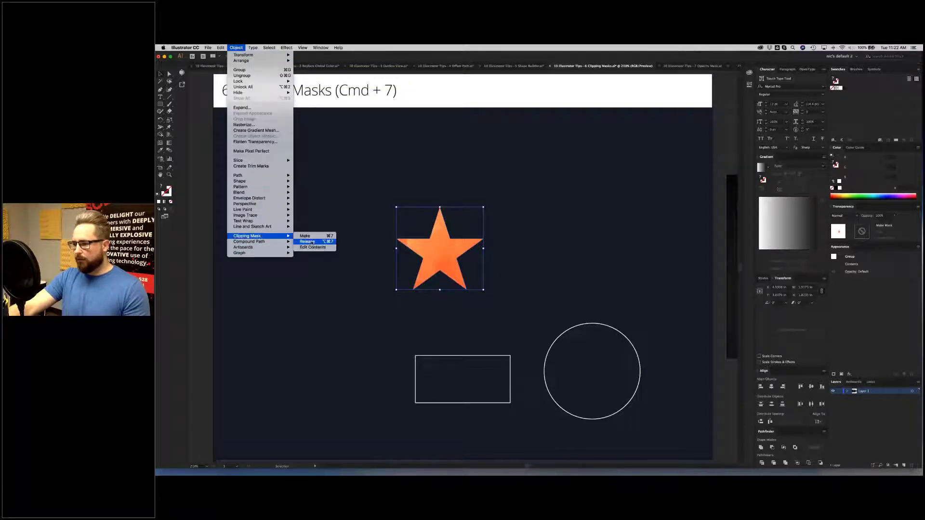
pyautogui.click(312, 242)
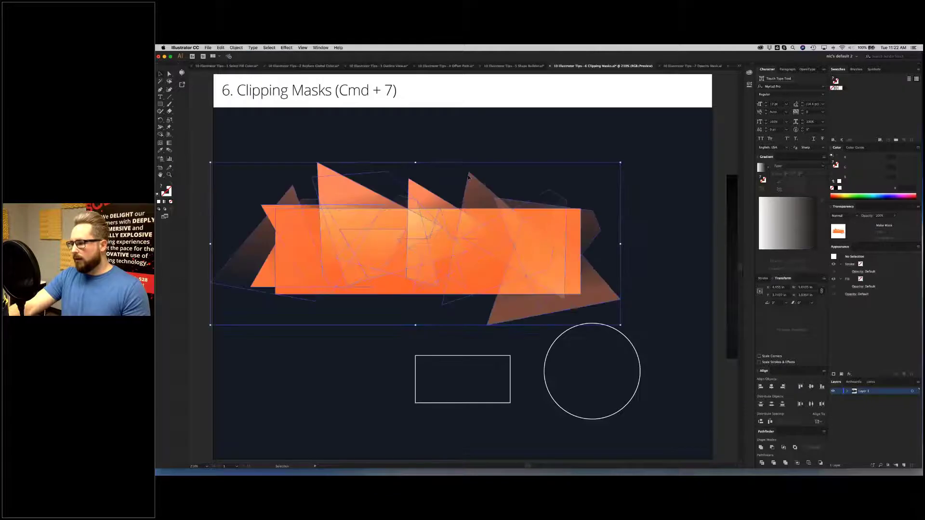
pyautogui.press('super+shift+a')
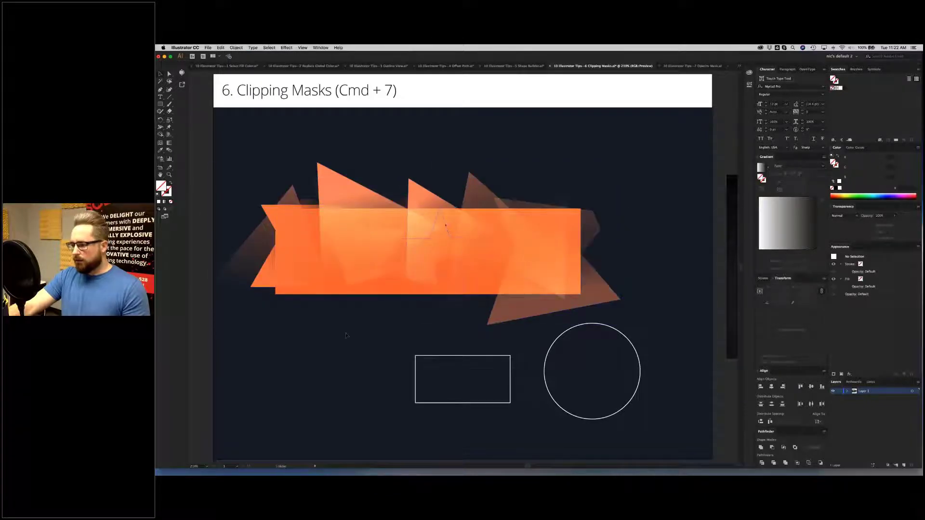
pyautogui.moveTo(466, 230); pyautogui.dragTo(332, 348)
pyautogui.press('Delete')
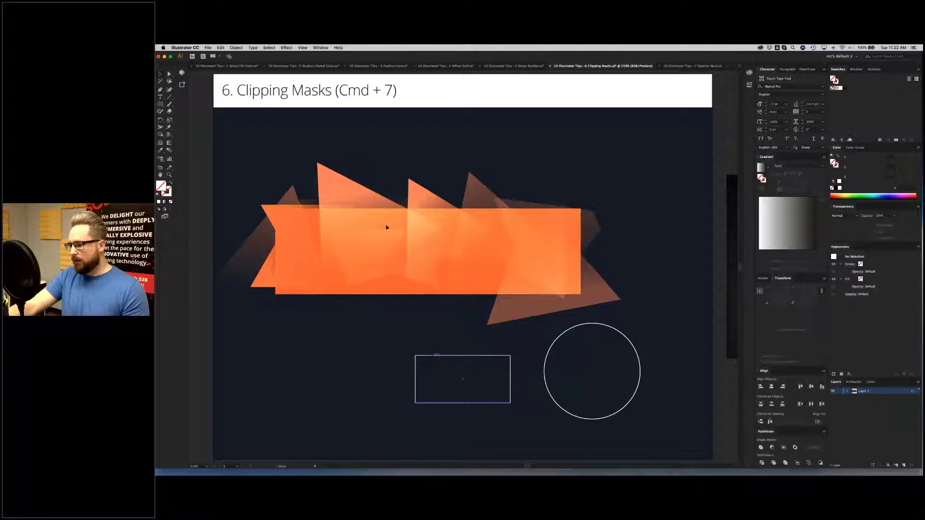
# Step: Move the rectangle outline over the middle of the orange artwork and enlarge it at two opposite corners
pyautogui.moveTo(472, 381); pyautogui.dragTo(425, 250)
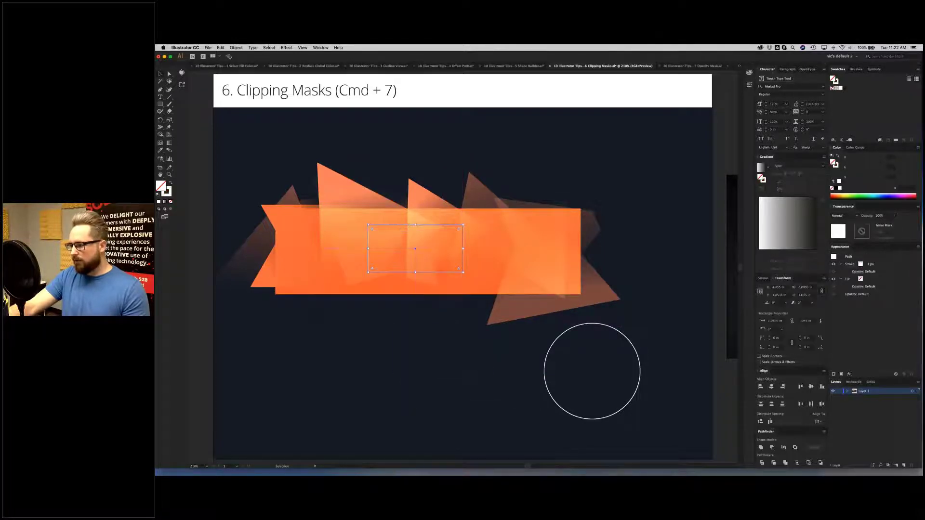
pyautogui.moveTo(468, 276); pyautogui.dragTo(509, 279)
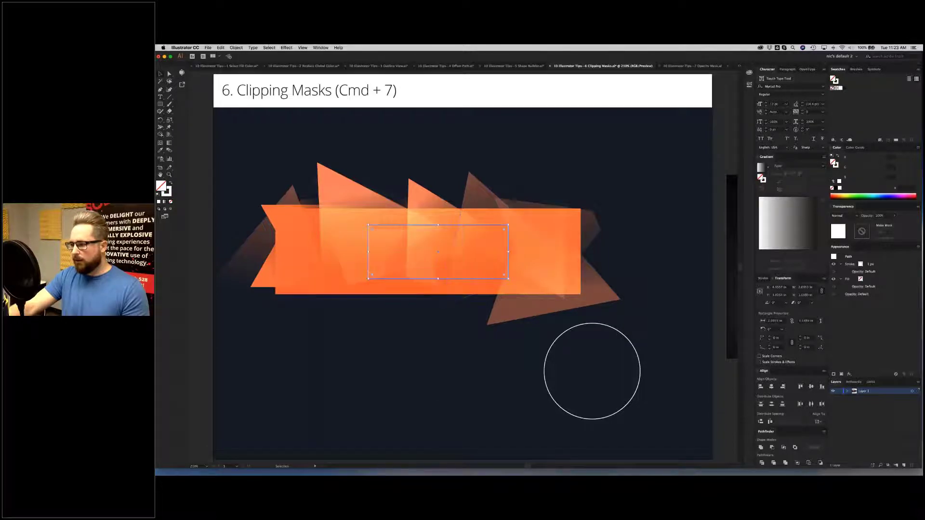
pyautogui.moveTo(341, 219); pyautogui.dragTo(340, 219)
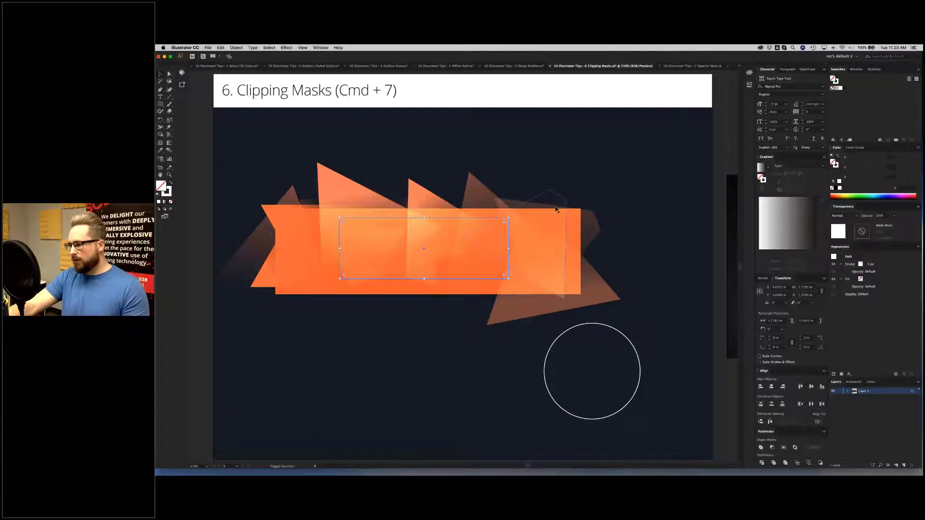
# Step: Select the rectangle outline together with the orange artwork, make a clipping mask from them, and clear the selection
pyautogui.press('super+a')
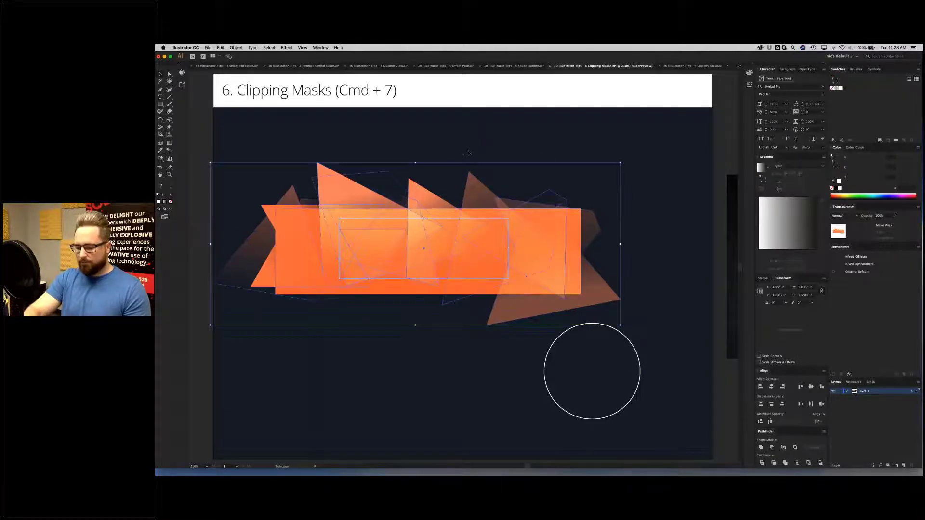
pyautogui.press('a')
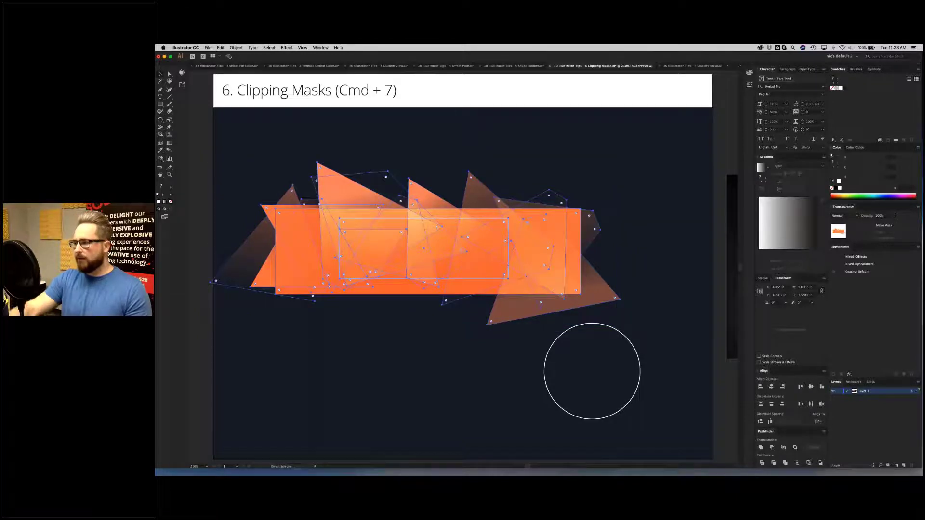
pyautogui.press('super+7')
pyautogui.press('v')
pyautogui.press('super+shift+a')
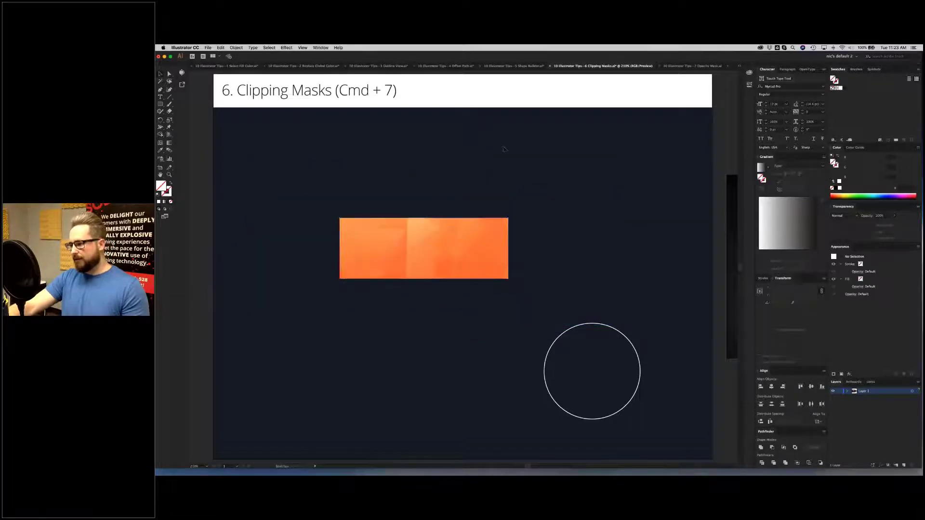
# Step: Move the clipped orange rectangle toward the artboard's left side and bring the portrait photo onto the free right side
pyautogui.moveTo(420, 240); pyautogui.dragTo(364, 252)
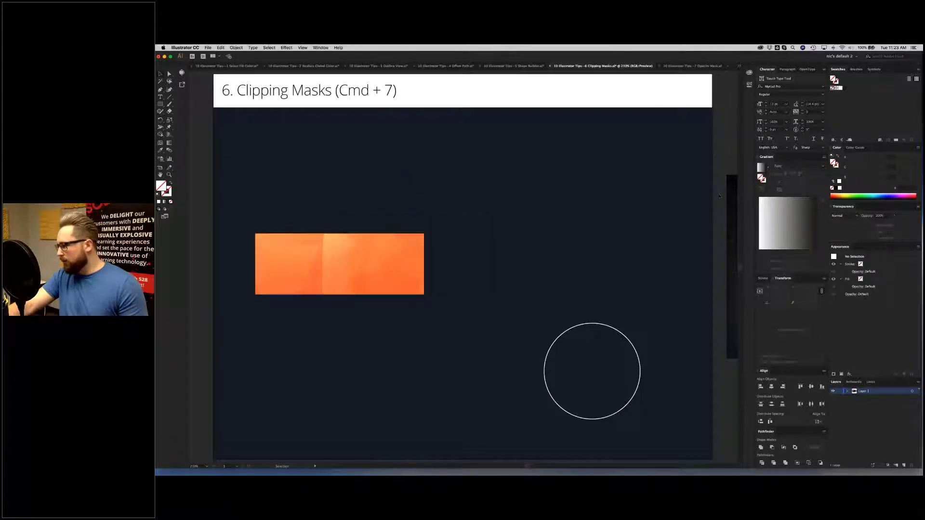
pyautogui.moveTo(733, 188); pyautogui.dragTo(500, 180)
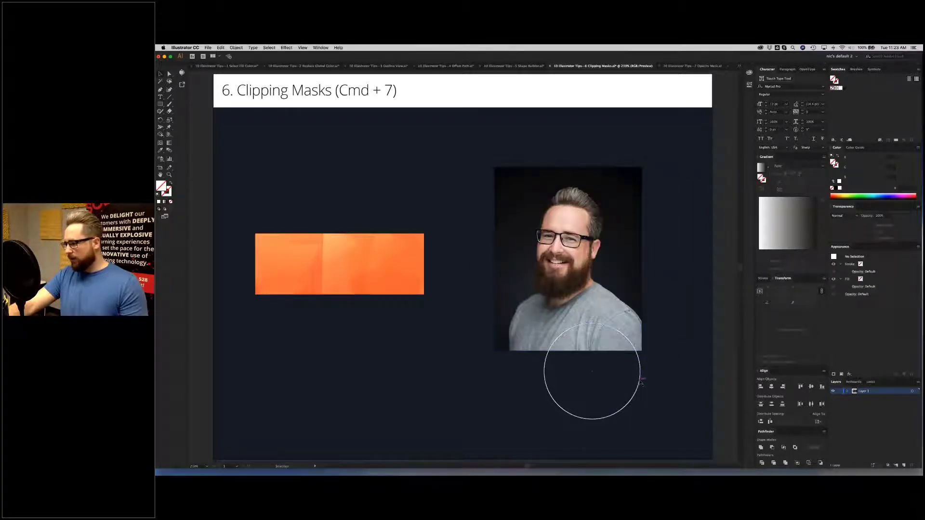
# Step: Place the circle outline over the face in the portrait photo and stretch it into a tall oval framing head and shoulders
pyautogui.moveTo(642, 379); pyautogui.dragTo(620, 244)
pyautogui.moveTo(616, 197); pyautogui.dragTo(629, 177)
pyautogui.moveTo(628, 237); pyautogui.dragTo(617, 237)
pyautogui.moveTo(563, 296); pyautogui.dragTo(563, 324)
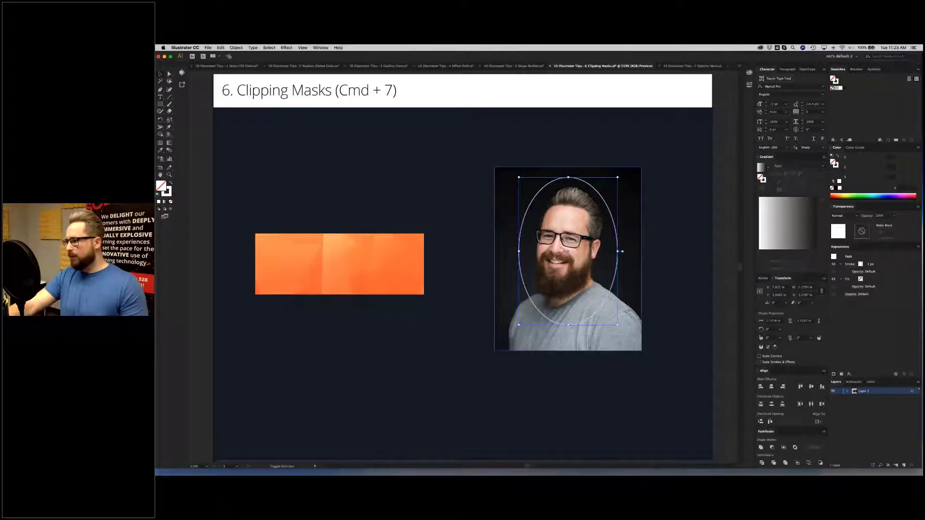
# Step: Clip the portrait photo to the oval outline with a clipping mask, and clear the selection
pyautogui.keyDown('shift'); pyautogui.click(639, 203); pyautogui.keyUp('shift')
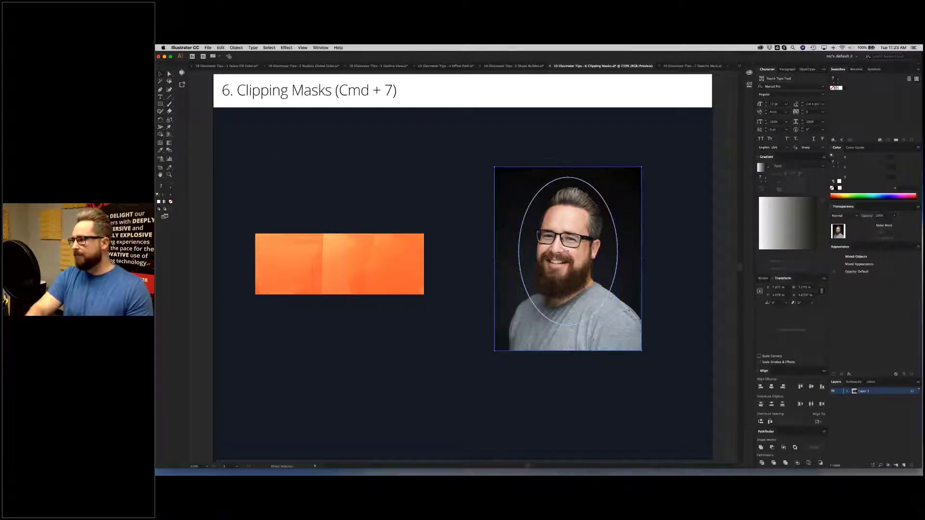
pyautogui.press('super+7')
pyautogui.click(407, 147)
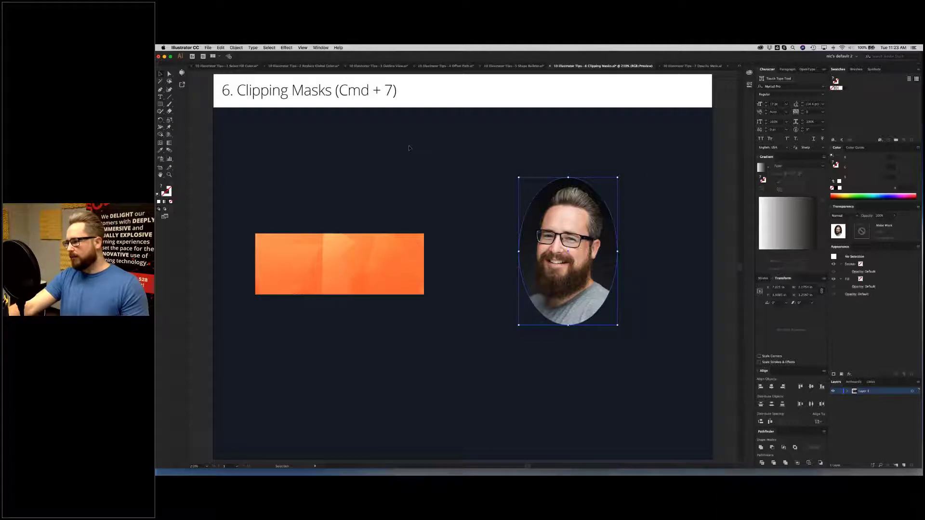
# Step: Isolate the oval clip group, move the photo slightly up and scale it down inside the mask, and exit isolation mode
pyautogui.click(586, 244)
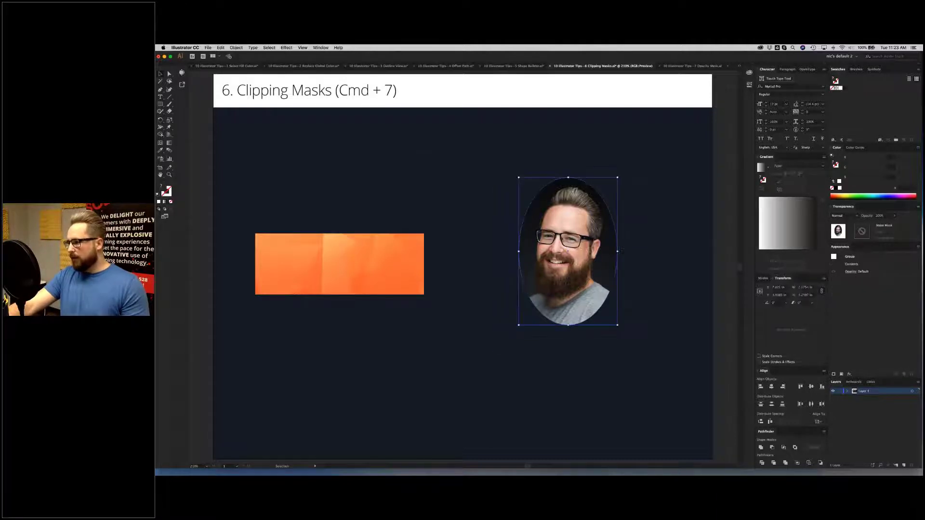
pyautogui.doubleClick(585, 244)
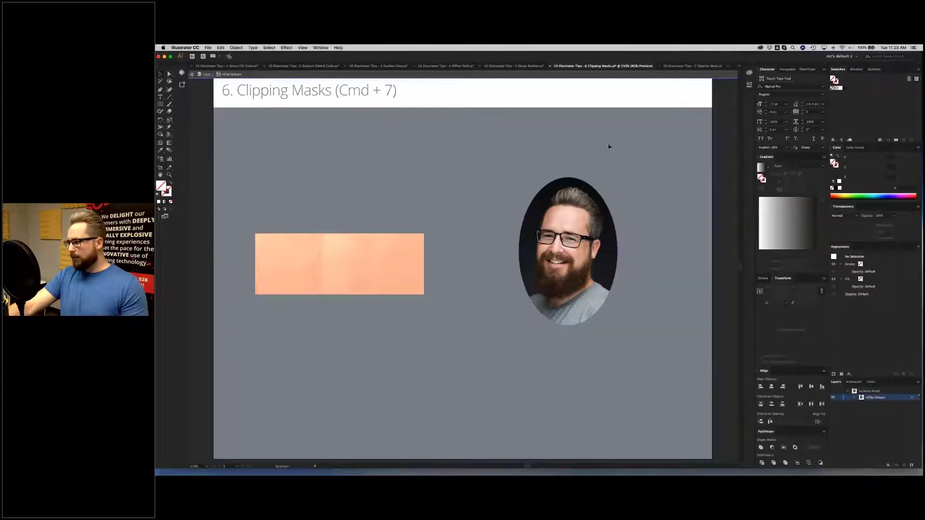
pyautogui.click(577, 243)
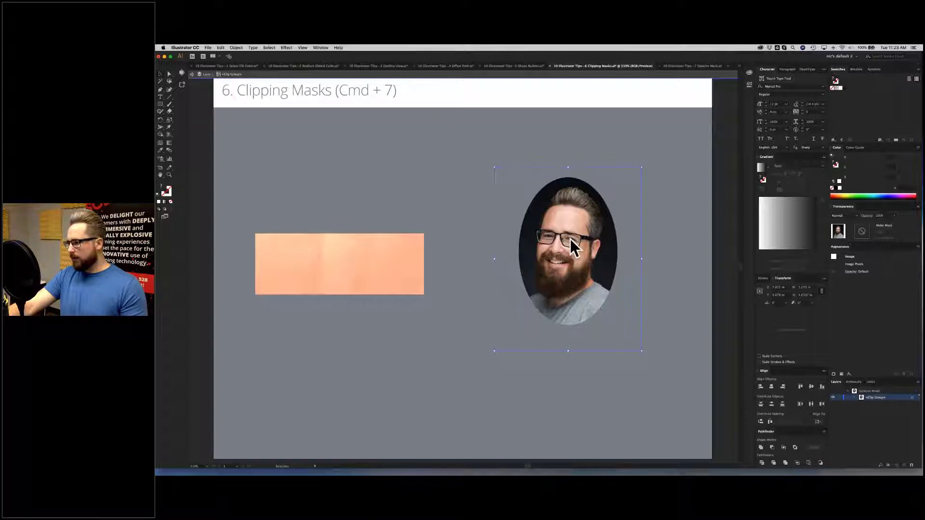
pyautogui.moveTo(573, 263); pyautogui.dragTo(574, 247)
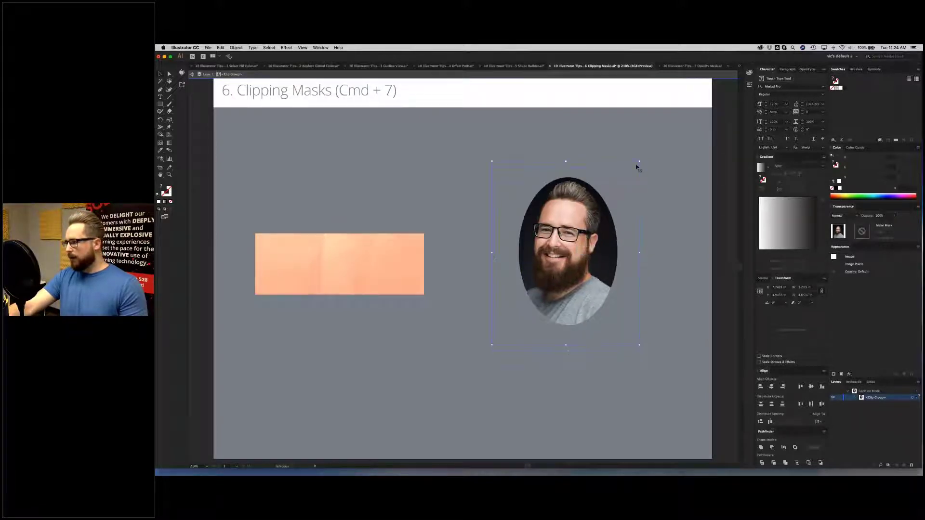
pyautogui.moveTo(636, 165); pyautogui.dragTo(630, 172)
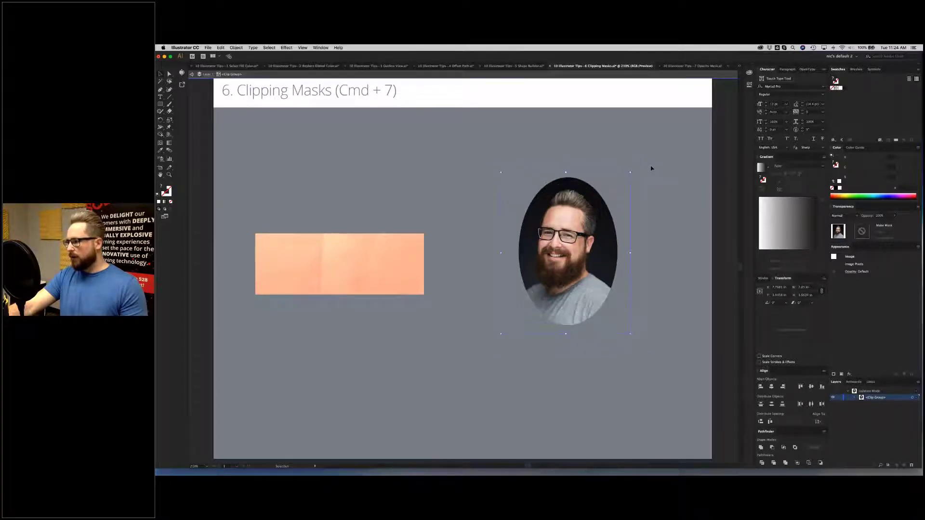
pyautogui.doubleClick(672, 147)
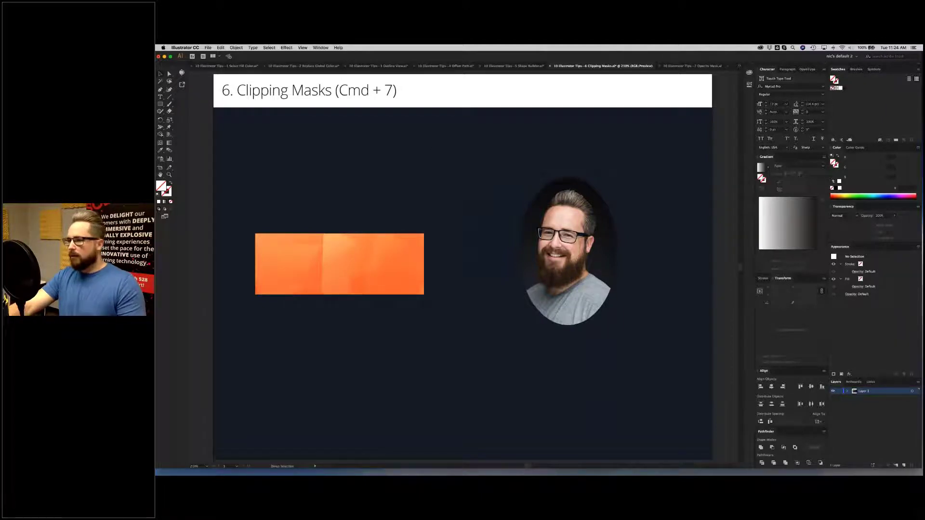
# Step: Switch to the Opacity Mask document and move the black-and-white gradient square partly over the wing
pyautogui.press('super+grave')
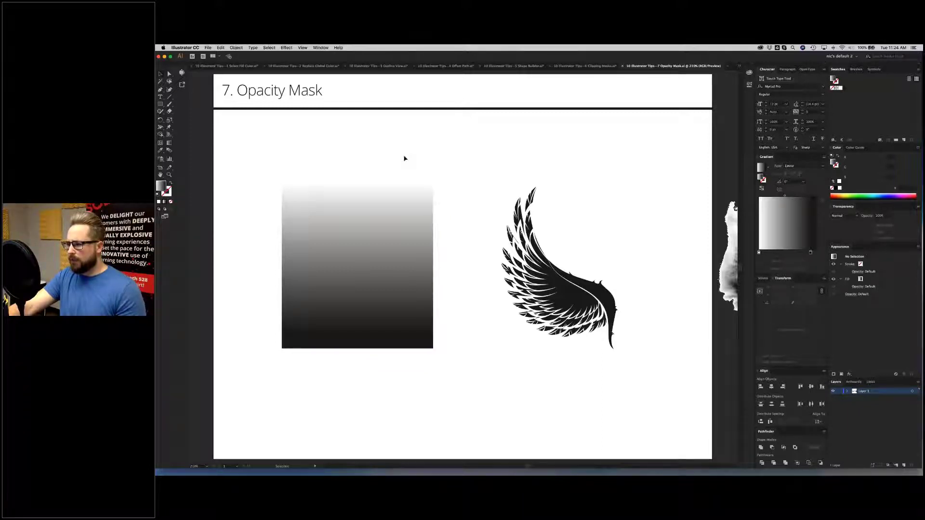
pyautogui.click(369, 189)
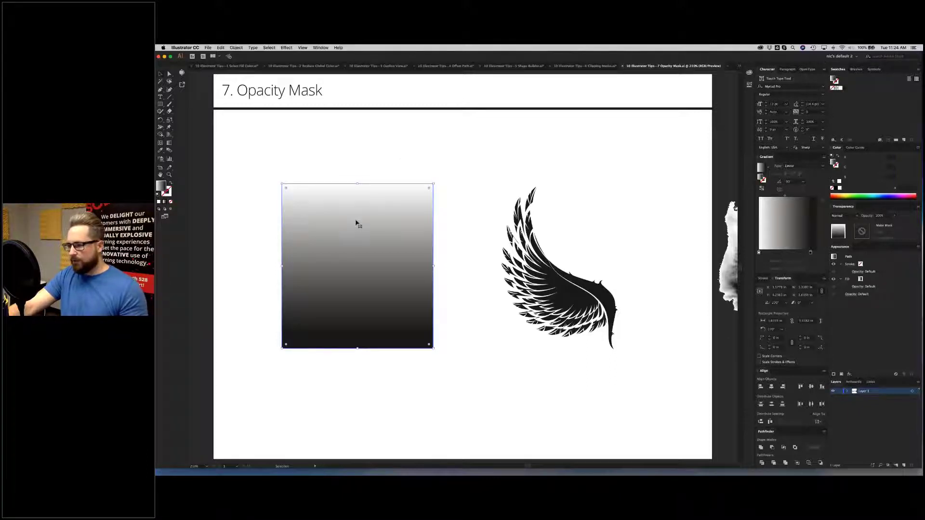
pyautogui.moveTo(354, 214); pyautogui.dragTo(446, 227)
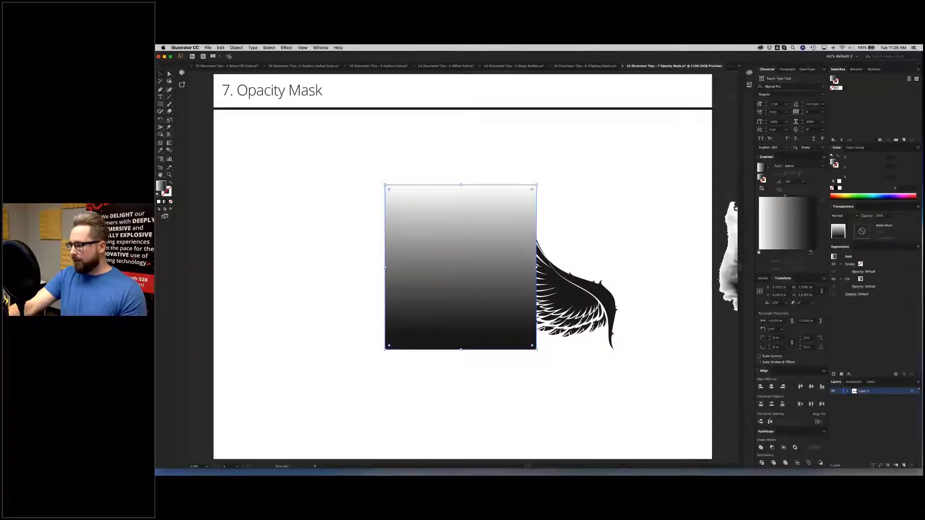
# Step: Place the gradient square fully over the wing, make an opacity mask from the two objects, and clear the selection
pyautogui.moveTo(445, 257); pyautogui.dragTo(436, 256)
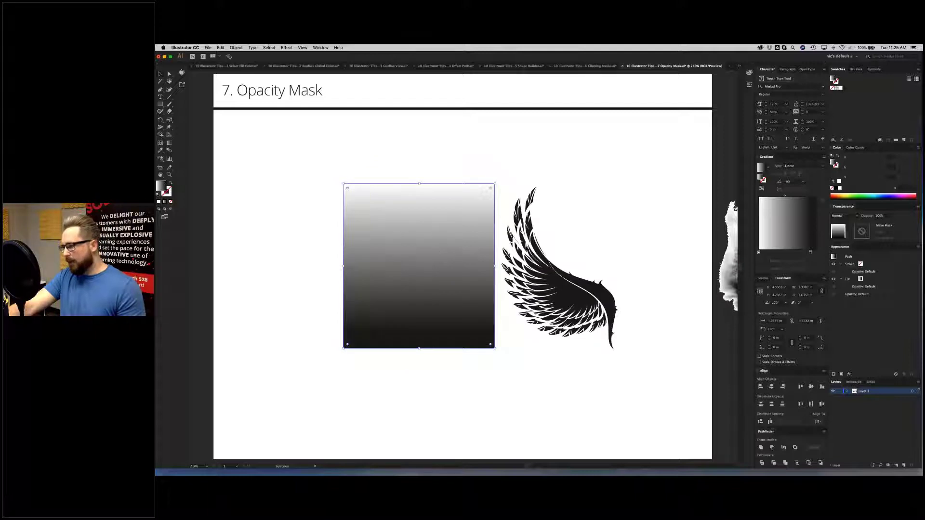
pyautogui.click(548, 249)
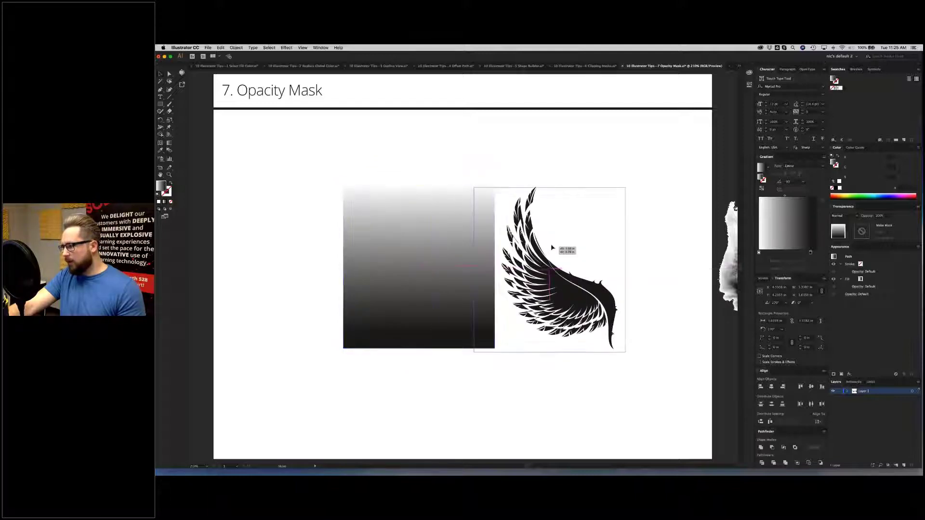
pyautogui.moveTo(423, 153); pyautogui.dragTo(601, 304)
pyautogui.moveTo(638, 350); pyautogui.dragTo(639, 351)
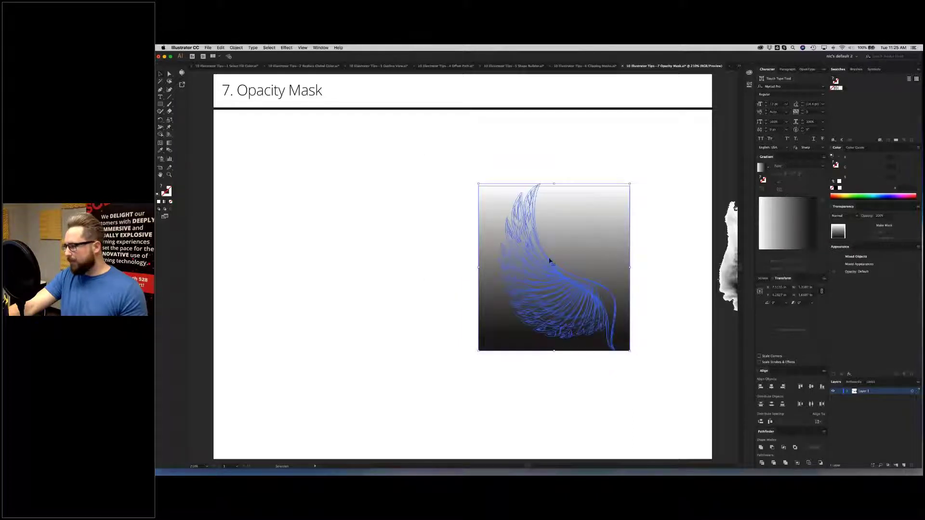
pyautogui.click(918, 208)
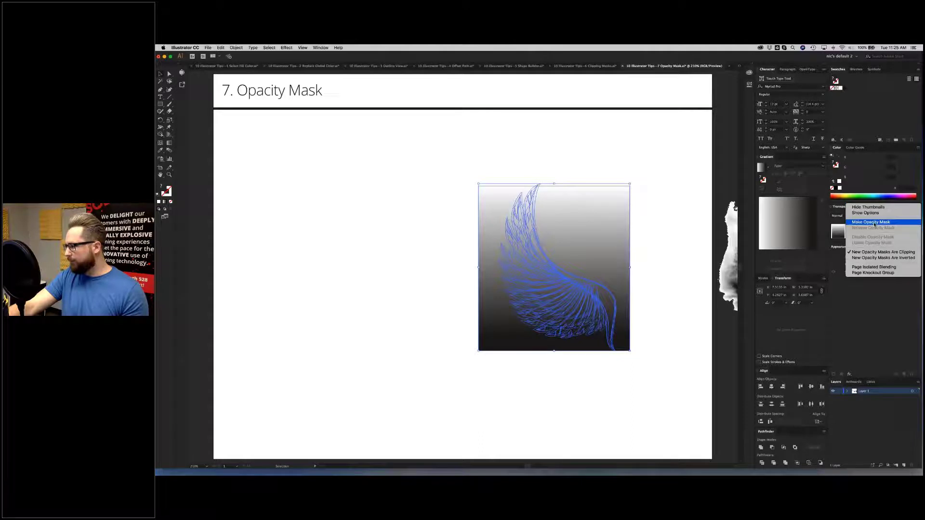
pyautogui.click(870, 222)
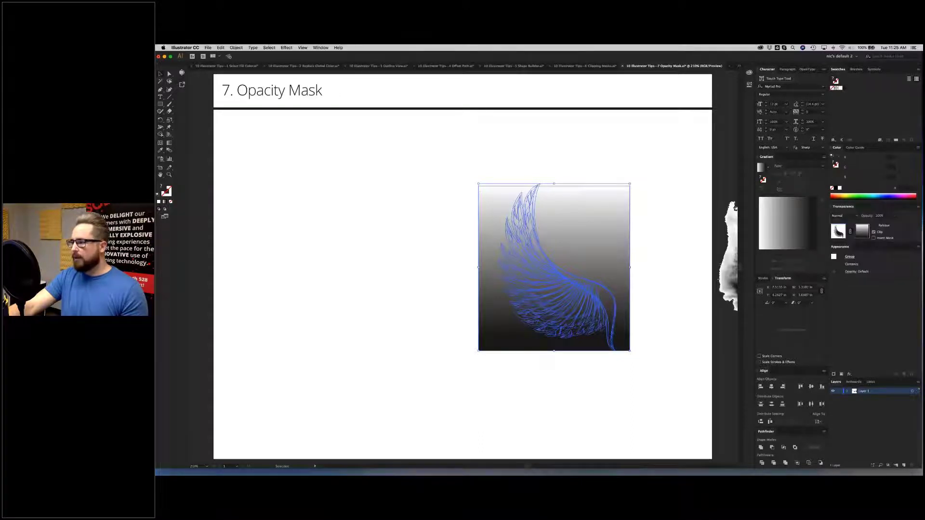
pyautogui.click(403, 162)
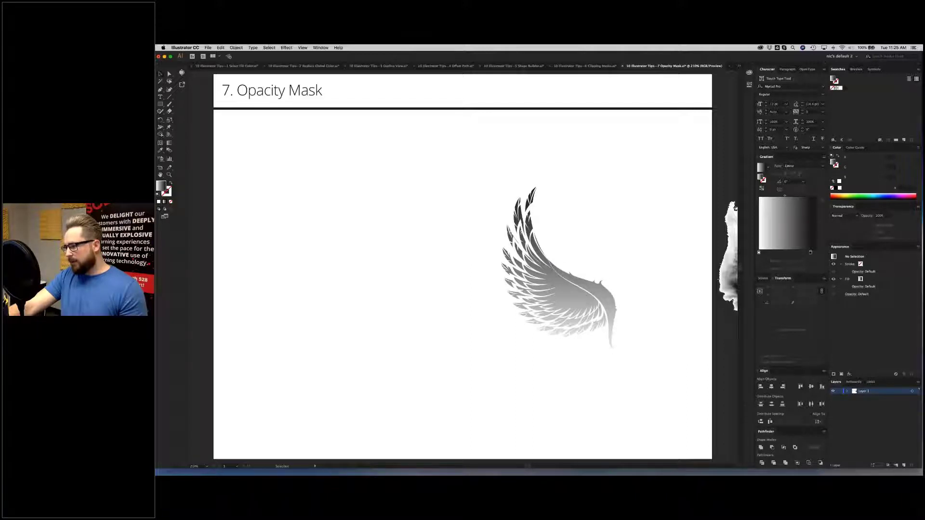
# Step: Release the gradient opacity mask from the wing and clear the selection
pyautogui.click(575, 292)
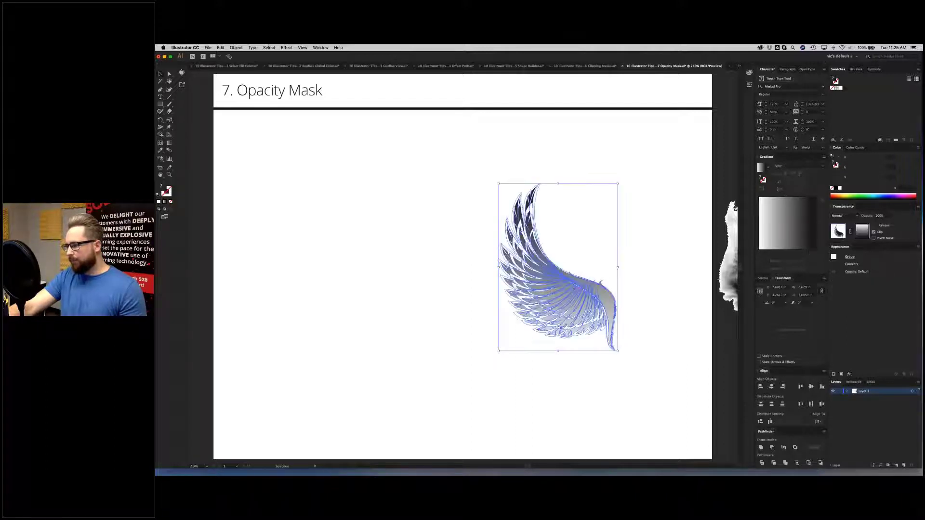
pyautogui.click(917, 208)
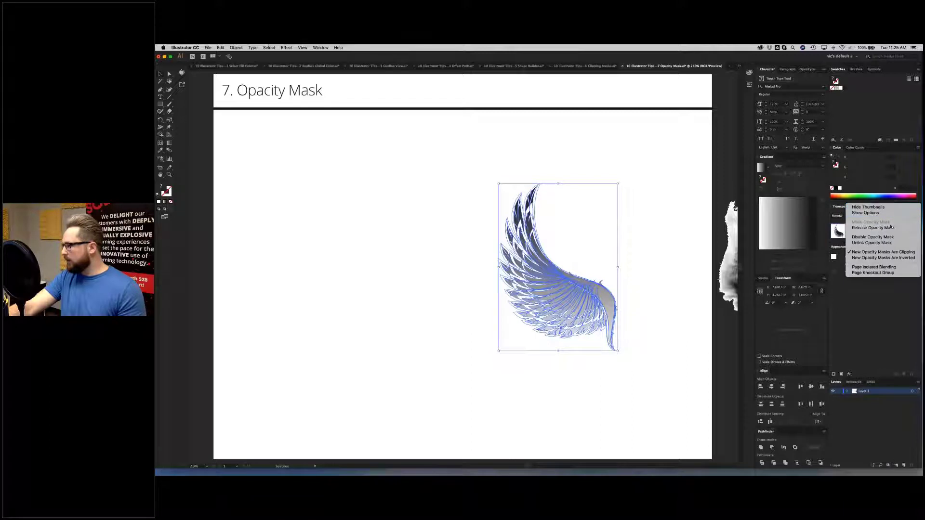
pyautogui.click(873, 227)
pyautogui.click(531, 157)
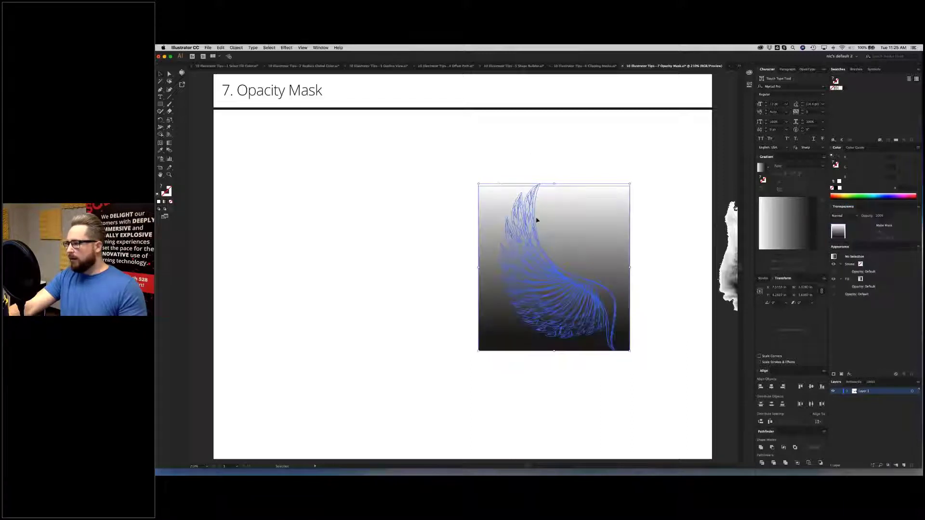
# Step: Move the gradient square off the wing to the artboard's left edge and clear the selection
pyautogui.moveTo(568, 207); pyautogui.dragTo(479, 207)
pyautogui.press('super+shift+a')
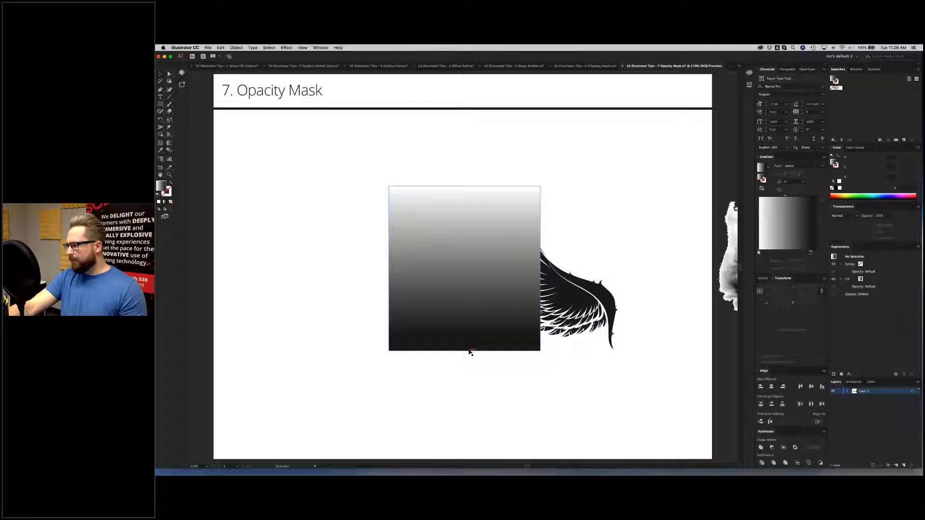
pyautogui.click(476, 290)
pyautogui.moveTo(476, 290); pyautogui.dragTo(400, 285)
pyautogui.click(568, 177)
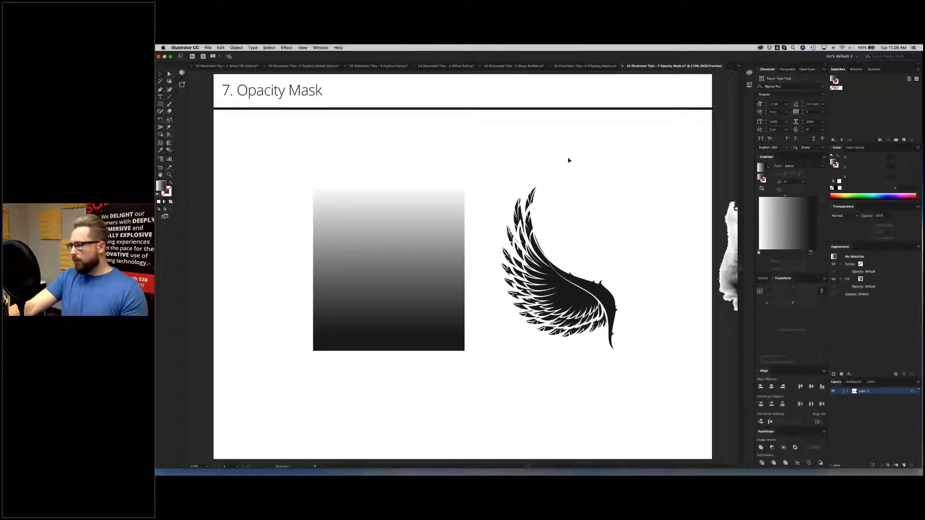
pyautogui.moveTo(332, 230); pyautogui.dragTo(329, 229)
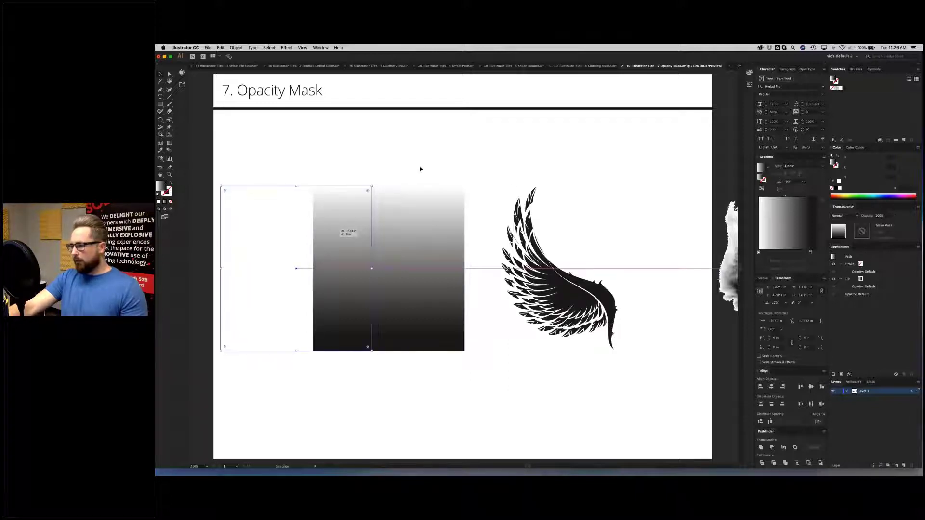
pyautogui.click(420, 169)
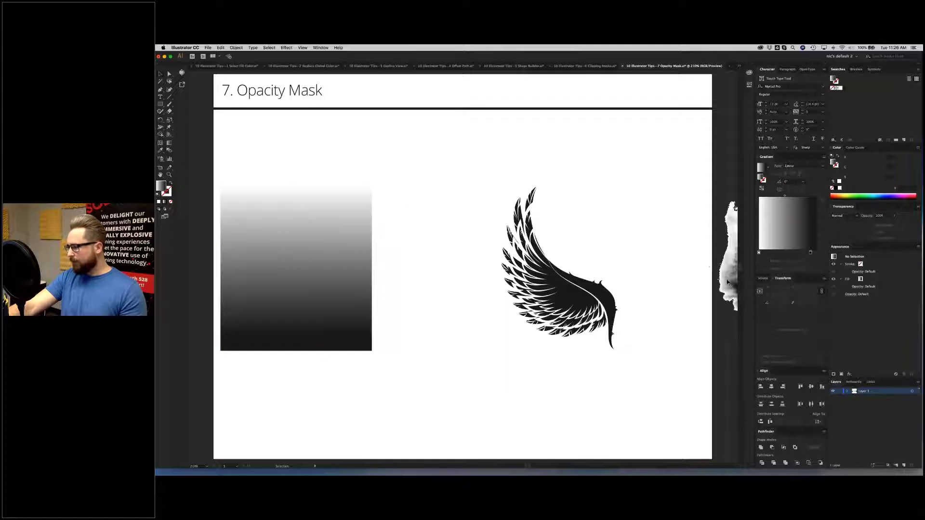
# Step: Bring the ink splatter from beside the artboard onto the wing, select it to show its vector paths, and deselect it
pyautogui.moveTo(729, 270); pyautogui.dragTo(488, 282)
pyautogui.moveTo(468, 281); pyautogui.dragTo(469, 279)
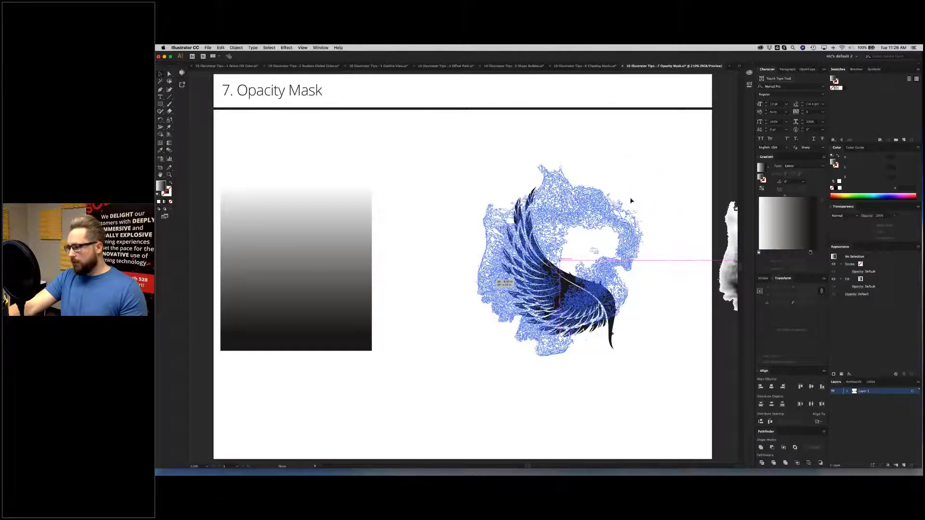
pyautogui.click(650, 167)
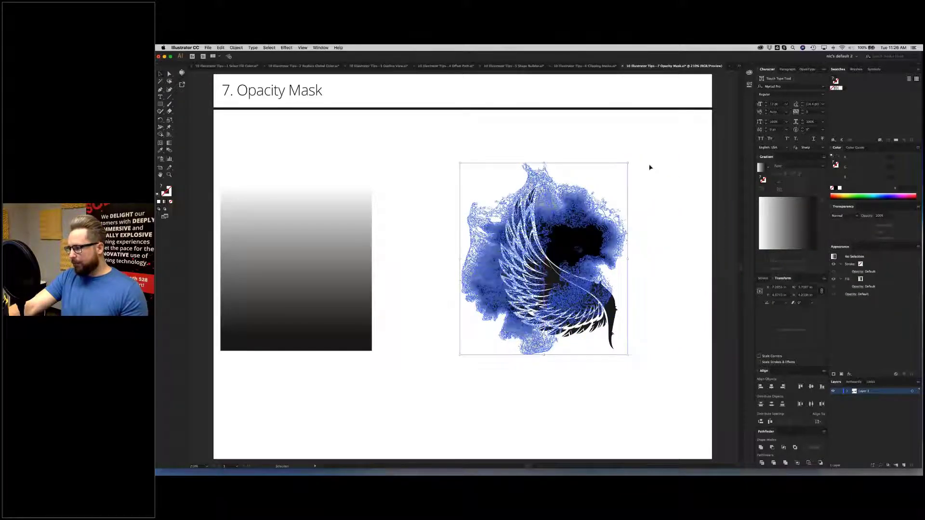
pyautogui.click(589, 227)
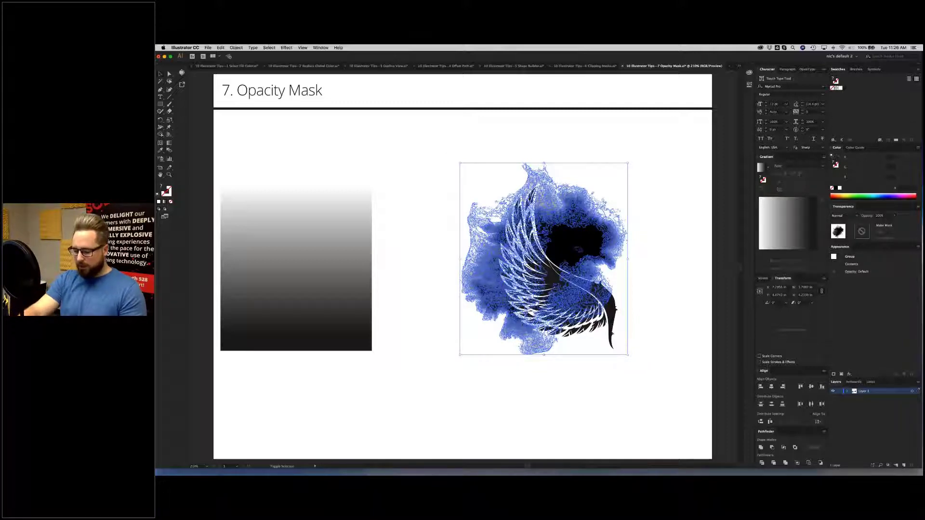
pyautogui.press('super')
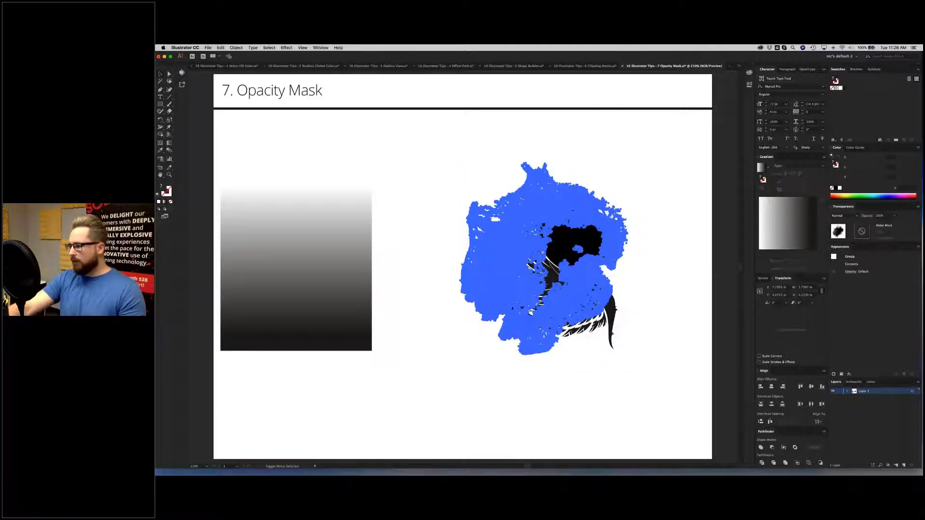
pyautogui.click(635, 155)
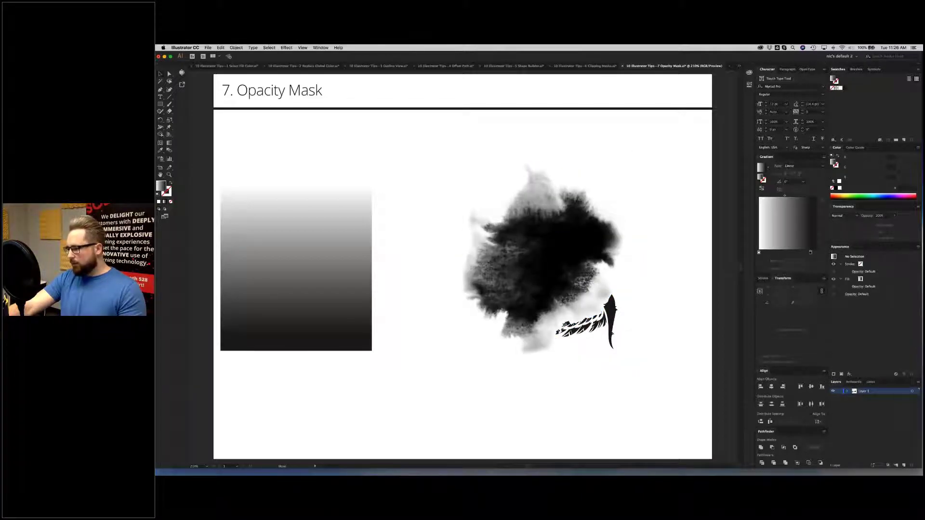
# Step: Shift the ink splatter slightly down and to the right so it covers the middle of the wing
pyautogui.click(579, 249)
pyautogui.moveTo(545, 225); pyautogui.dragTo(564, 245)
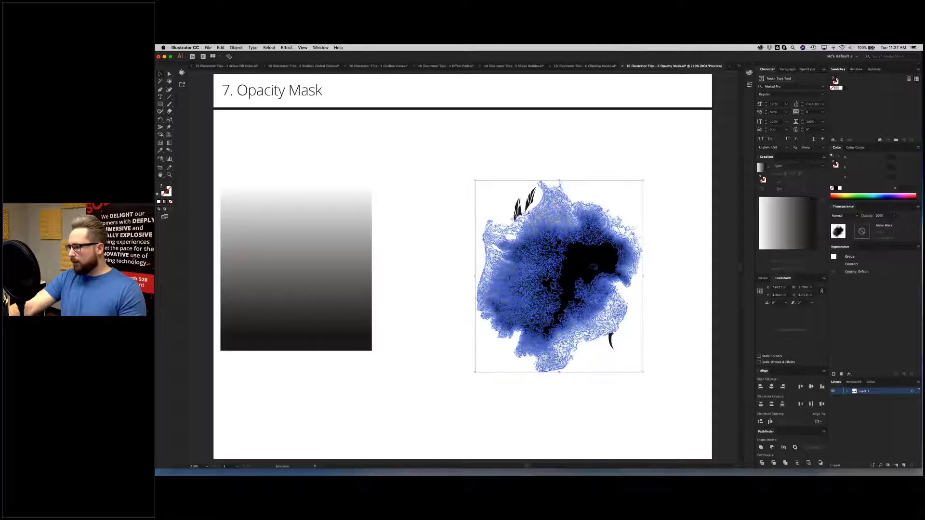
pyautogui.click(498, 157)
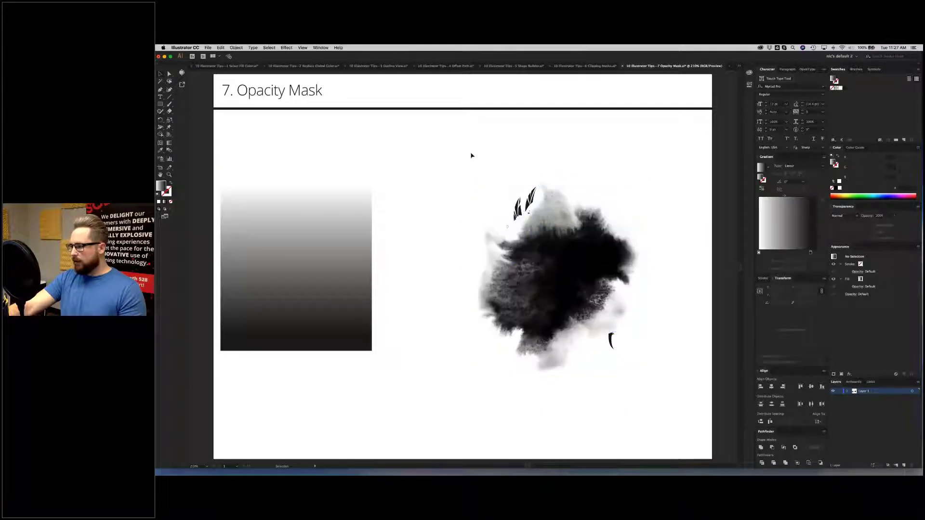
# Step: Make an opacity mask from the ink splatter and the wing, and clear the selection
pyautogui.moveTo(471, 153)
pyautogui.mouseDown()
pyautogui.moveTo(554, 241)
pyautogui.moveTo(612, 333)
pyautogui.moveTo(616, 321)
pyautogui.mouseUp()
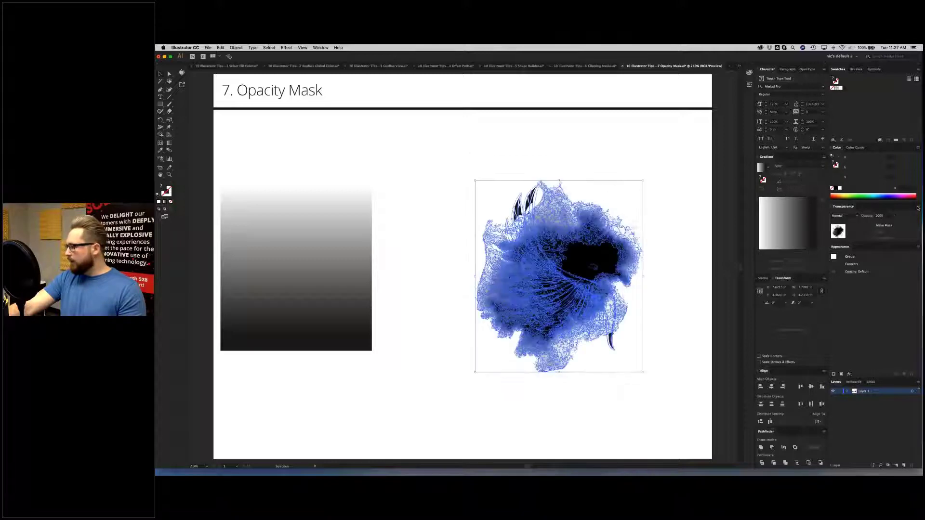
pyautogui.click(918, 208)
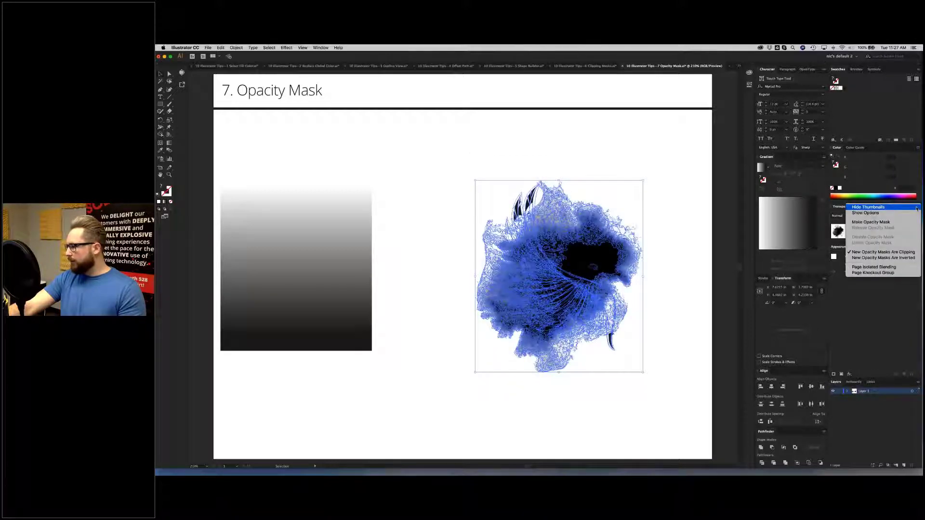
pyautogui.click(871, 222)
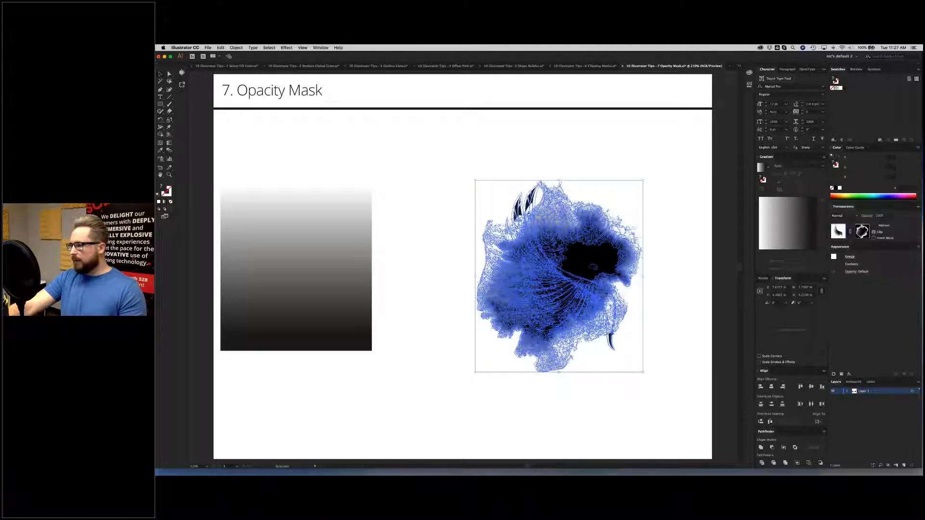
pyautogui.click(630, 148)
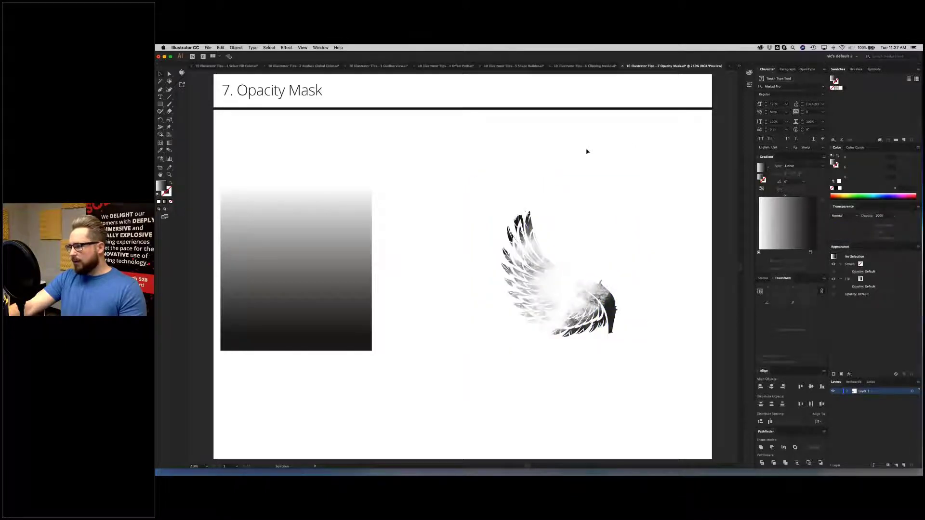
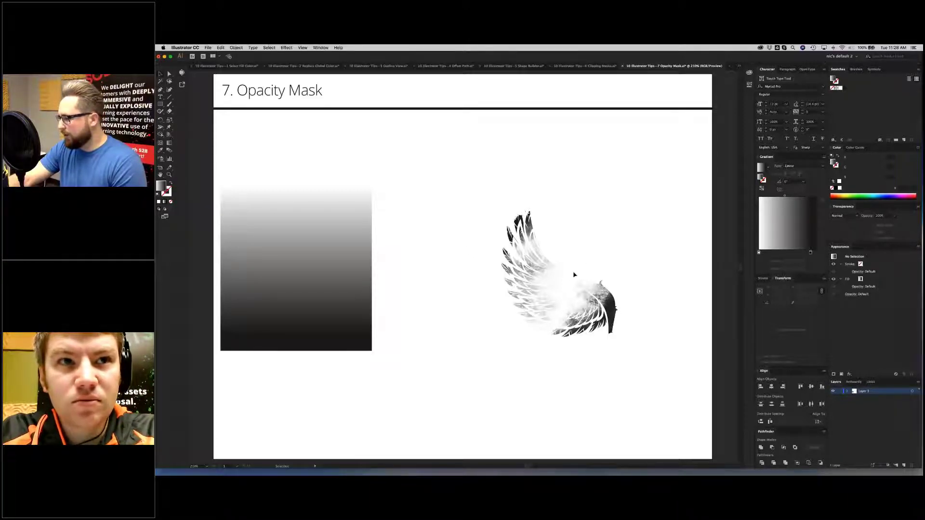
# Step: Release the splatter opacity mask from the wing and move the ink splatter back to the artboard's right edge
pyautogui.click(588, 280)
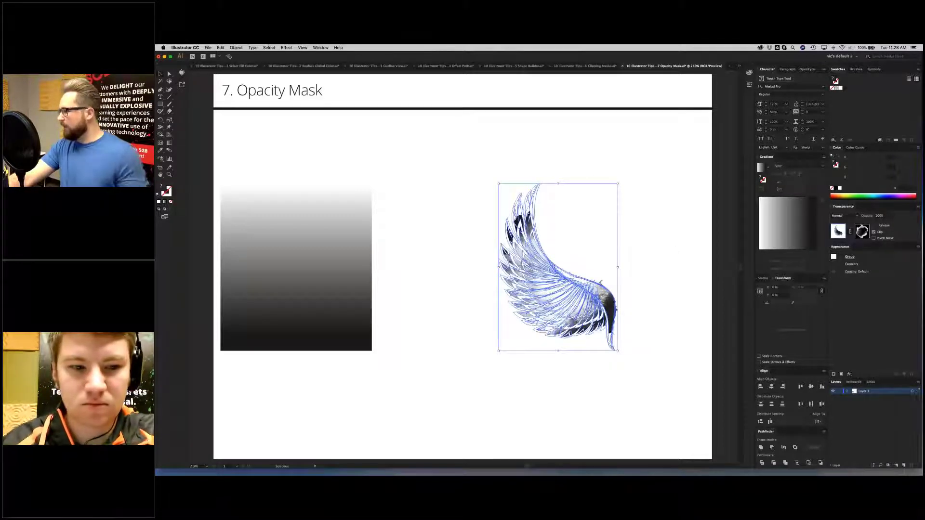
pyautogui.click(917, 208)
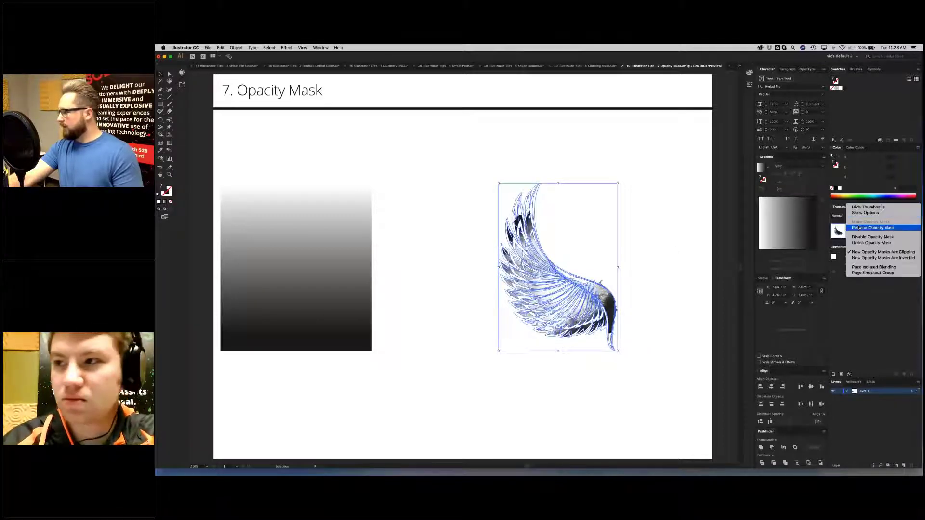
pyautogui.click(496, 162)
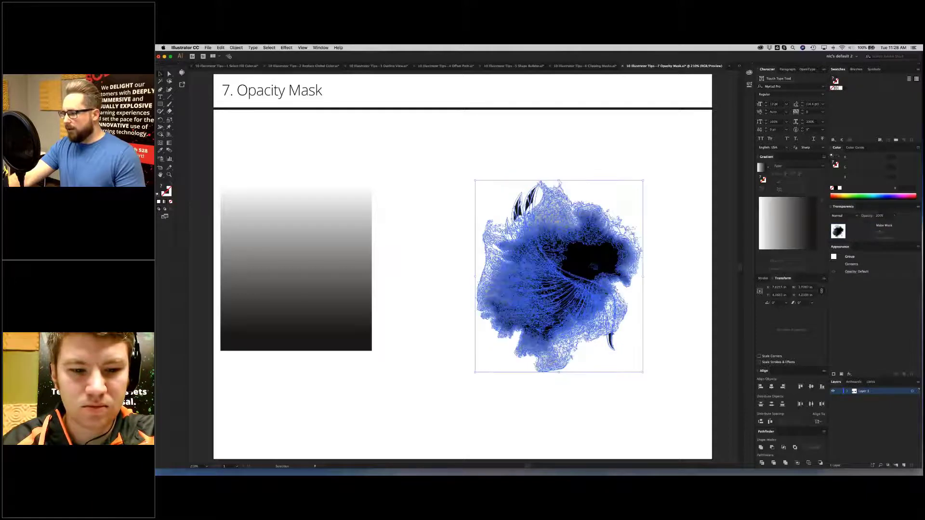
pyautogui.press('super+shift+a')
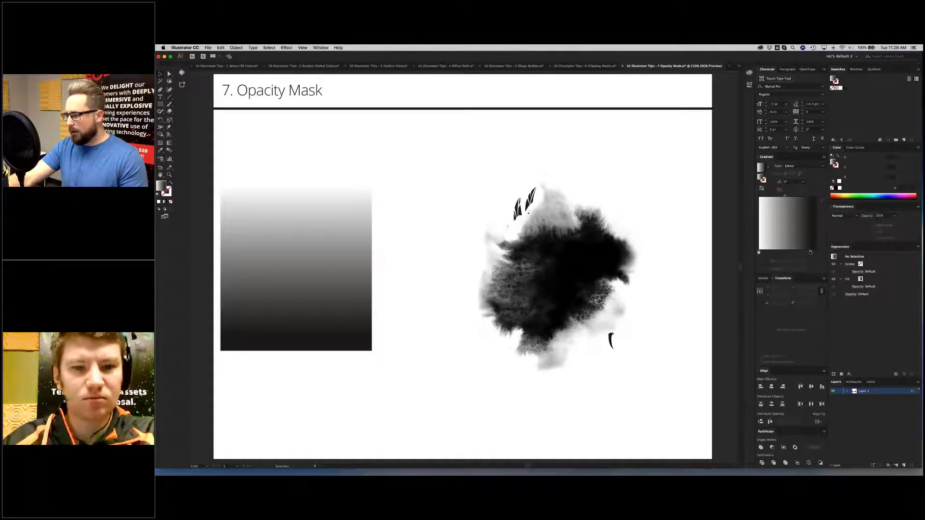
pyautogui.moveTo(515, 280); pyautogui.dragTo(710, 271)
pyautogui.click(428, 173)
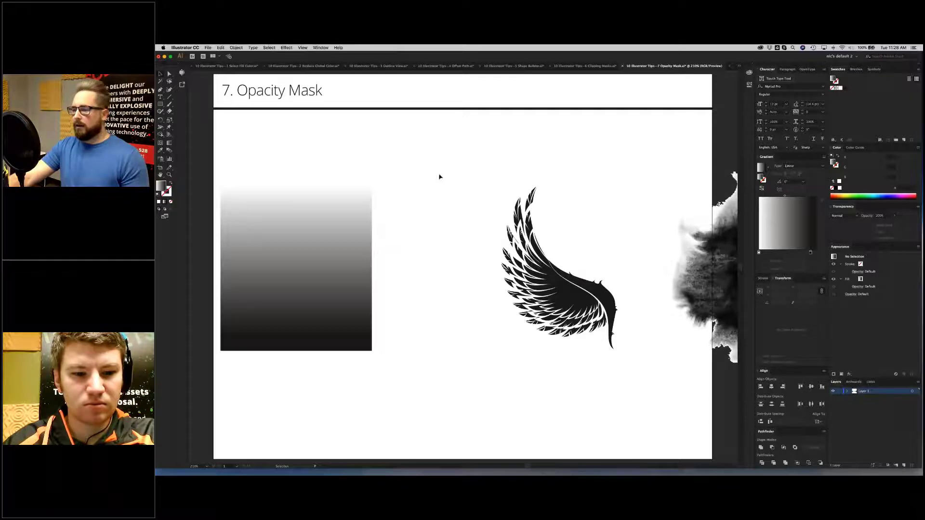
# Step: Switch the gradient square's black stop to RGB colour mode and recolour that stop red
pyautogui.click(332, 231)
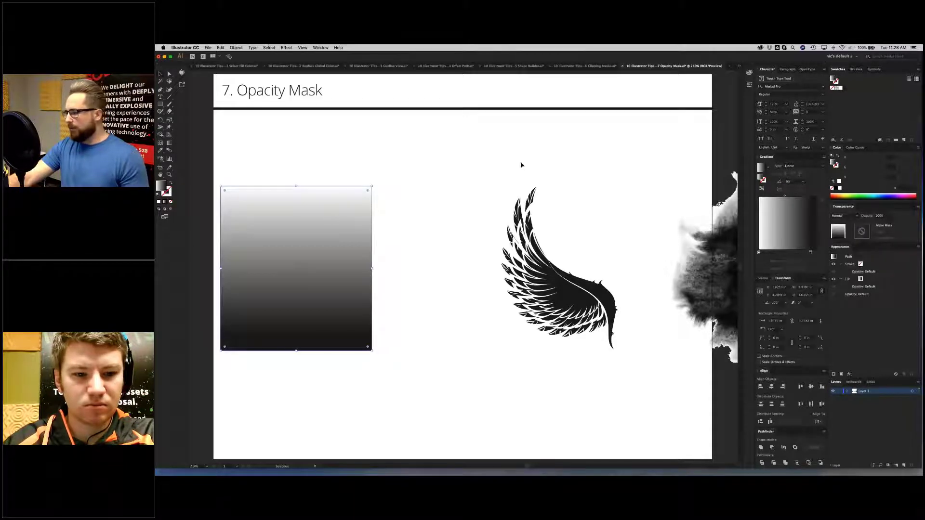
pyautogui.click(811, 252)
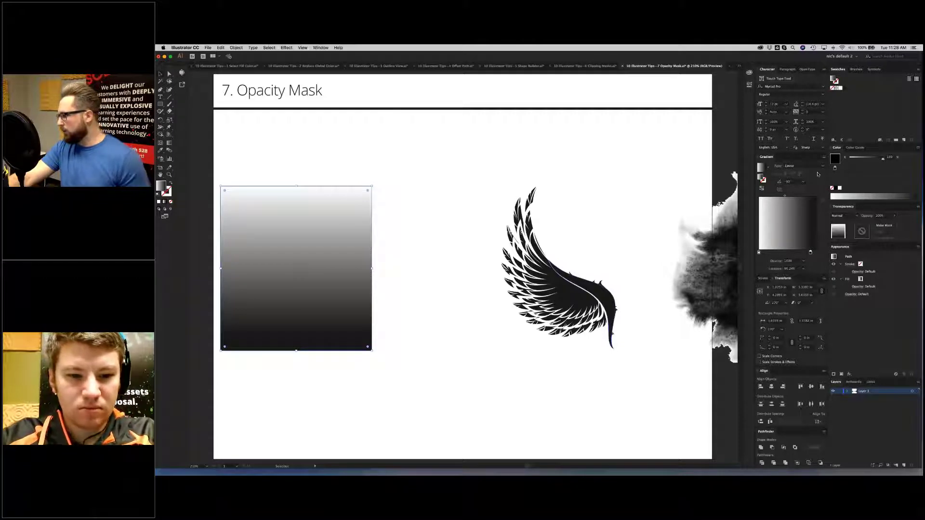
pyautogui.moveTo(811, 253); pyautogui.dragTo(811, 254)
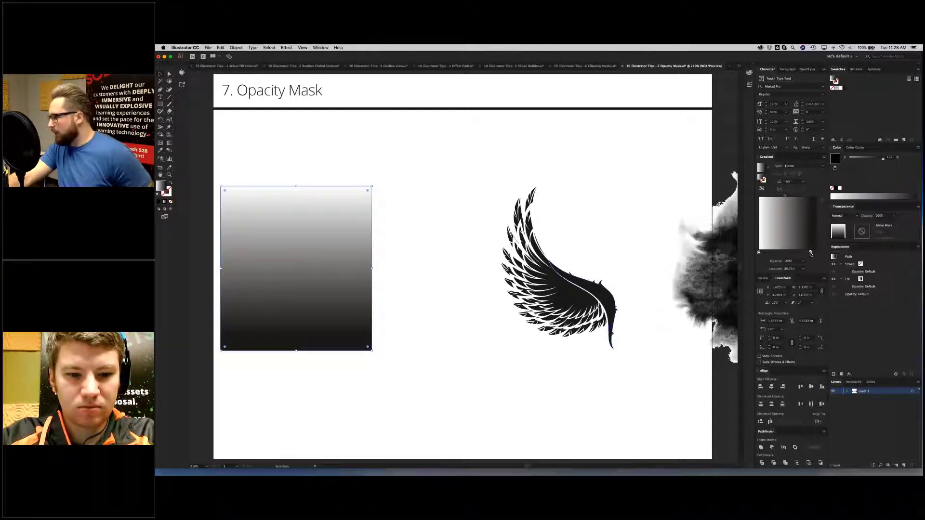
pyautogui.doubleClick(810, 254)
pyautogui.click(814, 263)
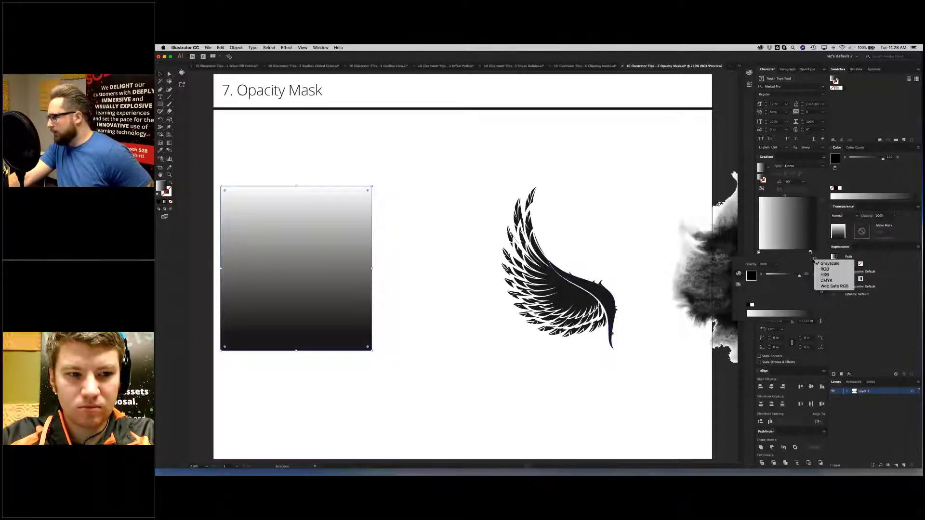
pyautogui.click(818, 269)
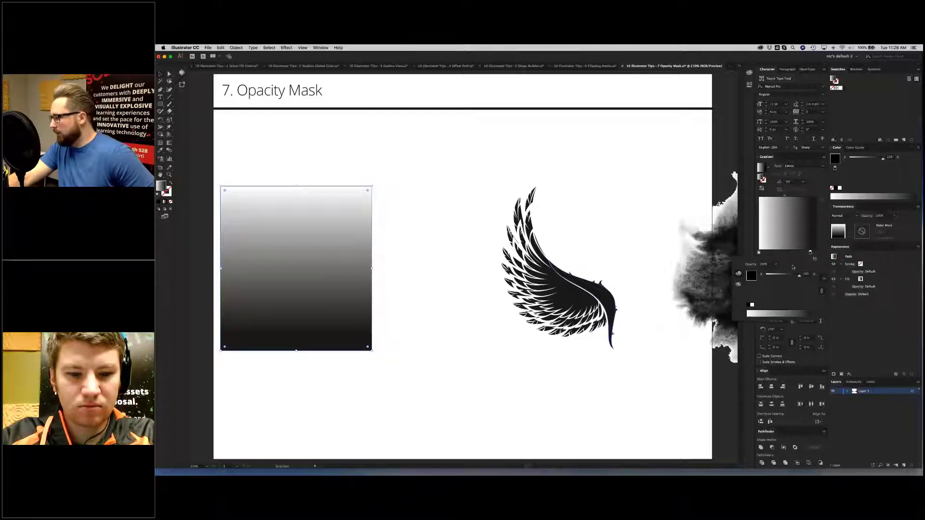
pyautogui.click(793, 276)
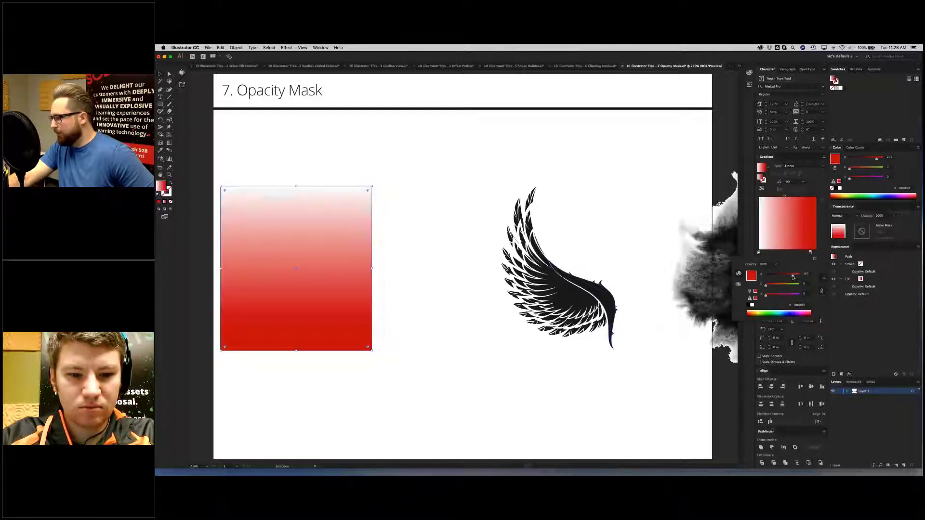
pyautogui.click(330, 137)
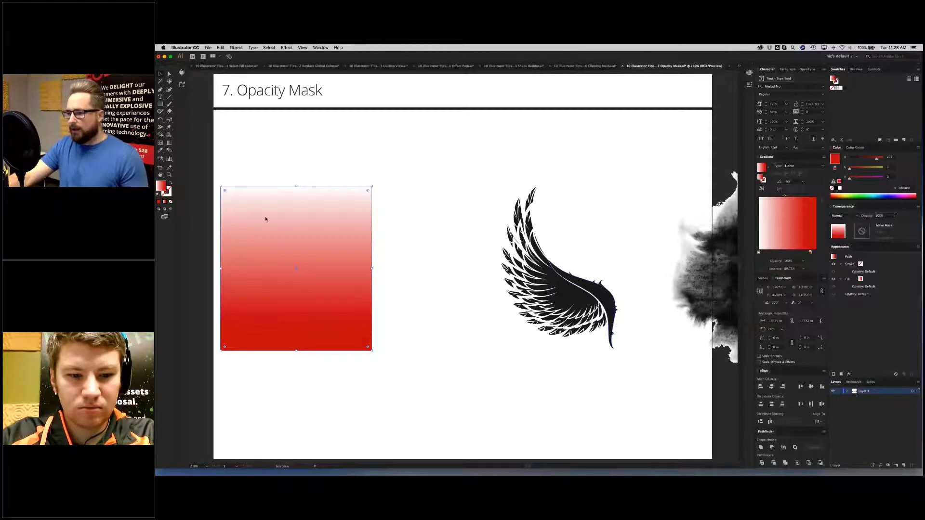
# Step: Move the red gradient square over the black wing, make an opacity mask from both, and clear the selection
pyautogui.moveTo(265, 222); pyautogui.dragTo(559, 225)
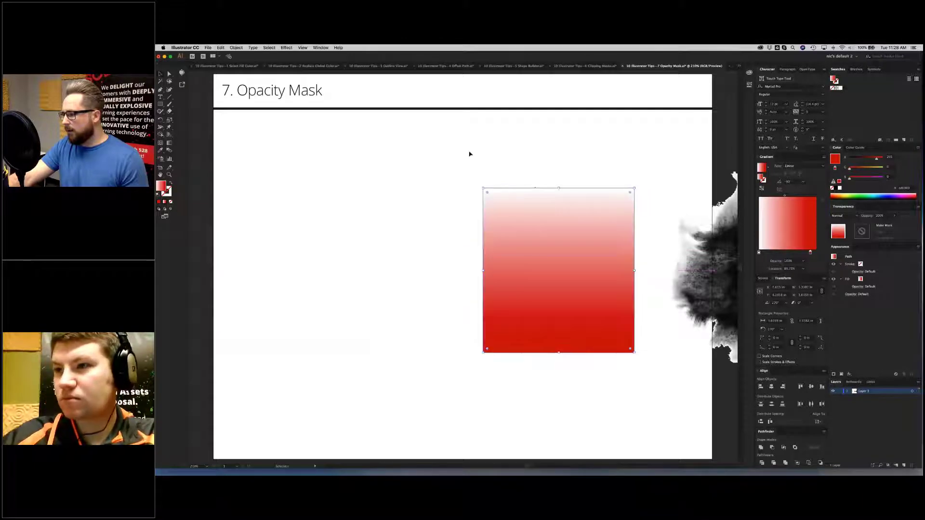
pyautogui.moveTo(450, 168); pyautogui.dragTo(568, 256)
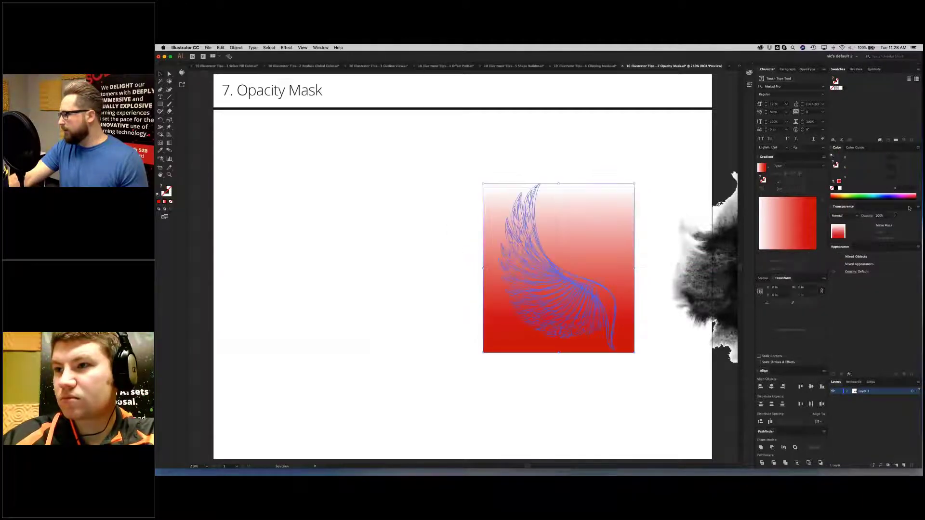
pyautogui.click(918, 207)
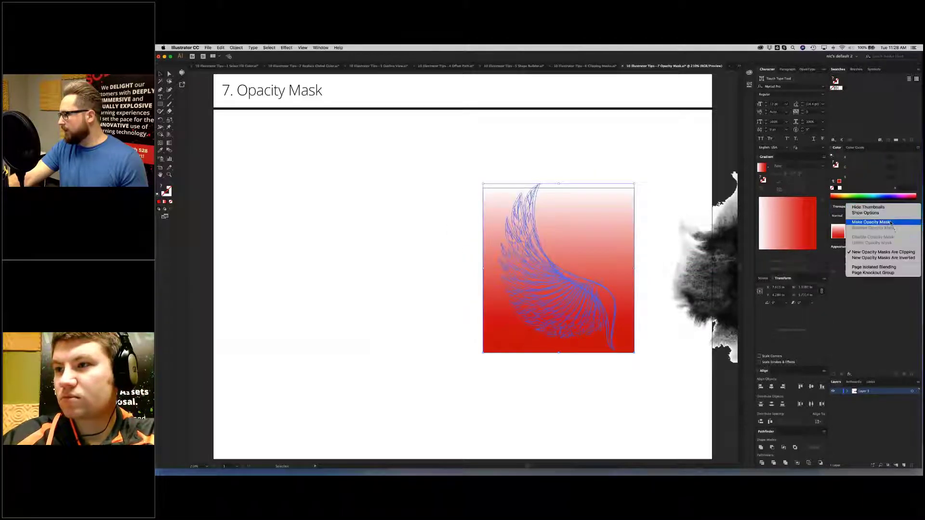
pyautogui.click(413, 196)
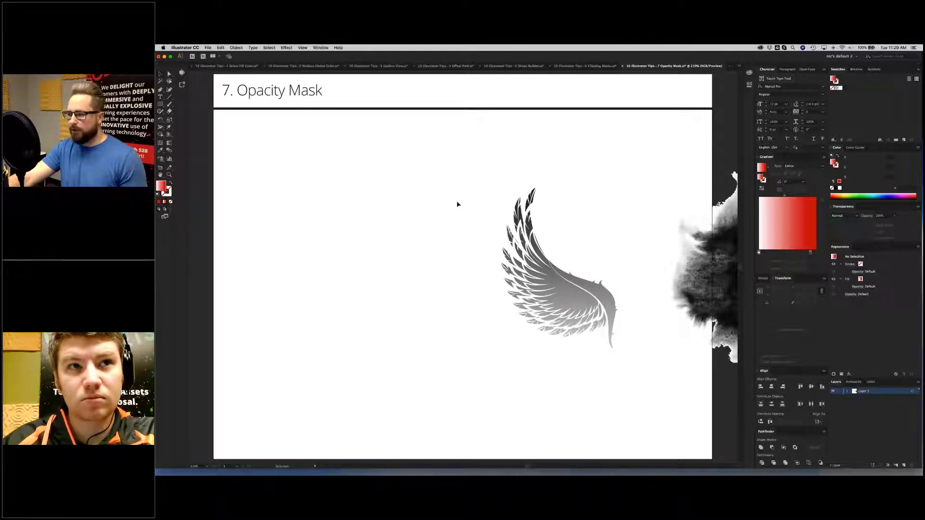
# Step: Remove the gradient opacity mask from the wing and move the red gradient square off to the wing's left side
pyautogui.click(607, 285)
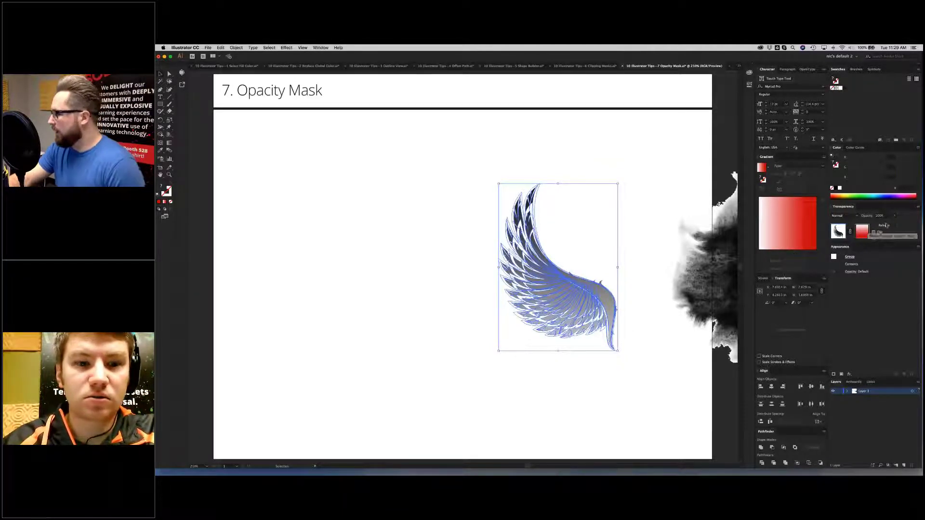
pyautogui.press('super+z')
pyautogui.click(656, 202)
pyautogui.moveTo(566, 215); pyautogui.dragTo(470, 216)
# Step: Isolate the wing's leading-edge shape, fill it red, and save the colour as a process swatch named R=255 G=31 B=32
pyautogui.click(604, 292)
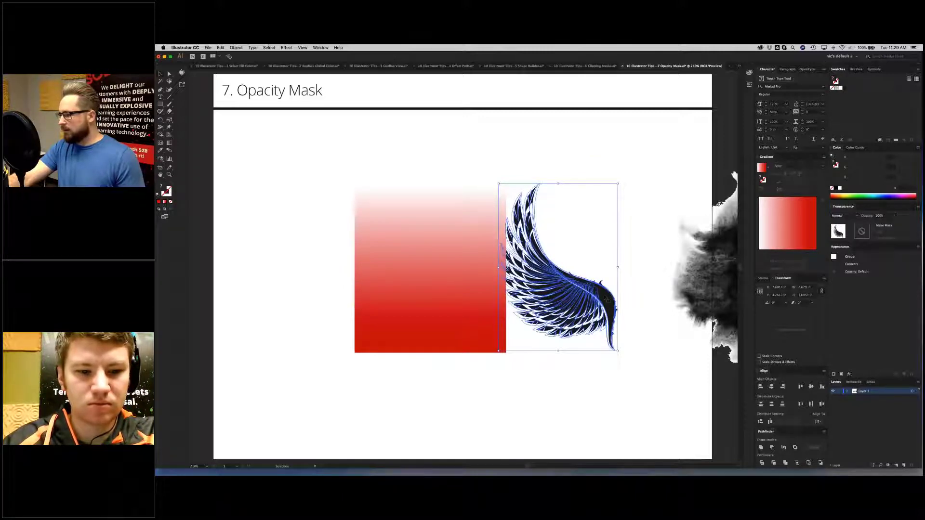
pyautogui.doubleClick(501, 247)
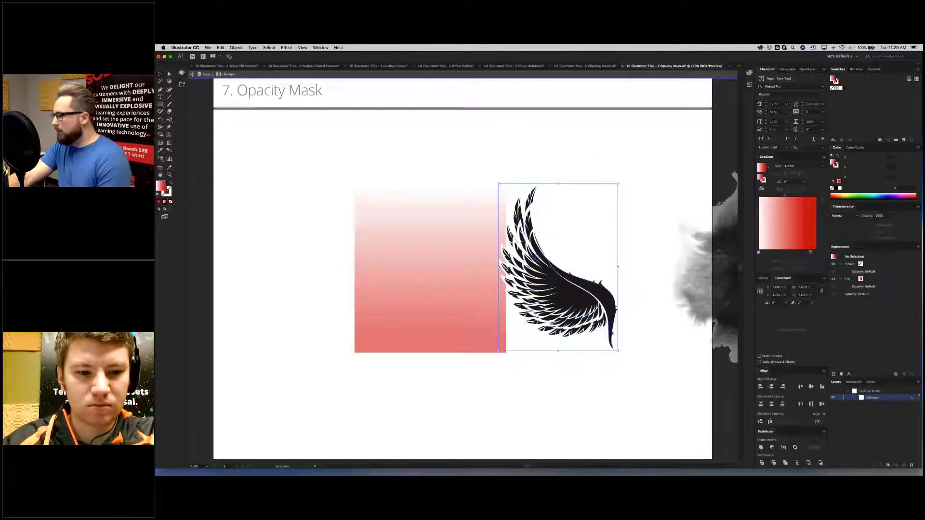
pyautogui.doubleClick(501, 246)
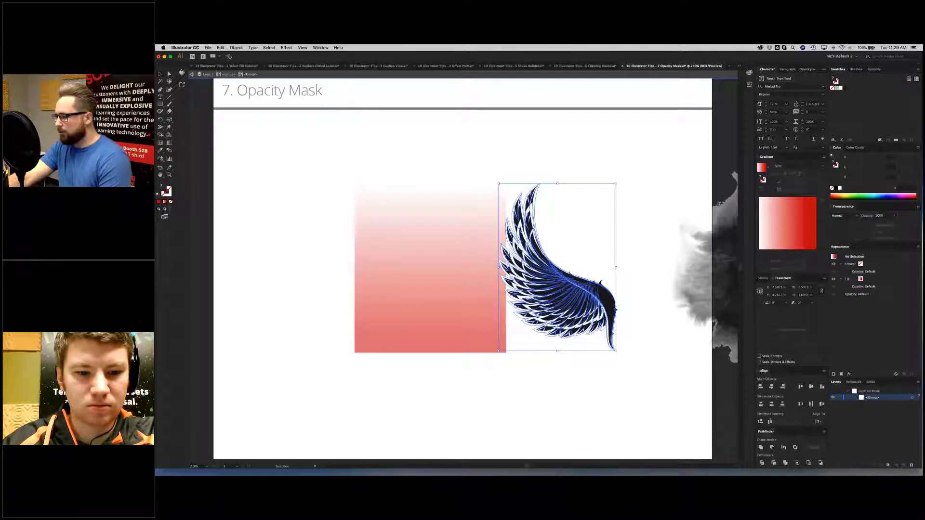
pyautogui.click(602, 292)
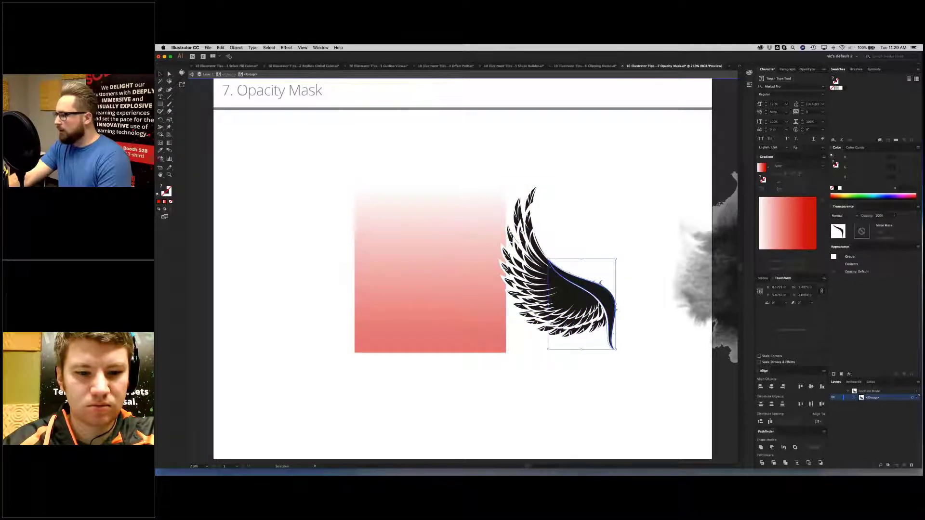
pyautogui.doubleClick(601, 292)
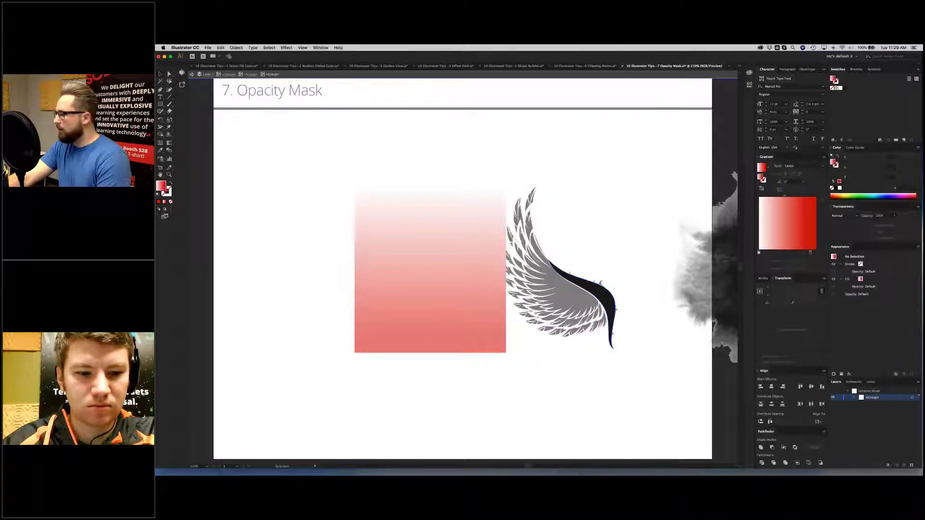
pyautogui.moveTo(855, 159); pyautogui.dragTo(885, 158)
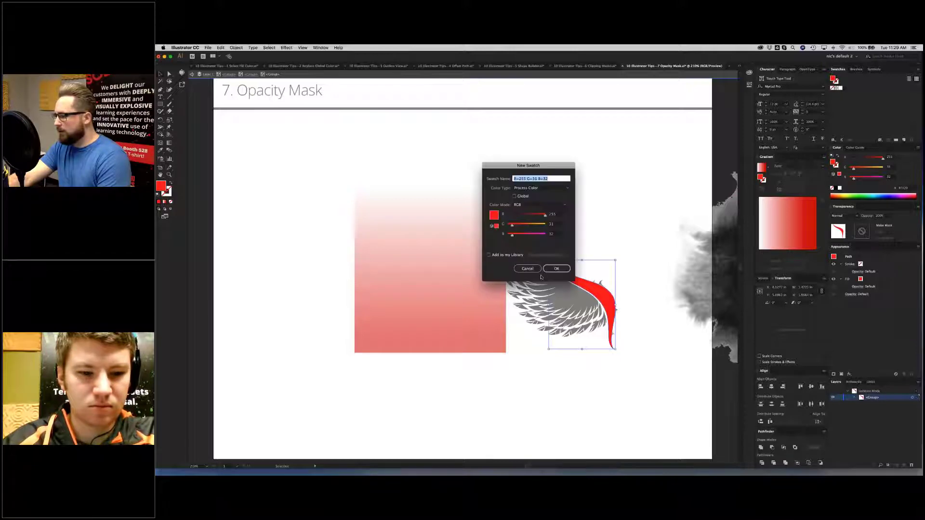
pyautogui.click(556, 269)
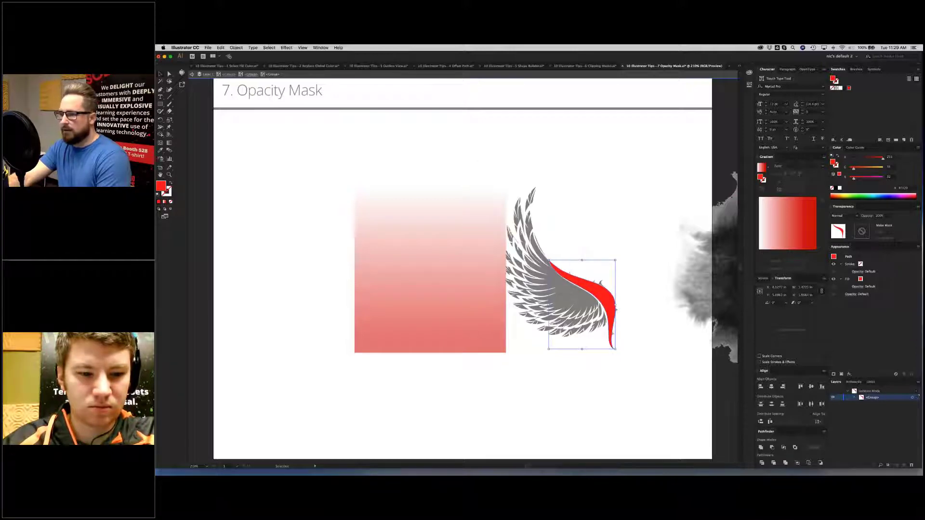
pyautogui.press('Escape')
# Step: Select all wing shapes with the same fill colour as the dark feathers, fill them red, and leave isolation mode
pyautogui.click(562, 293)
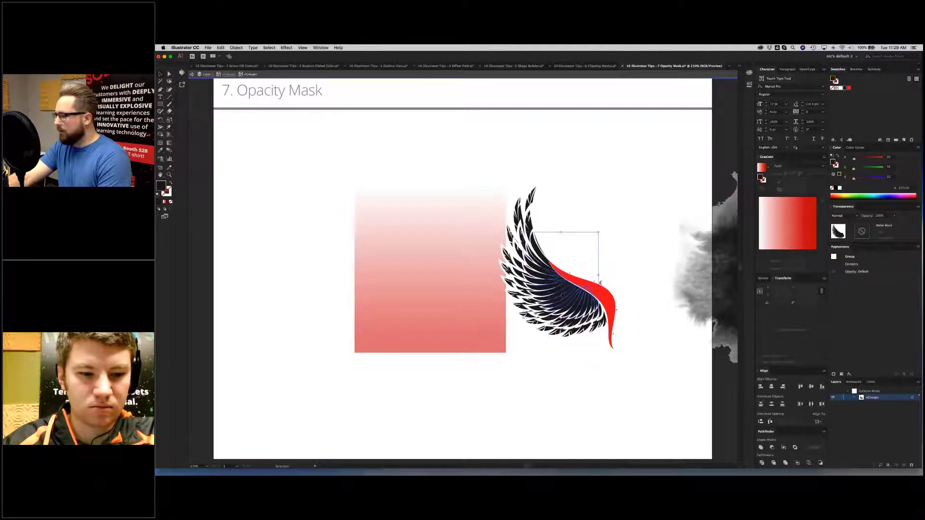
pyautogui.click(266, 48)
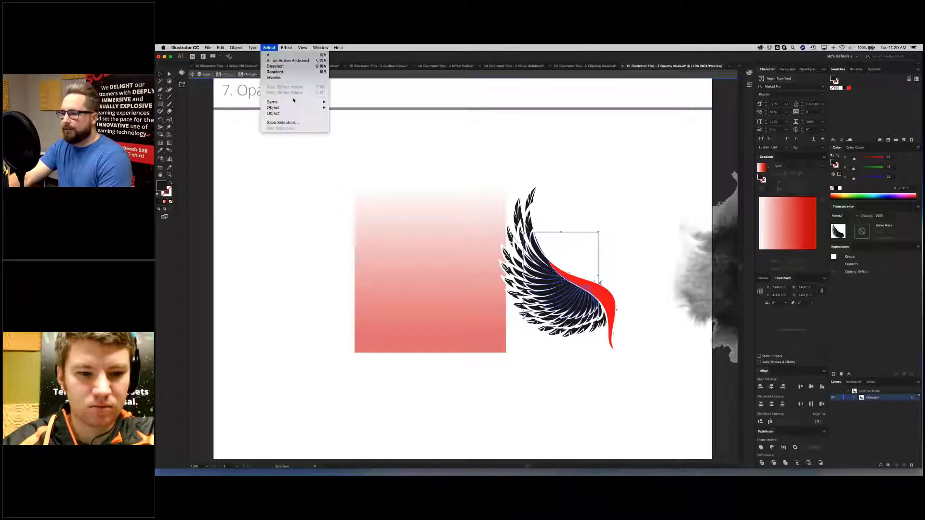
pyautogui.moveTo(294, 102)
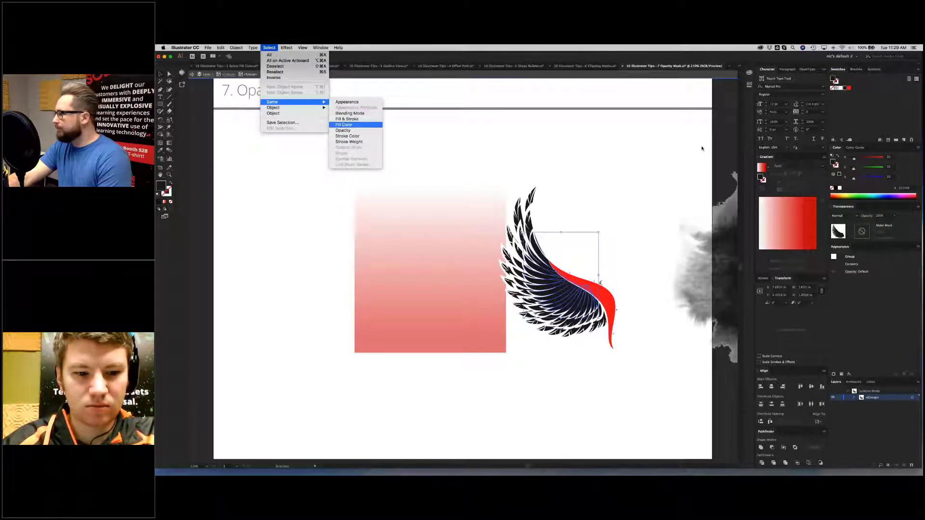
pyautogui.click(359, 125)
pyautogui.moveTo(854, 158); pyautogui.dragTo(883, 159)
pyautogui.click(621, 143)
pyautogui.doubleClick(580, 160)
# Step: Place the red gradient square over the recoloured wing, make an opacity mask from both, and deselect the result
pyautogui.click(405, 268)
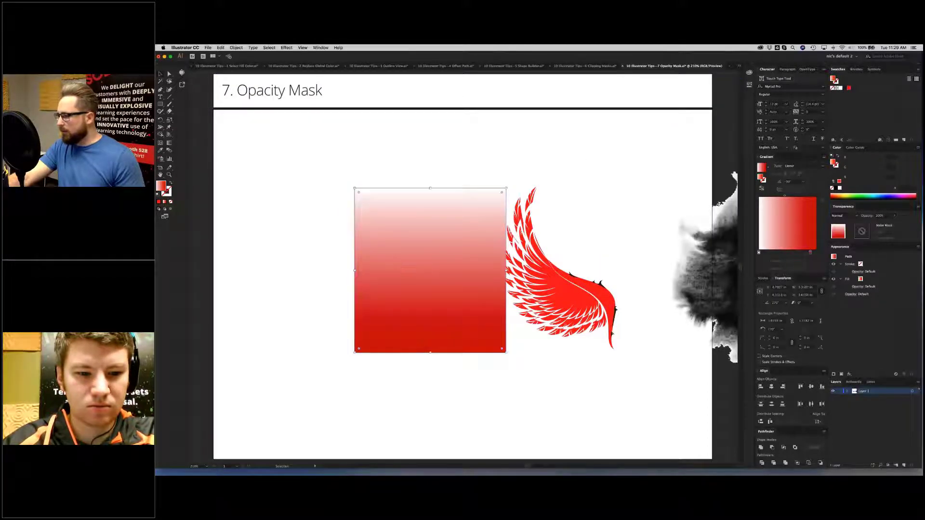
pyautogui.moveTo(395, 256); pyautogui.dragTo(488, 259)
pyautogui.moveTo(491, 259); pyautogui.dragTo(530, 256)
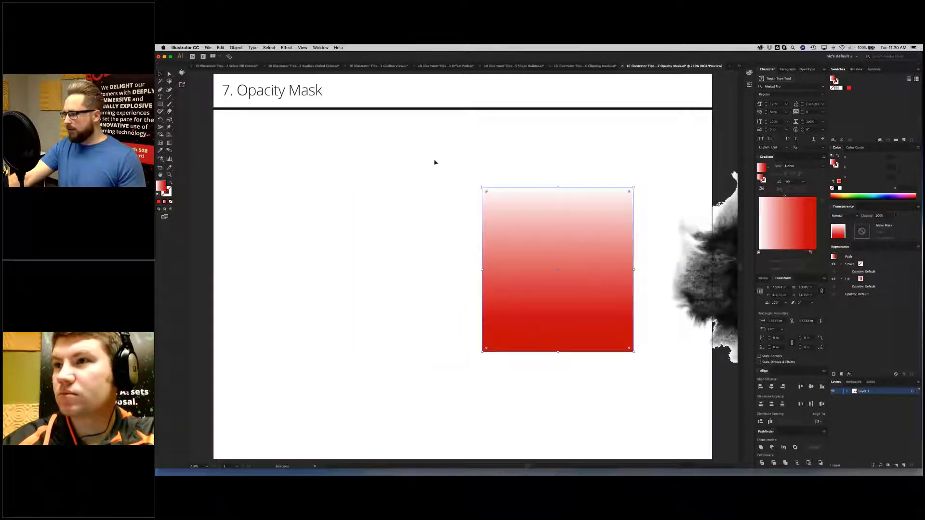
pyautogui.moveTo(433, 161); pyautogui.dragTo(562, 249)
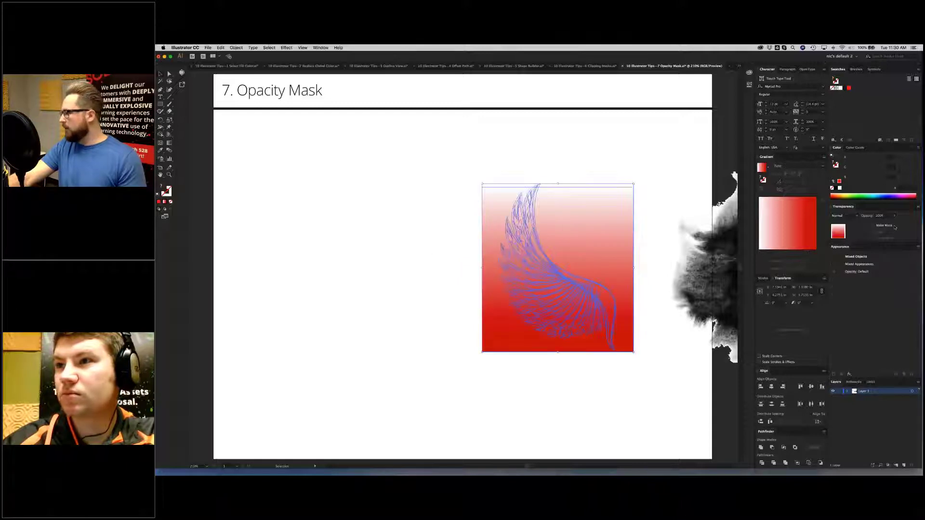
pyautogui.click(918, 207)
pyautogui.click(903, 222)
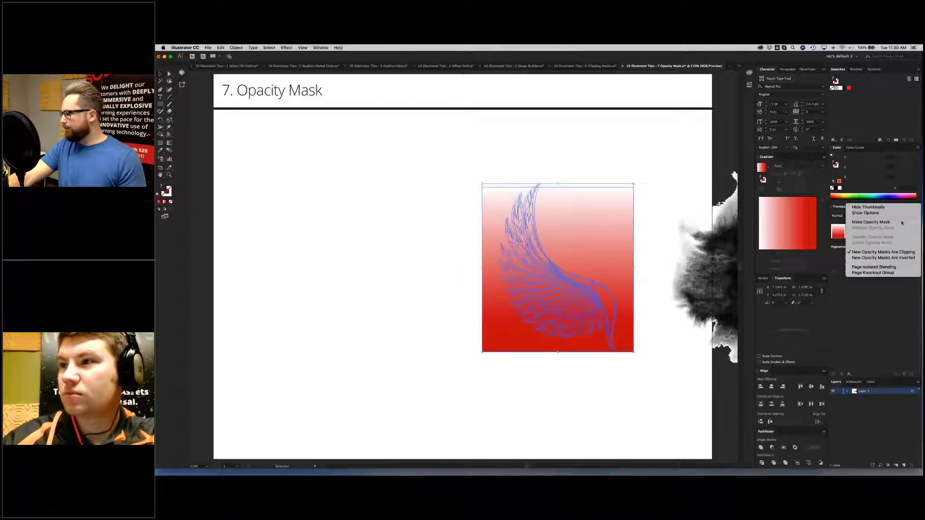
pyautogui.click(440, 176)
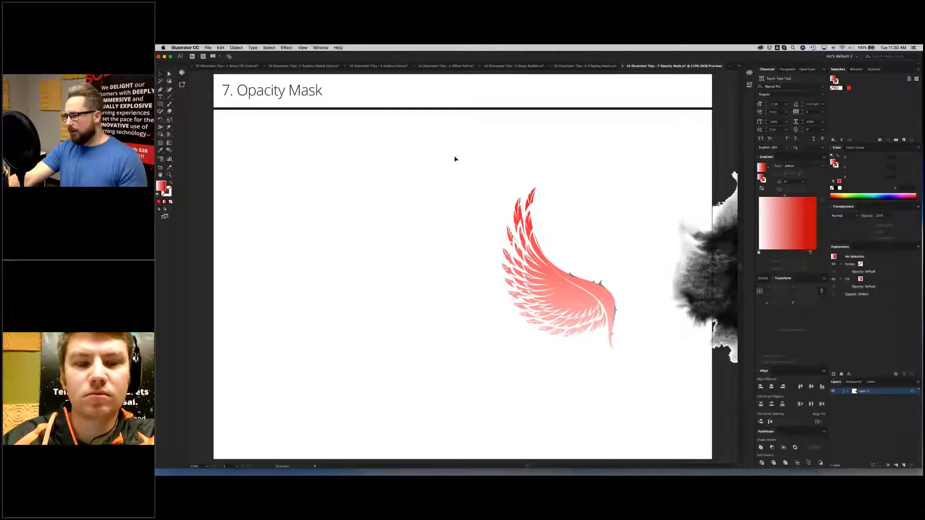
# Step: Release the red wing's opacity mask, send the gradient square behind the wing, and deselect it
pyautogui.click(558, 263)
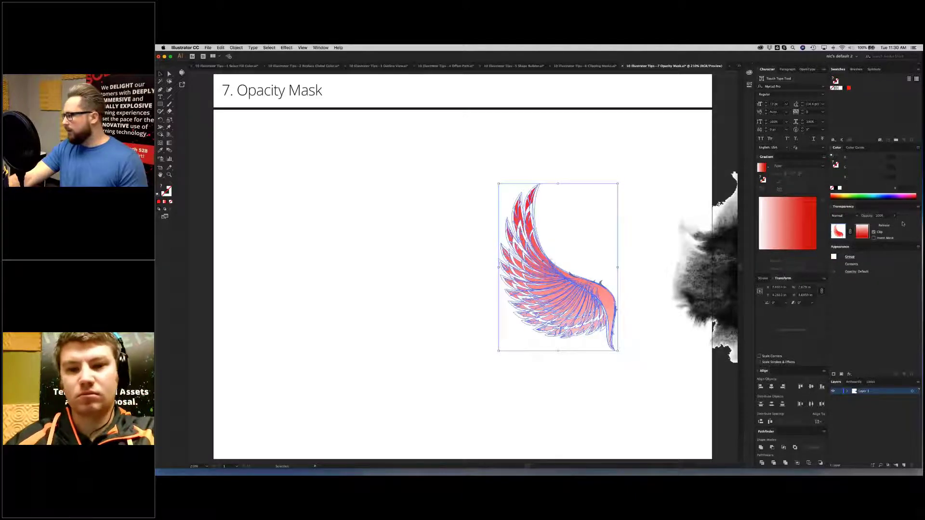
pyautogui.click(886, 225)
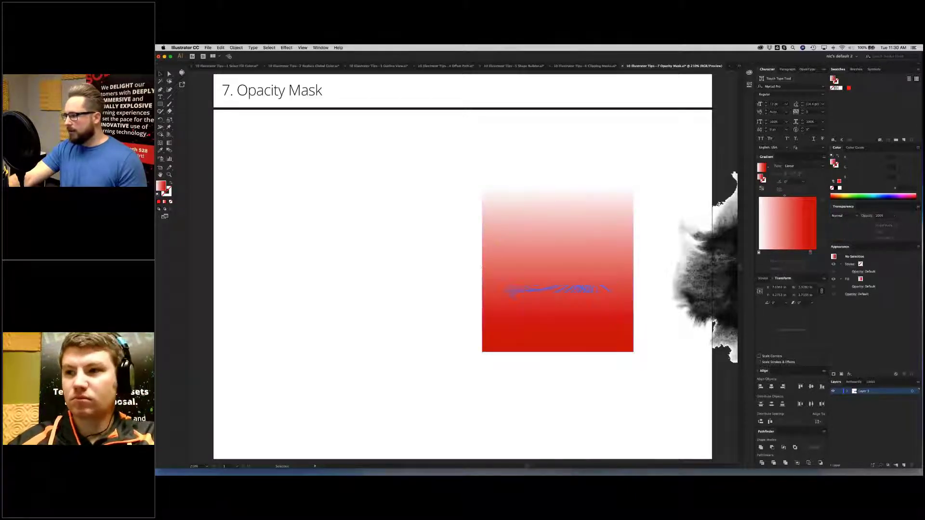
pyautogui.press('a')
pyautogui.press('super+shift+[')
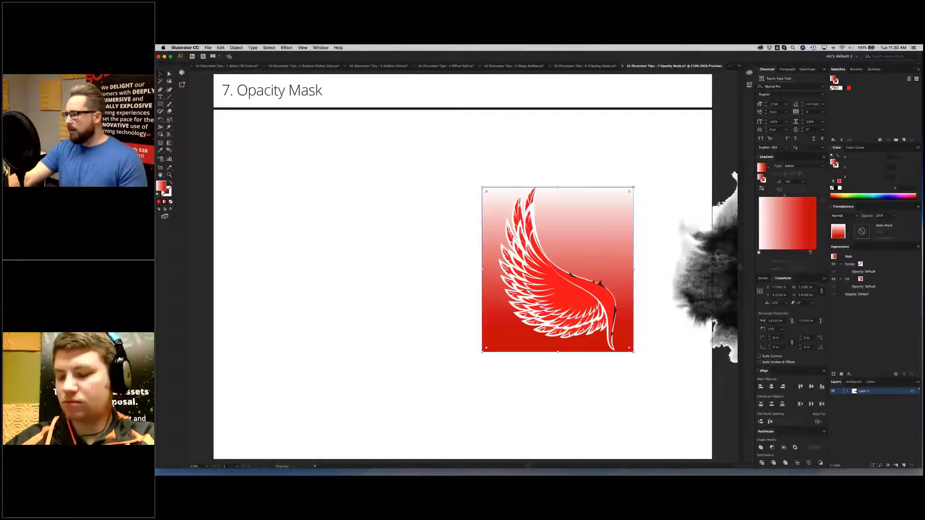
pyautogui.press('super+shift+a')
# Step: Make an opacity mask with the red wing in front masking the gradient square behind it, and clear the selection
pyautogui.click(568, 289)
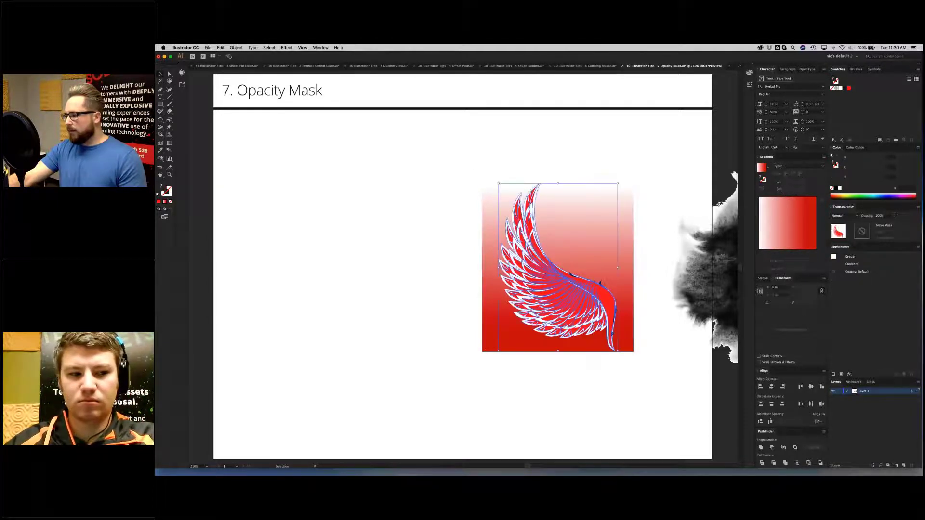
pyautogui.moveTo(456, 166); pyautogui.dragTo(552, 241)
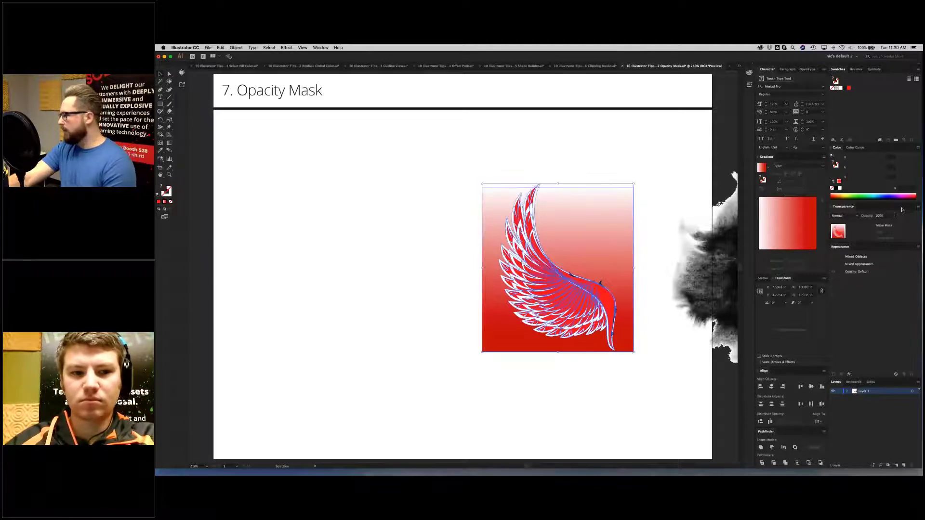
pyautogui.click(918, 207)
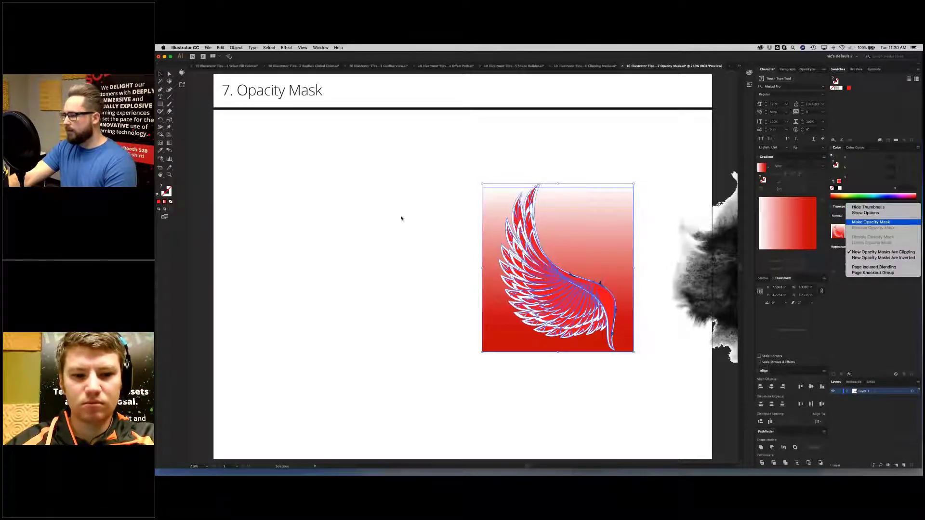
pyautogui.click(414, 198)
pyautogui.press('super+shift+7')
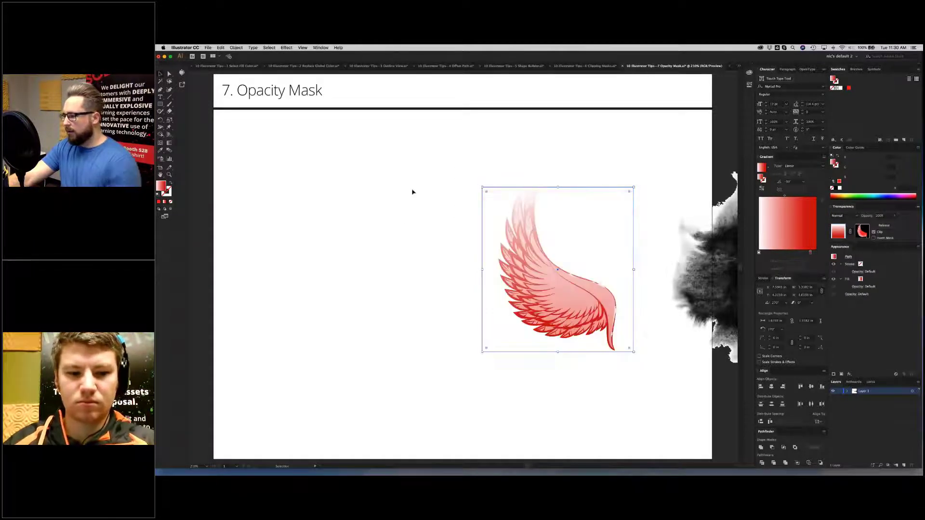
pyautogui.click(412, 192)
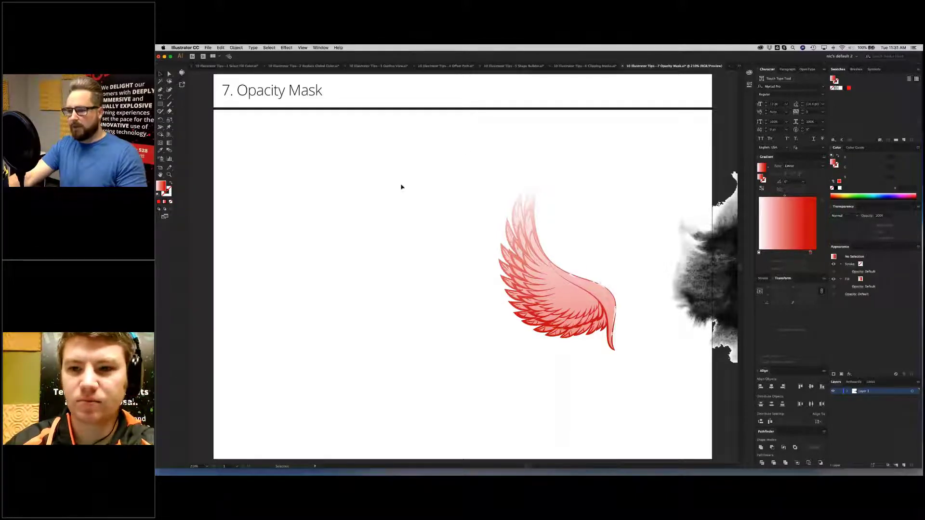
# Step: Select the diagonal line in the Transform Effect document and display its stroke settings
pyautogui.press('a')
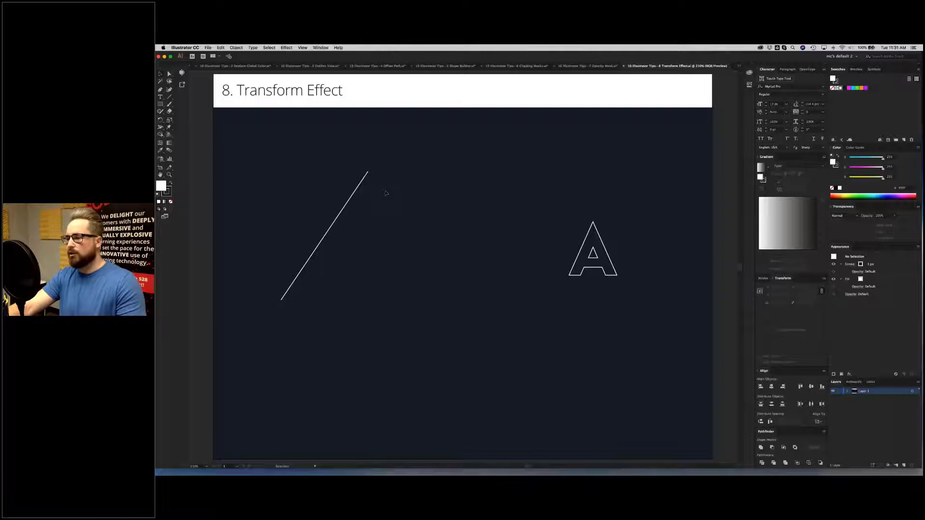
pyautogui.click(362, 185)
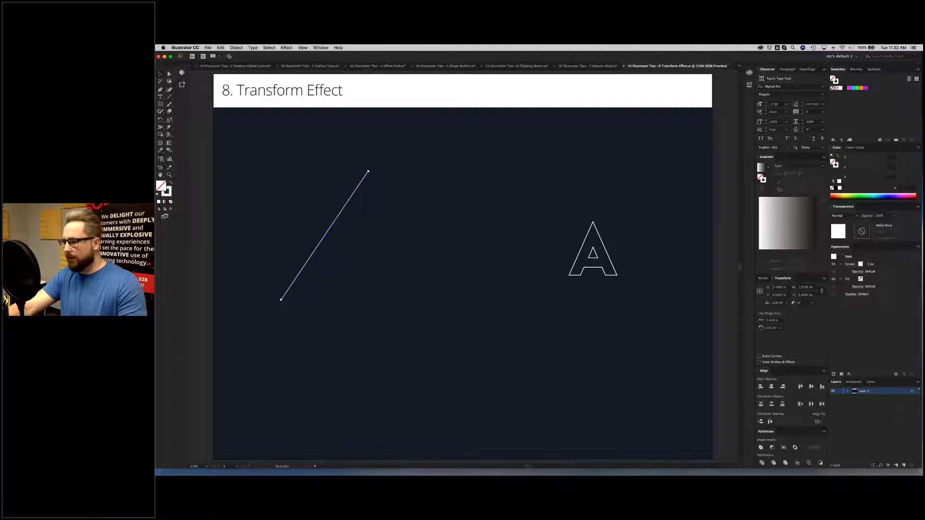
pyautogui.press('super+shift+a')
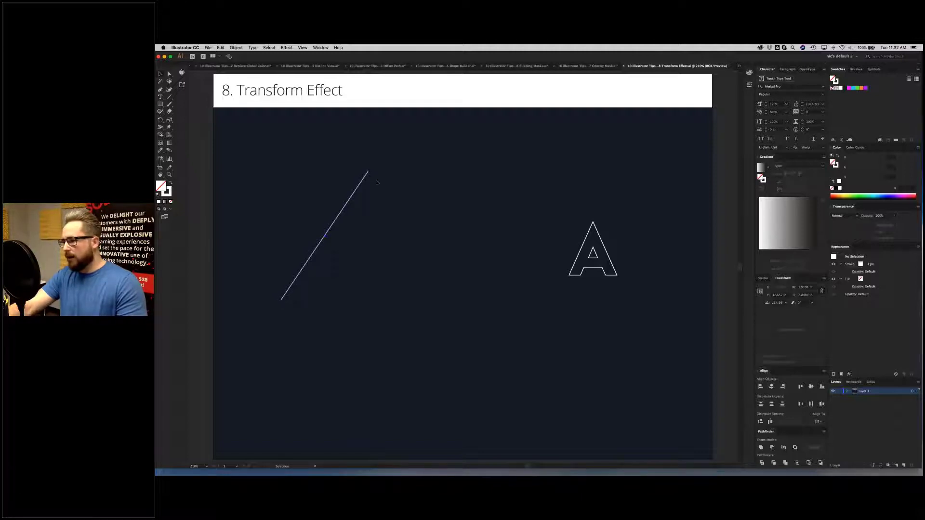
pyautogui.click(365, 177)
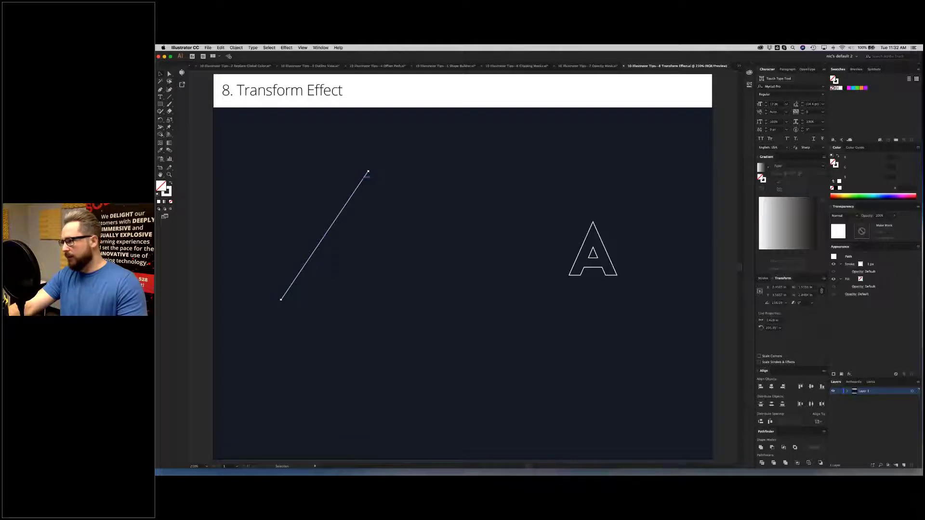
pyautogui.click(763, 180)
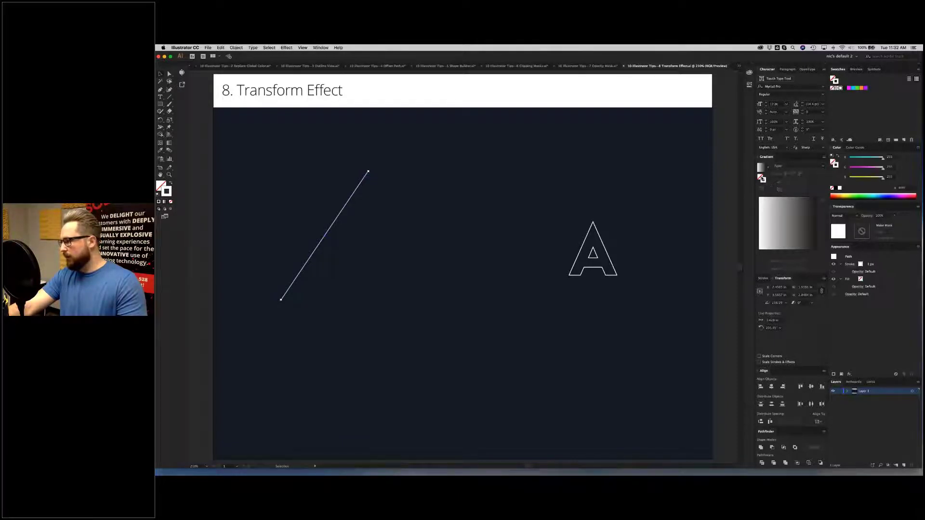
pyautogui.click(763, 278)
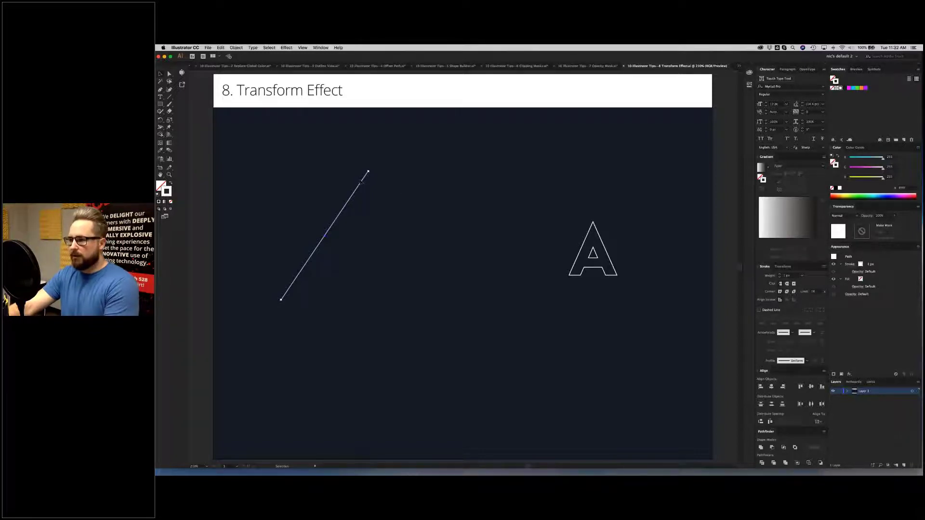
# Step: Open the Transform effect settings for the selected diagonal line and move the dialog clear of the line
pyautogui.click(287, 47)
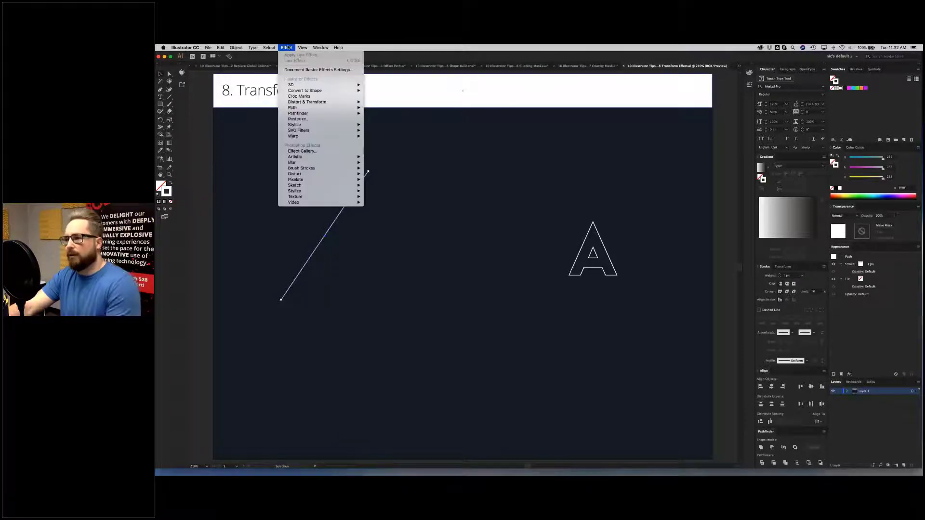
pyautogui.moveTo(349, 102)
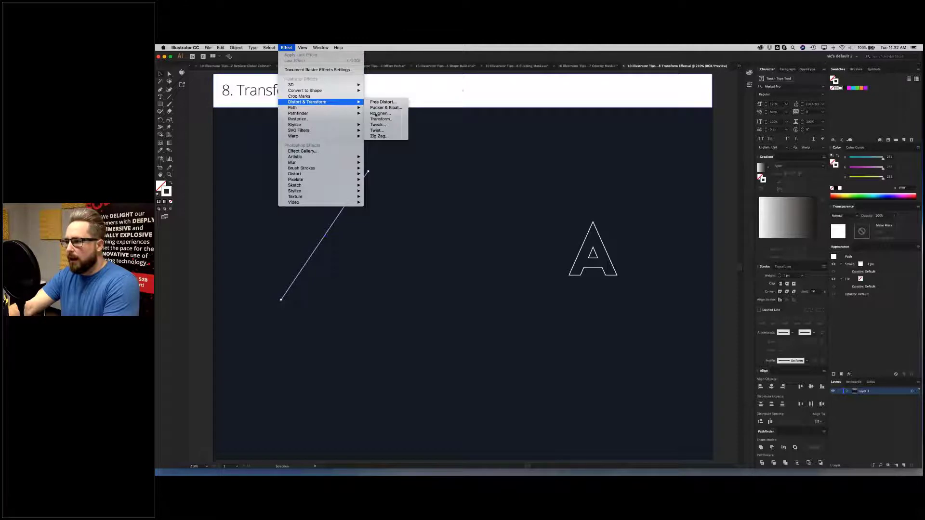
pyautogui.click(377, 119)
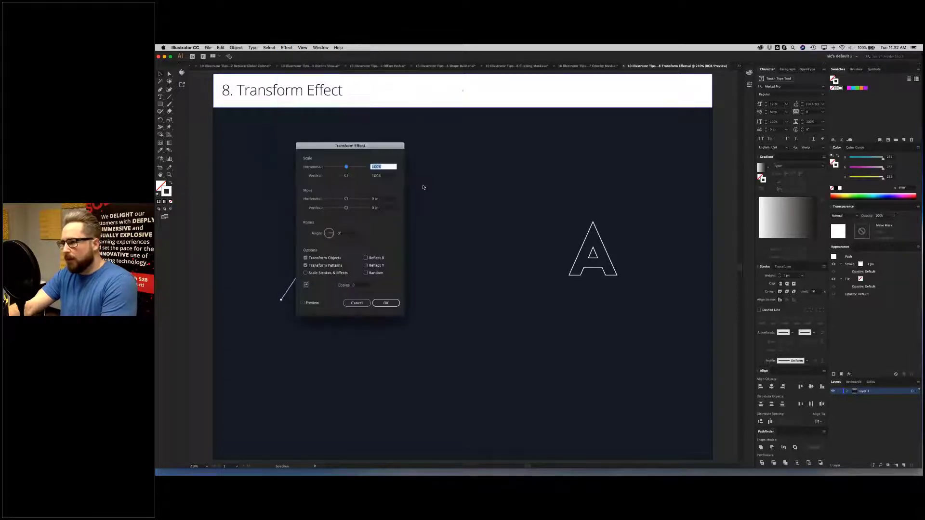
pyautogui.moveTo(381, 147); pyautogui.dragTo(611, 148)
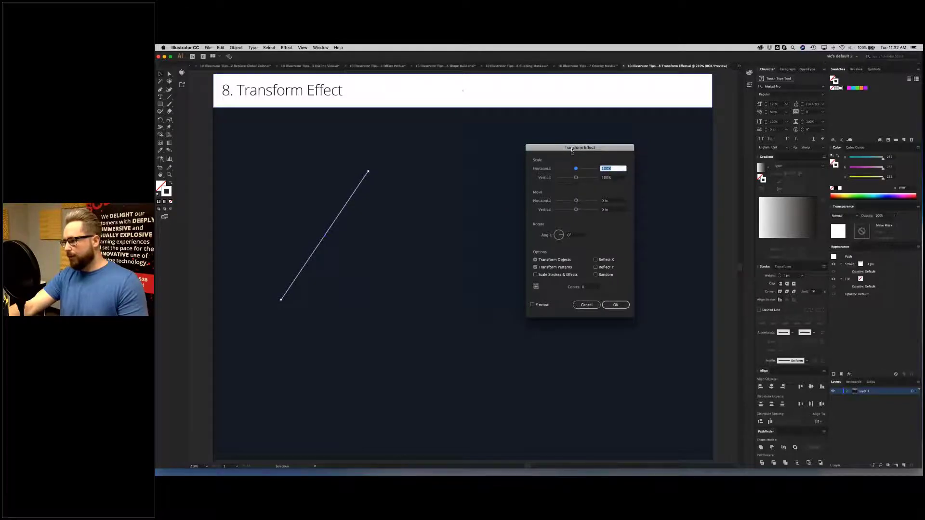
# Step: Preview the Transform effect on the diagonal line with 25 copies and a horizontal move of 0.0833 in
pyautogui.moveTo(572, 149); pyautogui.dragTo(572, 153)
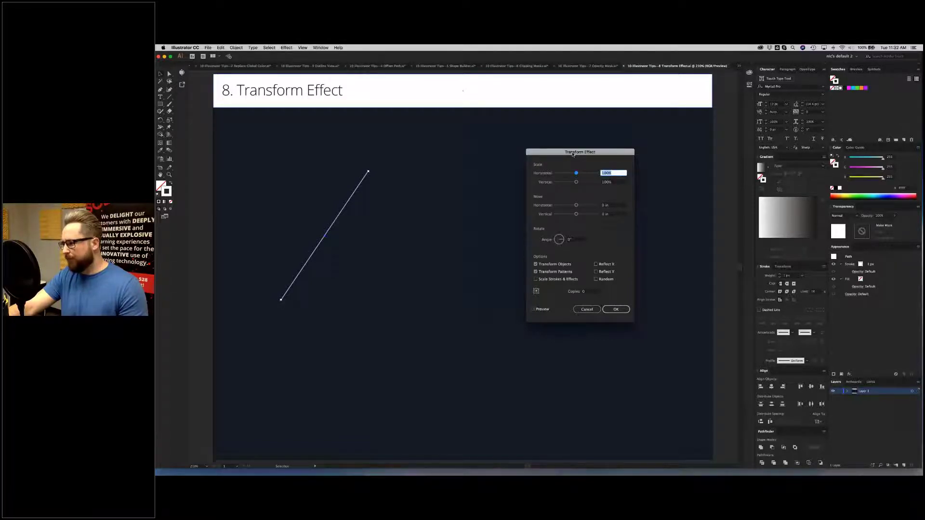
pyautogui.click(540, 312)
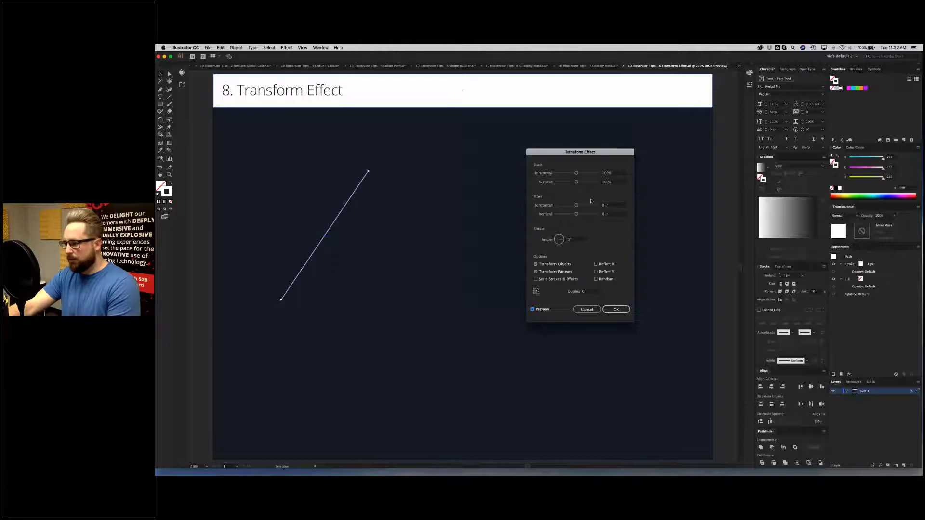
pyautogui.click(588, 293)
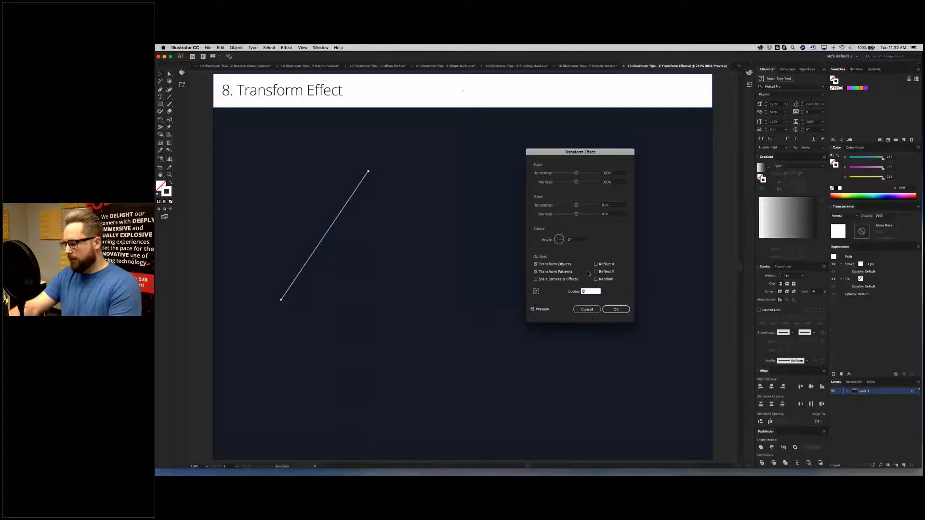
pyautogui.write('25')
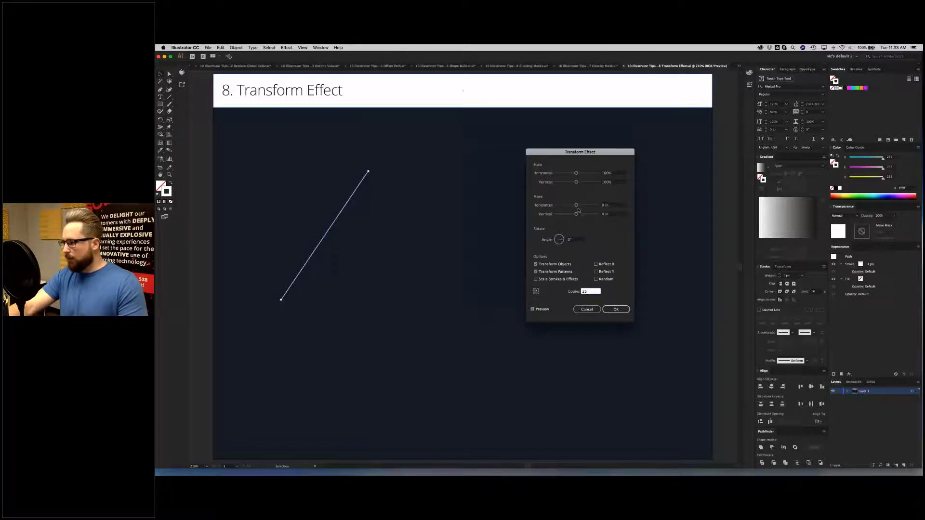
pyautogui.moveTo(577, 206); pyautogui.dragTo(577, 206)
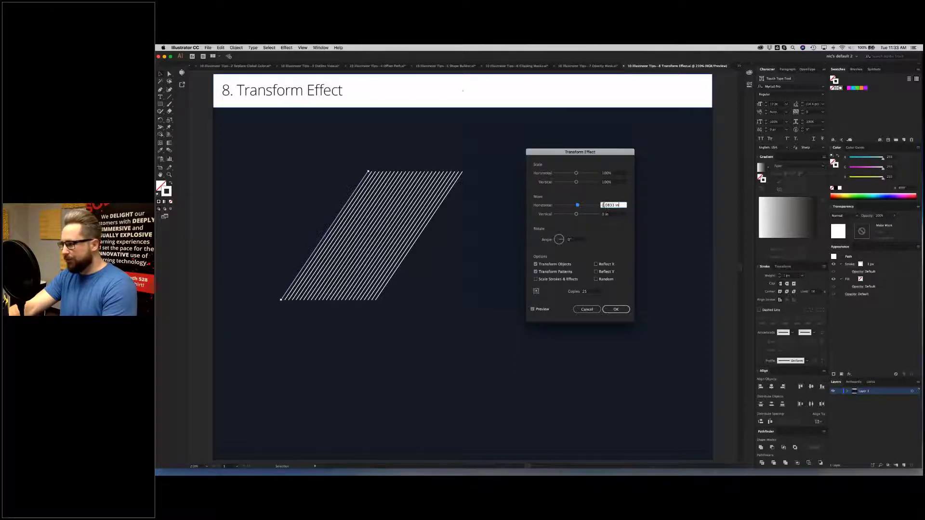
# Step: Raise the number of copies to 100 and apply the Transform effect to the line
pyautogui.doubleClick(588, 292)
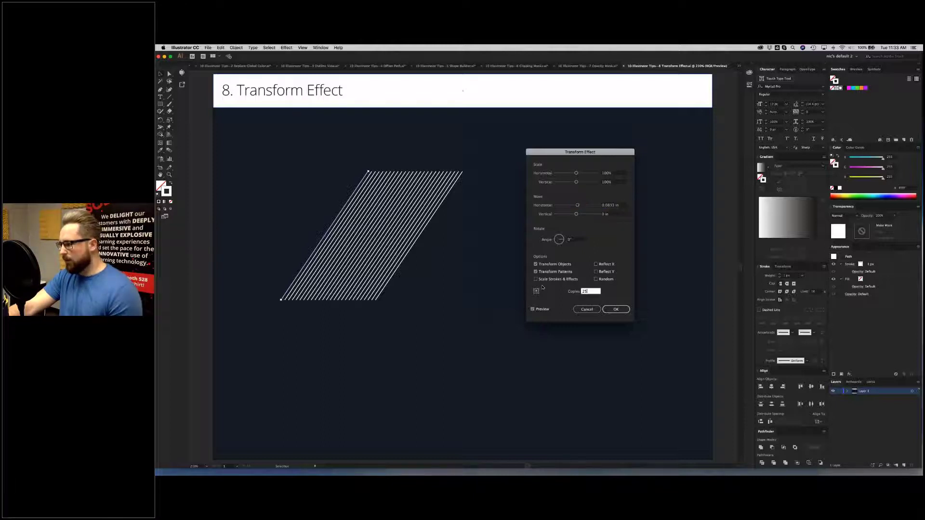
pyautogui.write('100')
pyautogui.press('Tab')
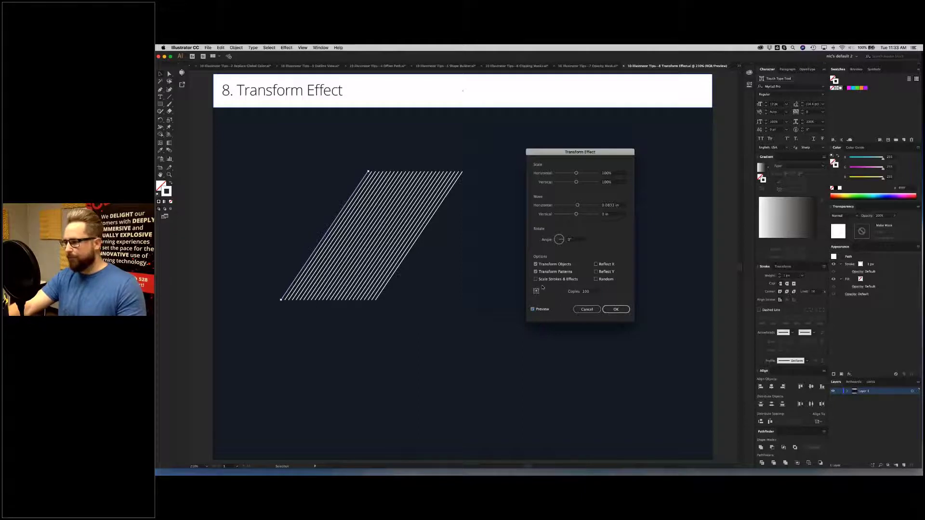
pyautogui.moveTo(583, 156)
pyautogui.mouseDown()
pyautogui.moveTo(281, 144)
pyautogui.moveTo(625, 144)
pyautogui.mouseUp()
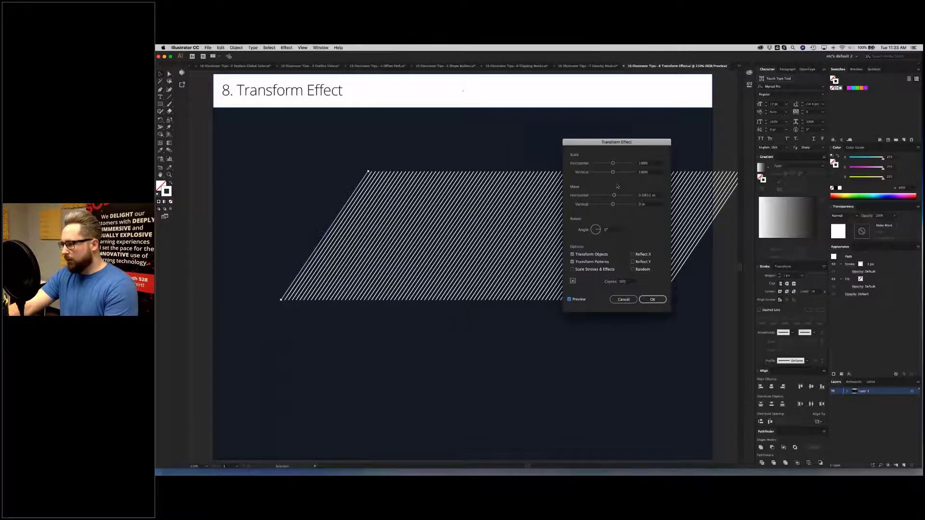
pyautogui.moveTo(613, 204); pyautogui.dragTo(613, 205)
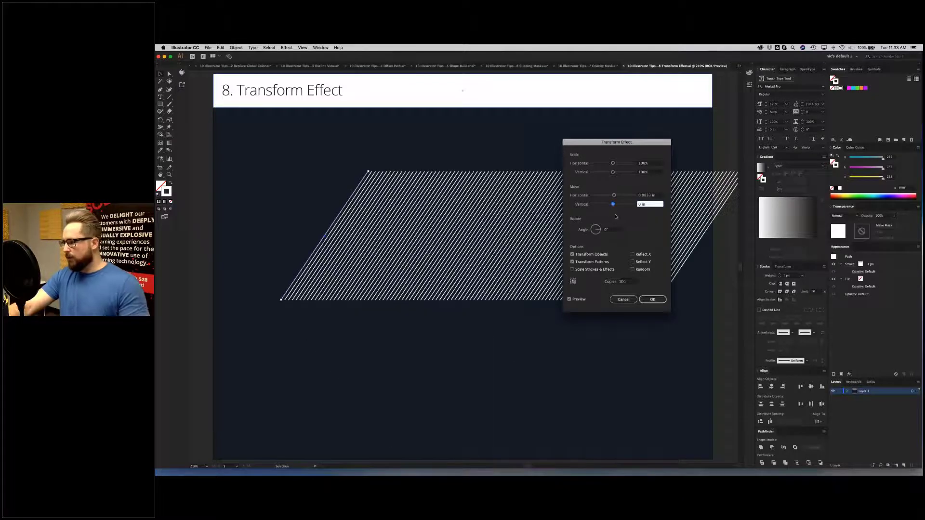
pyautogui.click(653, 299)
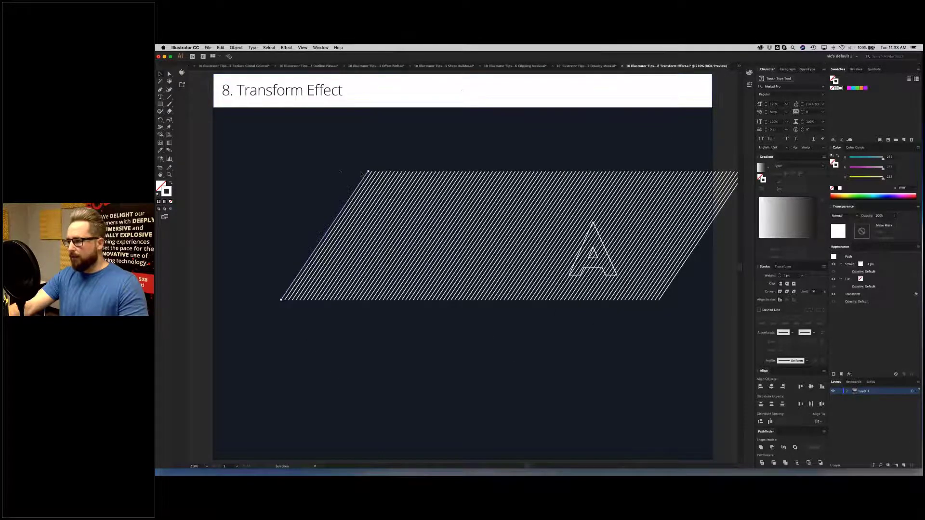
# Step: Move the original diagonal line up and to the left so its copies fit within the artboard
pyautogui.click(355, 177)
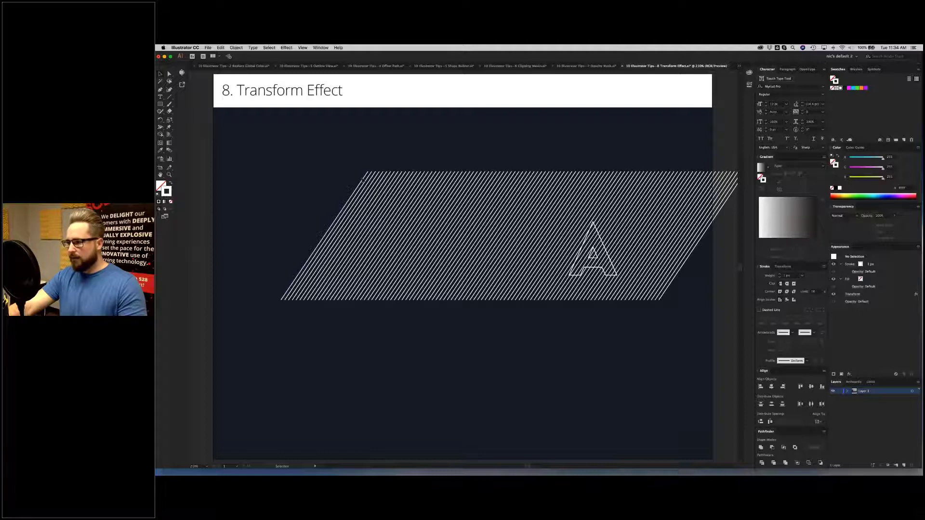
pyautogui.click(365, 178)
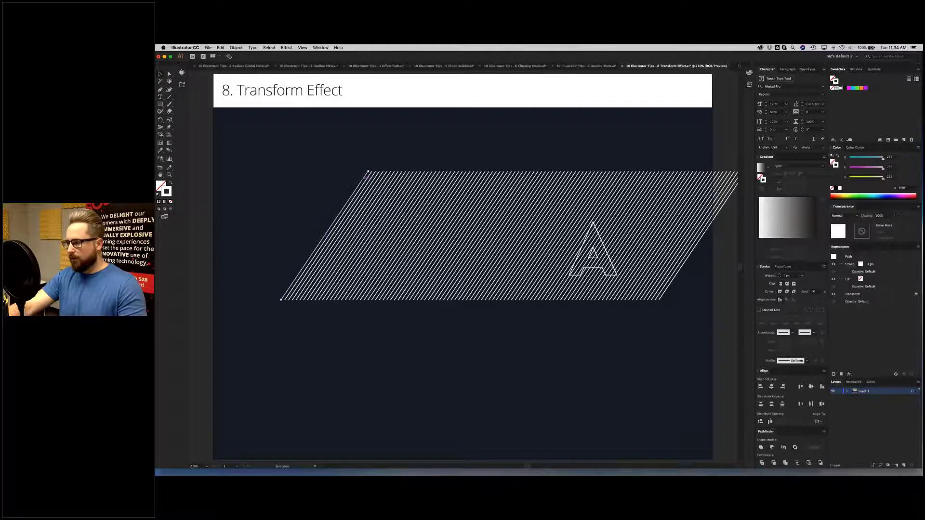
pyautogui.moveTo(366, 174); pyautogui.dragTo(318, 139)
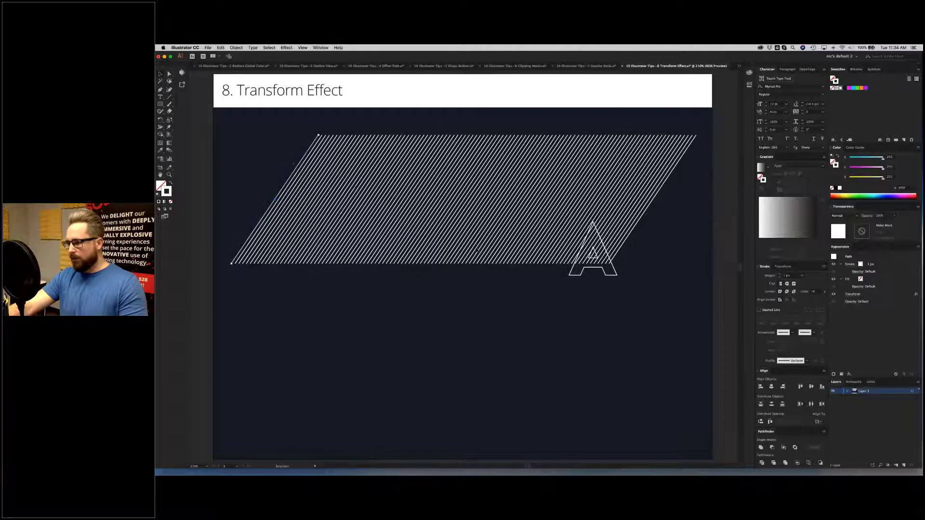
# Step: Reselect the original line and reposition its upper endpoint to make the line shorter and slightly less steep
pyautogui.click(353, 287)
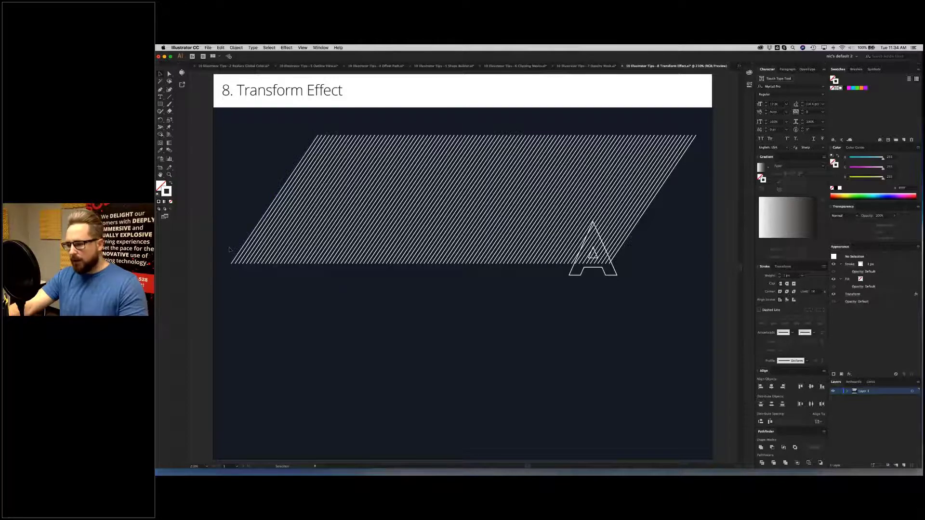
pyautogui.click(233, 263)
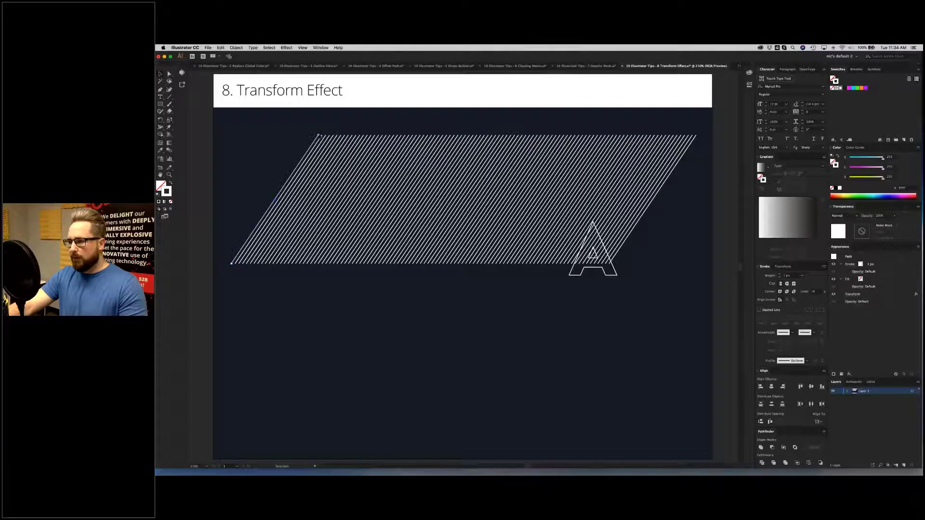
pyautogui.moveTo(317, 138); pyautogui.dragTo(298, 165)
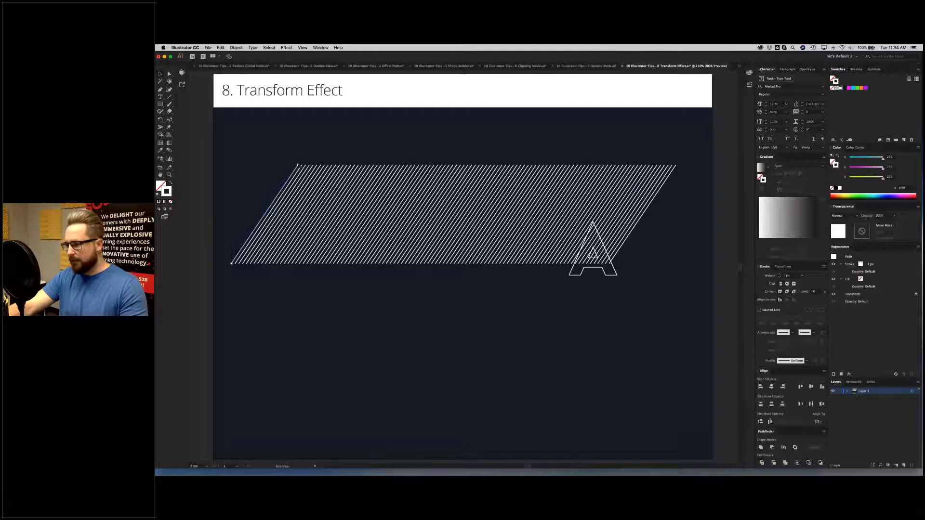
pyautogui.moveTo(299, 166)
pyautogui.mouseDown()
pyautogui.moveTo(284, 144)
pyautogui.moveTo(307, 160)
pyautogui.mouseUp()
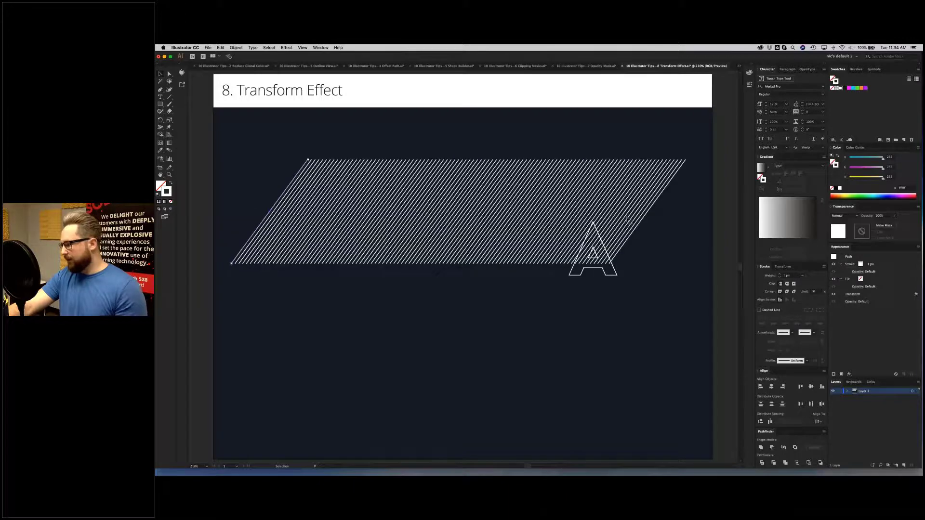
# Step: Try a heavier stroke weight on the original line and set the weight back to 1
pyautogui.click(788, 275)
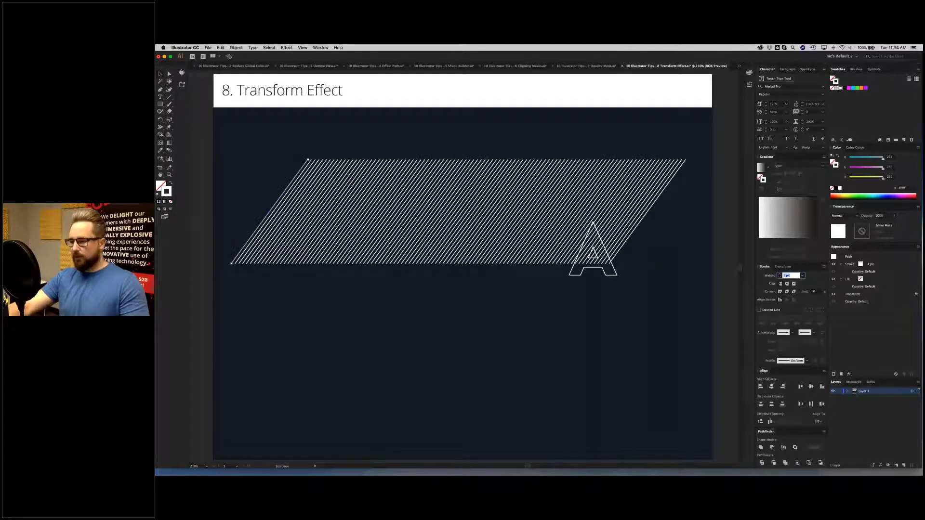
pyautogui.press('Tab')
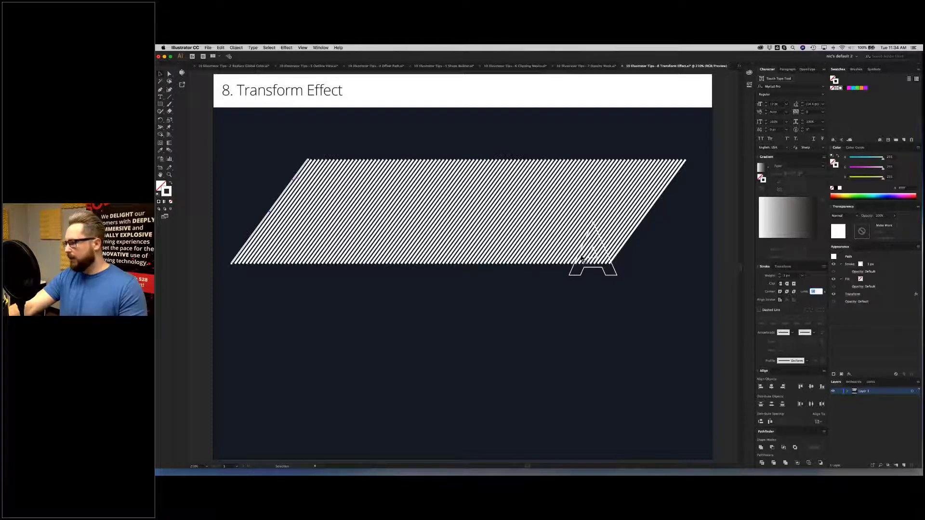
pyautogui.doubleClick(788, 275)
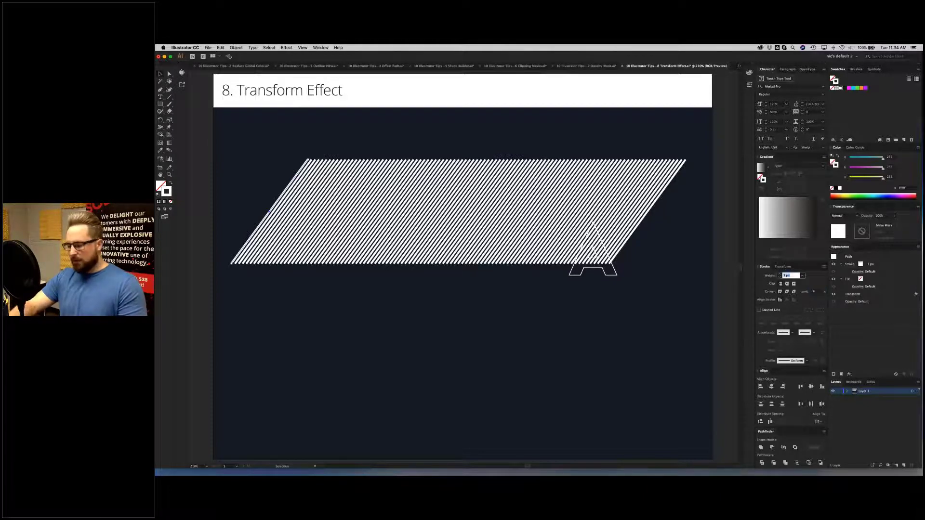
pyautogui.press('Tab')
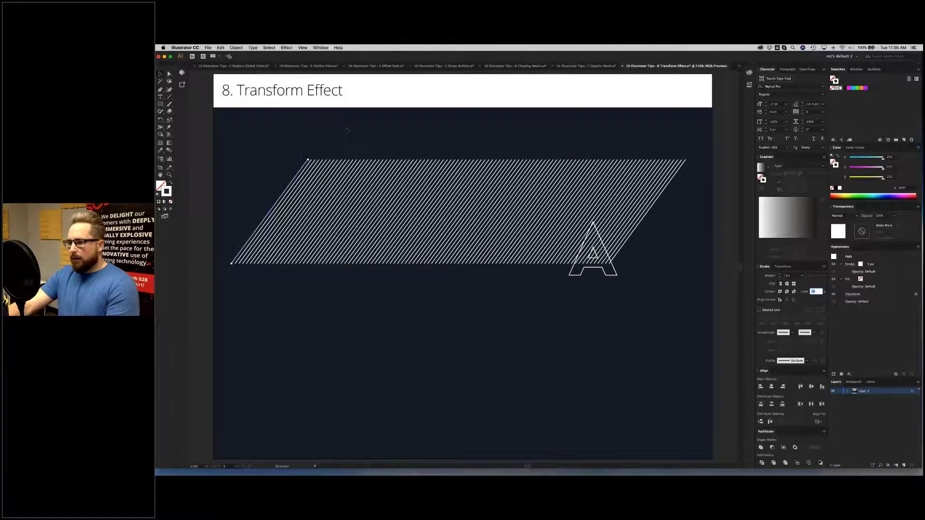
# Step: Move the repeated line straight up near the title banner and expand its appearance into real paths
pyautogui.moveTo(305, 171); pyautogui.dragTo(307, 128)
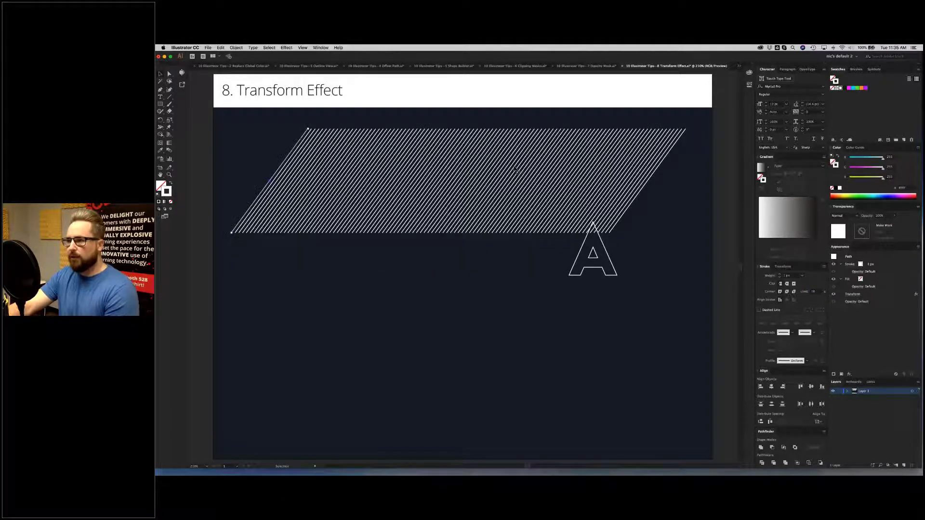
pyautogui.click(236, 48)
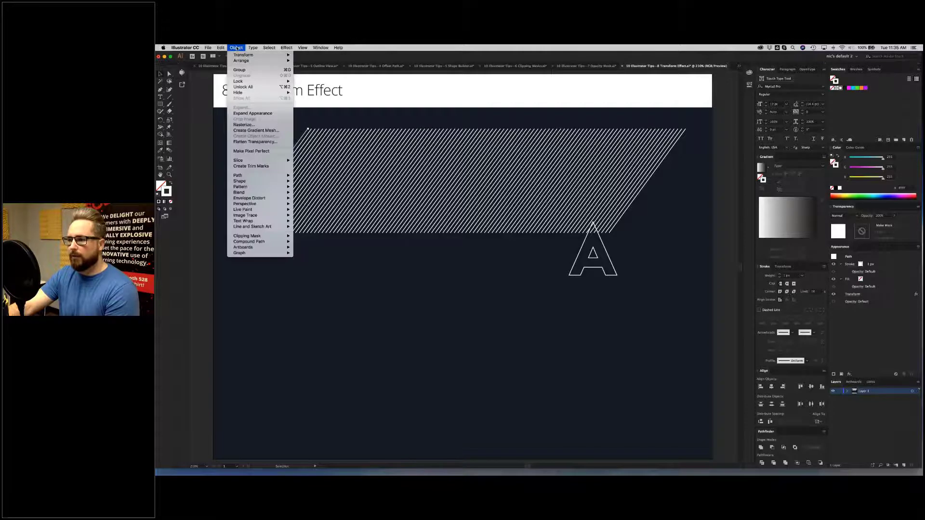
pyautogui.click(252, 114)
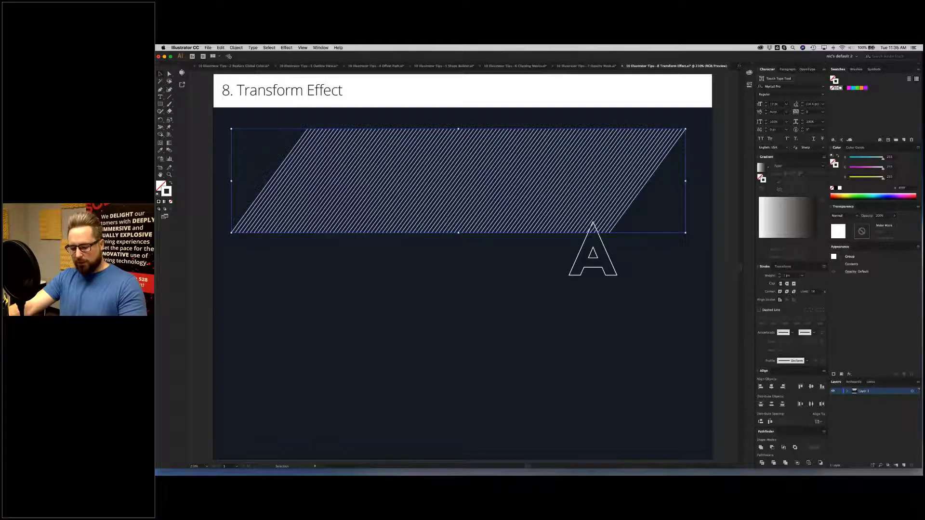
# Step: Ungroup the expanded lines and delete all of them except the leftmost few
pyautogui.press('shift+super+a')
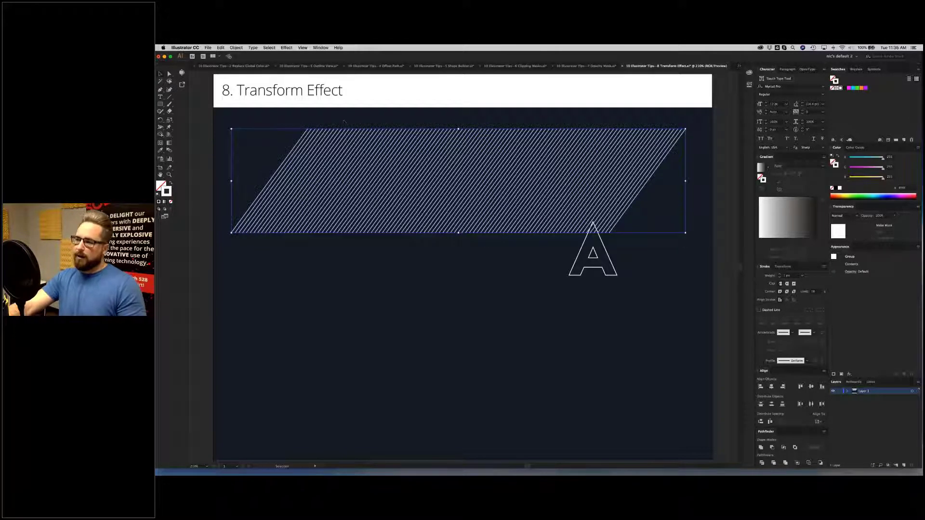
pyautogui.moveTo(229, 124)
pyautogui.mouseDown()
pyautogui.moveTo(231, 176)
pyautogui.moveTo(316, 230)
pyautogui.mouseUp()
pyautogui.moveTo(320, 147); pyautogui.dragTo(453, 140)
pyautogui.click(486, 118)
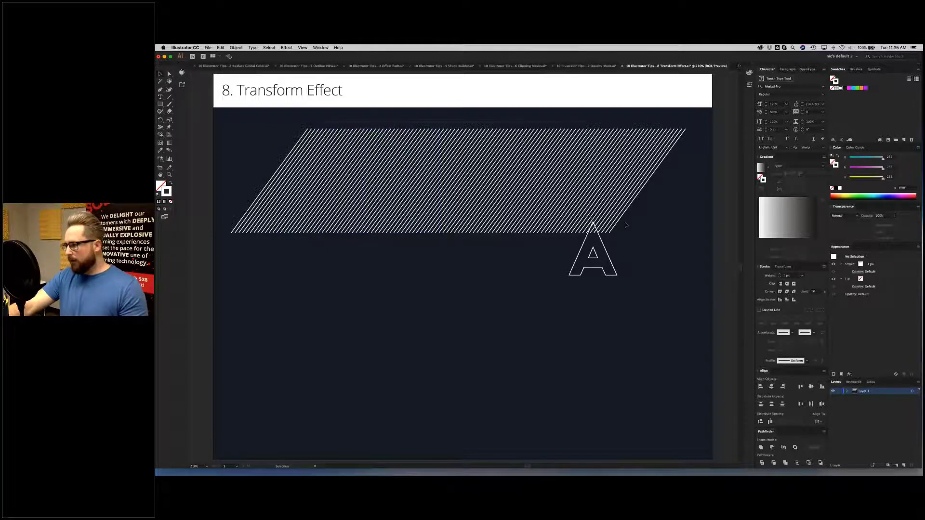
pyautogui.moveTo(617, 246); pyautogui.dragTo(616, 246)
pyautogui.keyDown('shift'); pyautogui.click(607, 253); pyautogui.keyUp('shift')
pyautogui.press('Delete')
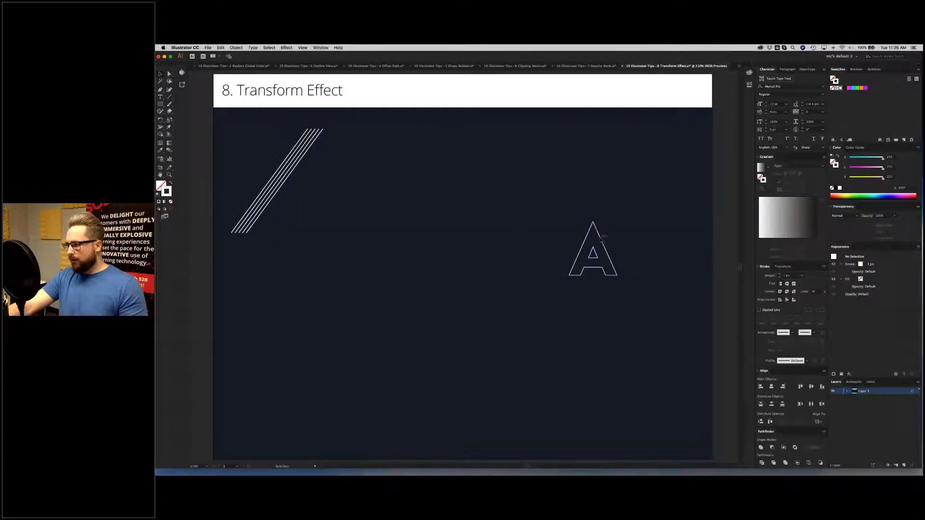
# Step: Move the outlined letter A to the middle of the artboard and delete the remaining diagonal lines
pyautogui.moveTo(601, 239); pyautogui.dragTo(446, 274)
pyautogui.moveTo(479, 247); pyautogui.dragTo(479, 248)
pyautogui.click(474, 251)
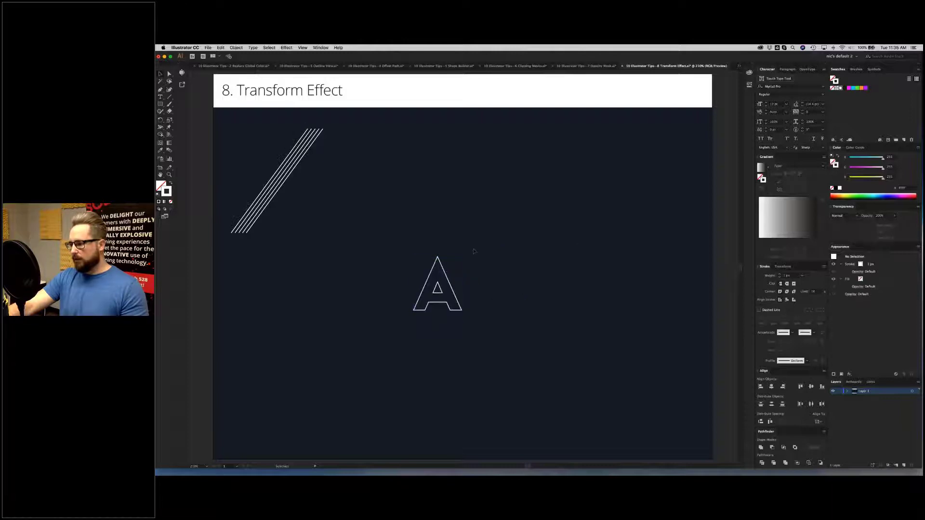
pyautogui.click(324, 166)
pyautogui.press('Delete')
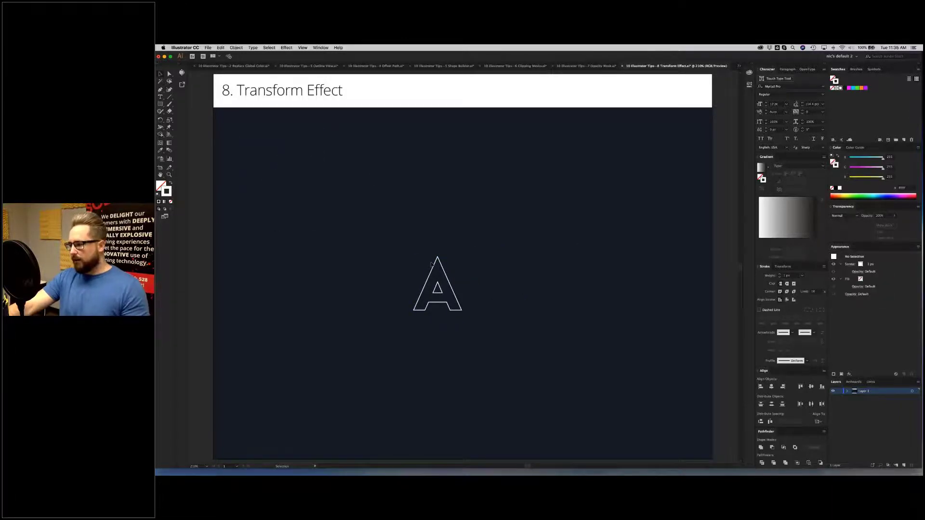
# Step: Start a Transform effect on the outlined letter A with the preview on and 25 copies
pyautogui.click(433, 264)
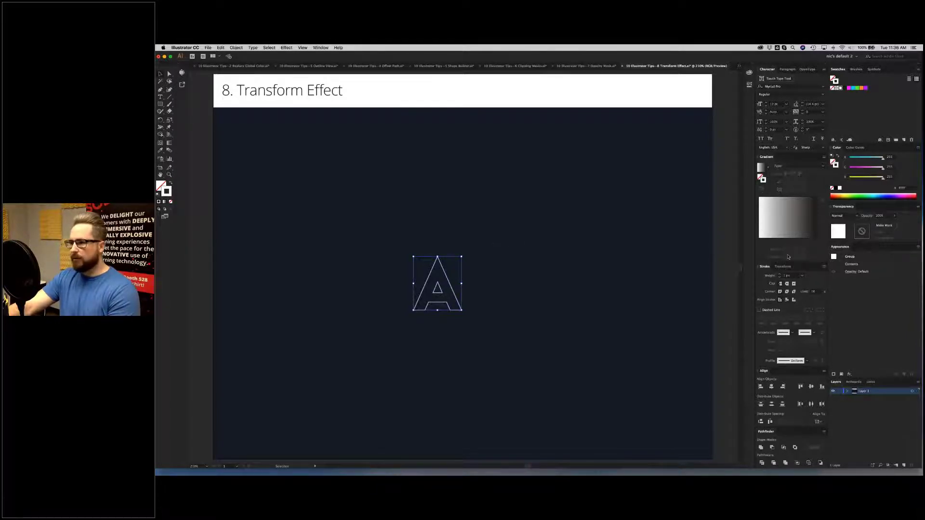
pyautogui.click(283, 49)
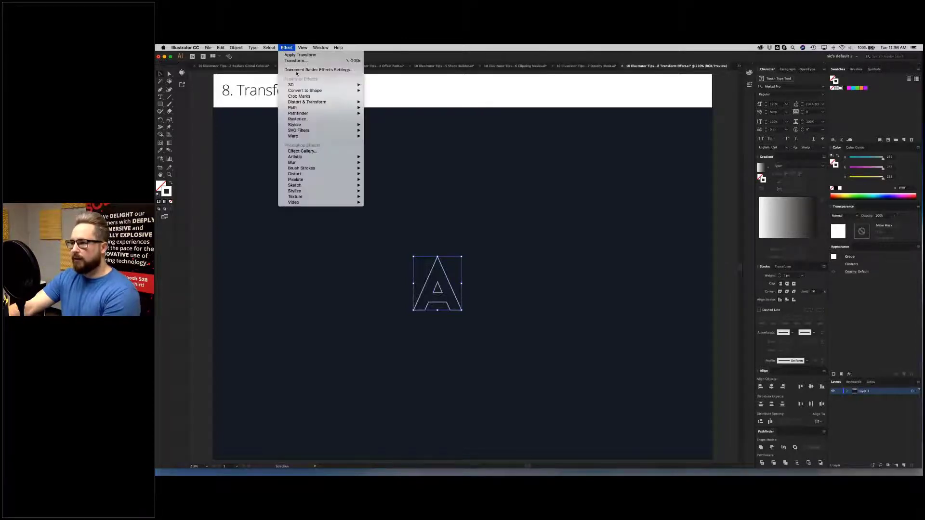
pyautogui.moveTo(318, 102)
pyautogui.click(393, 120)
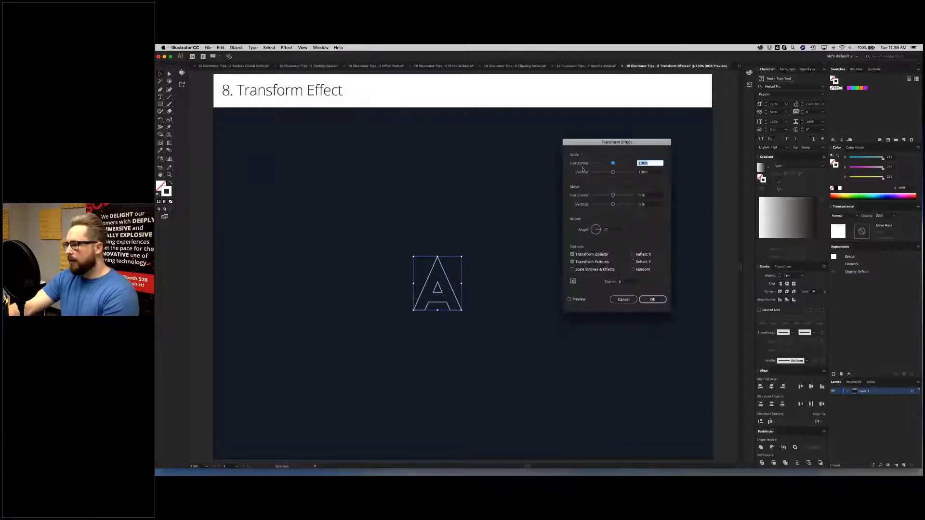
pyautogui.click(582, 299)
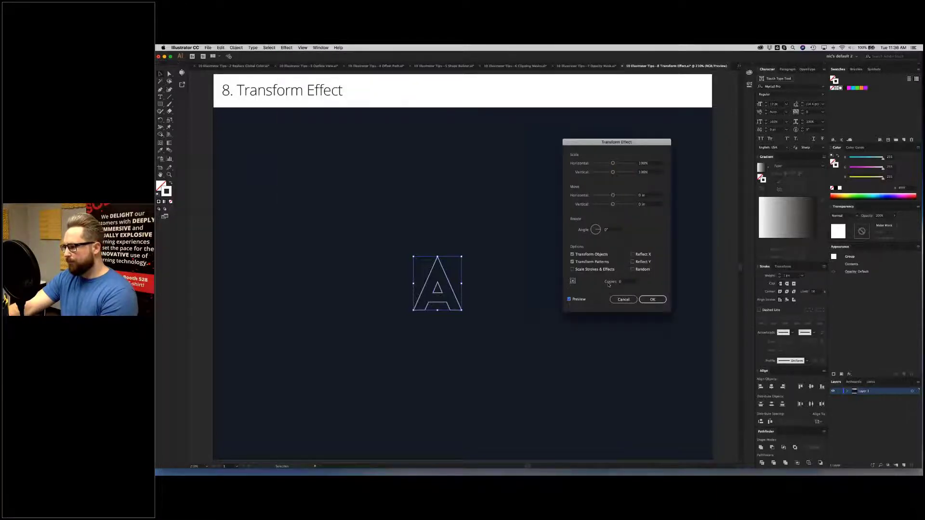
pyautogui.click(623, 283)
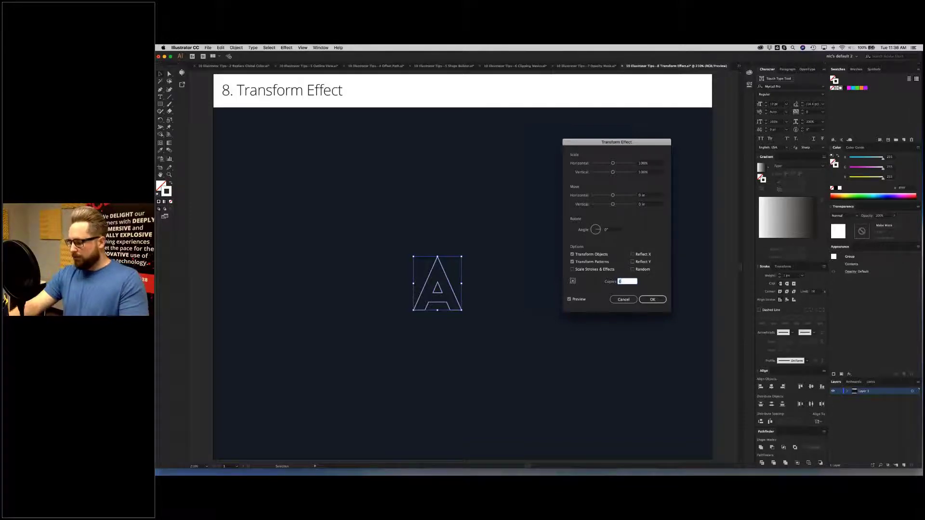
pyautogui.press('Tab')
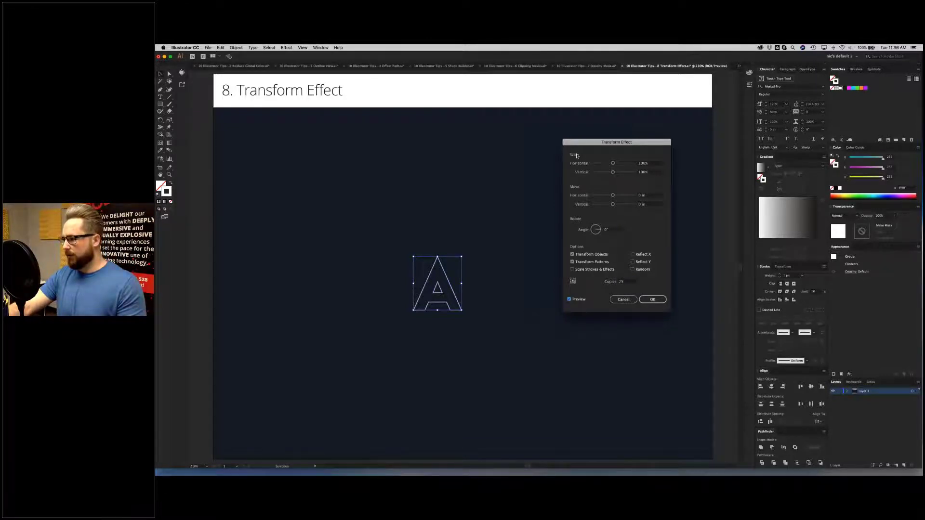
# Step: Try enlarging the Transform effect's copies of the letter A slightly, both horizontally and vertically
pyautogui.moveTo(613, 163); pyautogui.dragTo(616, 164)
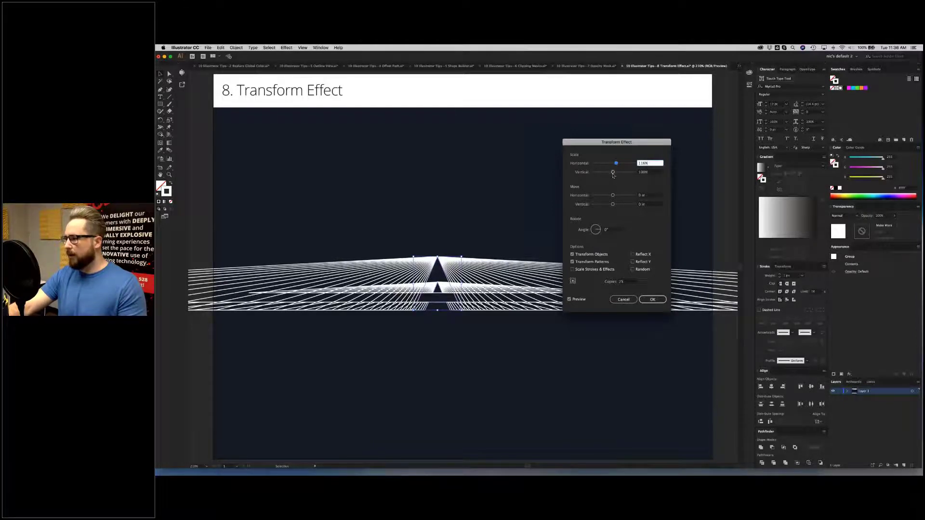
pyautogui.moveTo(613, 173); pyautogui.dragTo(615, 173)
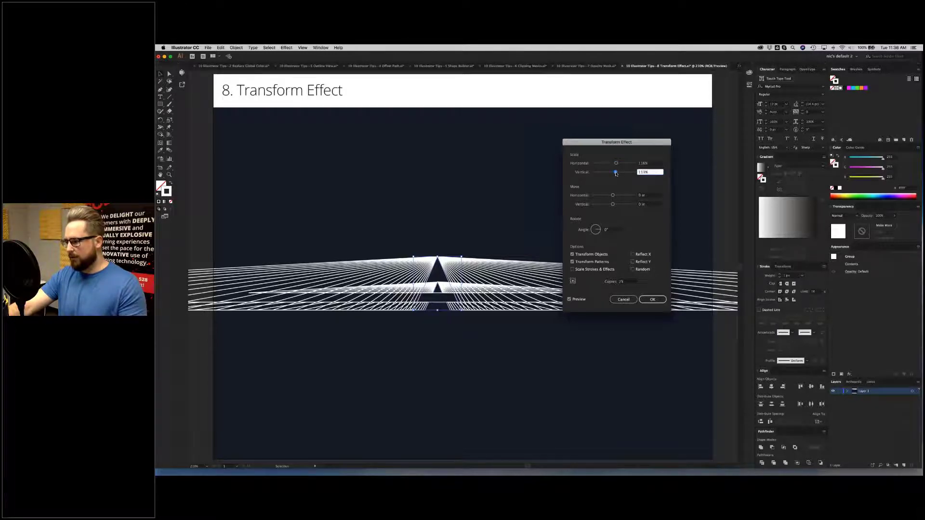
pyautogui.moveTo(616, 174); pyautogui.dragTo(615, 173)
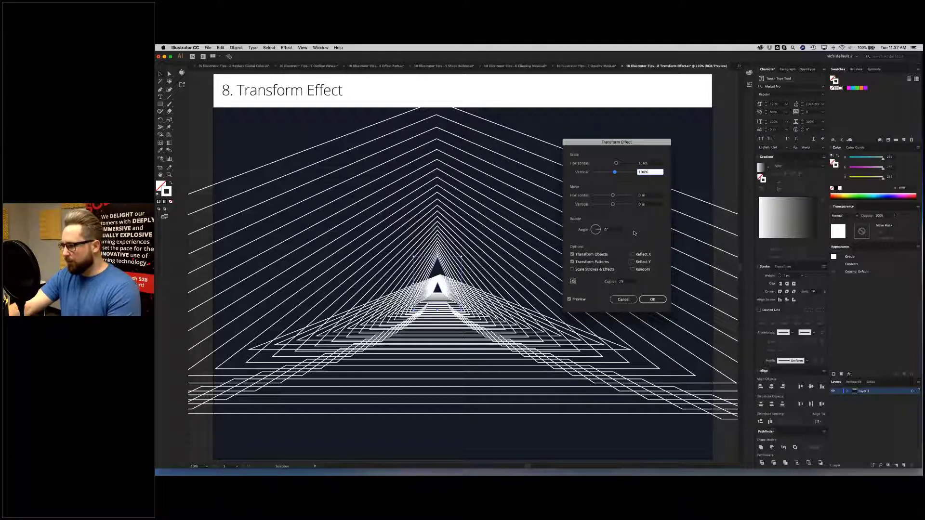
# Step: Try different rotation angles for the copies of the letter A, and cancel the Transform effect
pyautogui.click(596, 228)
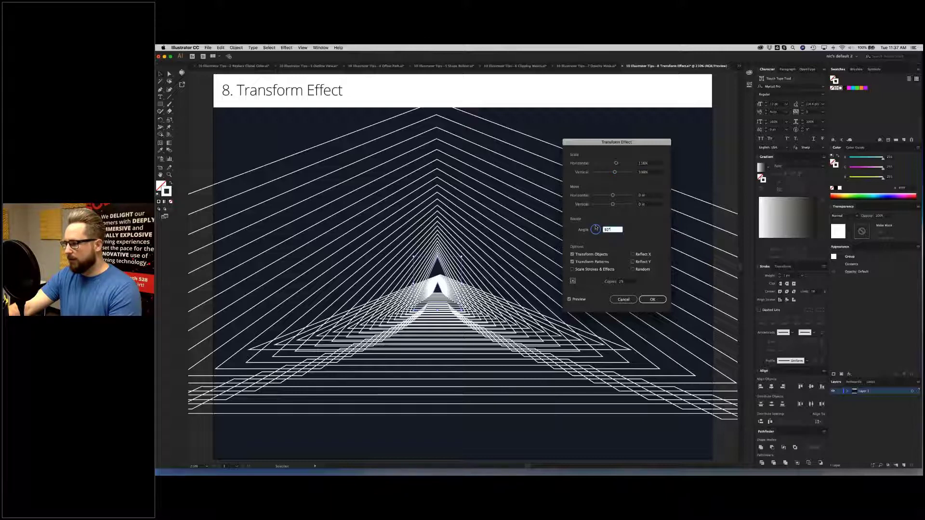
pyautogui.moveTo(596, 227); pyautogui.dragTo(595, 228)
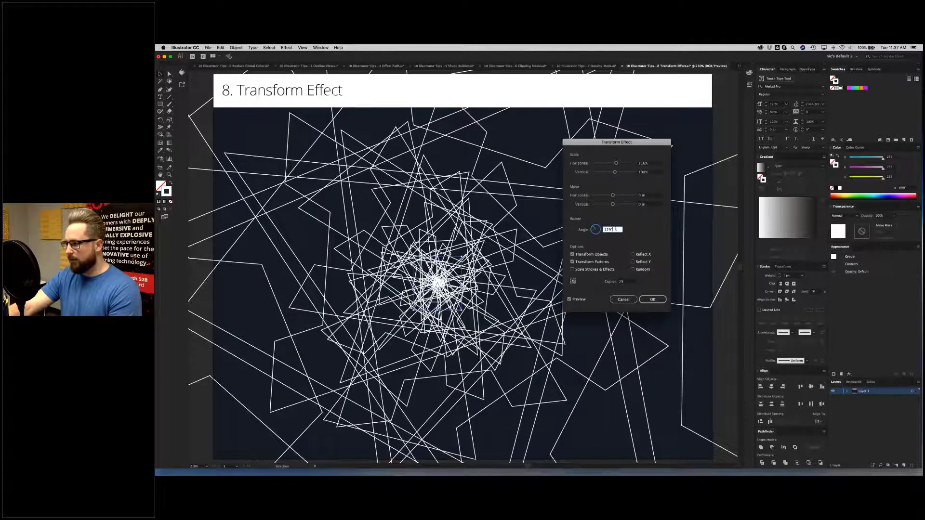
pyautogui.moveTo(595, 229); pyautogui.dragTo(592, 232)
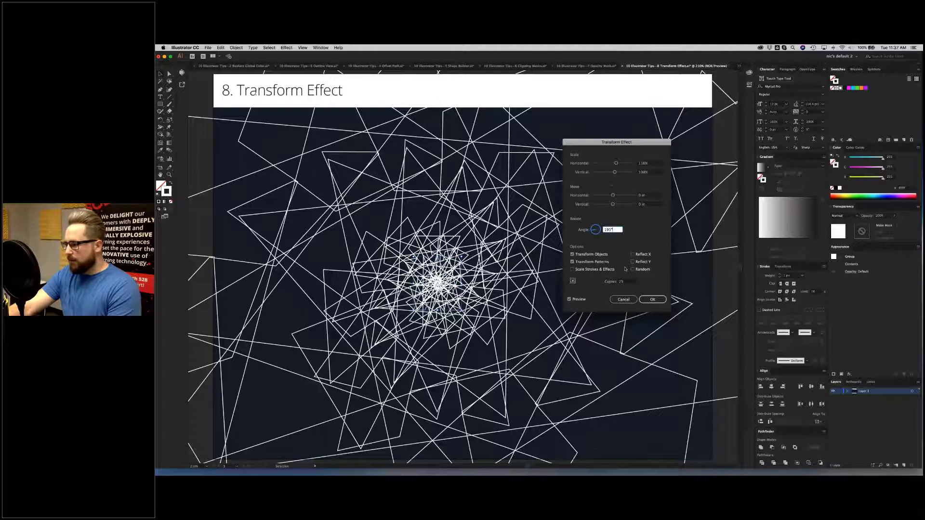
pyautogui.click(623, 300)
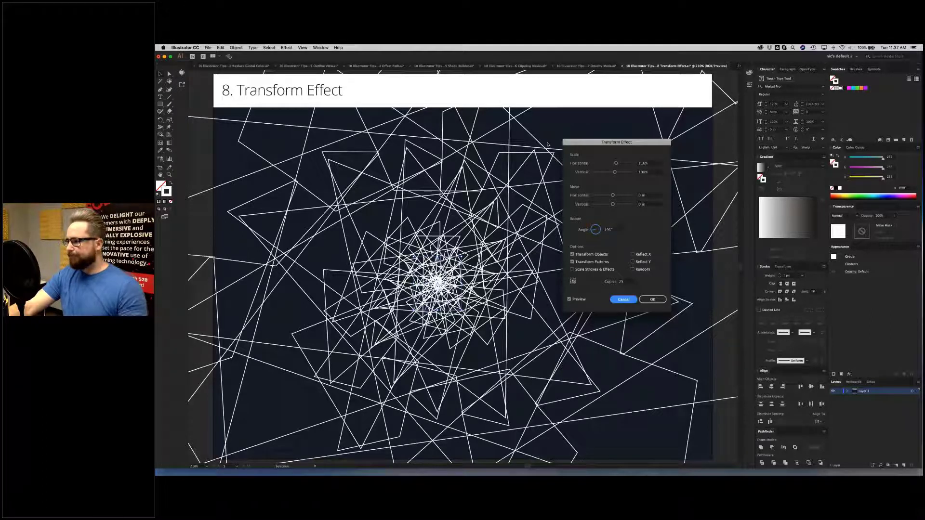
pyautogui.click(472, 160)
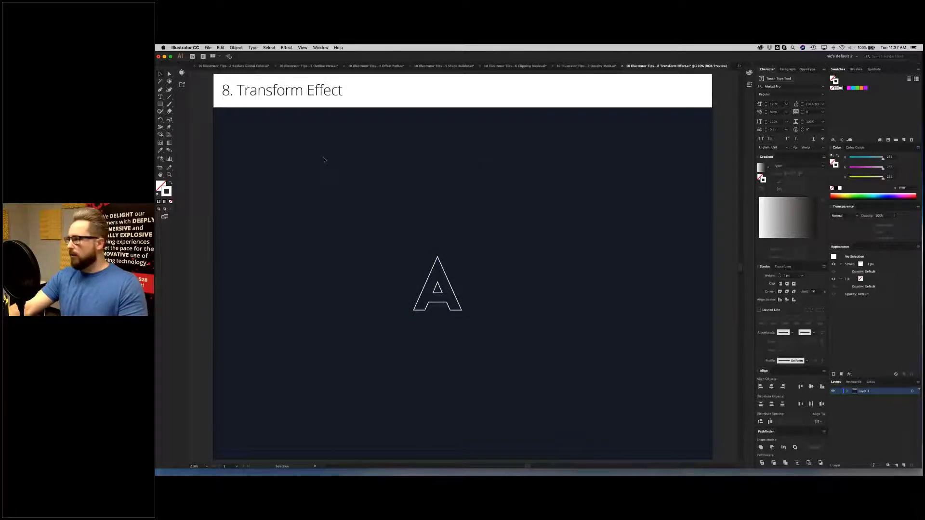
# Step: Switch to the document on layering multiple strokes and fills and select the LAYERS lettering
pyautogui.press('super+grave')
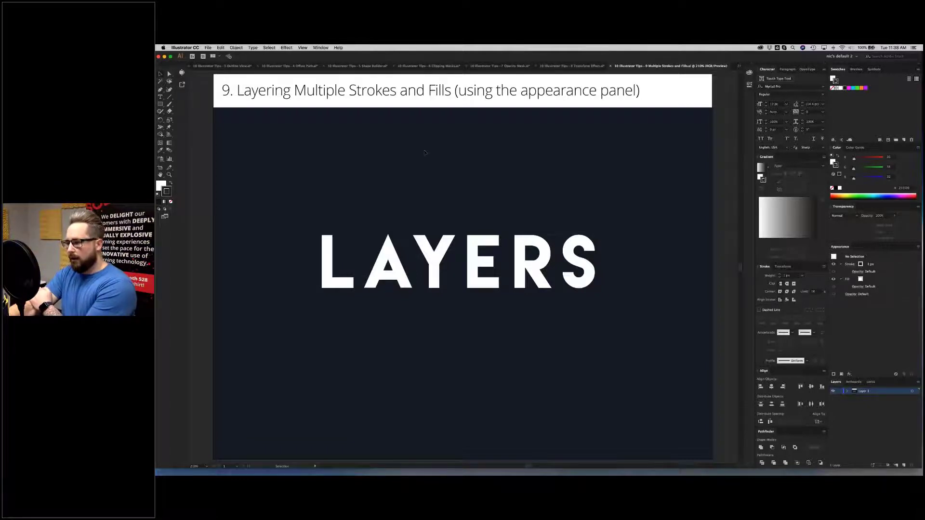
pyautogui.click(421, 237)
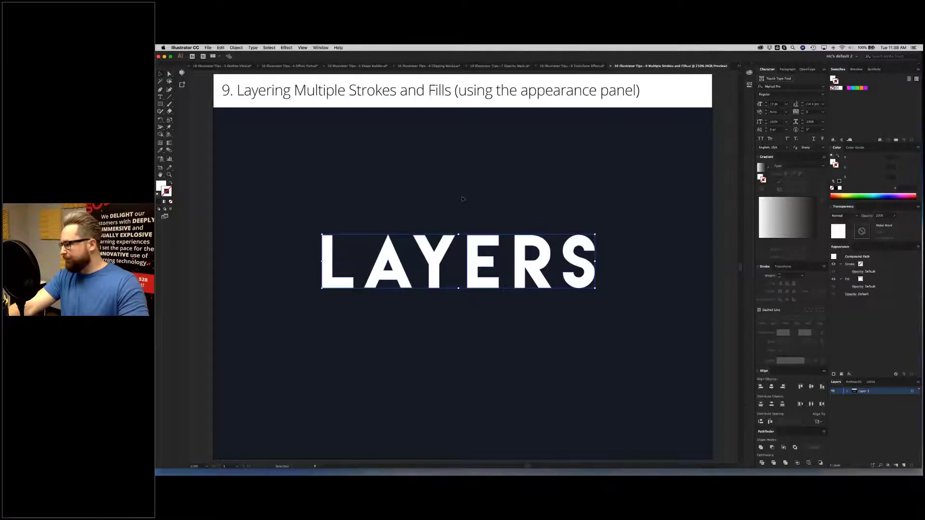
pyautogui.click(464, 199)
pyautogui.click(443, 245)
pyautogui.click(455, 208)
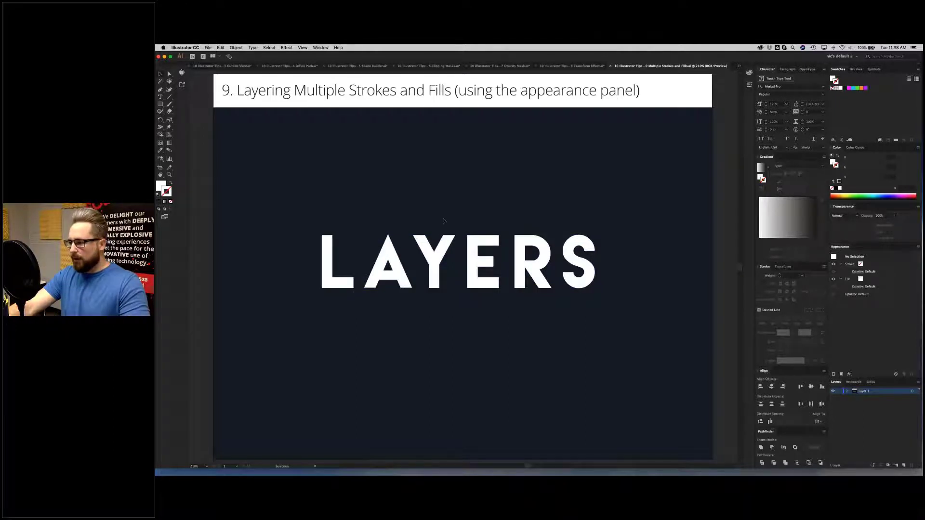
pyautogui.click(447, 239)
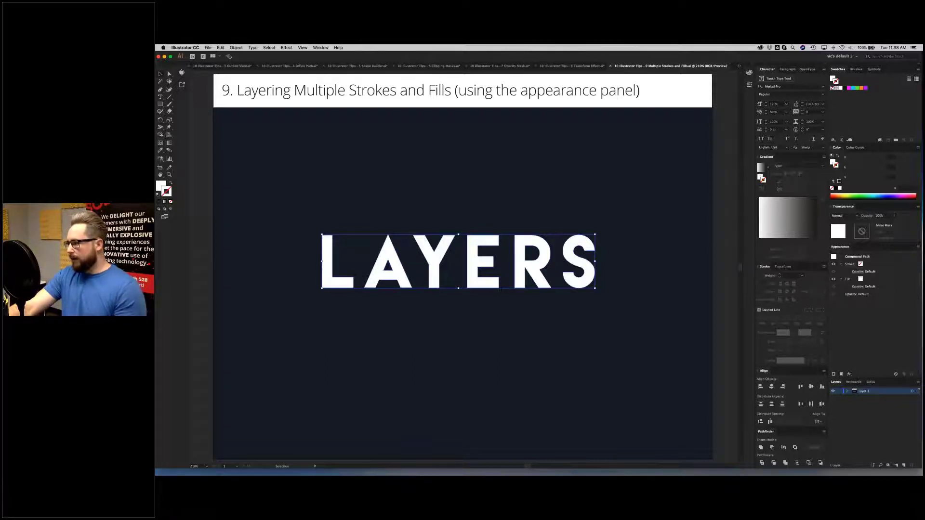
pyautogui.press('super+shift+a')
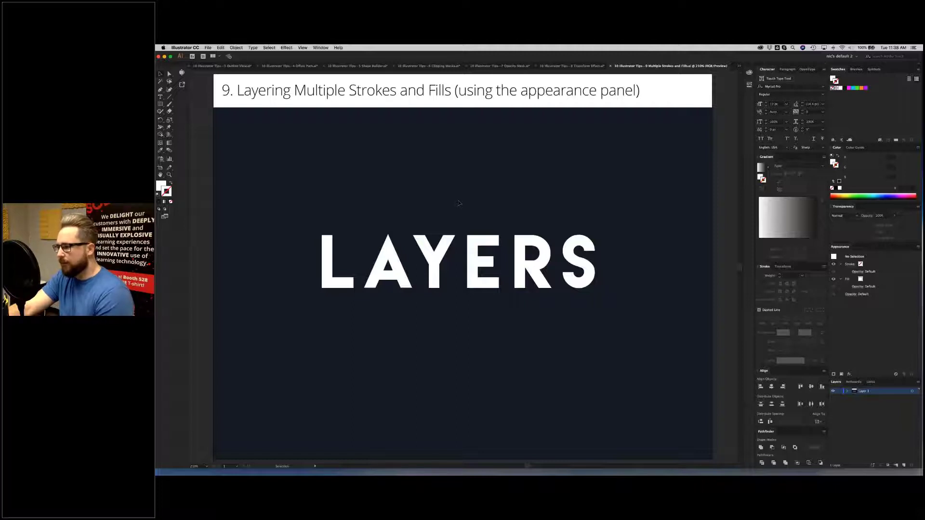
pyautogui.click(445, 240)
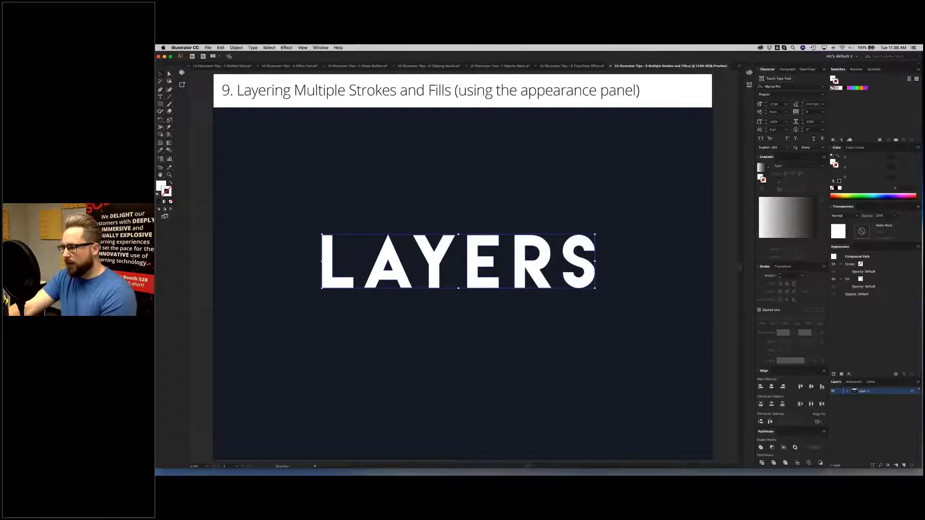
pyautogui.click(298, 239)
pyautogui.click(328, 247)
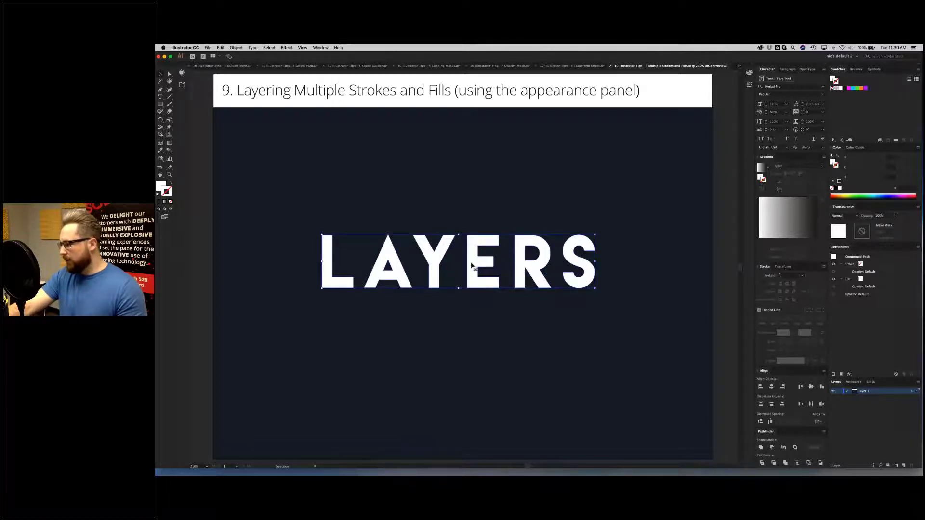
# Step: Give the LAYERS lettering a purple 4 px stroke aligned to the outside
pyautogui.click(760, 177)
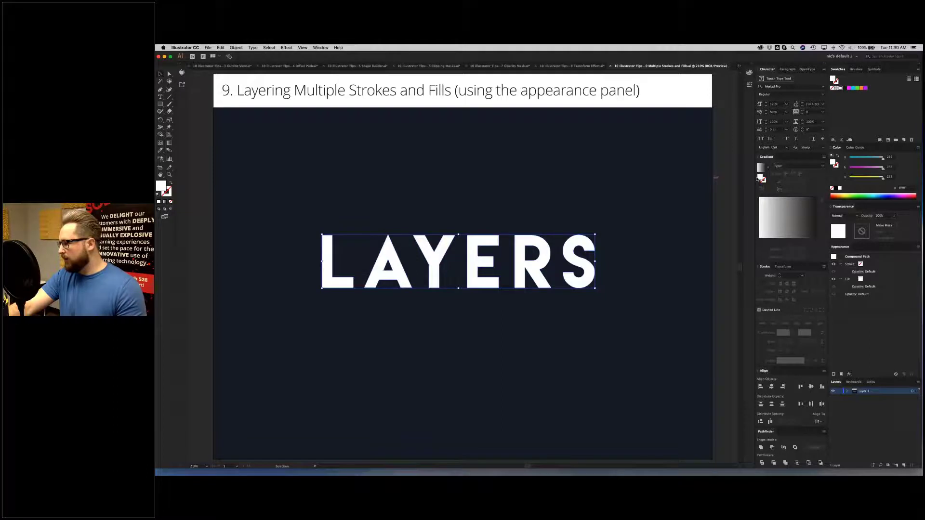
pyautogui.click(861, 265)
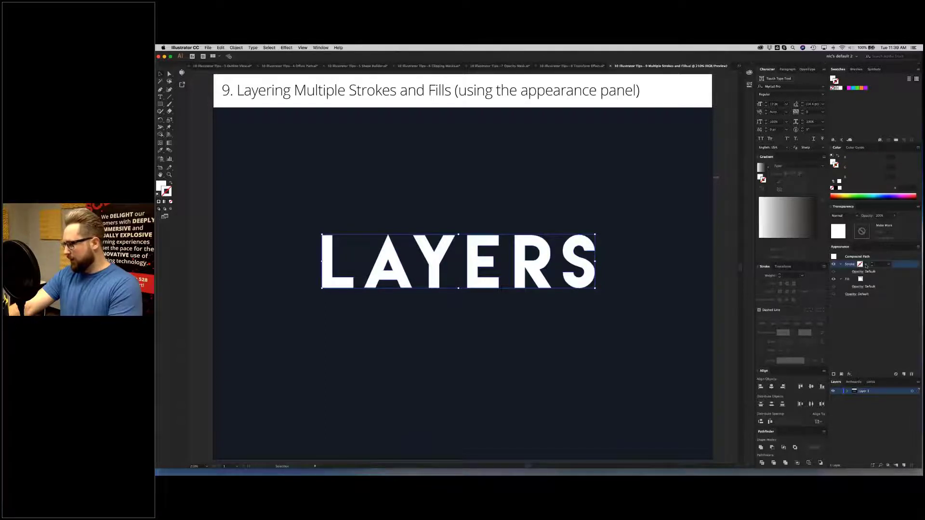
pyautogui.click(866, 265)
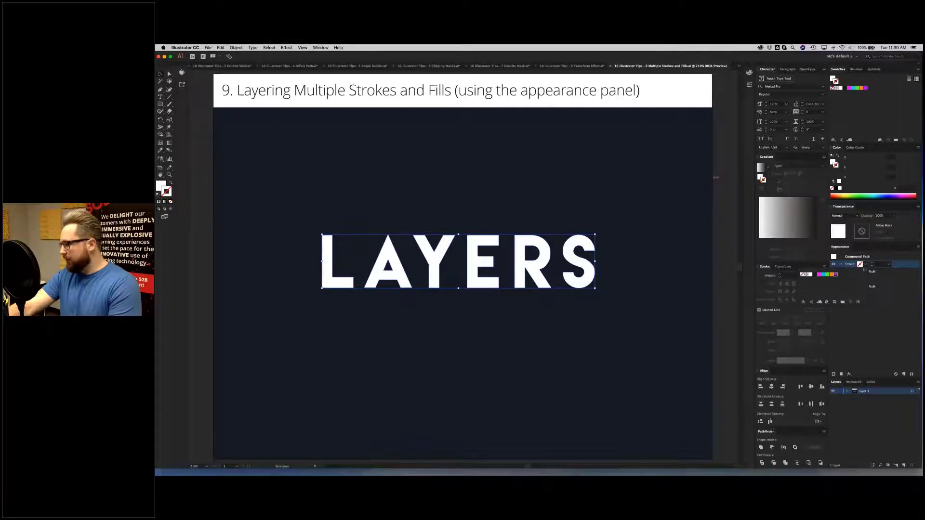
pyautogui.click(836, 274)
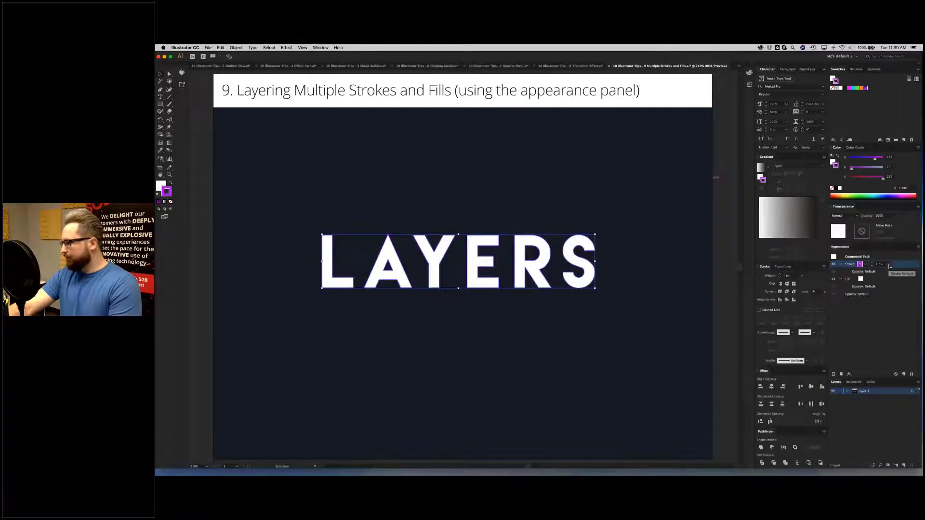
pyautogui.click(889, 265)
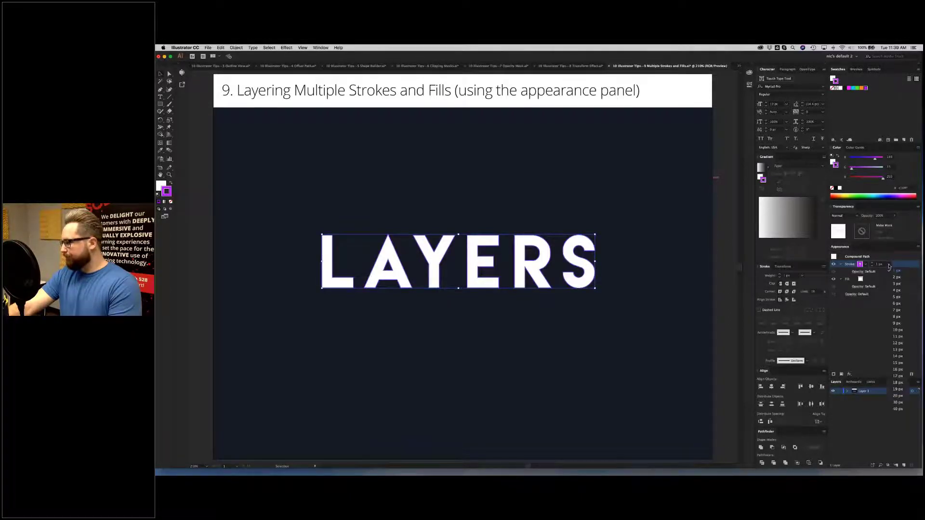
pyautogui.click(899, 290)
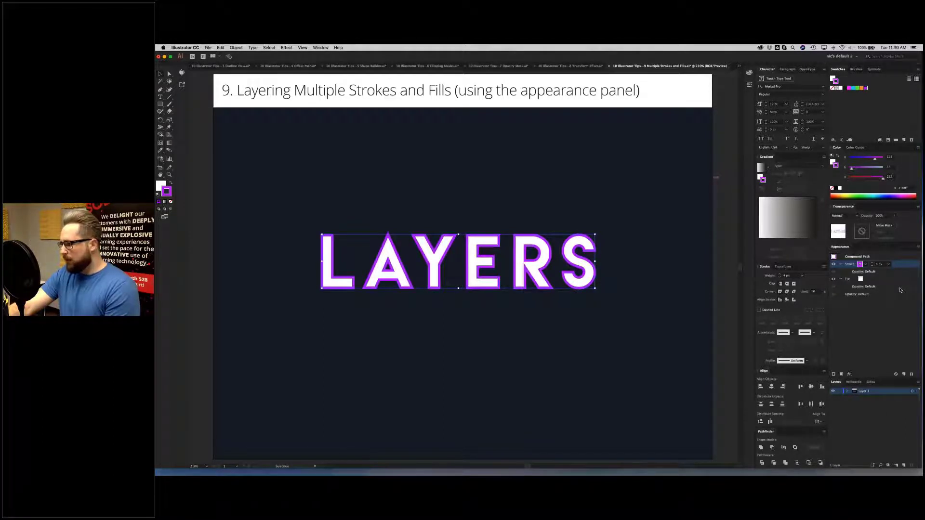
pyautogui.click(795, 300)
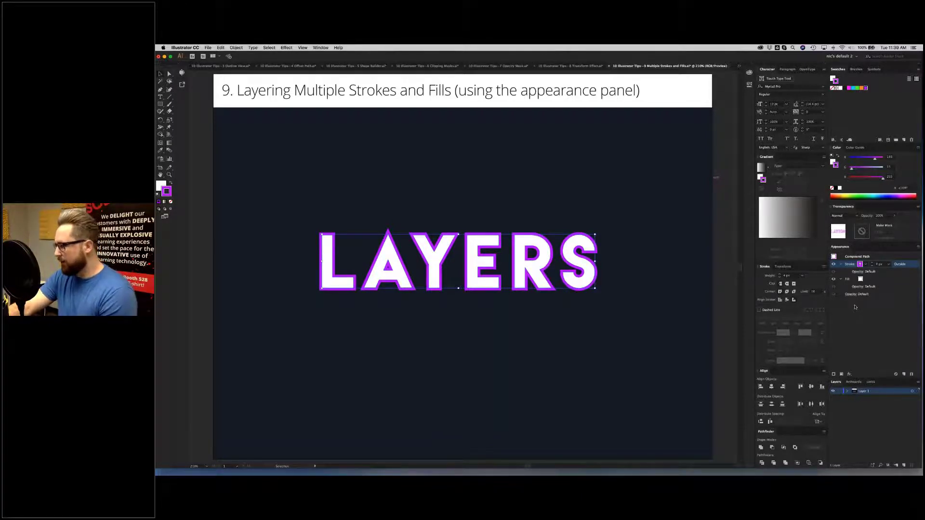
pyautogui.click(855, 307)
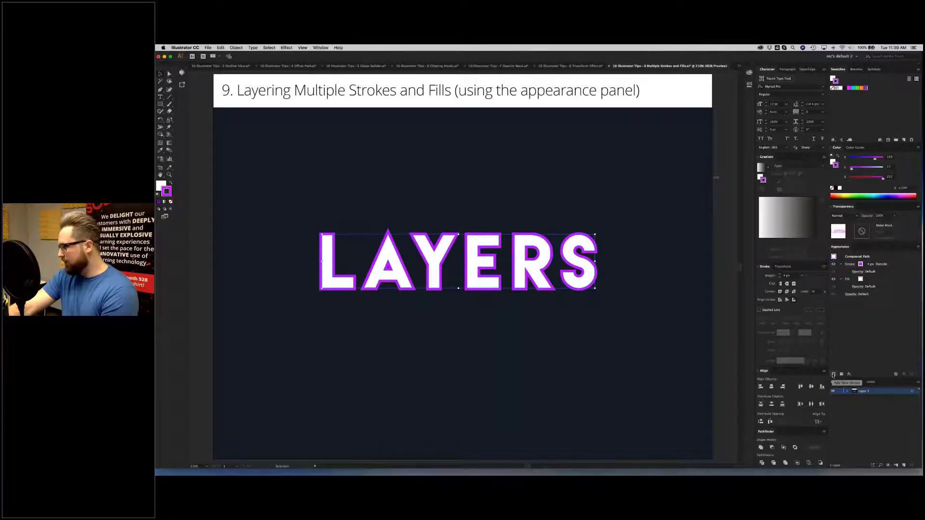
# Step: Add a second stroke to the LAYERS lettering, colour it orange, and toggle its visibility off and on
pyautogui.click(834, 375)
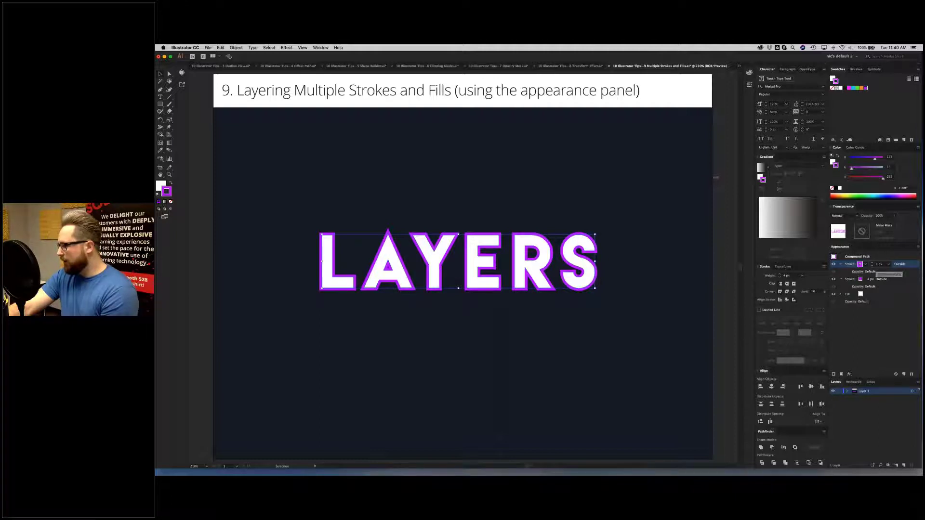
pyautogui.click(867, 265)
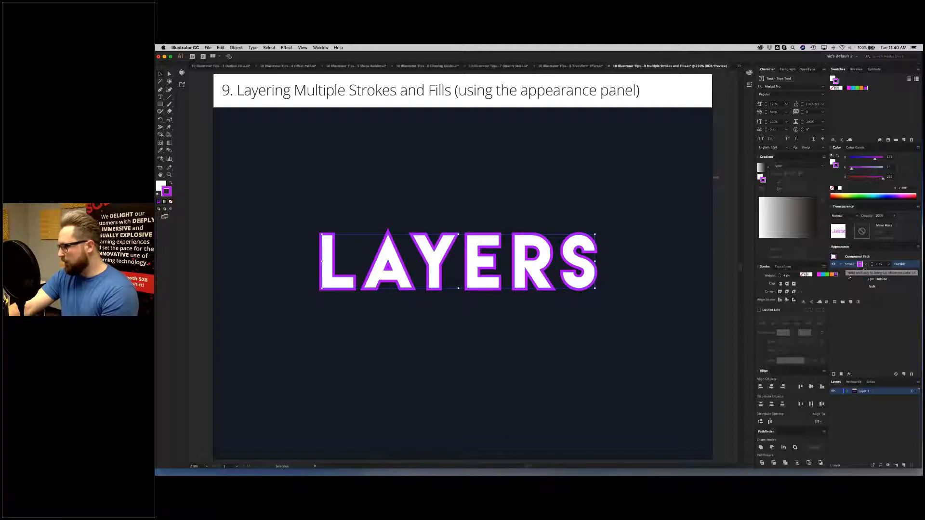
pyautogui.click(831, 275)
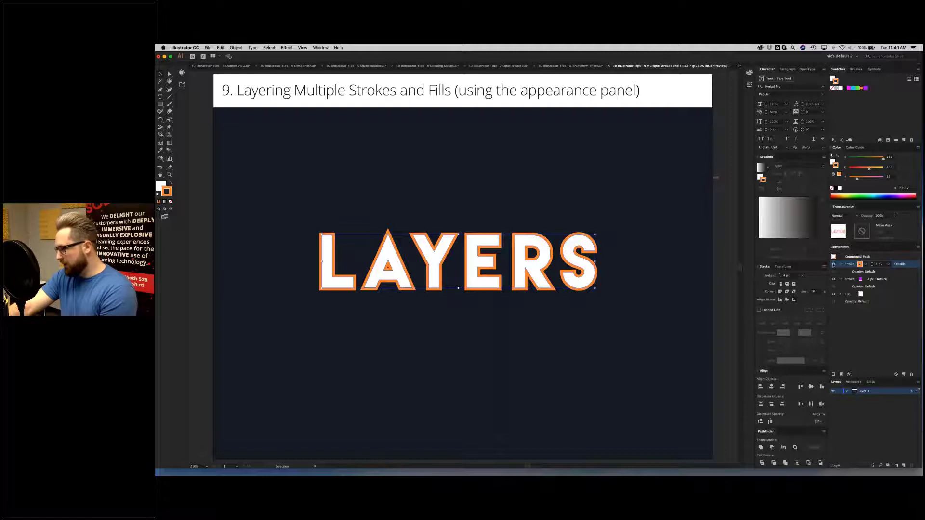
pyautogui.click(833, 264)
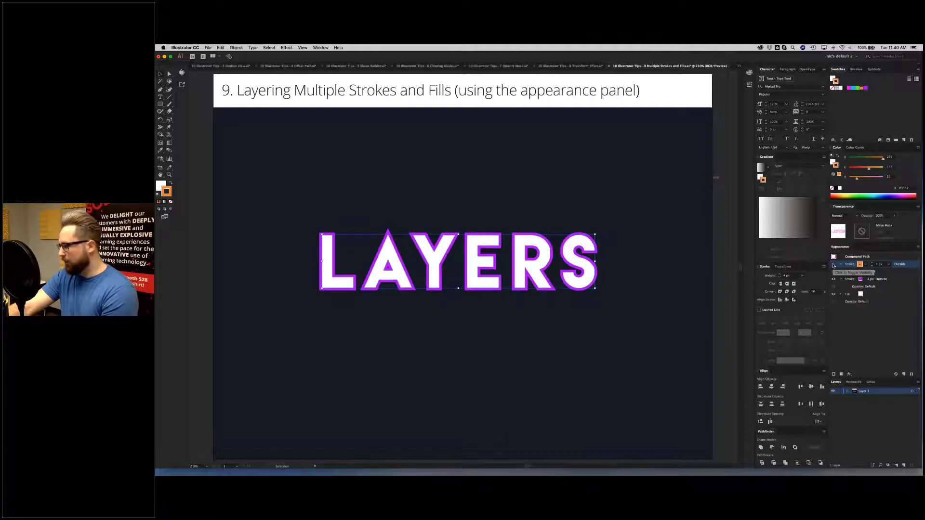
pyautogui.click(834, 264)
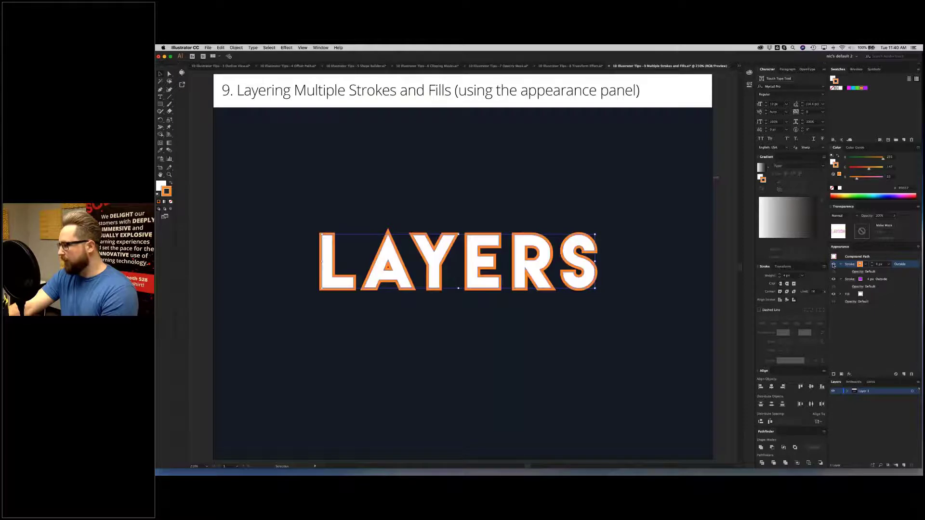
# Step: Set the orange stroke's weight to 6 px
pyautogui.click(890, 266)
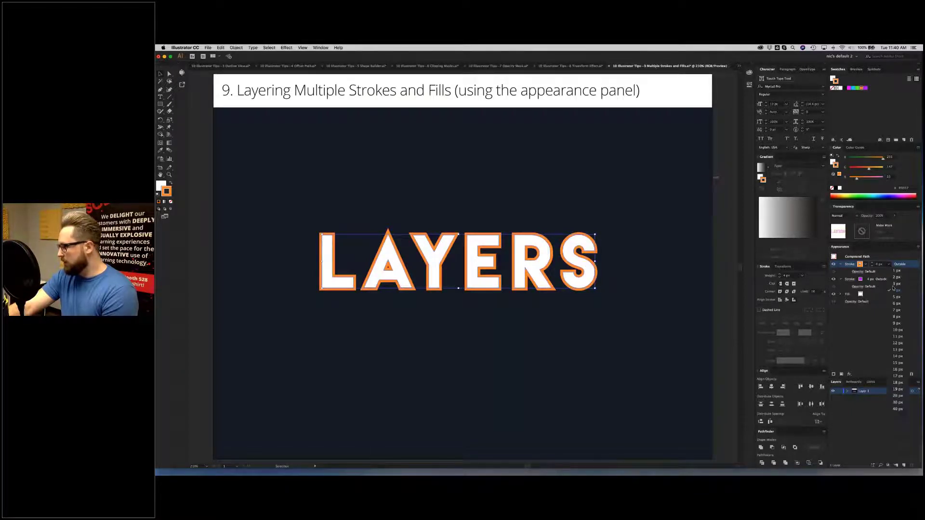
pyautogui.click(897, 303)
pyautogui.click(892, 267)
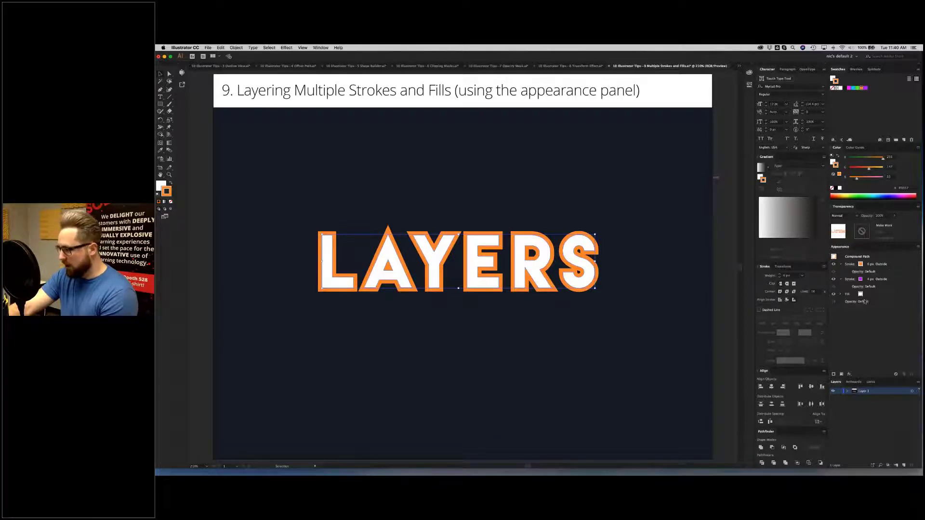
# Step: Move the orange stroke beneath the purple one in the stacking order and deselect the LAYERS lettering
pyautogui.click(894, 266)
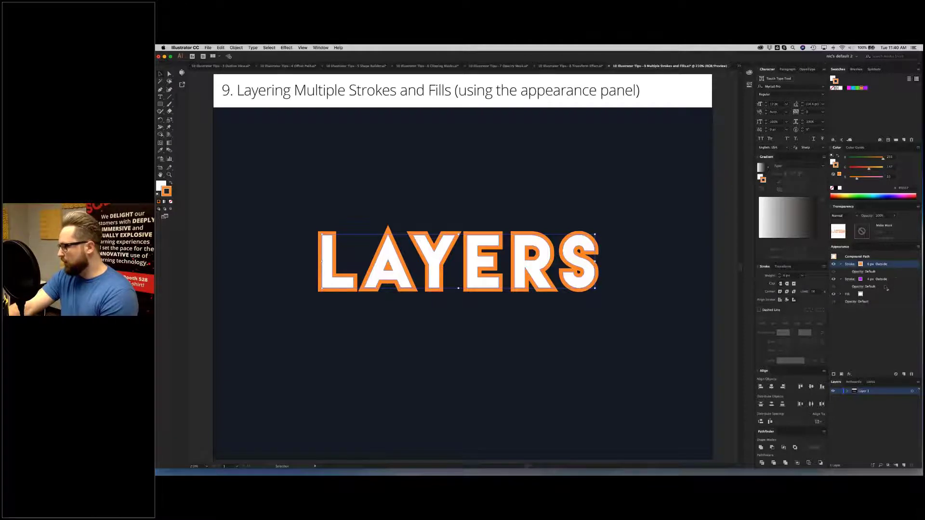
pyautogui.moveTo(885, 288); pyautogui.dragTo(883, 291)
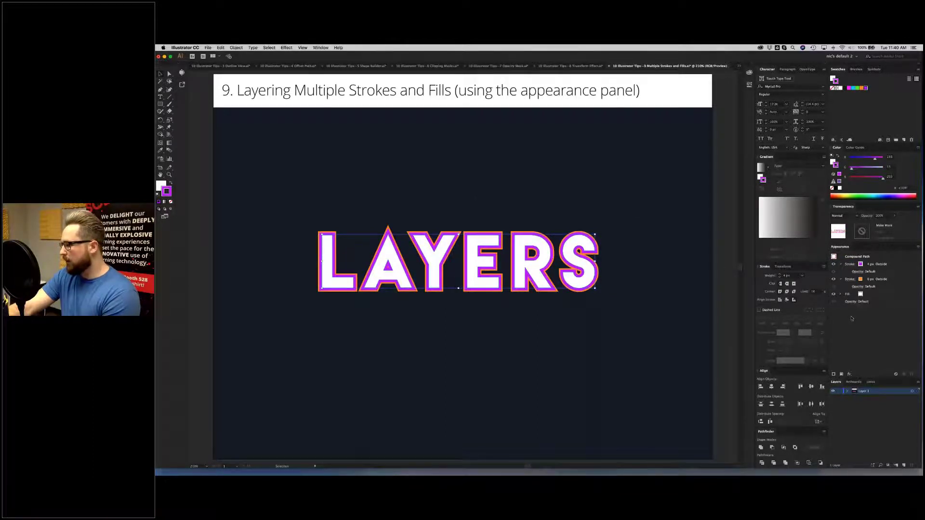
pyautogui.click(667, 332)
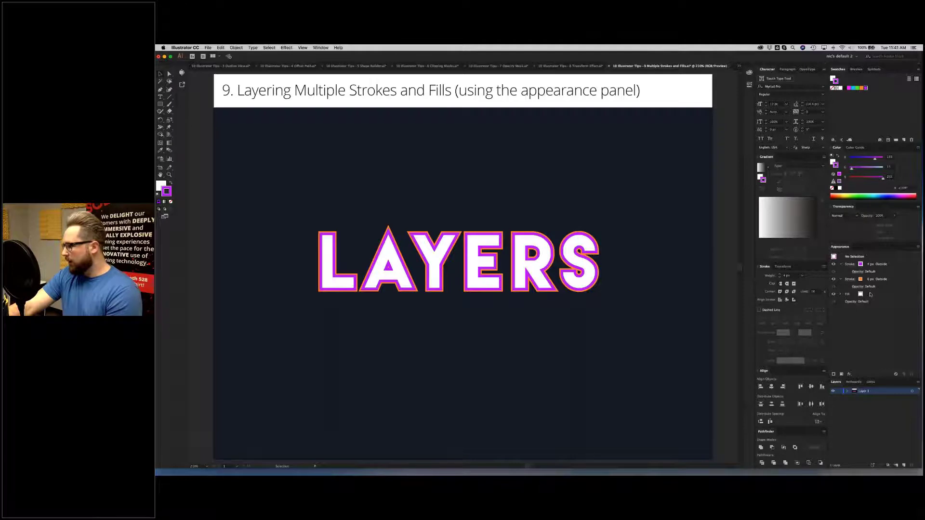
pyautogui.click(891, 280)
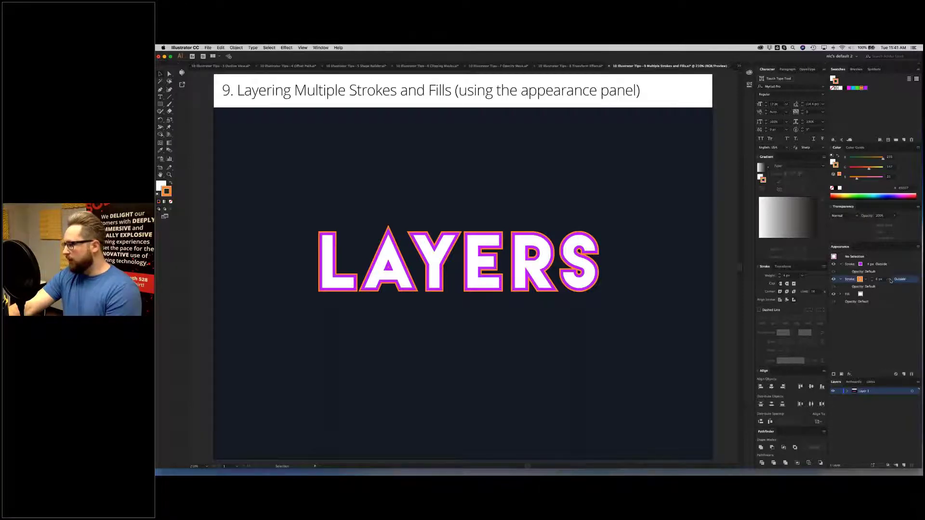
pyautogui.click(894, 265)
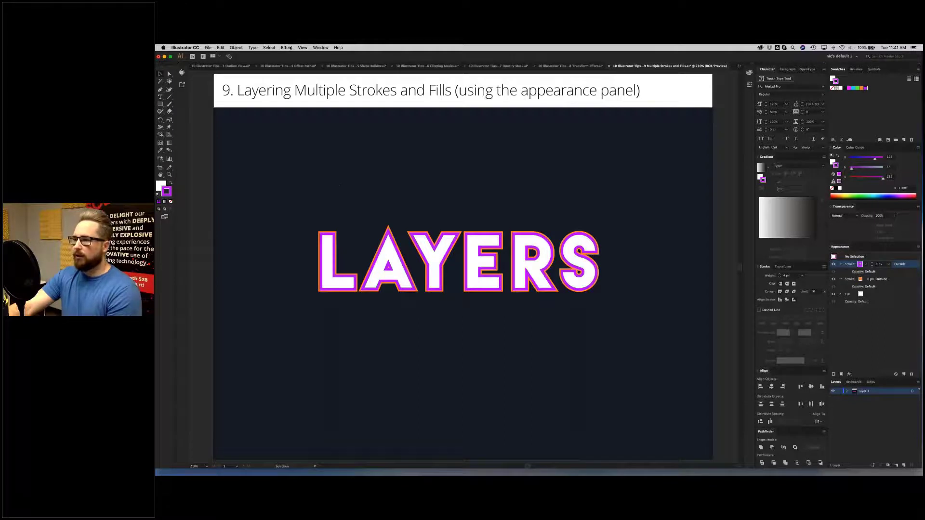
# Step: Apply a Transform effect to the purple stroke of the LAYERS lettering, moving it 0.0417 in horizontally and vertically
pyautogui.click(288, 48)
pyautogui.click(287, 48)
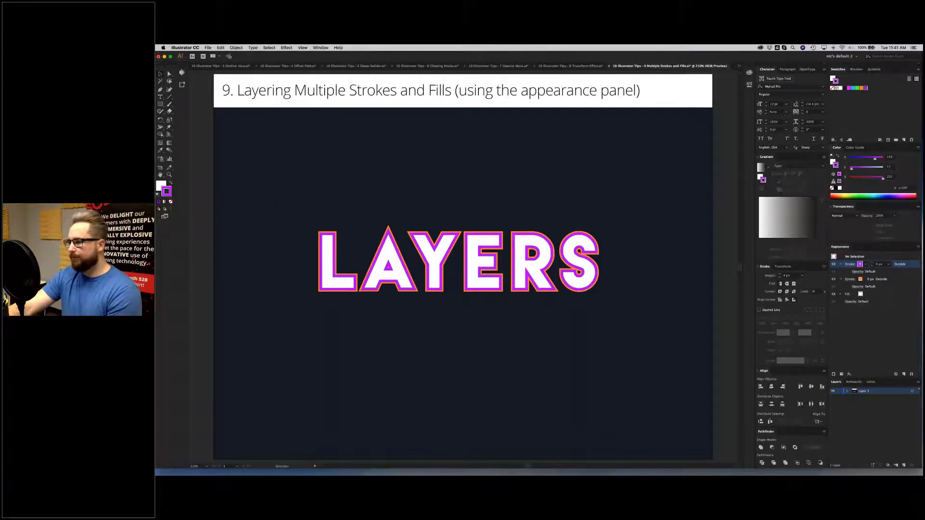
pyautogui.click(427, 238)
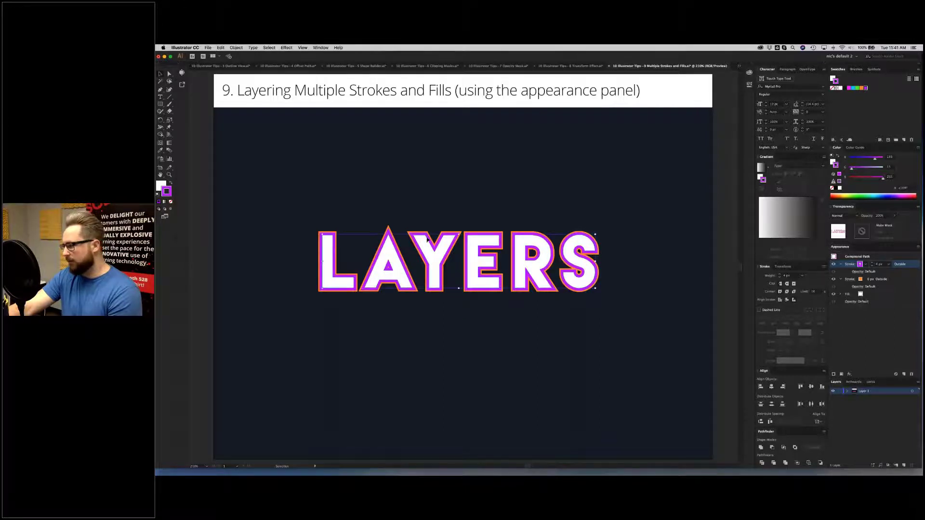
pyautogui.click(286, 48)
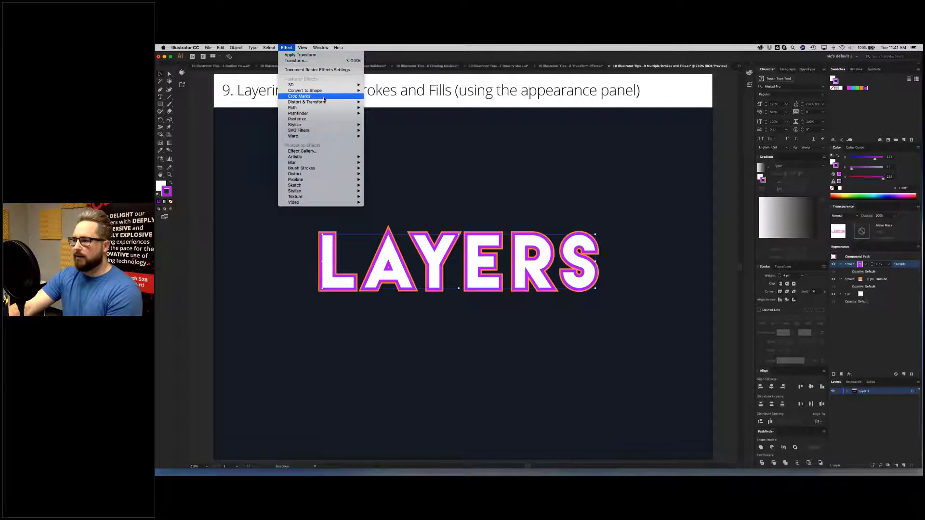
pyautogui.moveTo(333, 102)
pyautogui.click(380, 119)
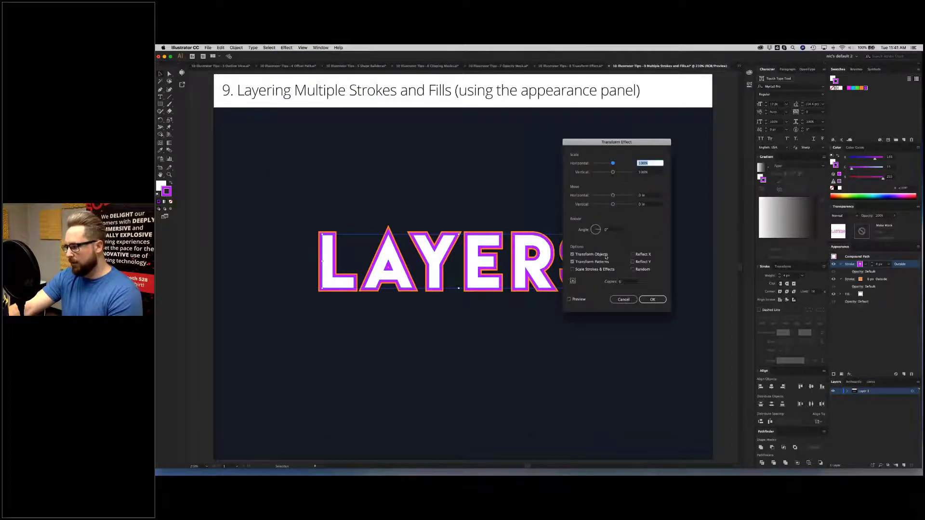
pyautogui.click(569, 300)
pyautogui.click(613, 196)
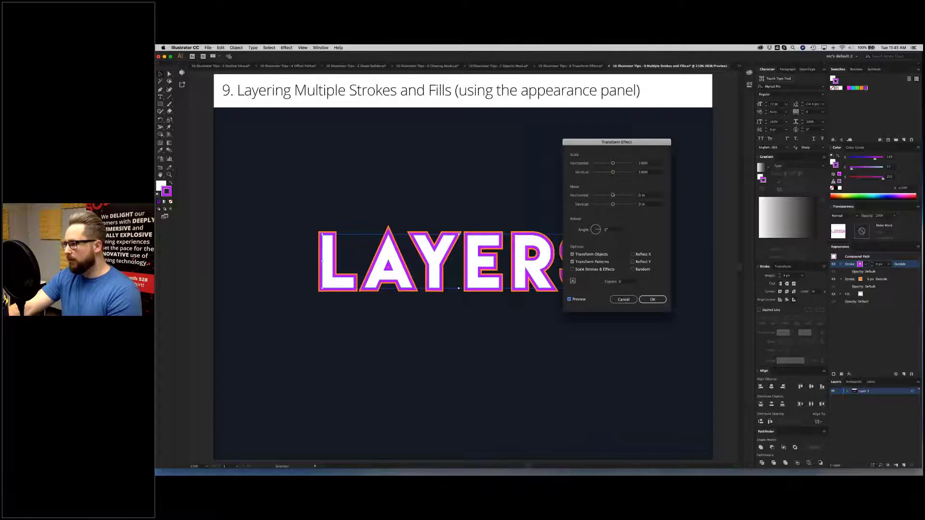
pyautogui.moveTo(613, 196); pyautogui.dragTo(615, 204)
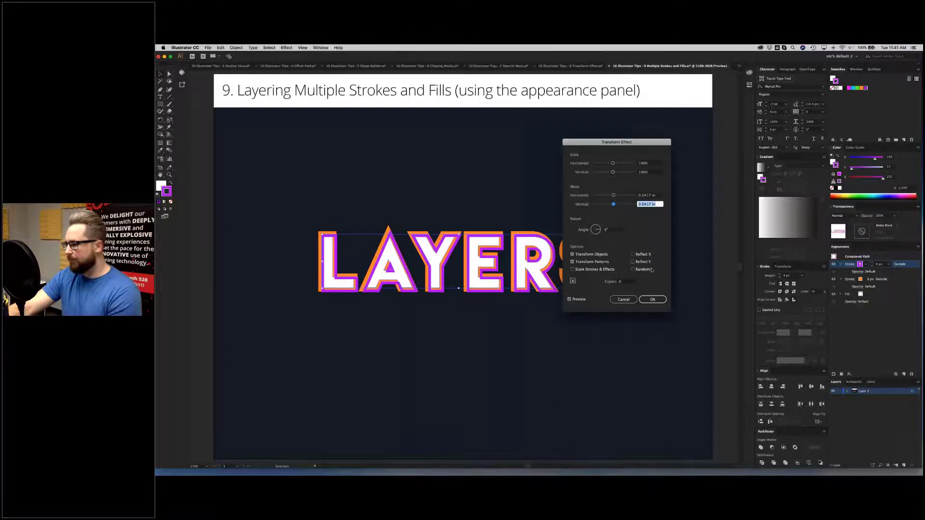
pyautogui.click(653, 299)
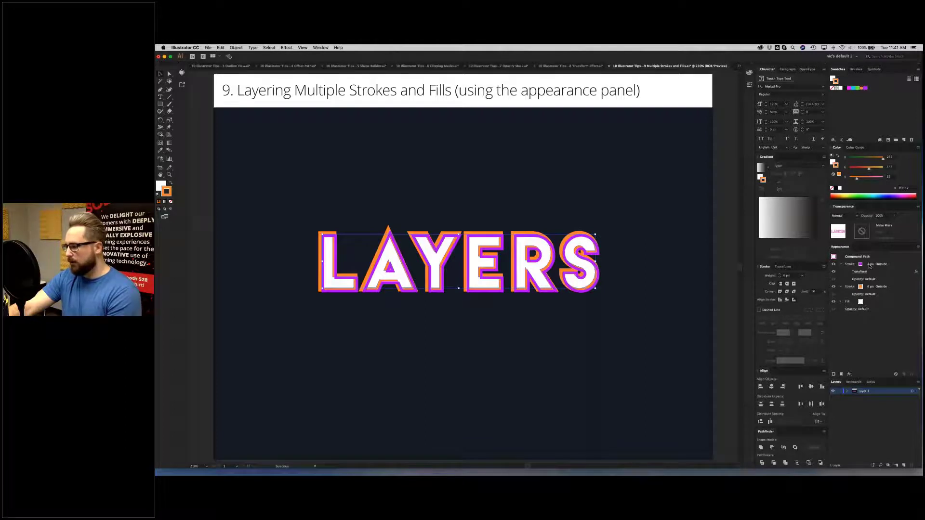
pyautogui.press('super+shift+a')
pyautogui.click(883, 287)
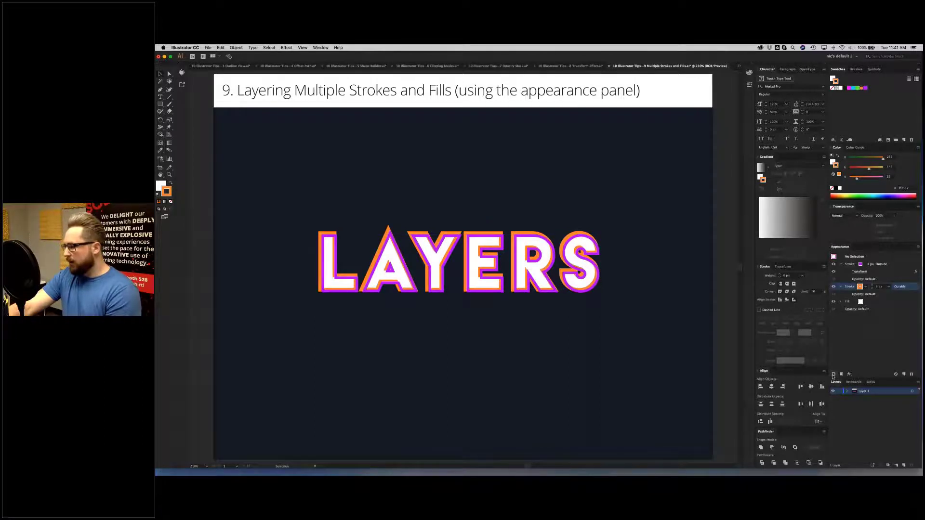
pyautogui.click(834, 375)
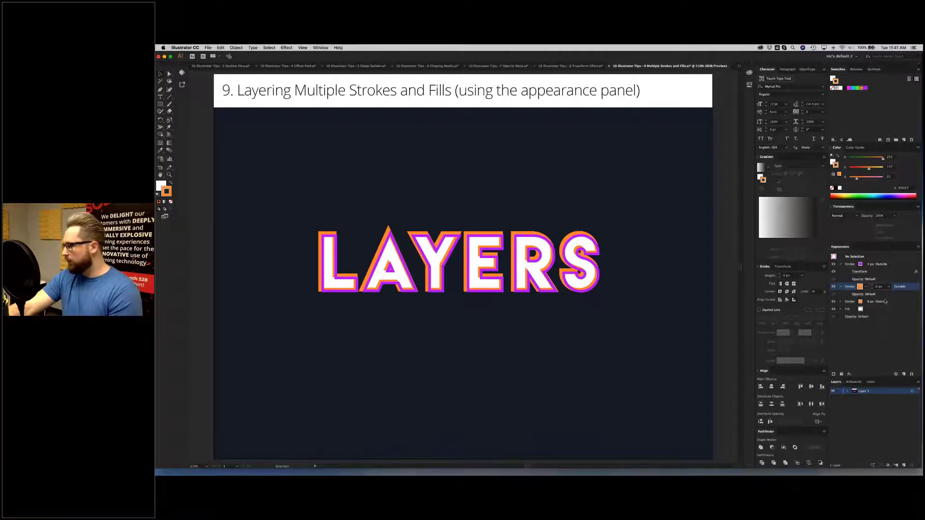
pyautogui.click(866, 287)
pyautogui.click(824, 297)
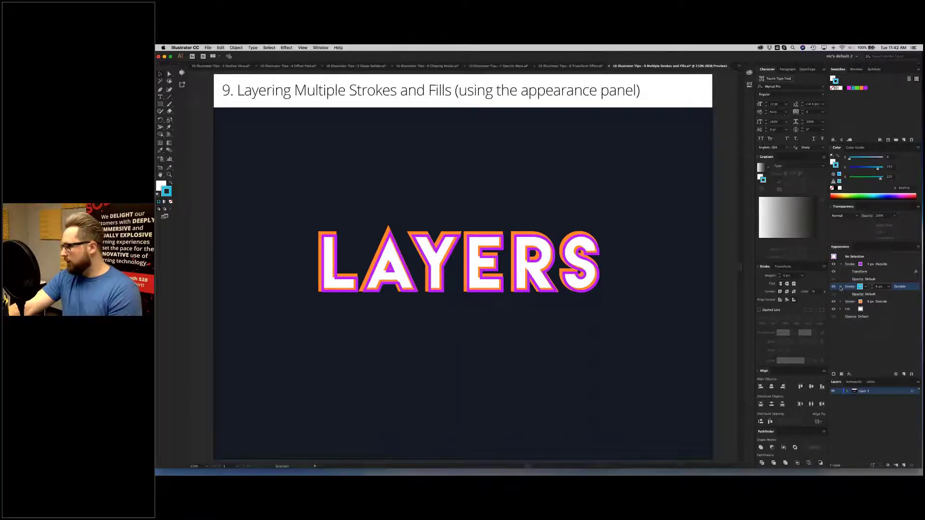
pyautogui.click(890, 287)
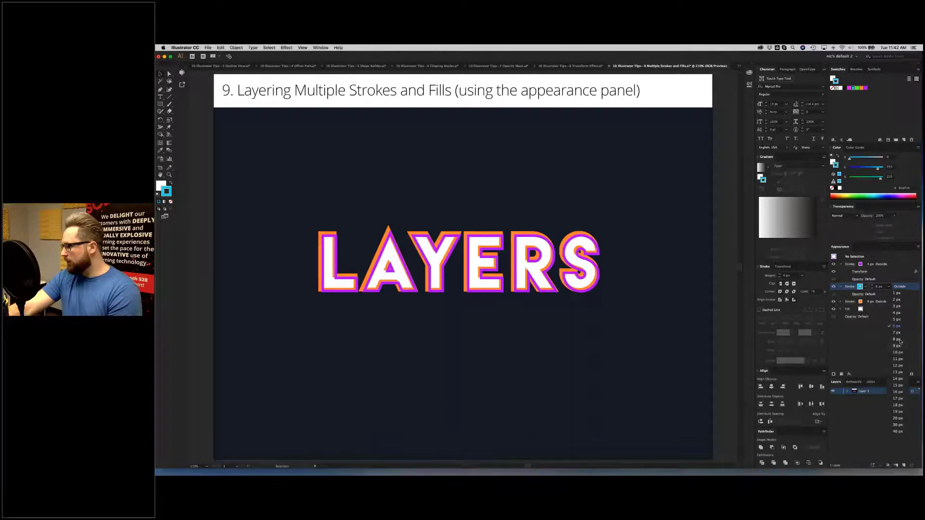
pyautogui.click(898, 352)
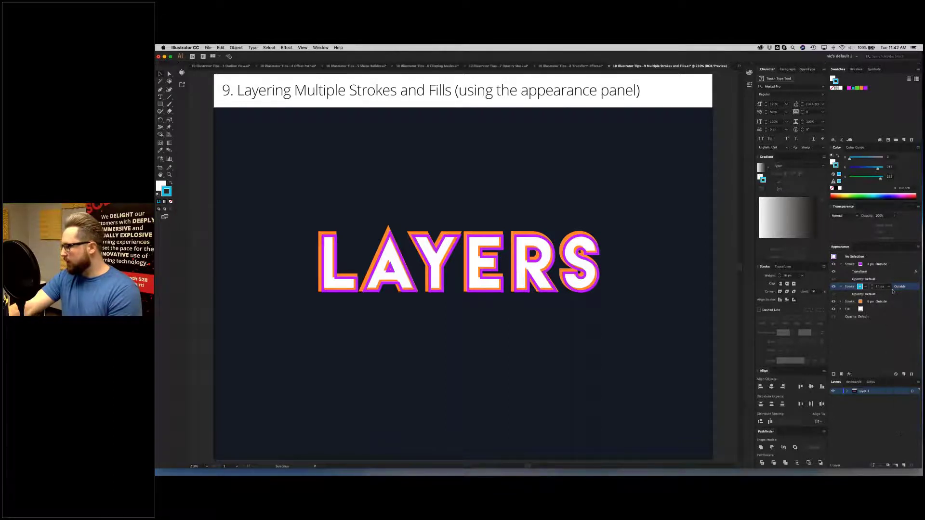
# Step: Add a third stroke to the LAYERS lettering and colour it light blue
pyautogui.click(582, 254)
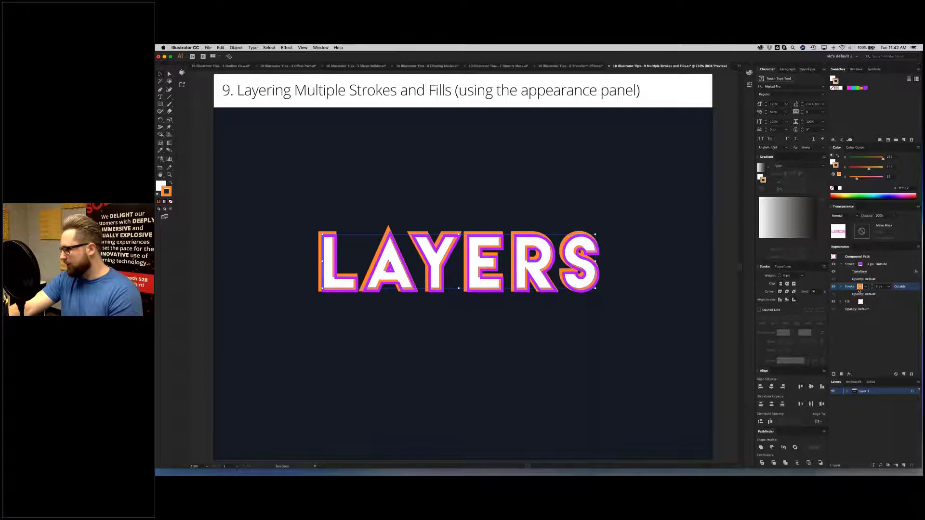
pyautogui.press('super+alt+slash')
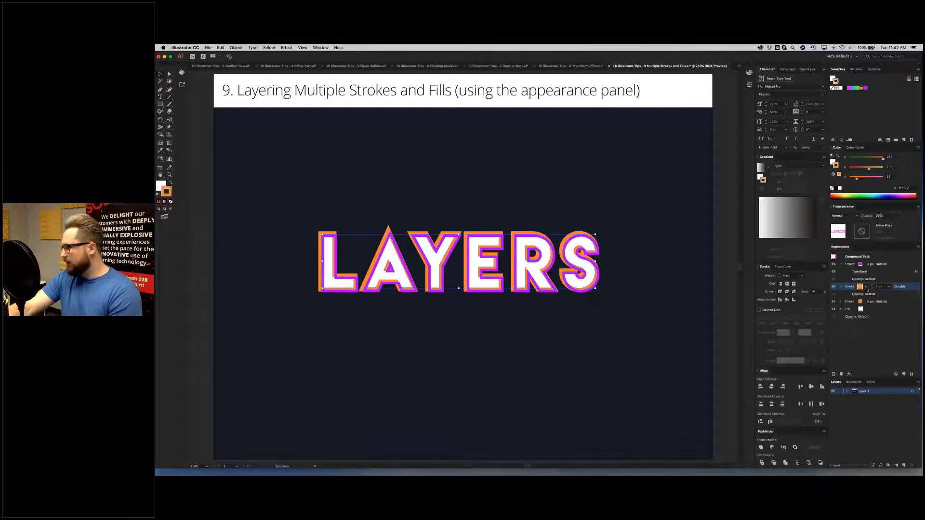
pyautogui.click(866, 287)
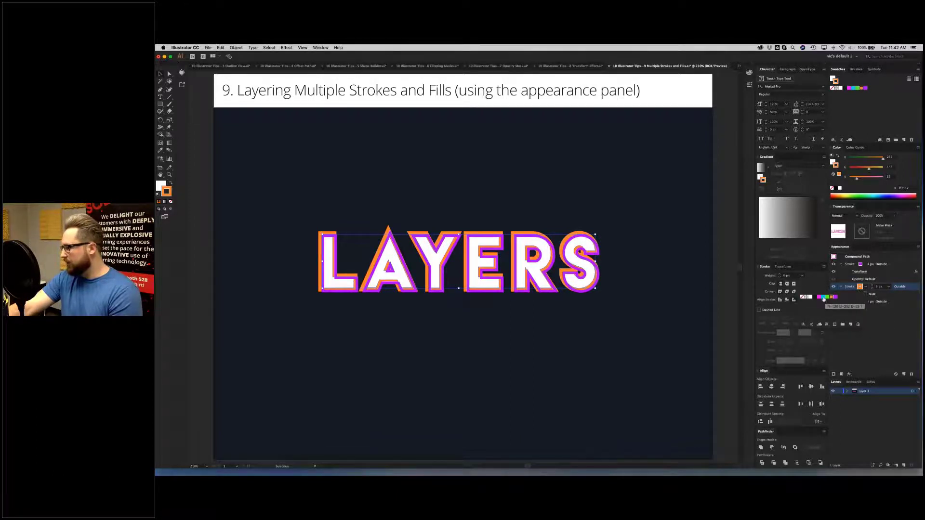
pyautogui.click(820, 297)
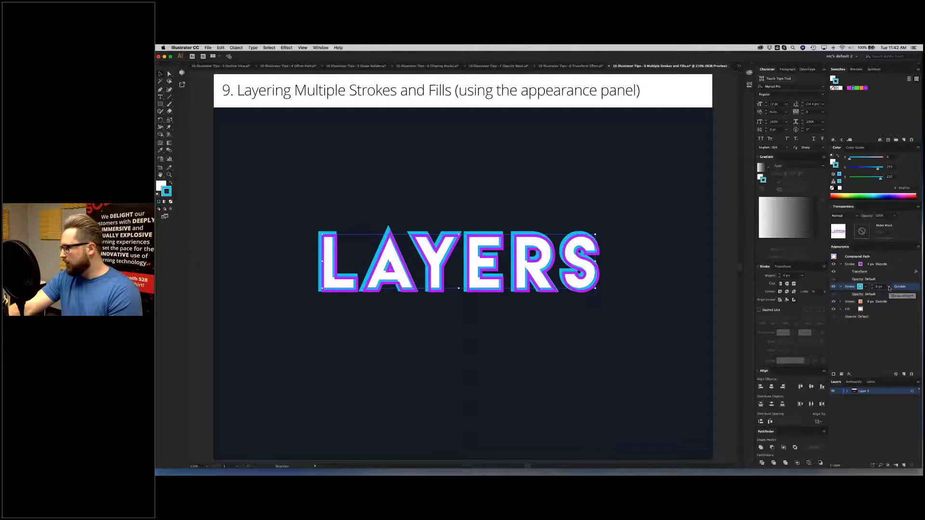
# Step: Set the light blue stroke's weight to 10 px and move it beneath the orange stroke in the stacking order
pyautogui.click(890, 287)
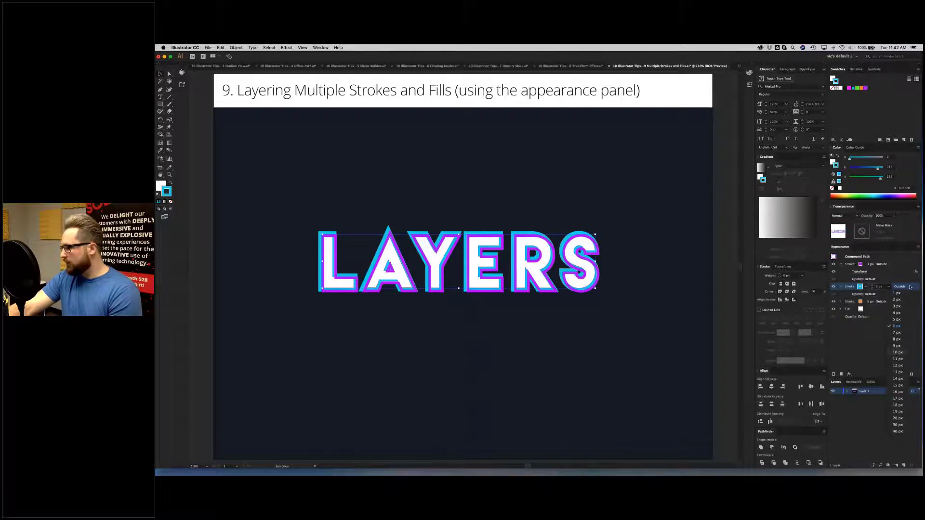
pyautogui.write('10')
pyautogui.press('Return')
pyautogui.moveTo(906, 288)
pyautogui.mouseDown()
pyautogui.moveTo(901, 305)
pyautogui.moveTo(889, 303)
pyautogui.mouseUp()
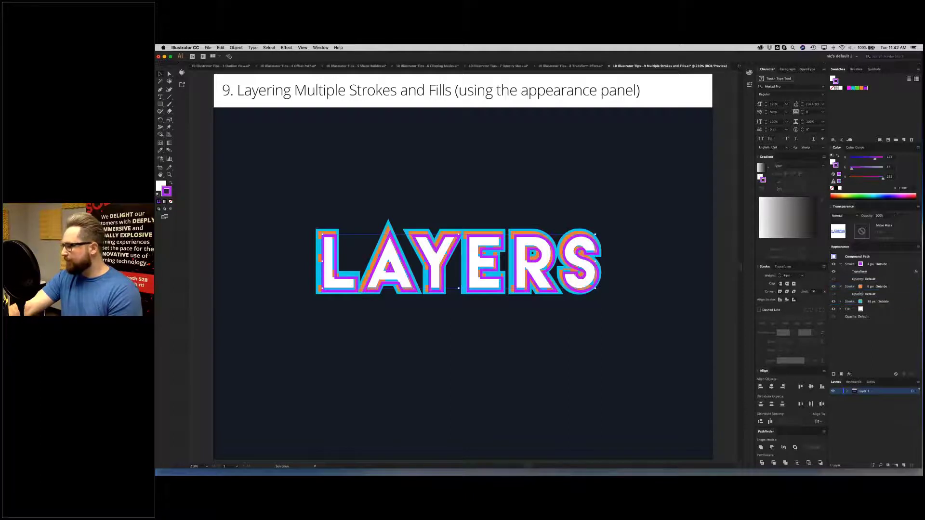
# Step: Apply a Gaussian Blur with a radius of about 21 pixels to the light blue stroke and deselect the lettering
pyautogui.click(900, 302)
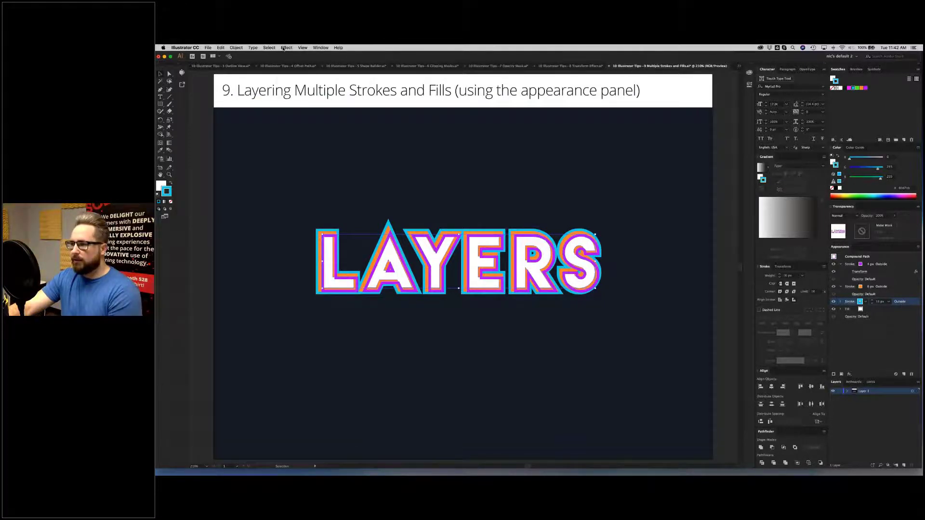
pyautogui.click(285, 48)
pyautogui.moveTo(340, 162)
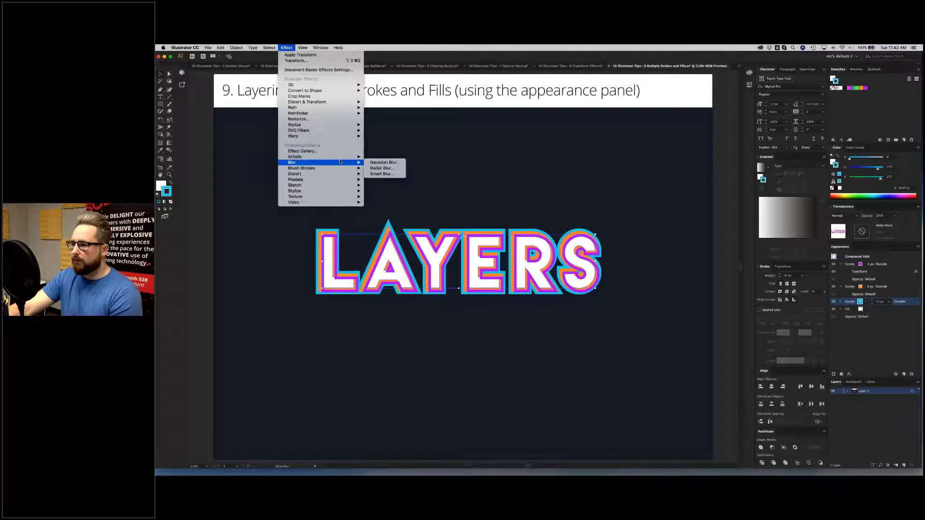
pyautogui.click(385, 163)
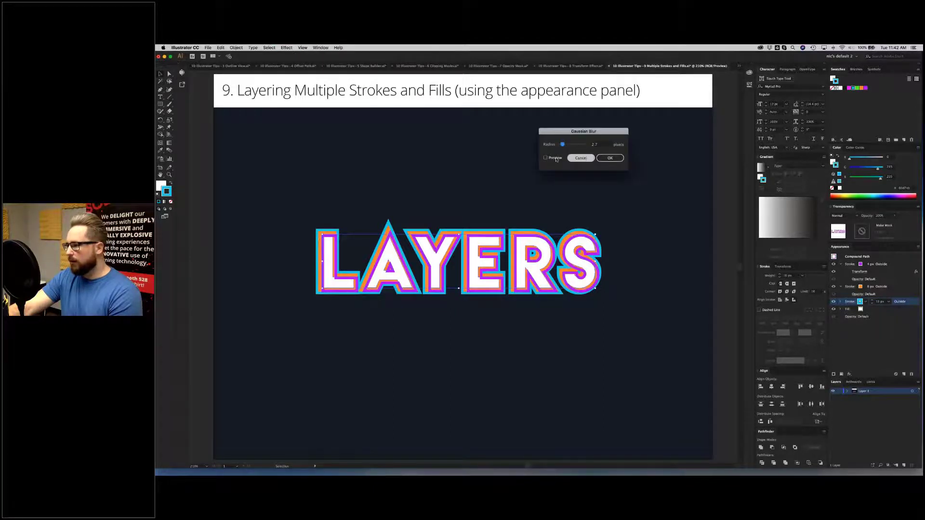
pyautogui.click(555, 157)
pyautogui.moveTo(563, 144); pyautogui.dragTo(576, 145)
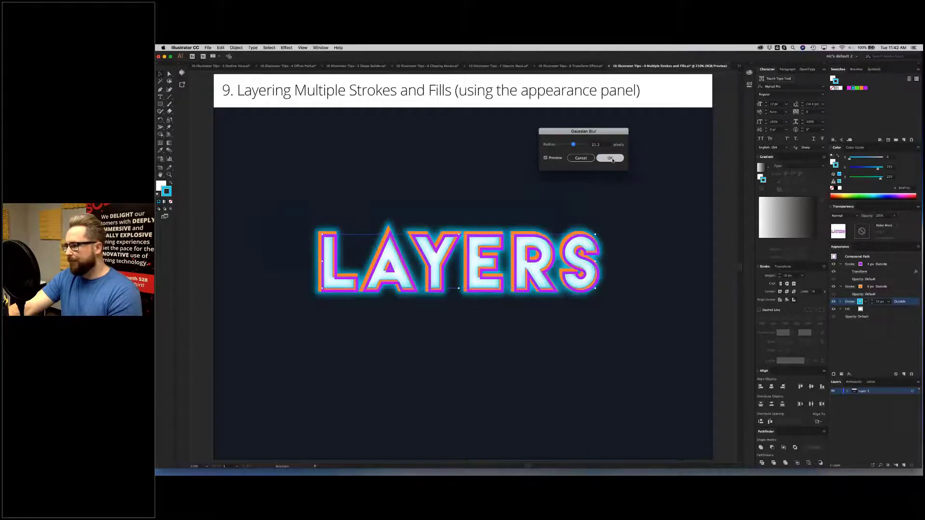
pyautogui.press('Return')
pyautogui.click(452, 183)
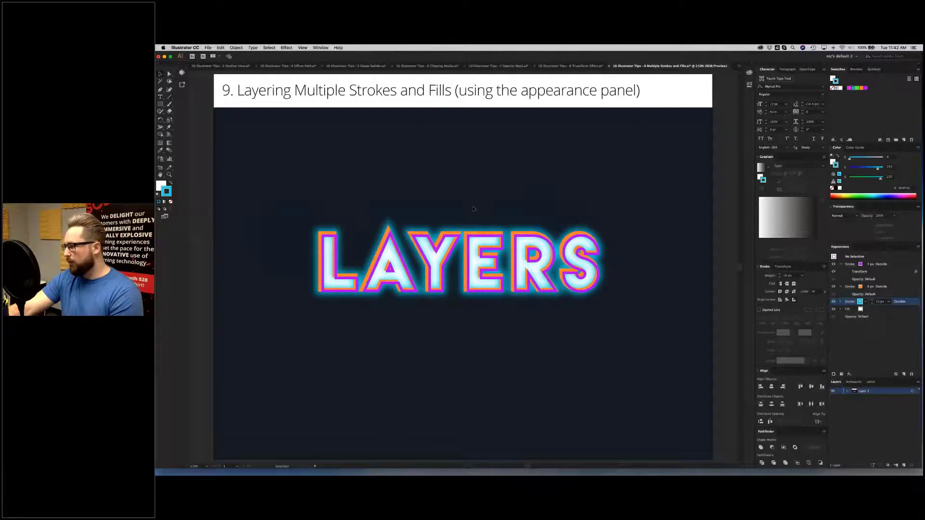
# Step: Reduce the light blue stroke's Gaussian Blur radius to 5.3 pixels and deselect the lettering
pyautogui.click(478, 260)
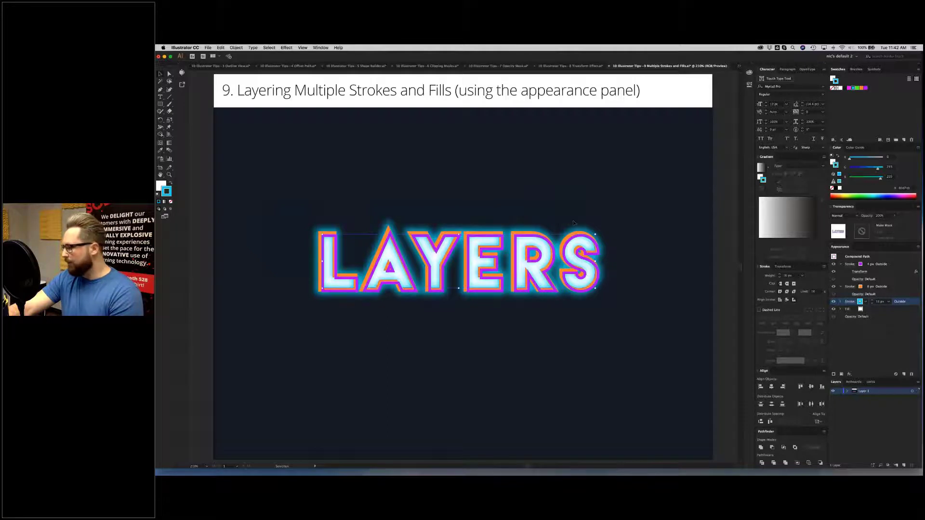
pyautogui.click(841, 301)
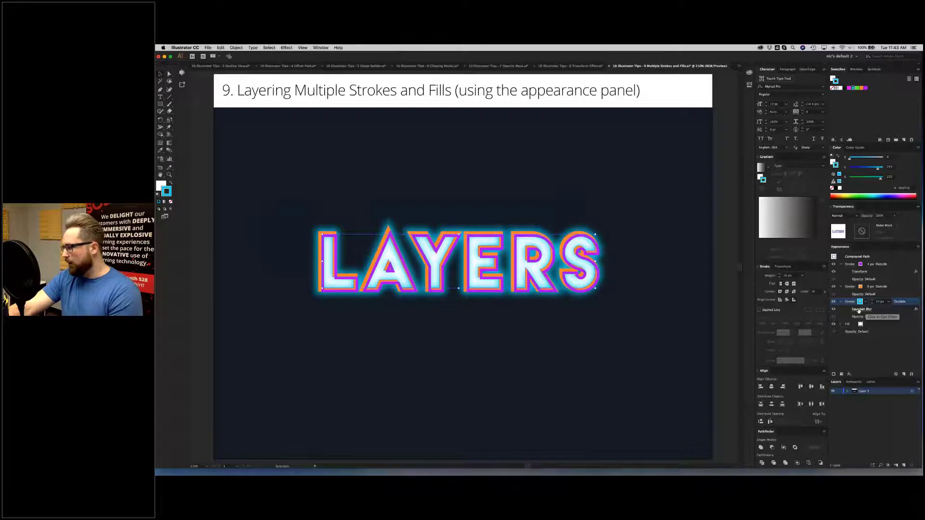
pyautogui.click(862, 308)
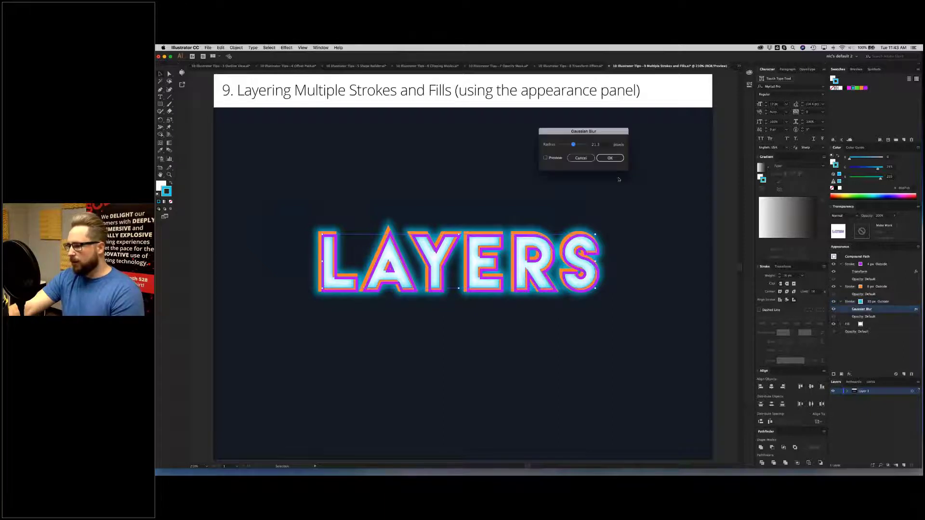
pyautogui.moveTo(574, 145); pyautogui.dragTo(567, 144)
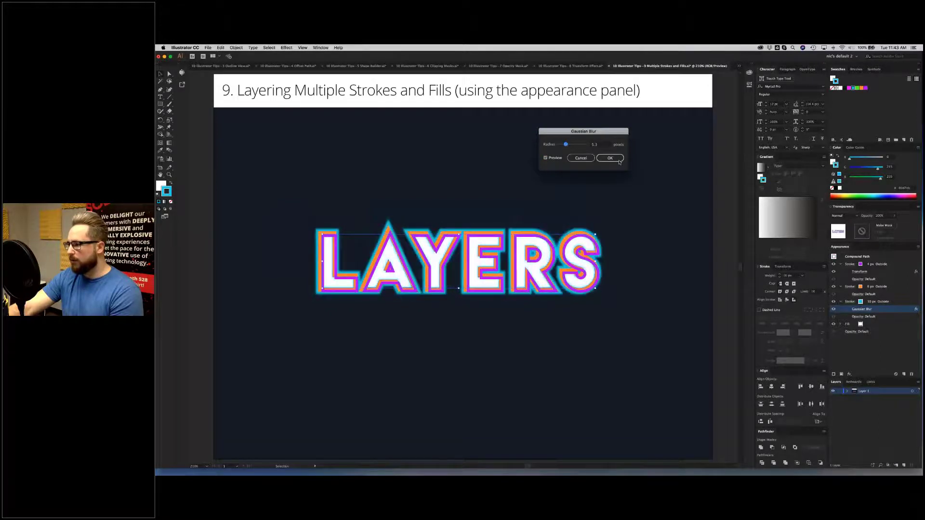
pyautogui.press('Return')
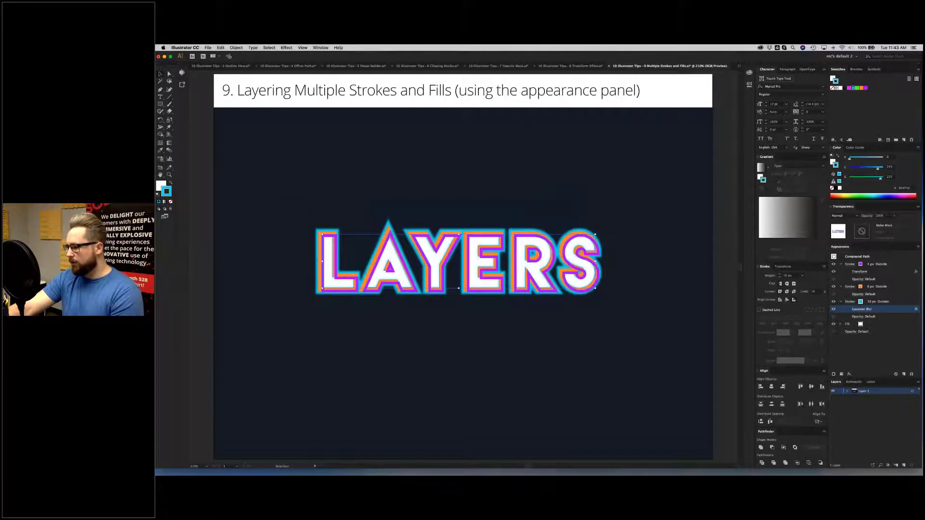
pyautogui.click(604, 192)
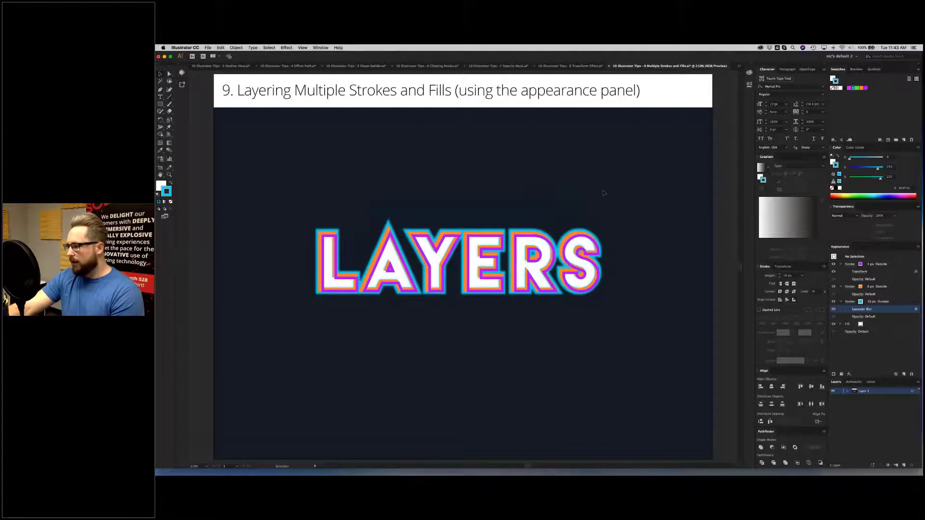
# Step: Delete the orange stroke from the LAYERS lettering and deselect it
pyautogui.click(589, 242)
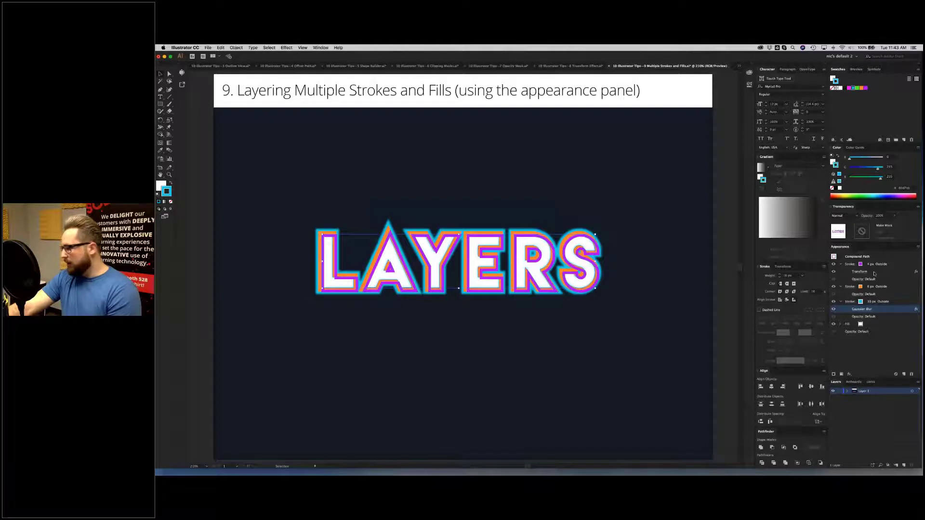
pyautogui.click(888, 288)
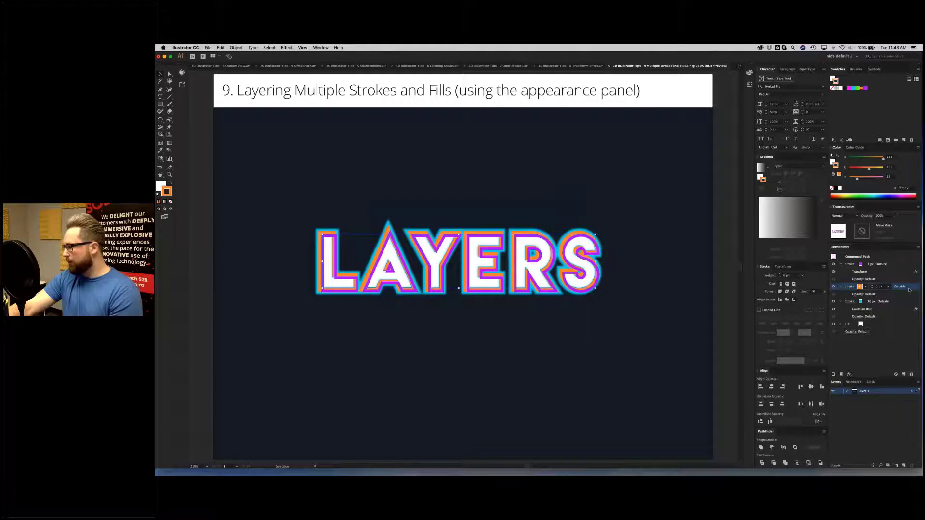
pyautogui.click(912, 374)
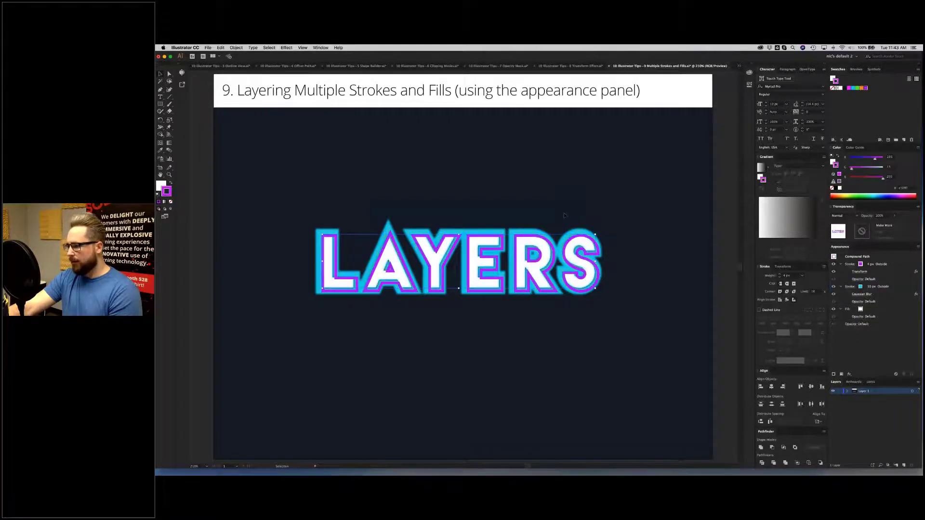
pyautogui.click(516, 181)
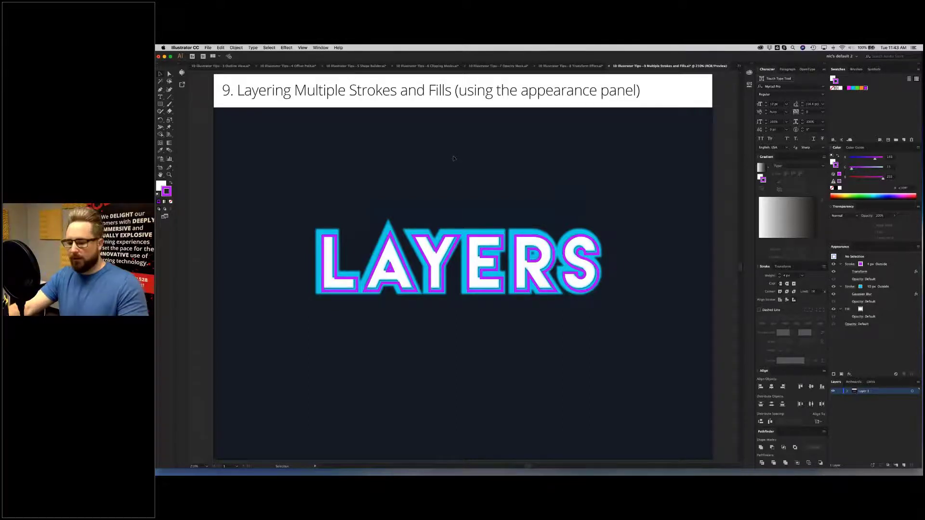
# Step: Switch to the Object Blend document, make a blend from the orange square and the crimson square inside it, and deselect the result
pyautogui.press('a')
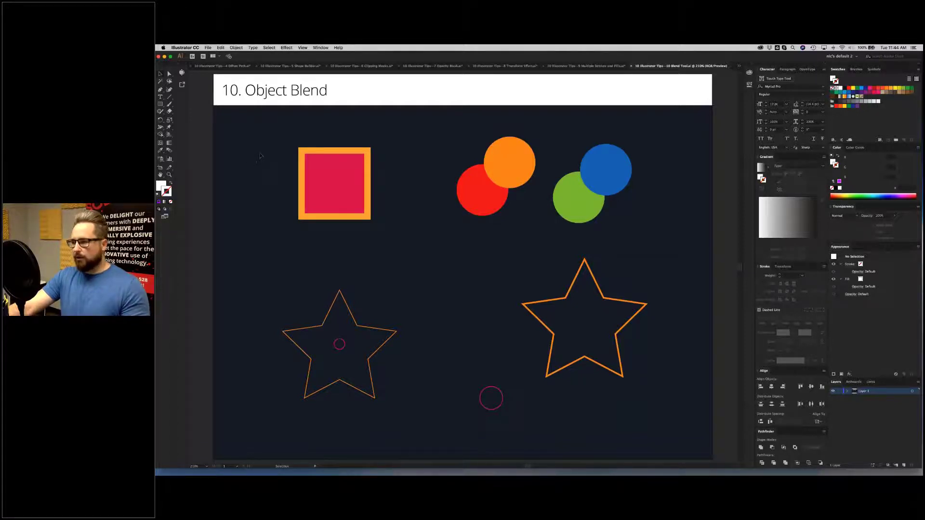
pyautogui.press('z')
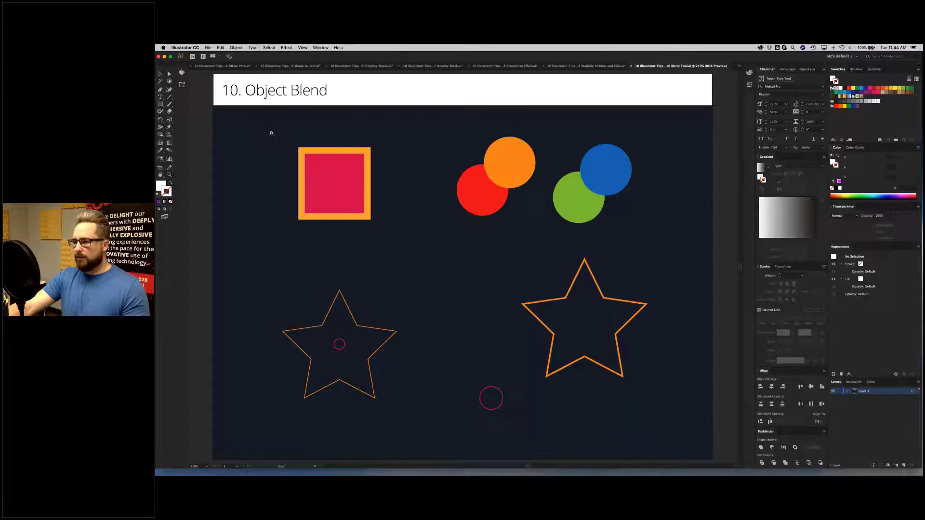
pyautogui.moveTo(272, 131); pyautogui.dragTo(408, 249)
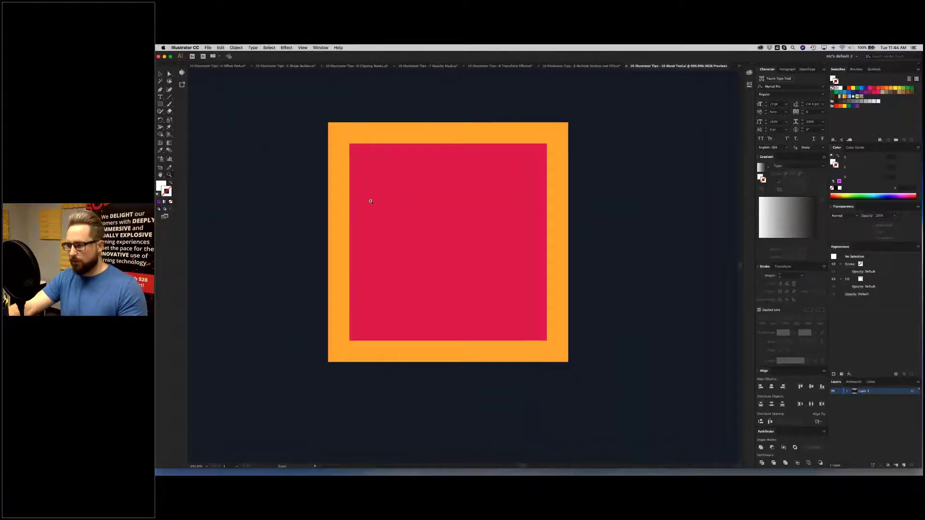
pyautogui.press('v')
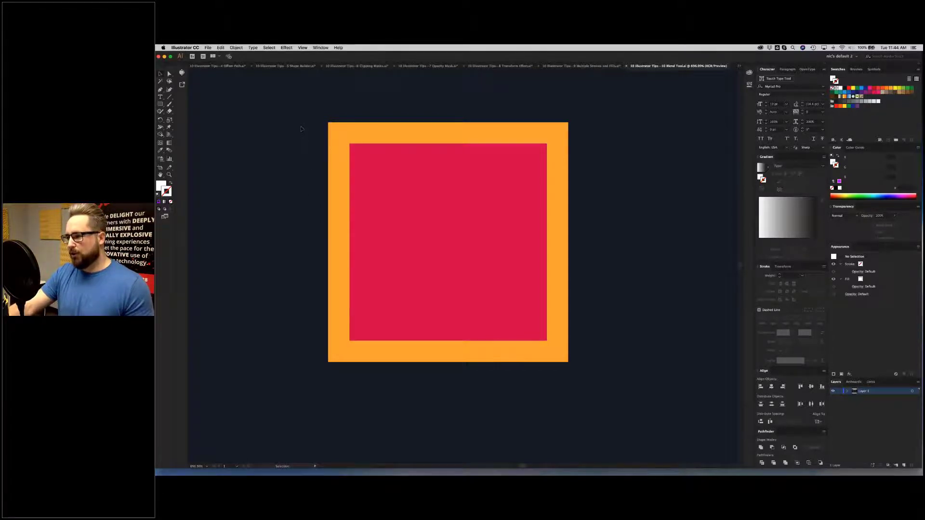
pyautogui.moveTo(627, 381); pyautogui.dragTo(255, 125)
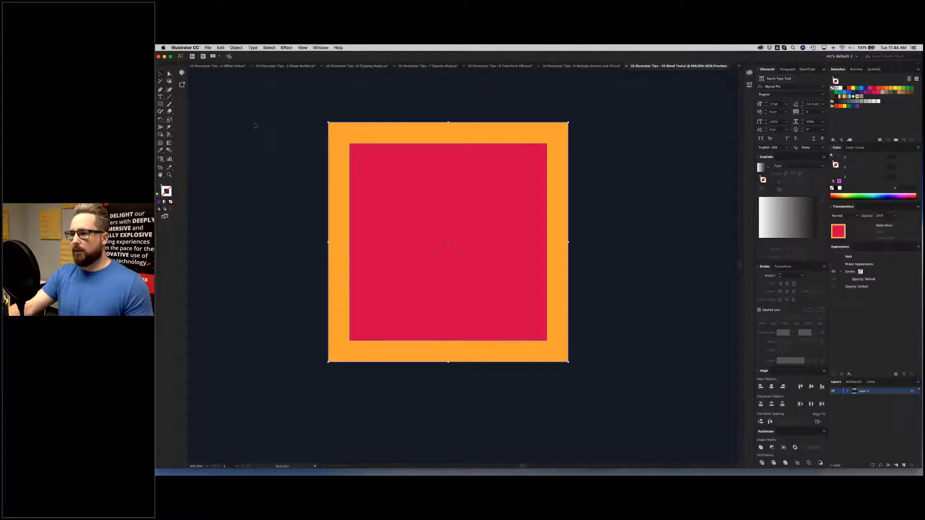
pyautogui.click(236, 47)
pyautogui.moveTo(251, 176)
pyautogui.moveTo(276, 194)
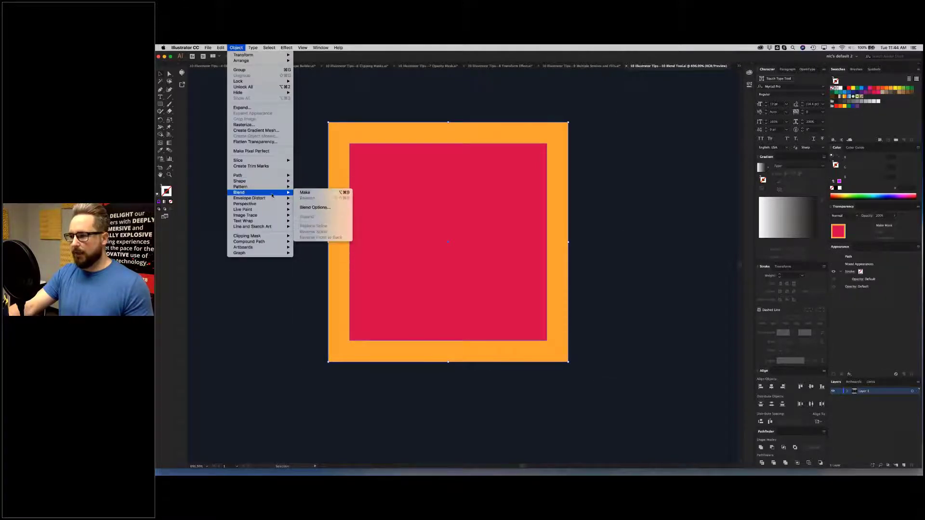
pyautogui.click(304, 192)
pyautogui.click(629, 168)
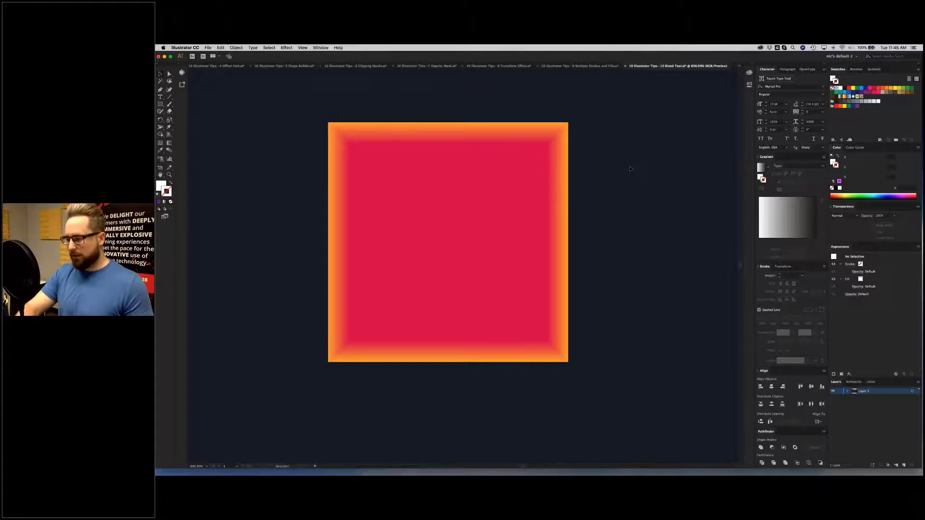
# Step: Set the square blend's spacing to Specified Steps with 10 steps, with the preview turned on, and deselect it
pyautogui.press('a')
pyautogui.press('super+equal')
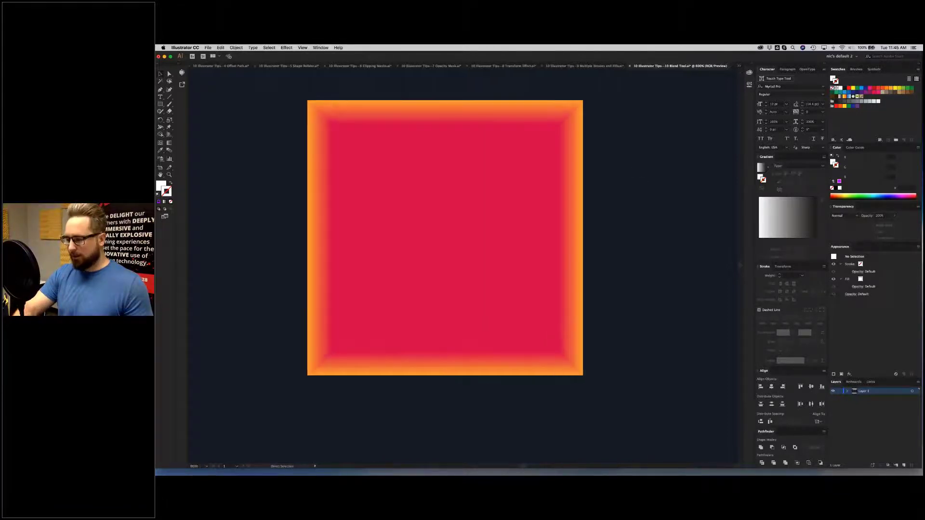
pyautogui.press('super+equal')
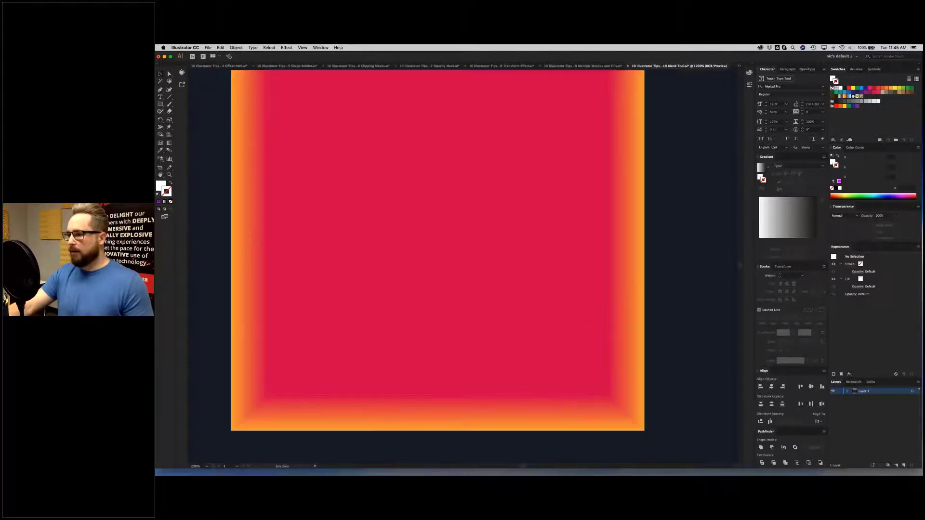
pyautogui.moveTo(472, 227); pyautogui.dragTo(500, 306)
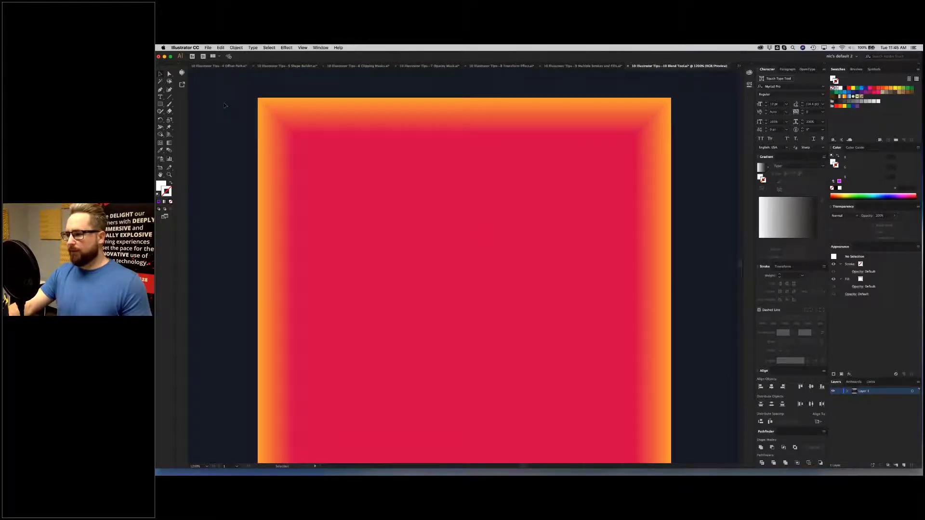
pyautogui.click(283, 150)
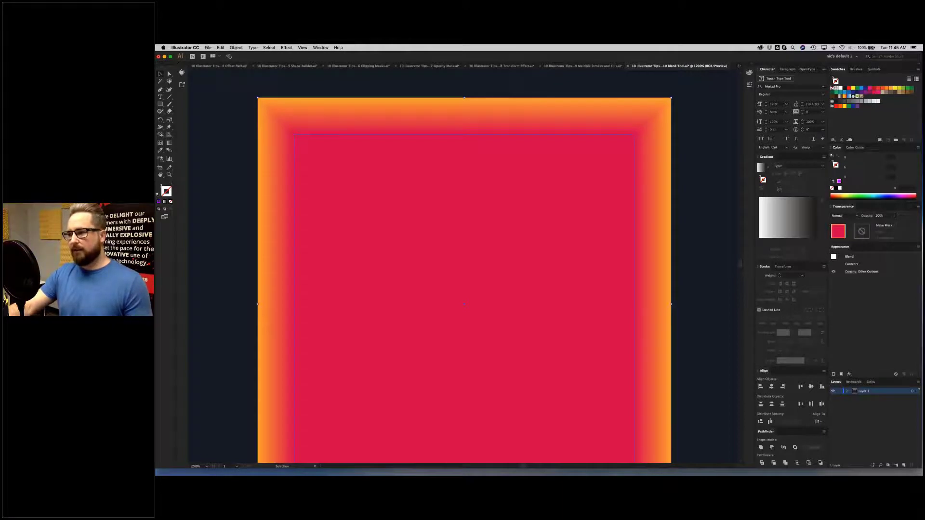
pyautogui.click(236, 48)
pyautogui.moveTo(270, 192)
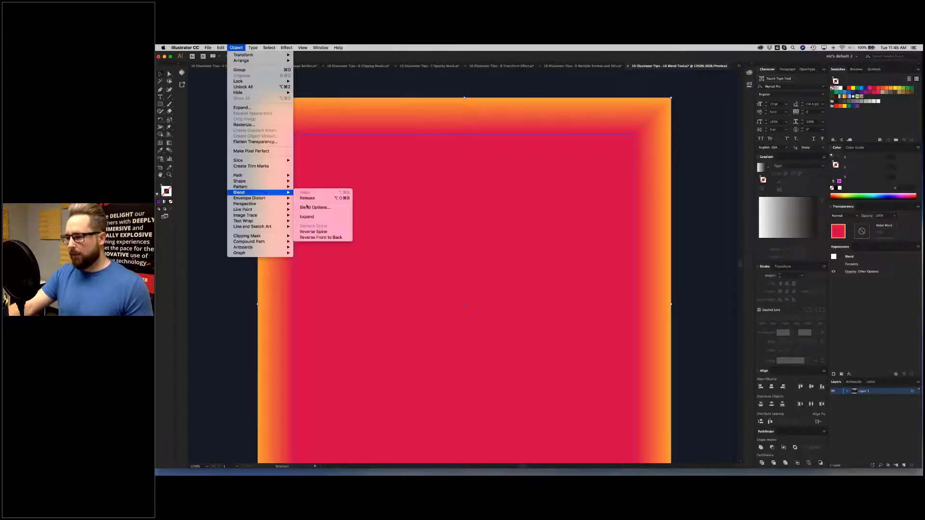
pyautogui.click(308, 208)
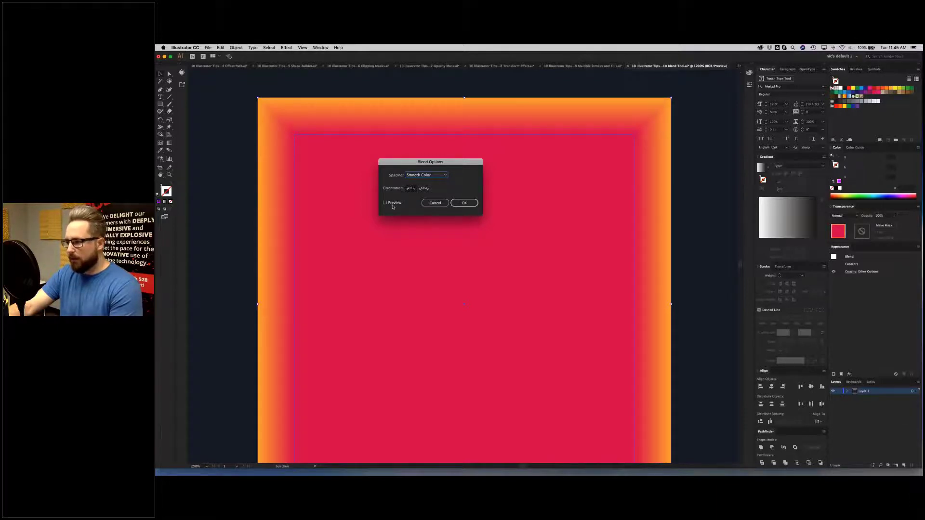
pyautogui.click(396, 202)
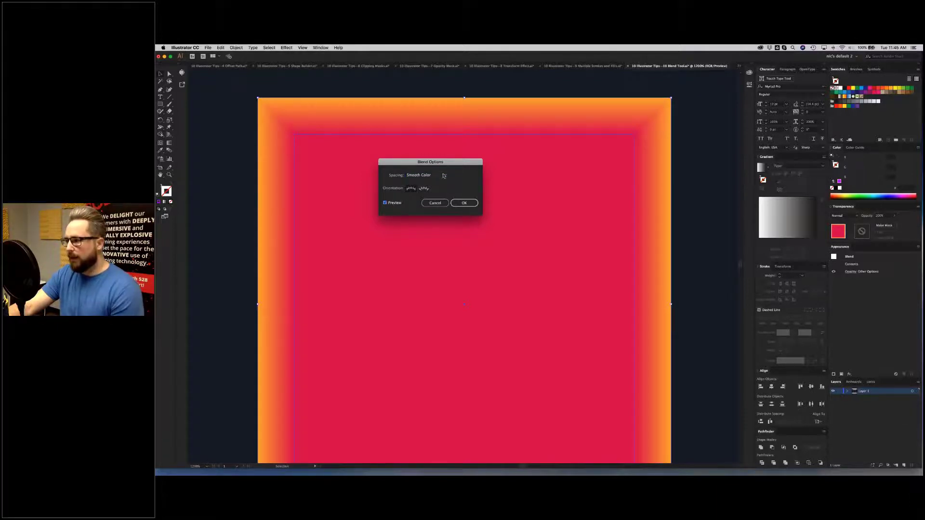
pyautogui.click(444, 175)
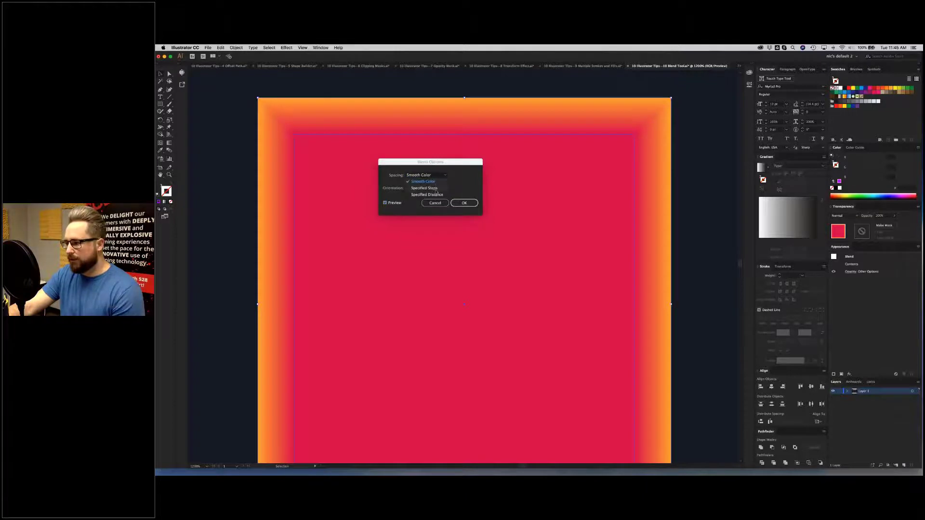
pyautogui.click(429, 188)
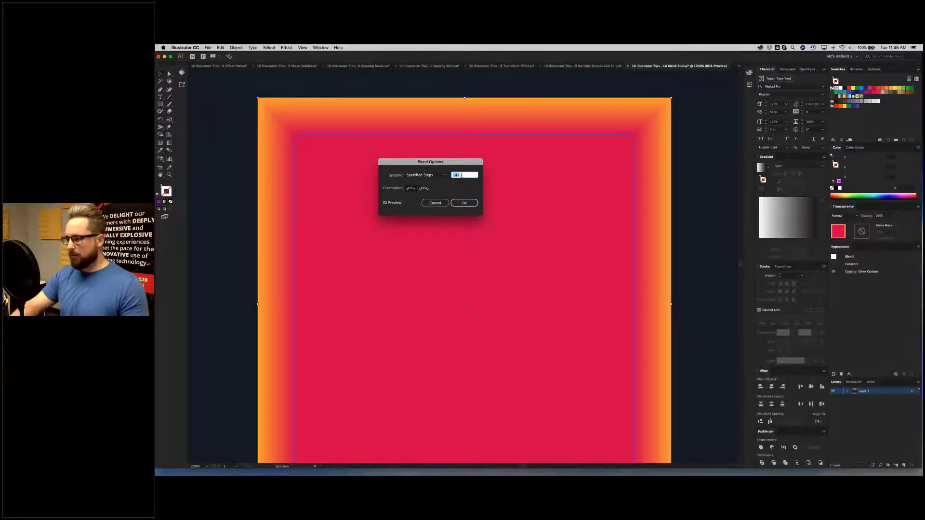
pyautogui.write('10')
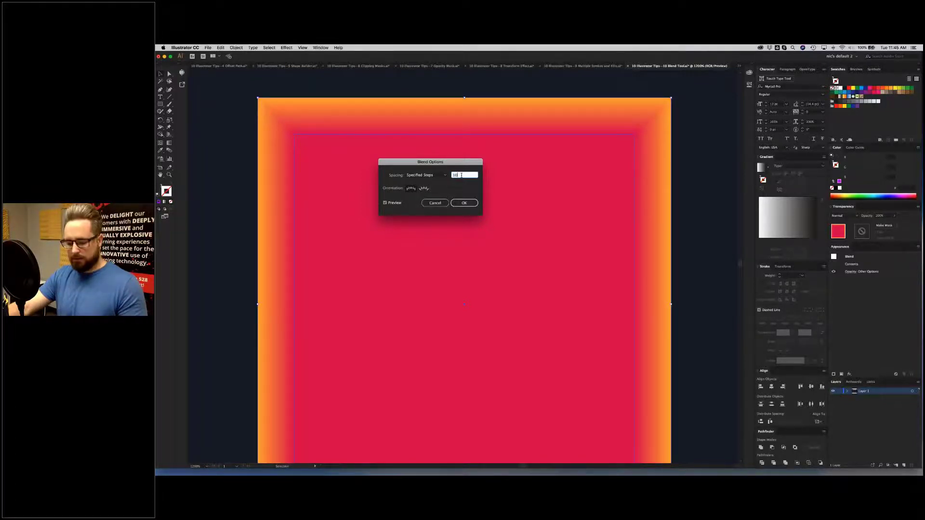
pyautogui.press('Tab')
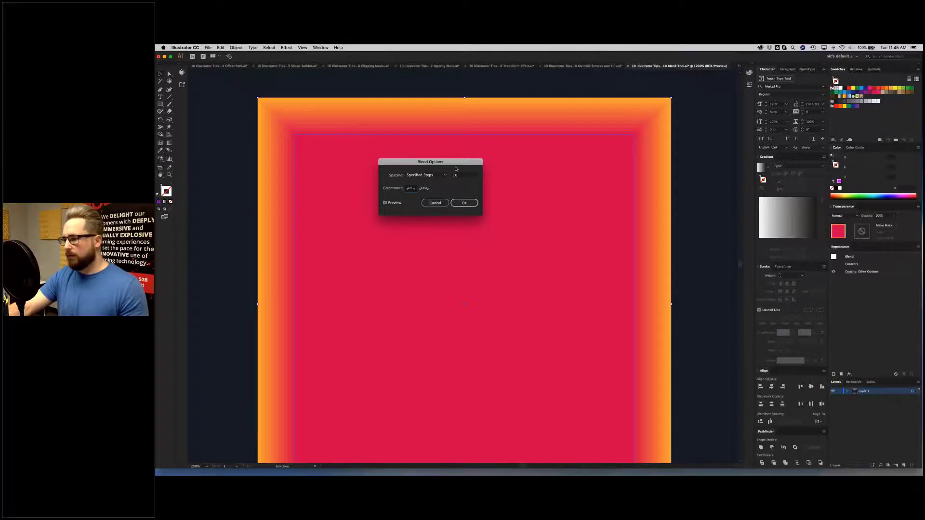
pyautogui.click(465, 203)
pyautogui.click(693, 179)
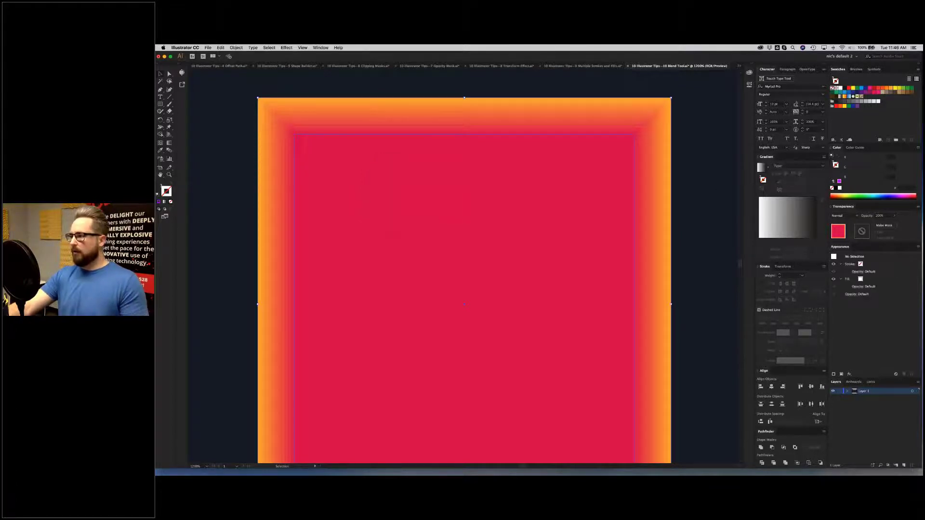
# Step: Select the overlapping red and orange circles and set the blend spacing to Specified Steps with 4 steps
pyautogui.press('a')
pyautogui.press('super+0')
pyautogui.press('v')
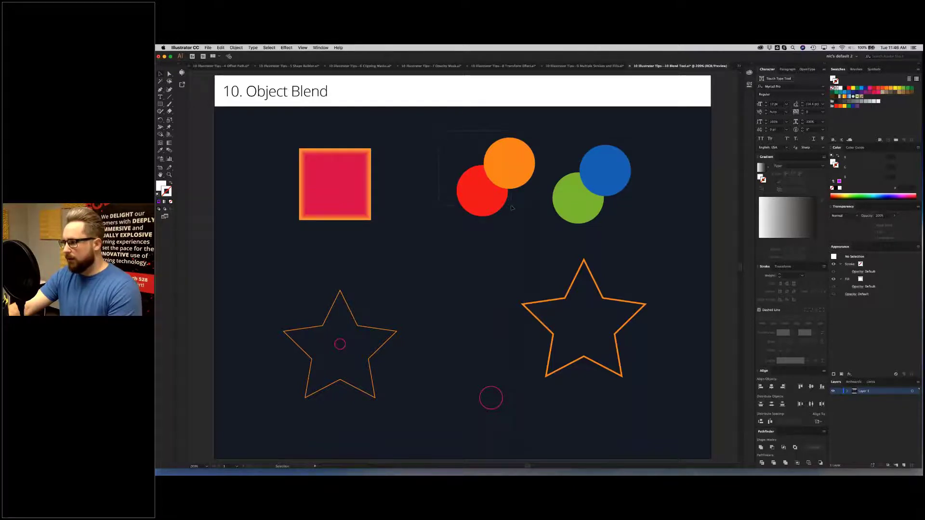
pyautogui.moveTo(511, 207); pyautogui.dragTo(396, 124)
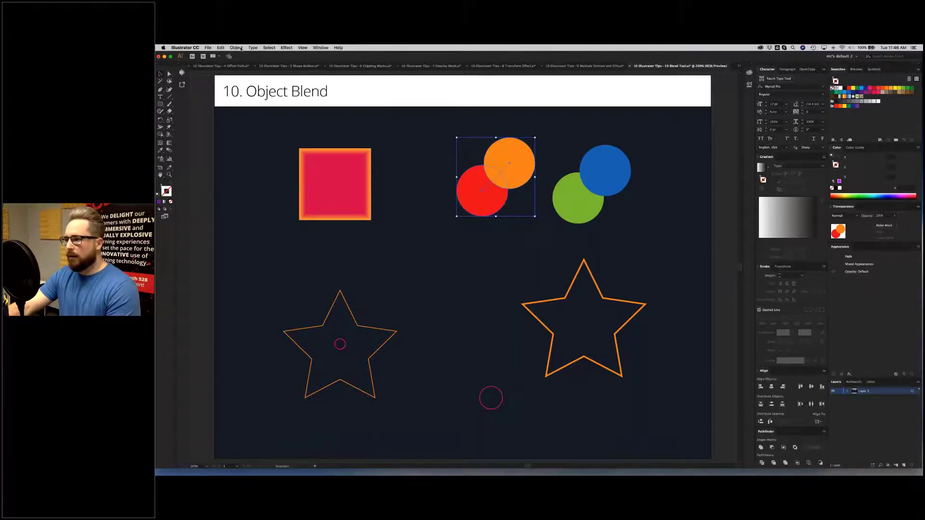
pyautogui.click(539, 166)
pyautogui.click(516, 167)
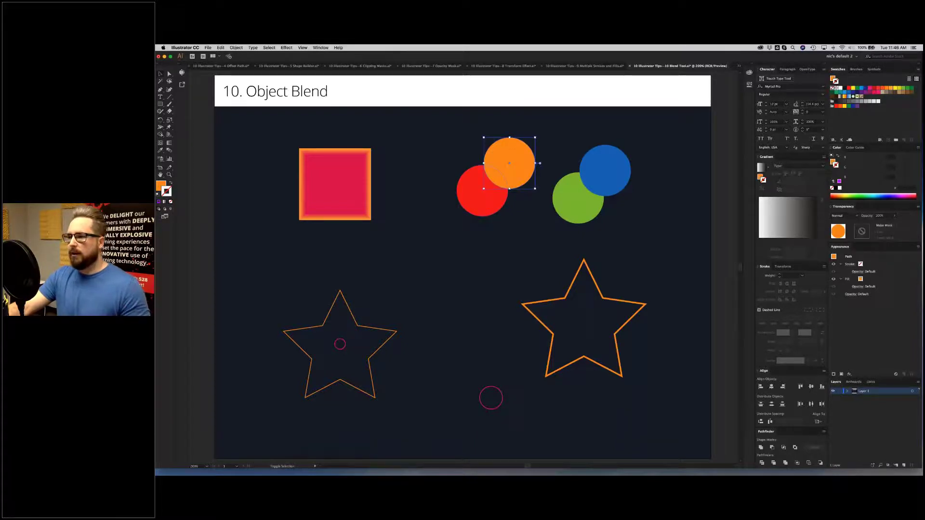
pyautogui.click(236, 47)
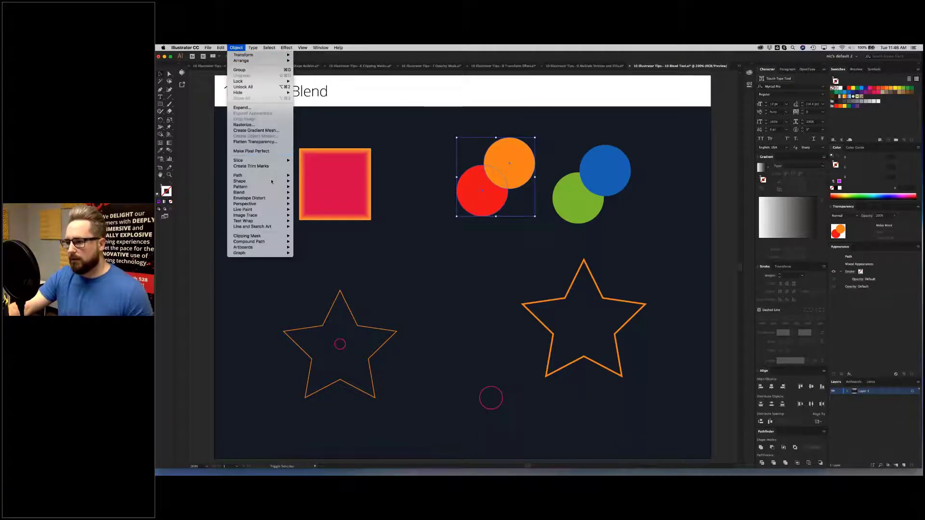
pyautogui.moveTo(269, 193)
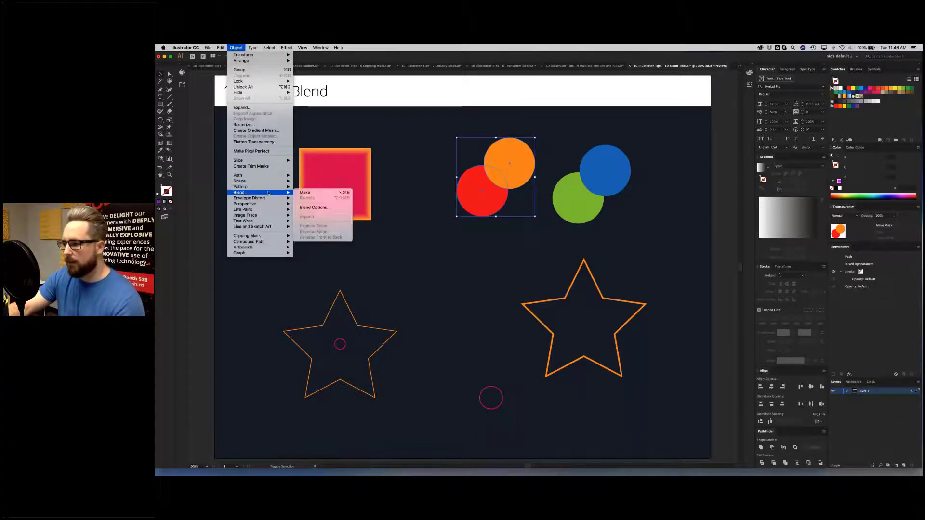
pyautogui.click(309, 208)
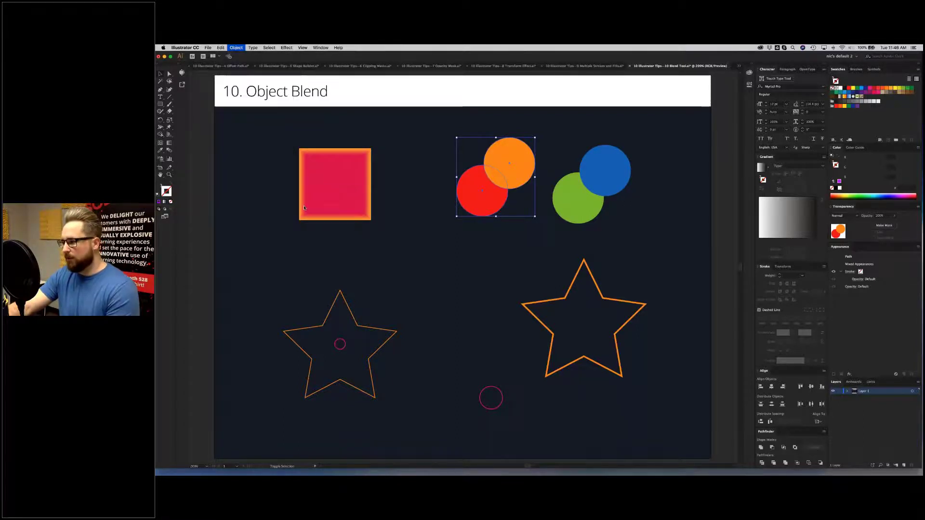
pyautogui.moveTo(422, 162); pyautogui.dragTo(336, 130)
pyautogui.click(340, 143)
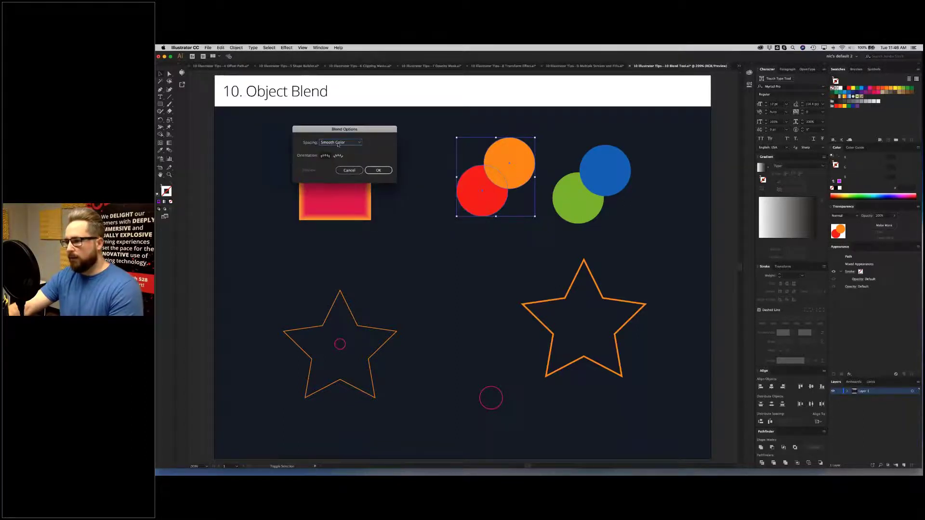
pyautogui.click(336, 156)
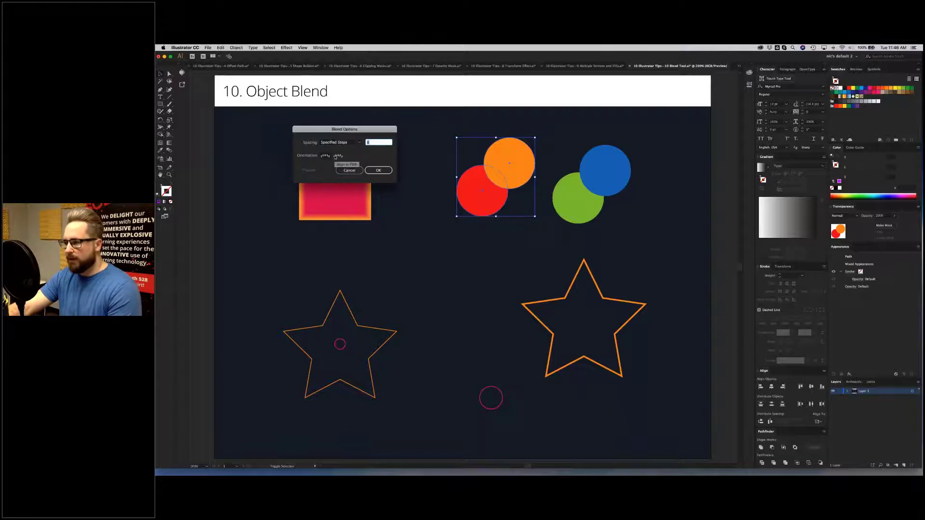
pyautogui.write('4')
pyautogui.press('Tab')
pyautogui.press('Return')
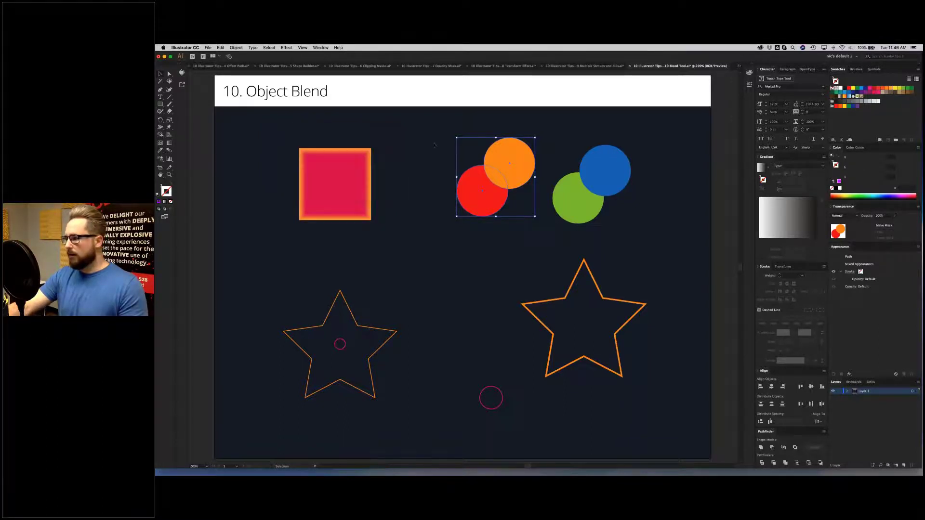
# Step: Try a blend between the orange and red circles and undo it
pyautogui.click(434, 144)
pyautogui.click(486, 160)
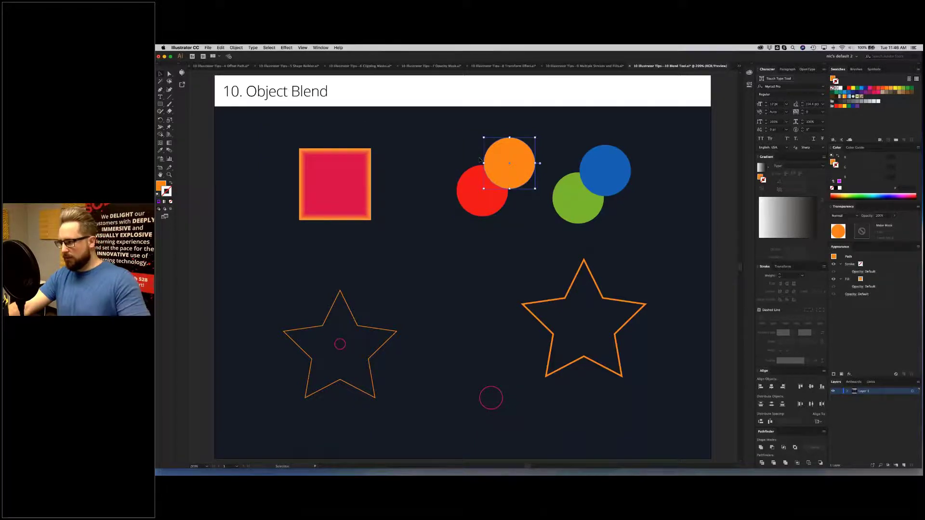
pyautogui.click(475, 191)
pyautogui.click(507, 163)
pyautogui.keyDown('shift'); pyautogui.click(478, 192); pyautogui.keyUp('shift')
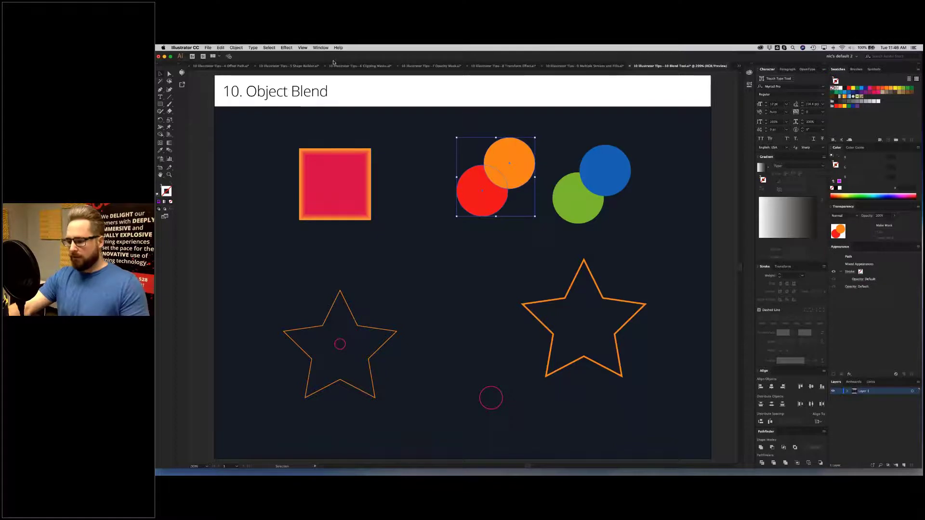
pyautogui.press('super+alt+b')
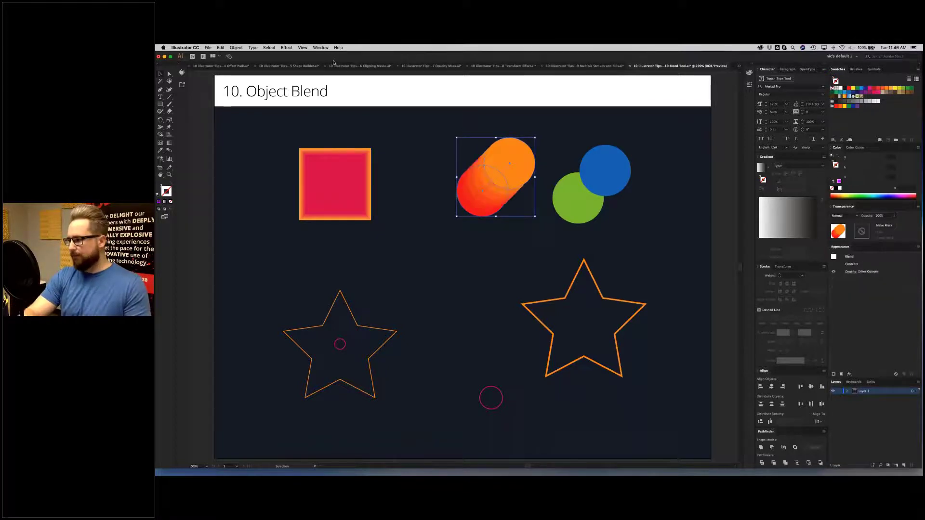
pyautogui.press('super+z')
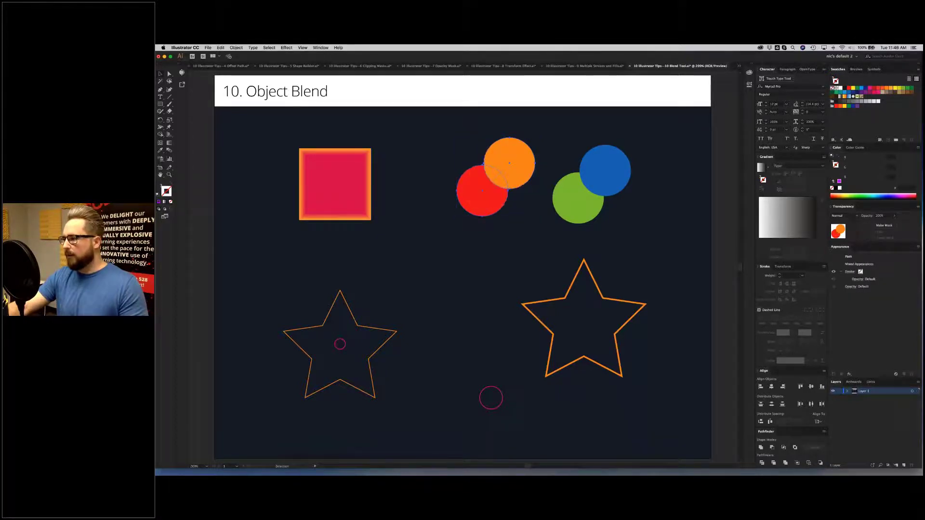
# Step: Reselect the red and orange circles together and make a blend between them
pyautogui.click(446, 149)
pyautogui.moveTo(448, 137); pyautogui.dragTo(503, 171)
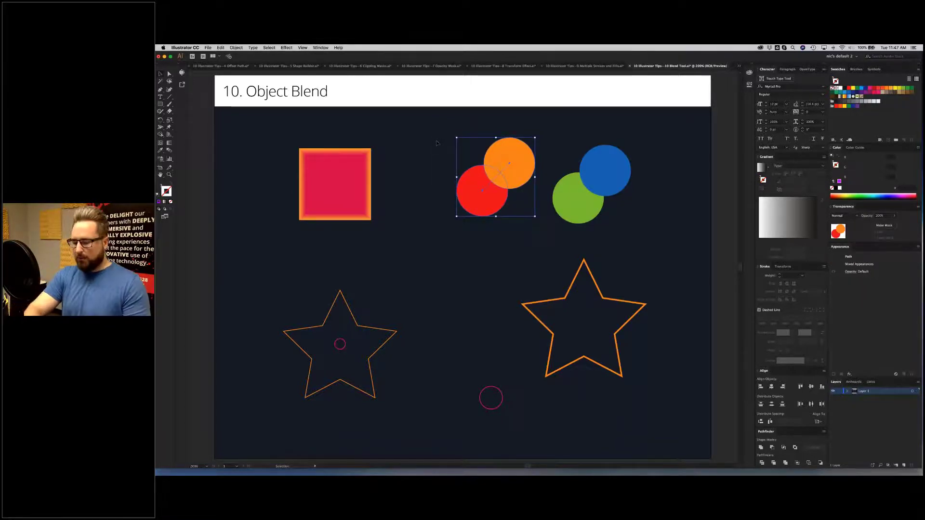
pyautogui.press('a')
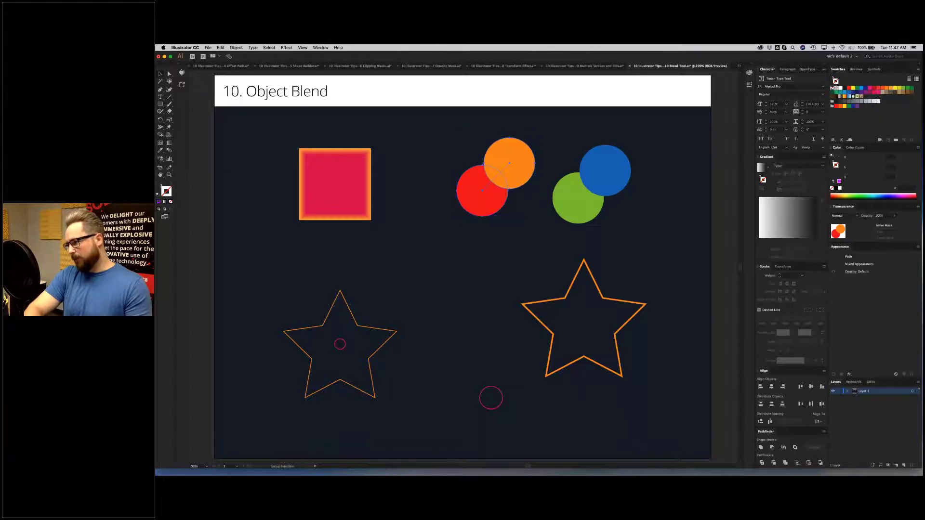
pyautogui.press('super+alt+b')
pyautogui.press('v')
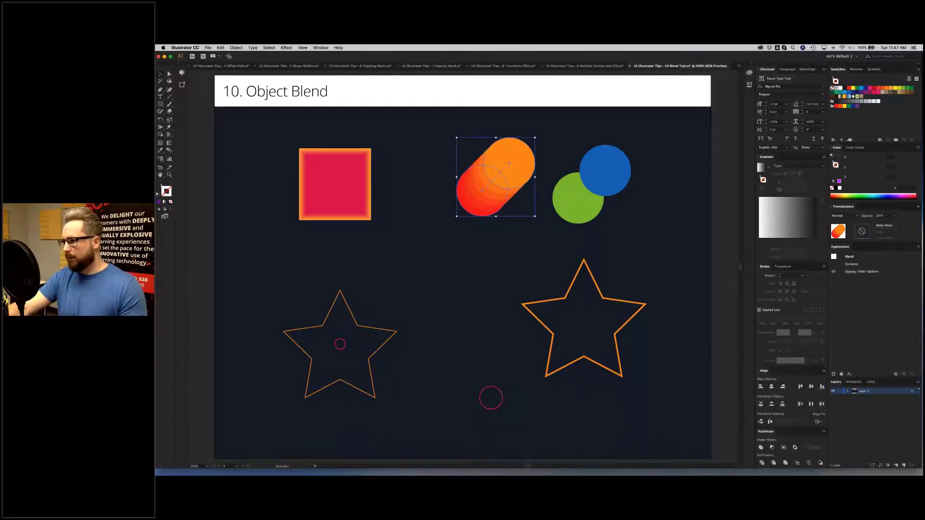
# Step: Check the blend options of the red and orange circle blend, accept them as they are, and deselect the blend
pyautogui.click(236, 47)
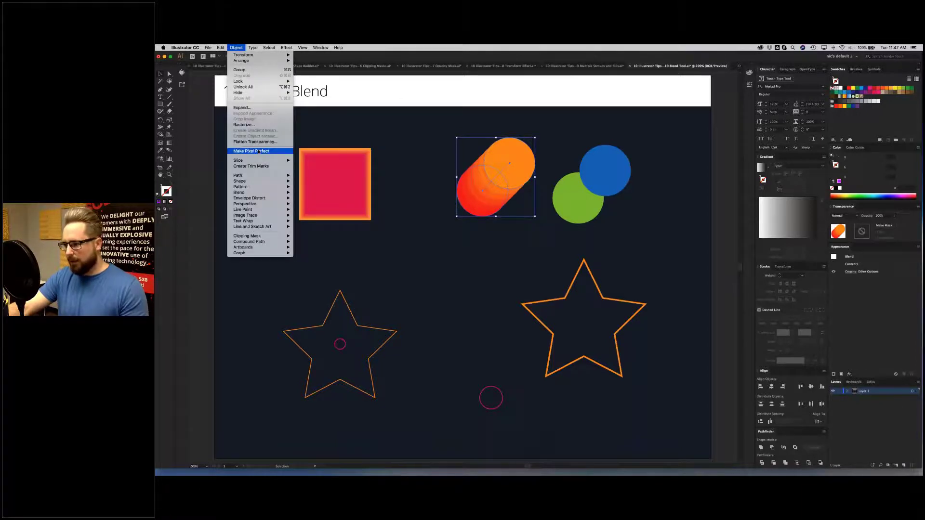
pyautogui.moveTo(260, 193)
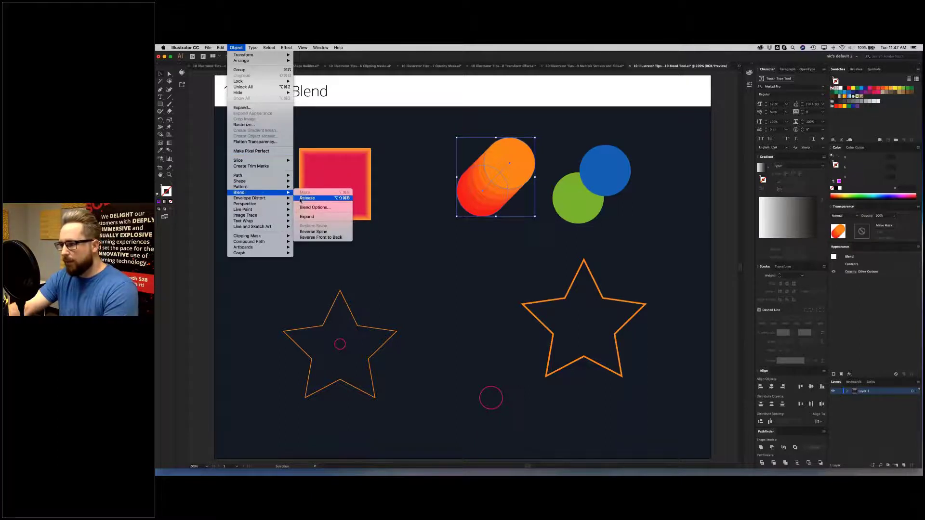
pyautogui.click(310, 208)
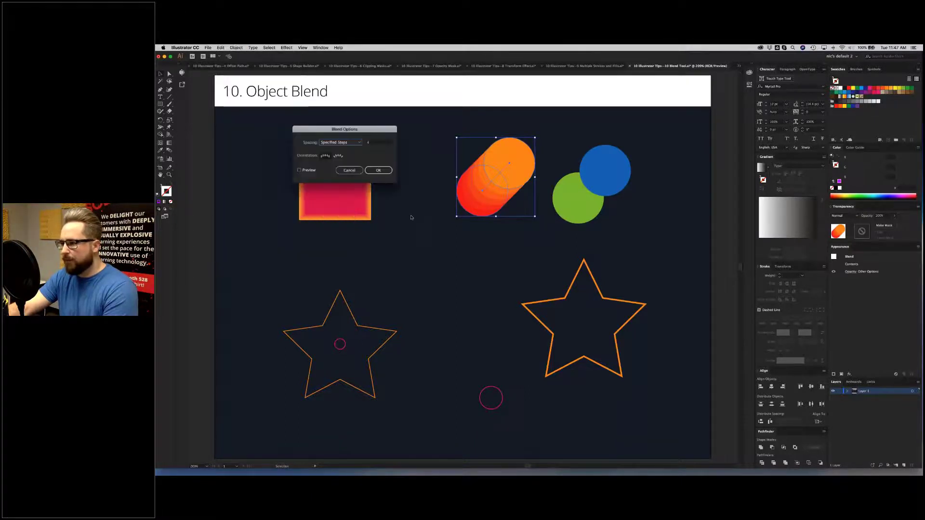
pyautogui.click(379, 170)
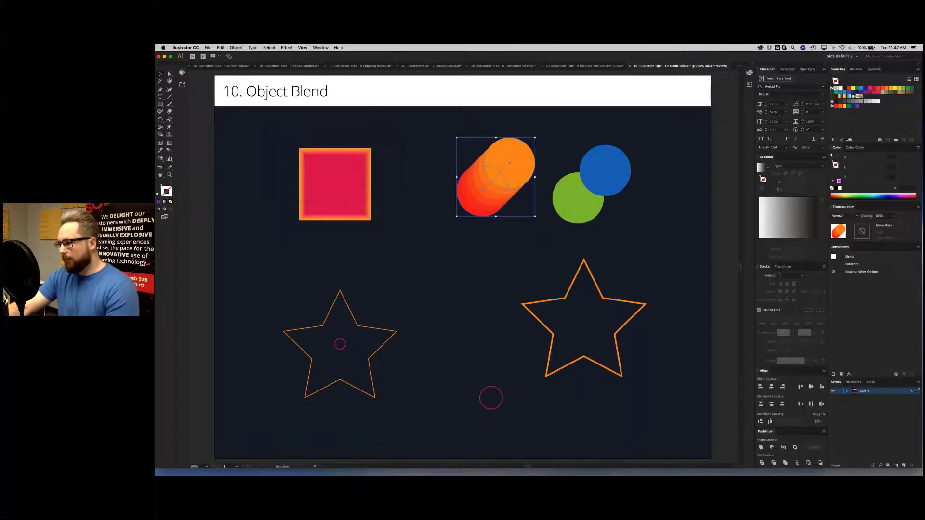
pyautogui.click(432, 155)
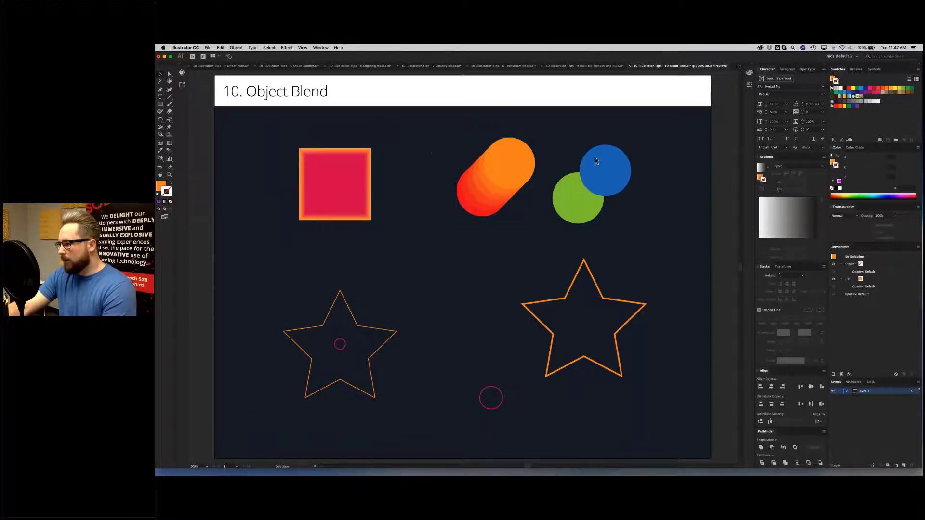
# Step: Select the overlapping green and blue circles and make a blend between them
pyautogui.click(607, 206)
pyautogui.click(237, 47)
pyautogui.moveTo(253, 193)
pyautogui.click(305, 193)
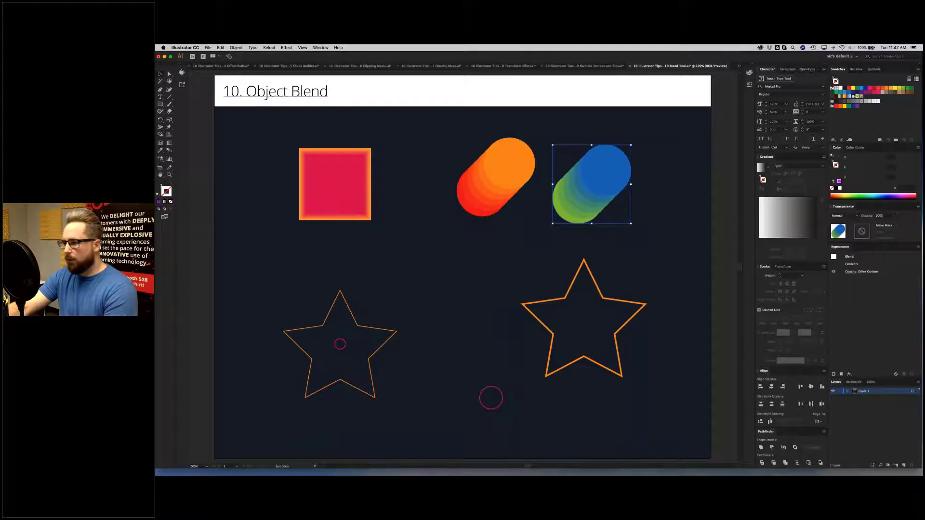
# Step: Set the green and blue circle blend's spacing to Smooth Color with the preview turned on, and deselect it
pyautogui.click(237, 47)
pyautogui.moveTo(285, 177)
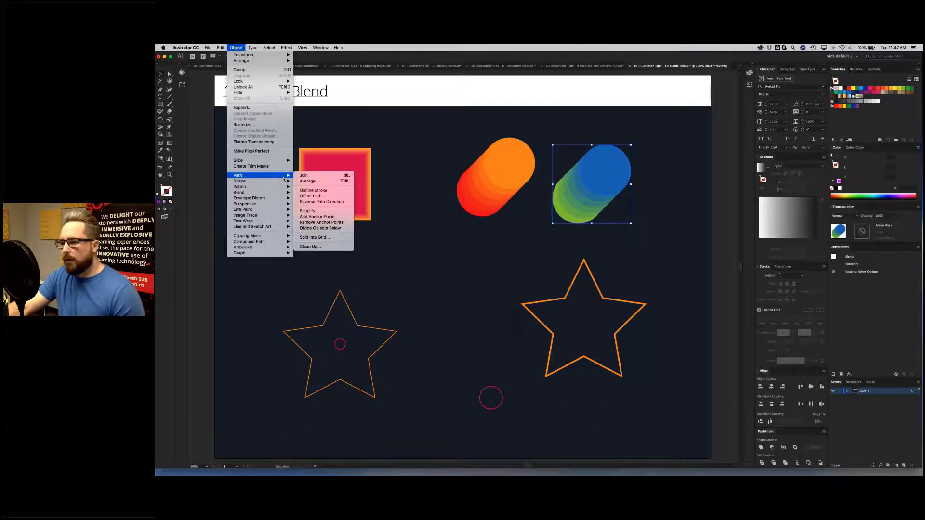
pyautogui.moveTo(270, 194)
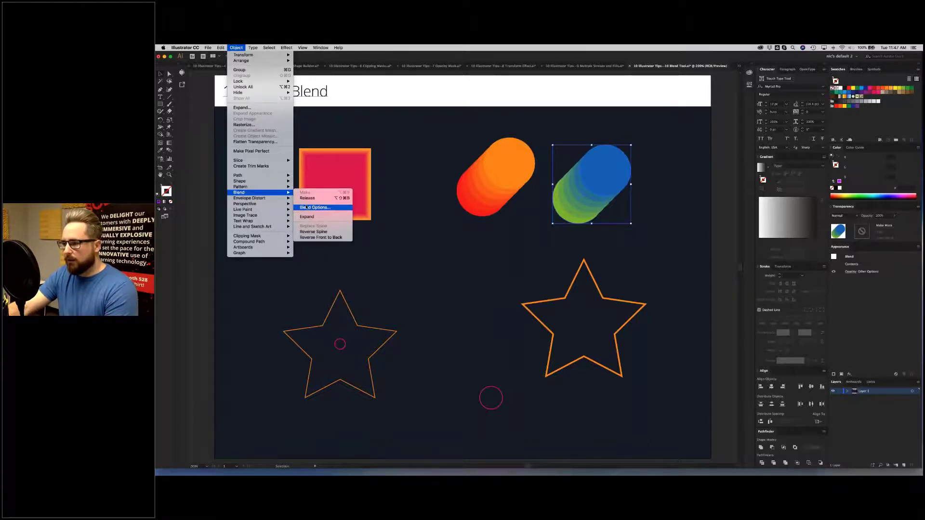
pyautogui.click(311, 205)
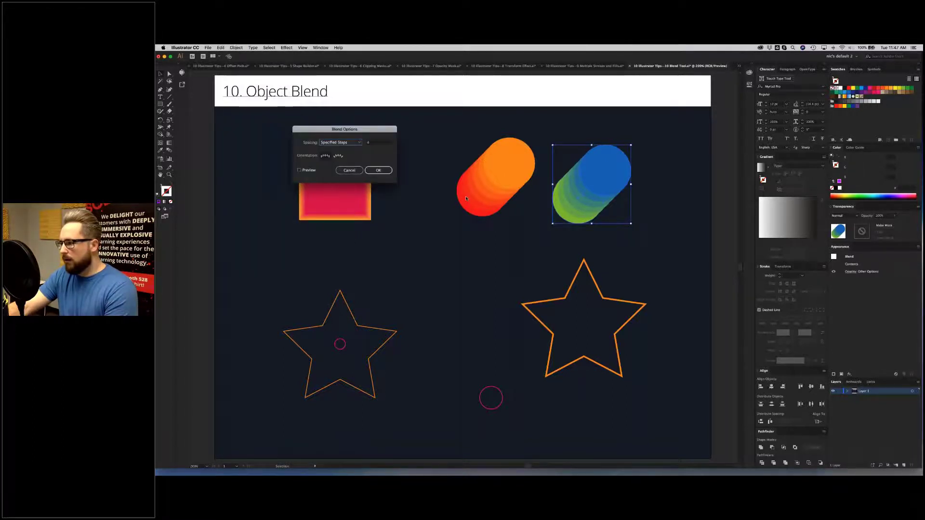
pyautogui.click(349, 144)
pyautogui.click(347, 150)
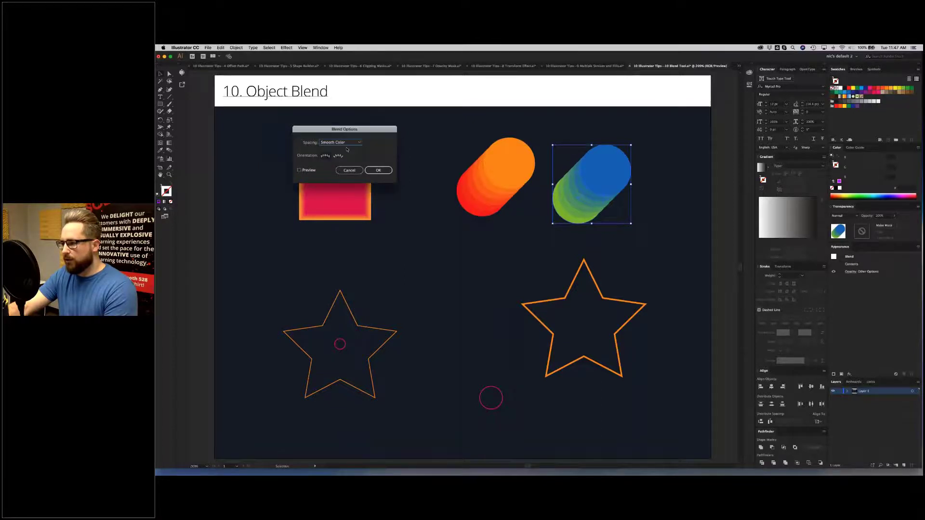
pyautogui.click(313, 170)
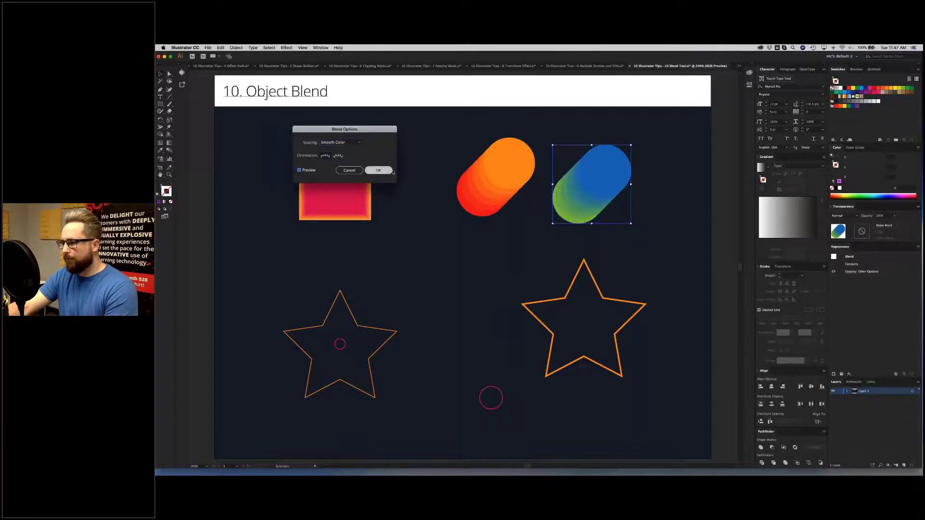
pyautogui.click(378, 170)
pyautogui.click(446, 140)
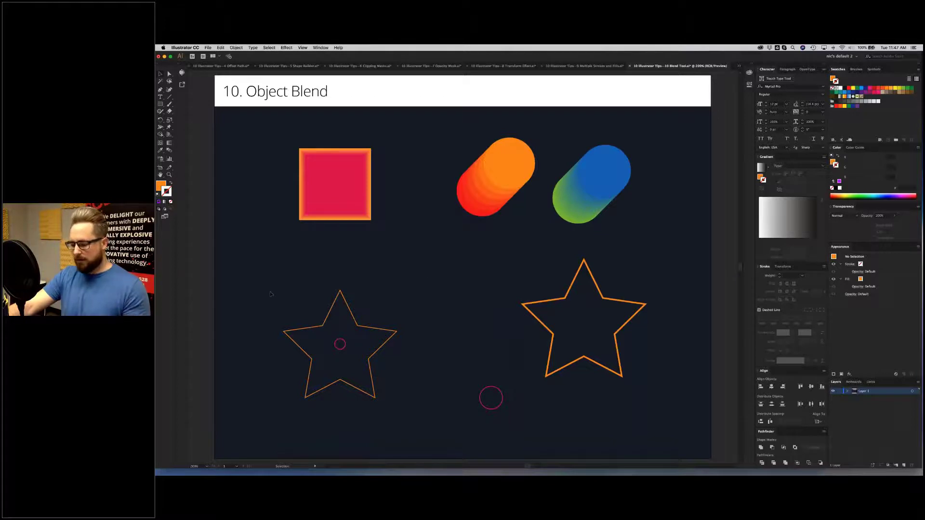
# Step: Select the thin orange star together with the small pink circle at its center and make a blend between them
pyautogui.moveTo(273, 285); pyautogui.dragTo(331, 361)
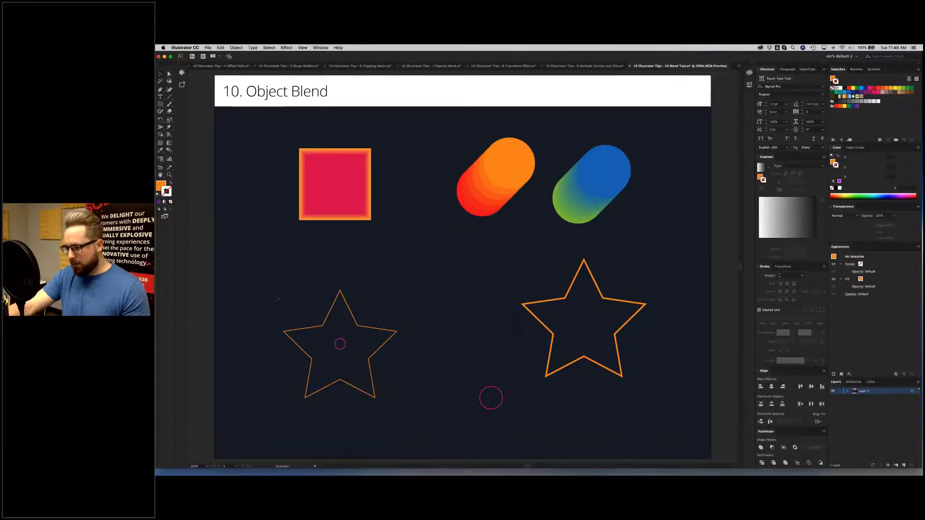
pyautogui.moveTo(397, 416); pyautogui.dragTo(401, 414)
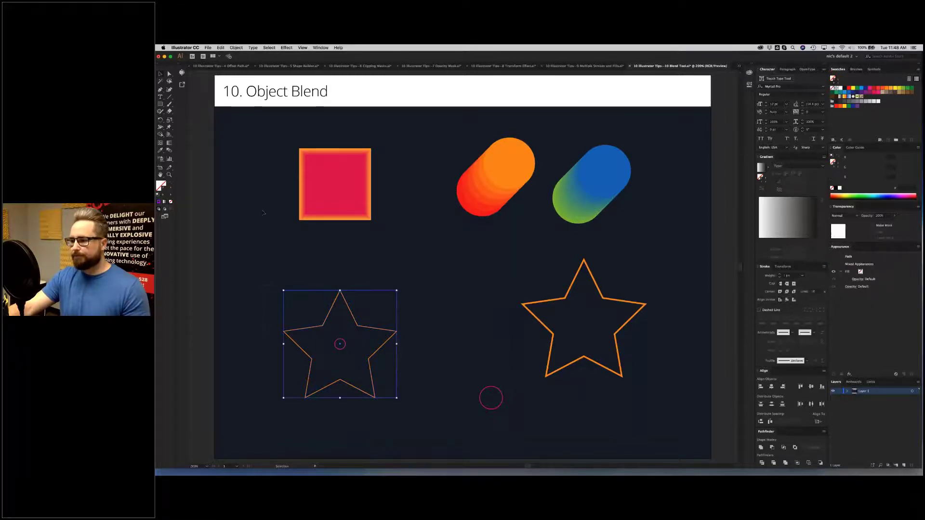
pyautogui.click(236, 48)
pyautogui.press('Escape')
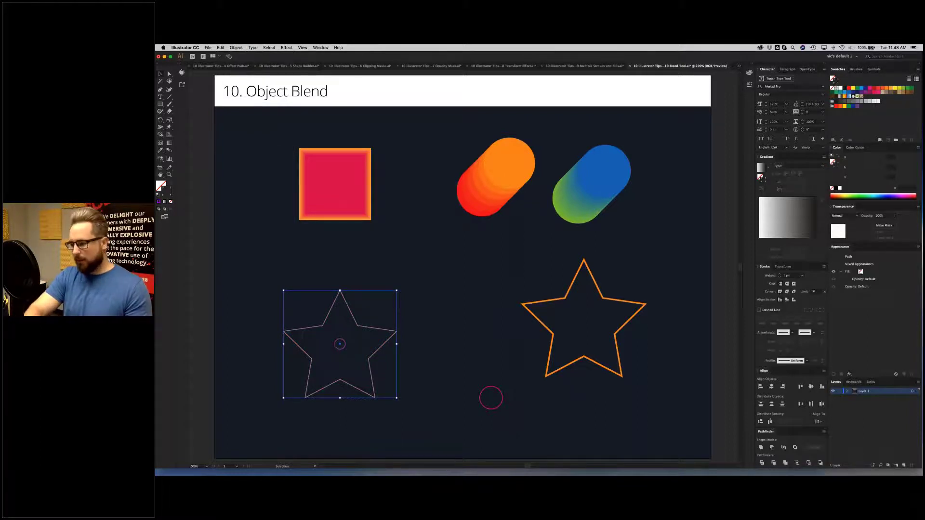
pyautogui.press('super+alt+b')
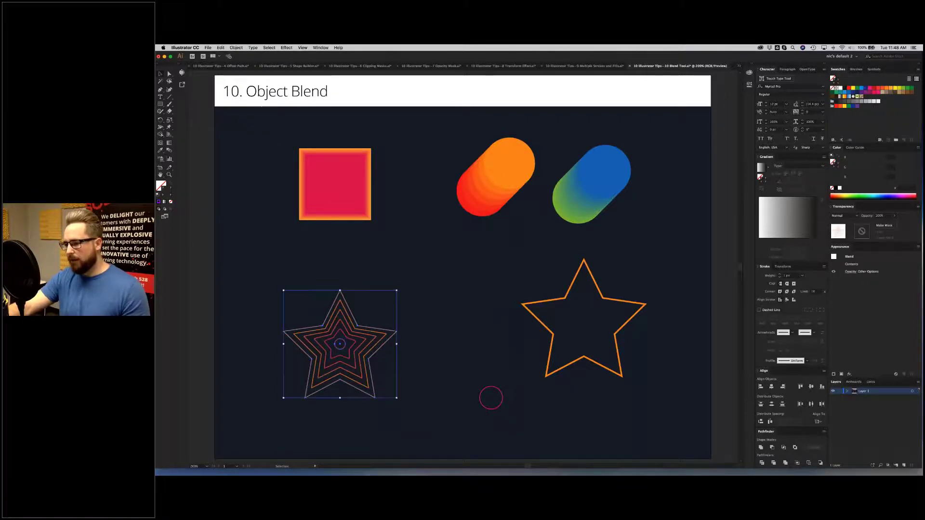
# Step: Set the concentric star blend's spacing to 25 specified steps with the preview turned on
pyautogui.press('z')
pyautogui.moveTo(258, 266); pyautogui.dragTo(420, 411)
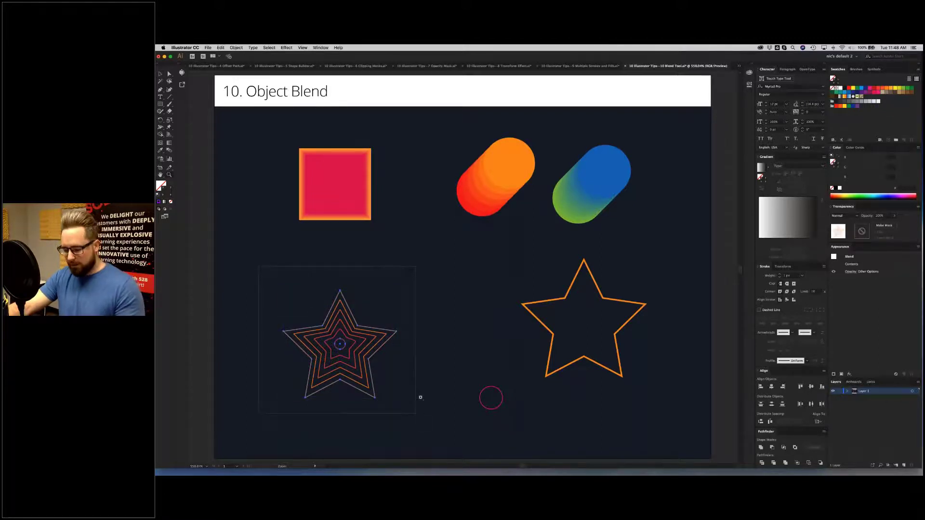
pyautogui.press('v')
pyautogui.press('space')
pyautogui.moveTo(284, 182); pyautogui.dragTo(237, 165)
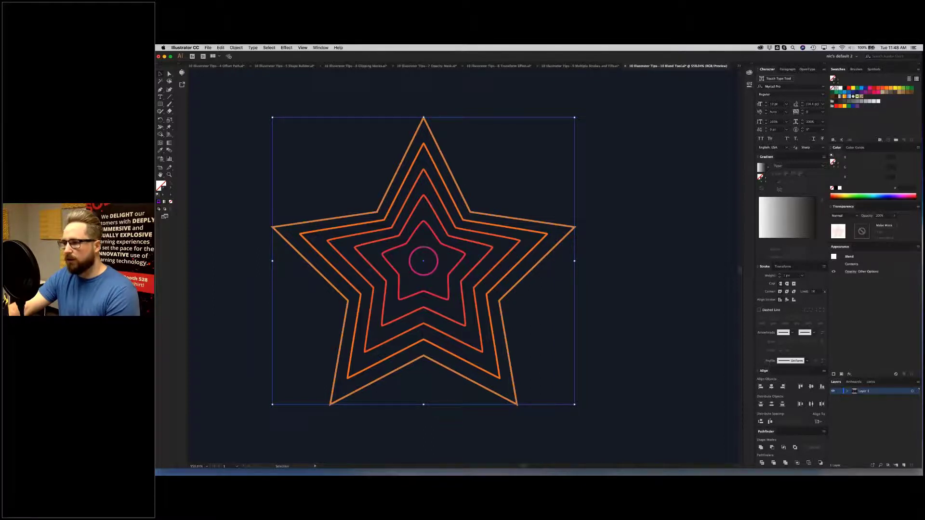
pyautogui.click(235, 47)
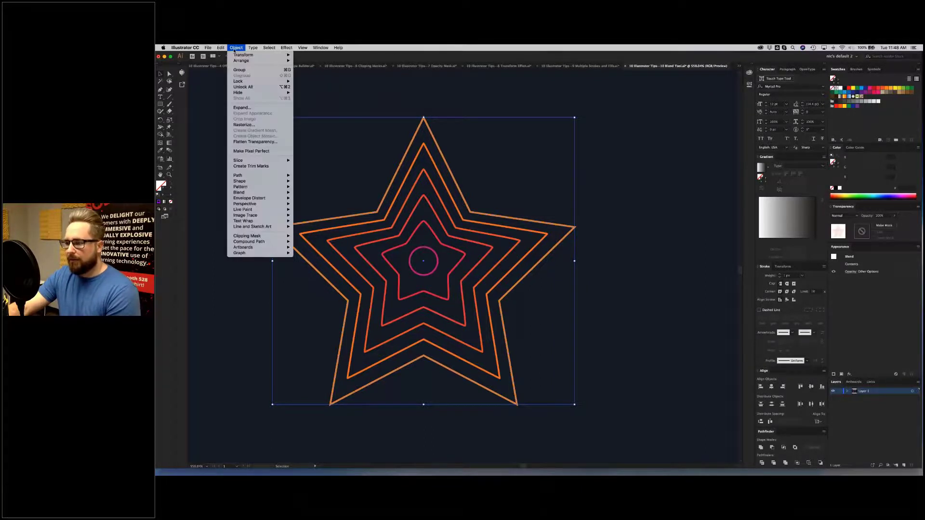
pyautogui.click(235, 48)
pyautogui.click(236, 47)
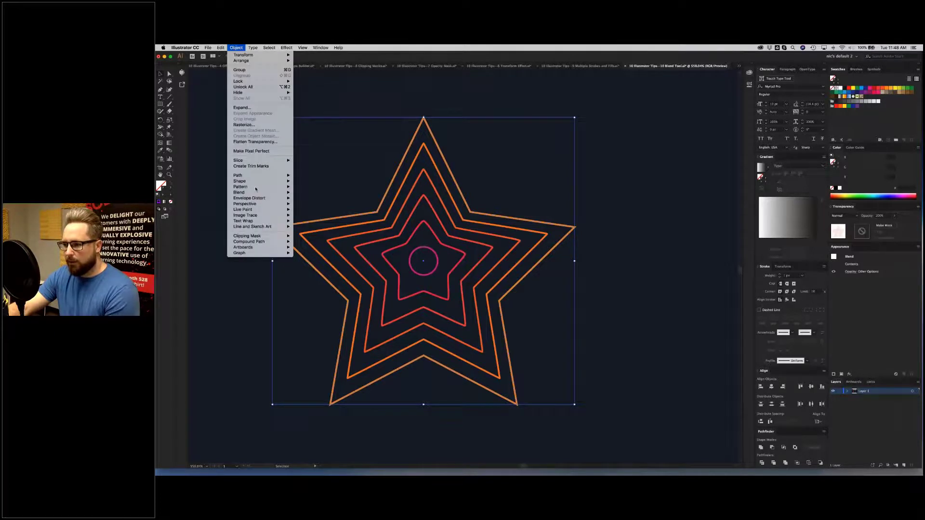
pyautogui.moveTo(259, 187)
pyautogui.click(313, 207)
pyautogui.moveTo(345, 133); pyautogui.dragTo(636, 129)
pyautogui.click(590, 167)
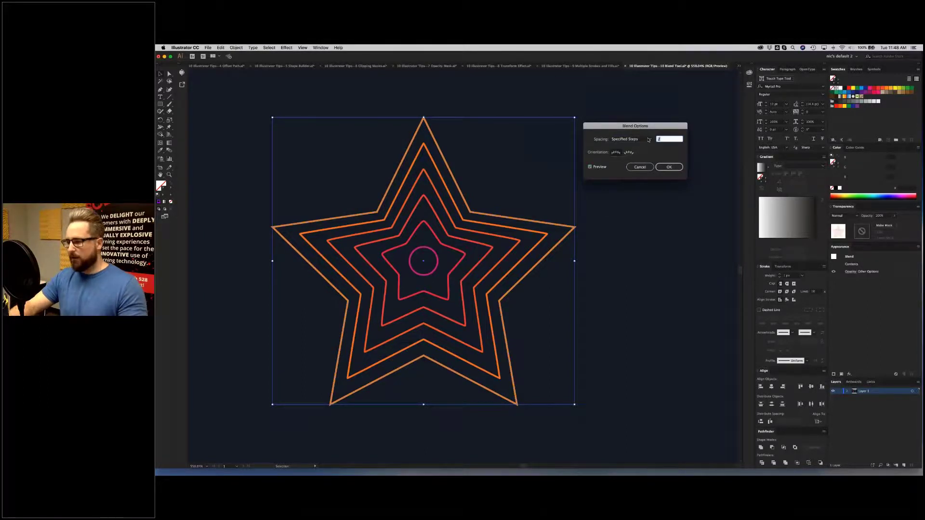
pyautogui.write('25')
pyautogui.press('Tab')
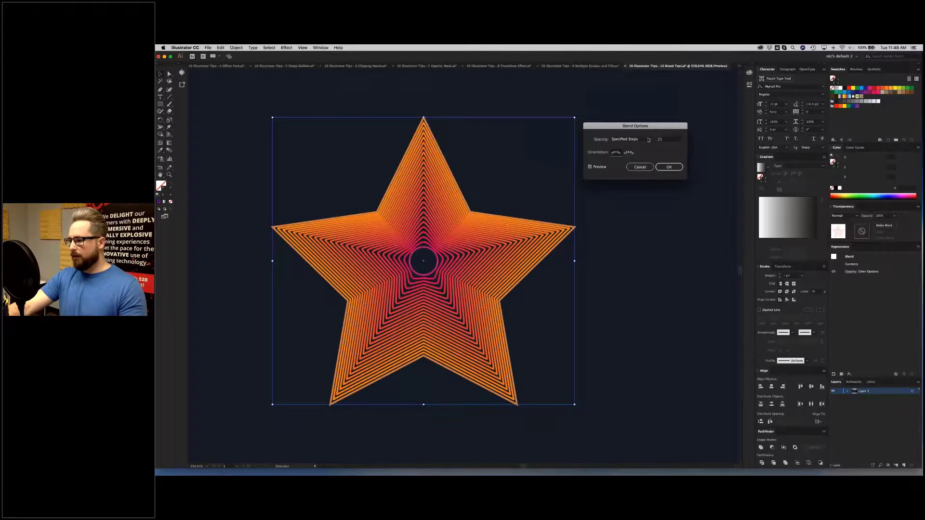
# Step: Try Smooth Color spacing on the star blend, return it to Specified Steps with 25 steps, accept the options and deselect
pyautogui.click(648, 139)
pyautogui.click(627, 131)
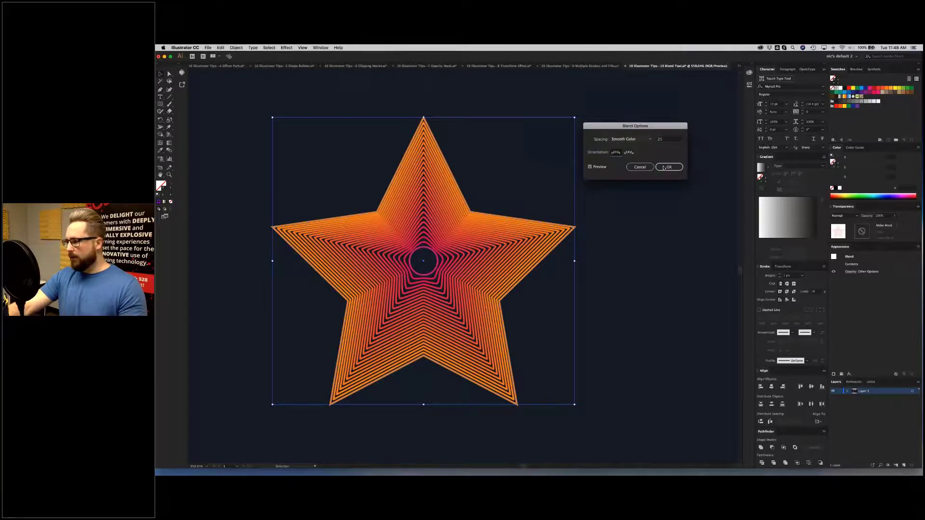
pyautogui.click(648, 140)
pyautogui.click(626, 147)
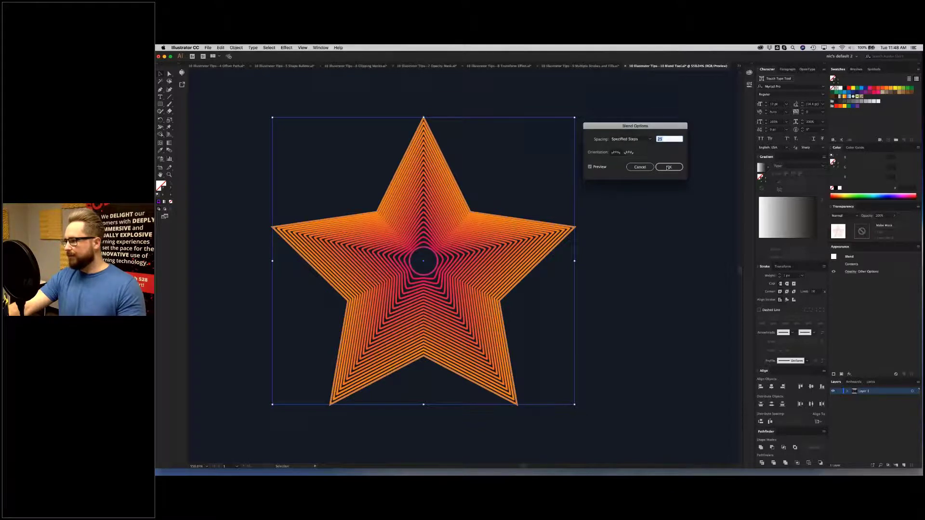
pyautogui.press('Return')
pyautogui.click(614, 241)
# Step: Select the thicker orange star together with the separate pink circle below it and make a blend between them
pyautogui.press('a')
pyautogui.press('super+minus')
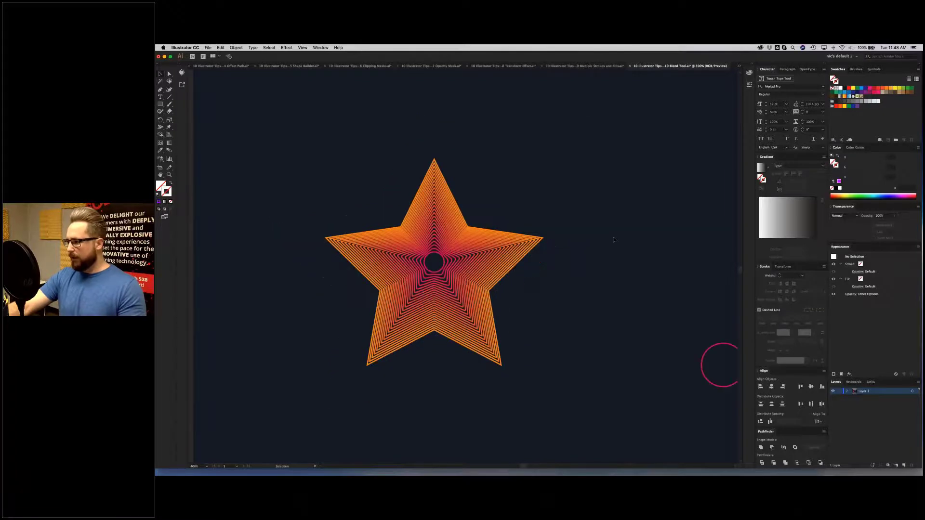
pyautogui.press('super+minus')
pyautogui.hscroll(5, 417, 221)
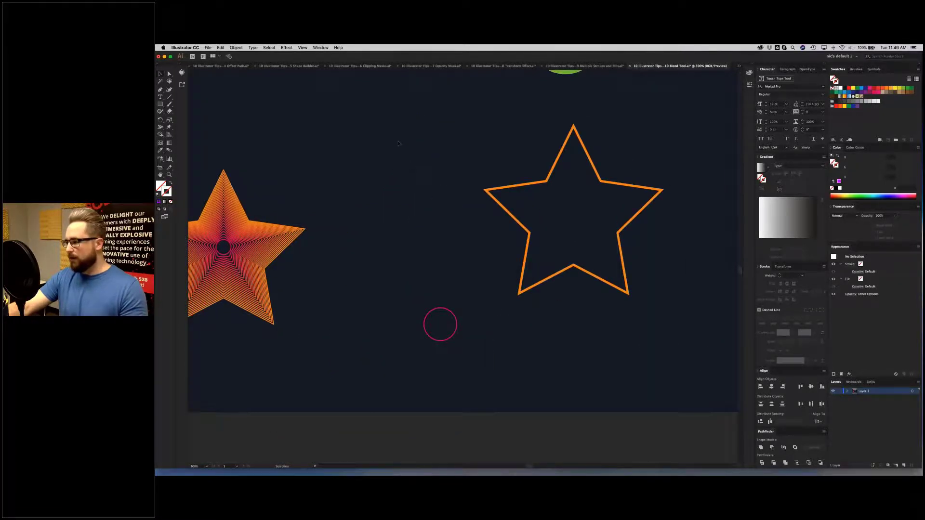
pyautogui.moveTo(680, 360); pyautogui.dragTo(399, 139)
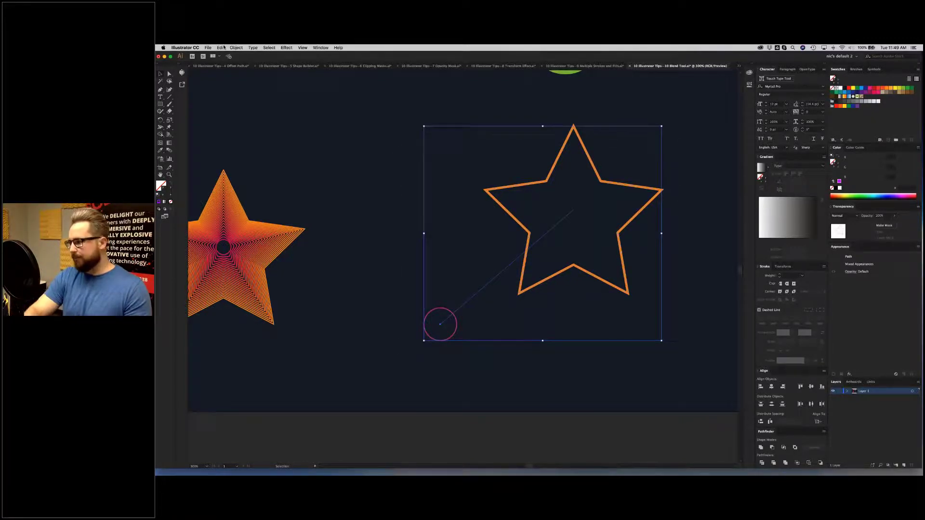
pyautogui.press('super+alt+b')
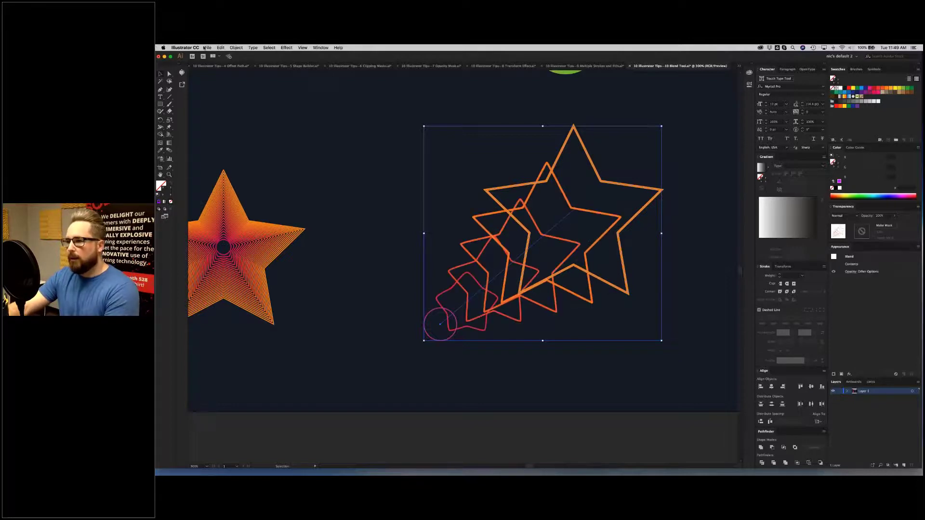
# Step: Set the diagonal star-to-circle blend's spacing to 100 specified steps with the preview turned on
pyautogui.click(235, 47)
pyautogui.moveTo(275, 192)
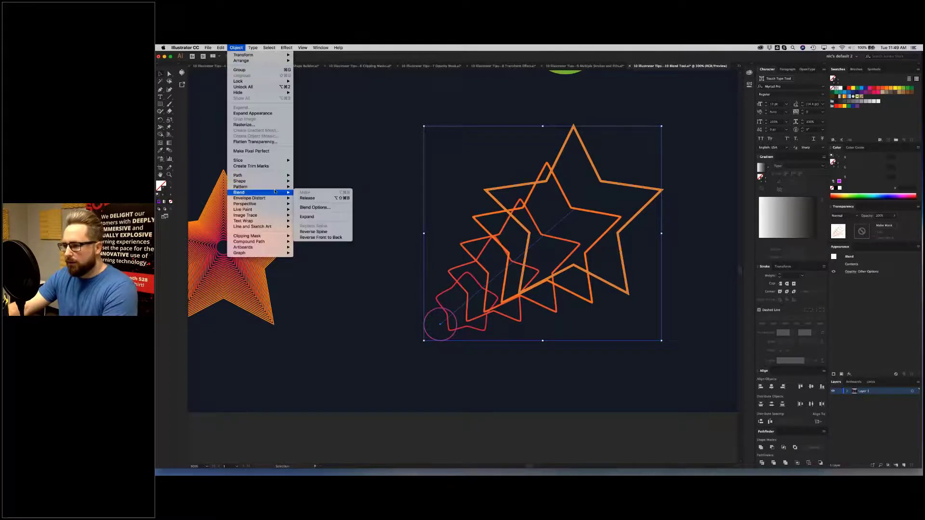
pyautogui.click(311, 208)
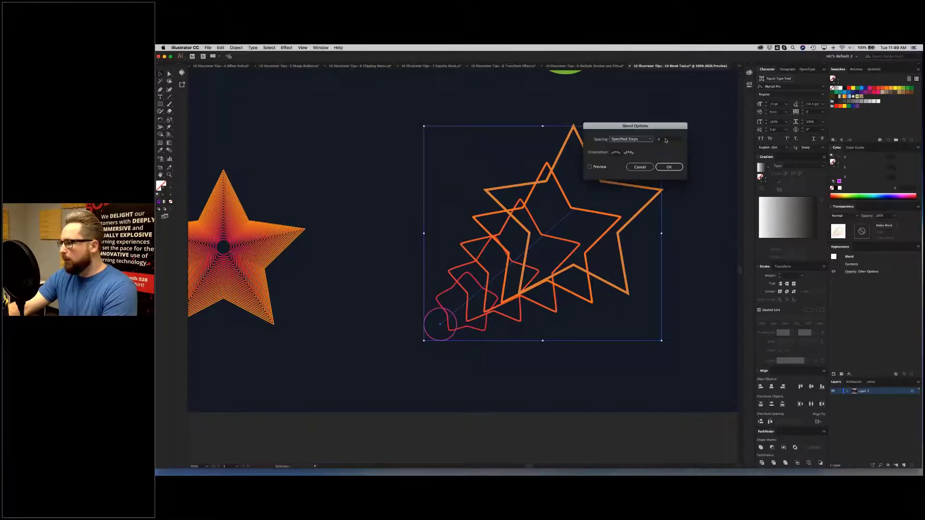
pyautogui.click(666, 140)
pyautogui.write('100')
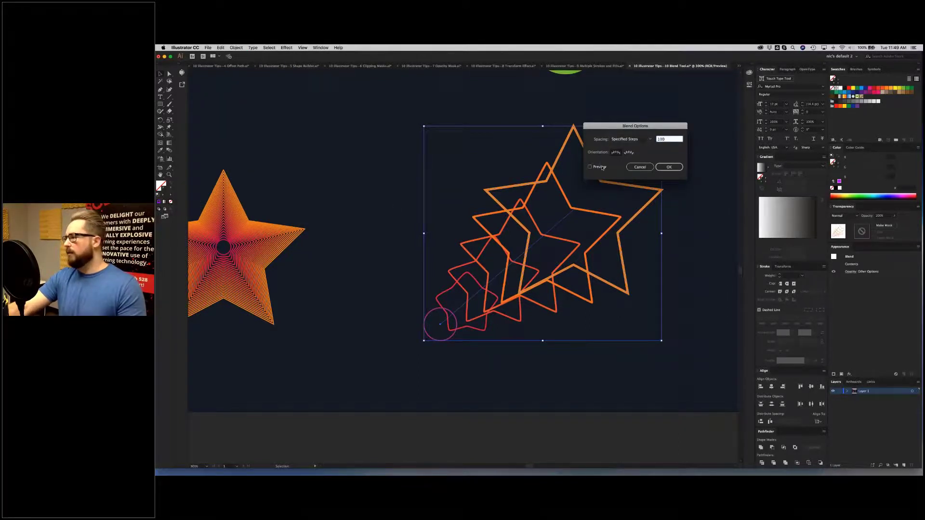
pyautogui.click(602, 167)
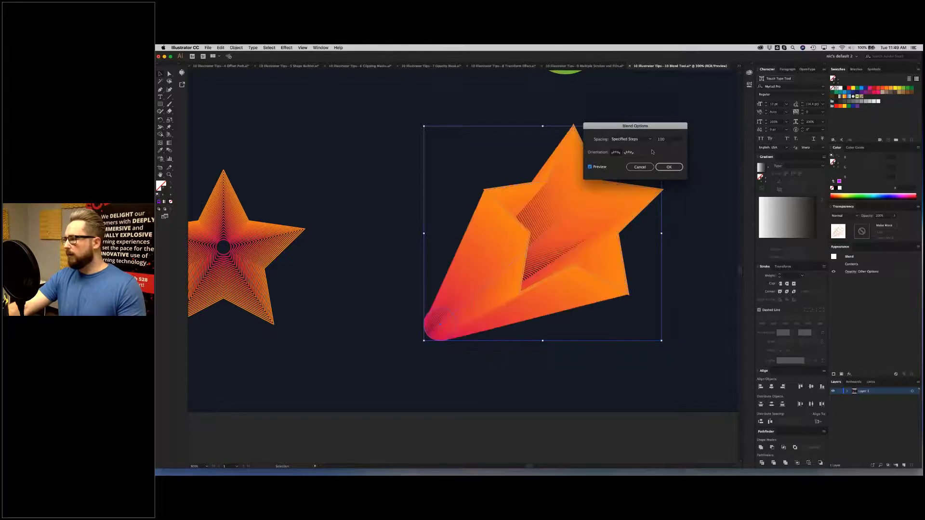
# Step: Change the diagonal star blend's spacing to 75 specified steps, accept the options and deselect the blend
pyautogui.press('Tab')
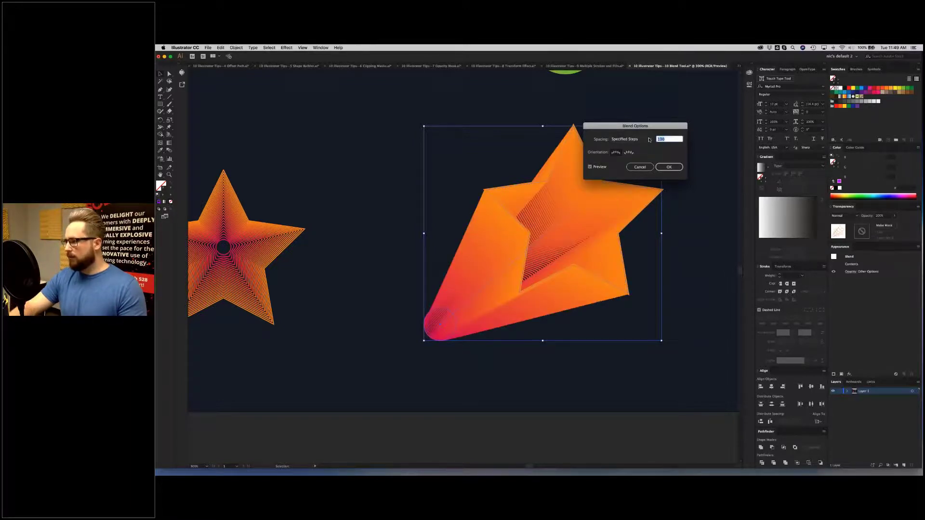
pyautogui.write('75')
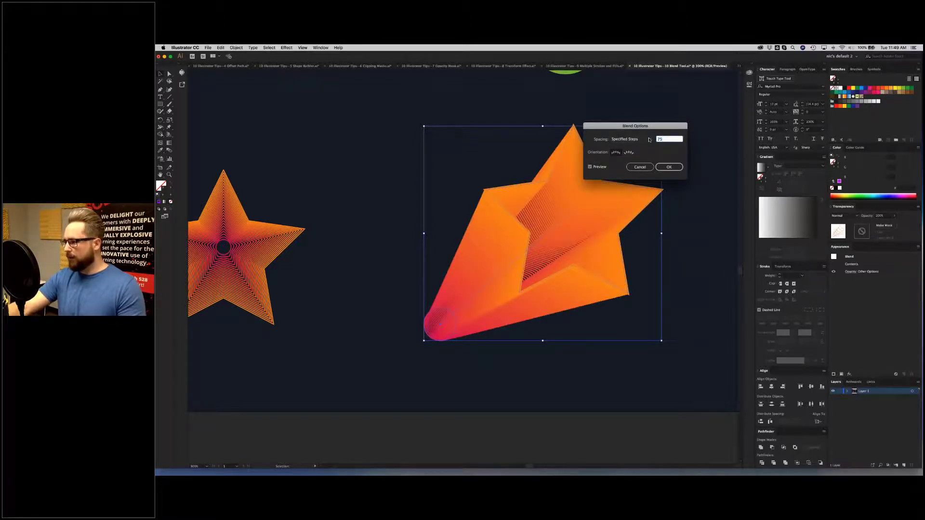
pyautogui.press('Tab')
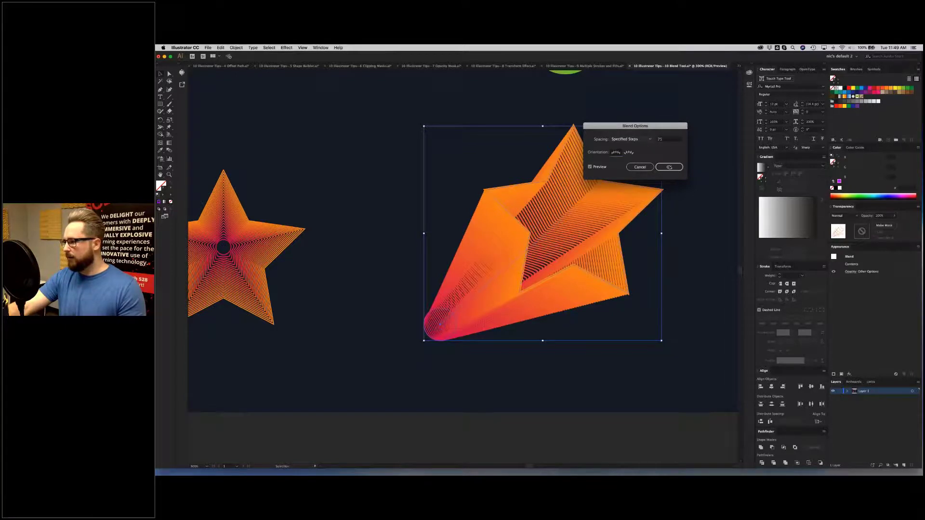
pyautogui.click(669, 169)
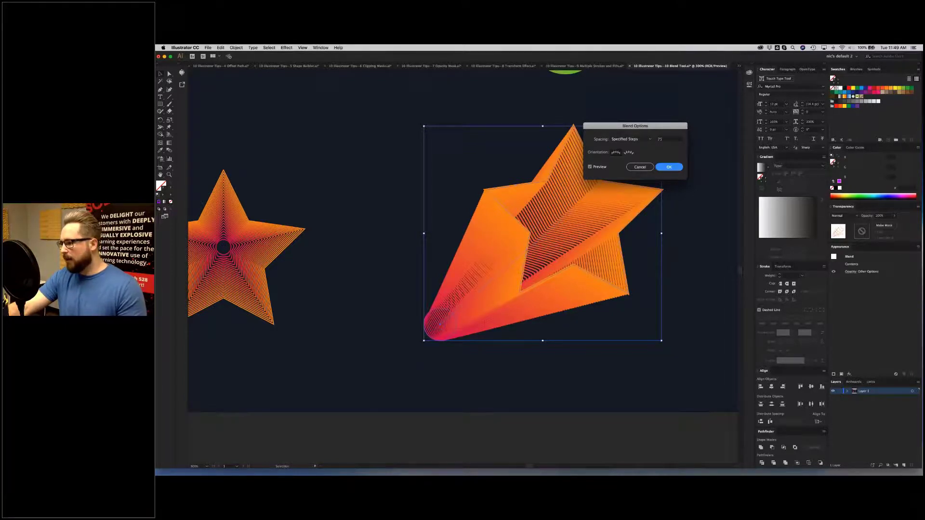
pyautogui.click(693, 150)
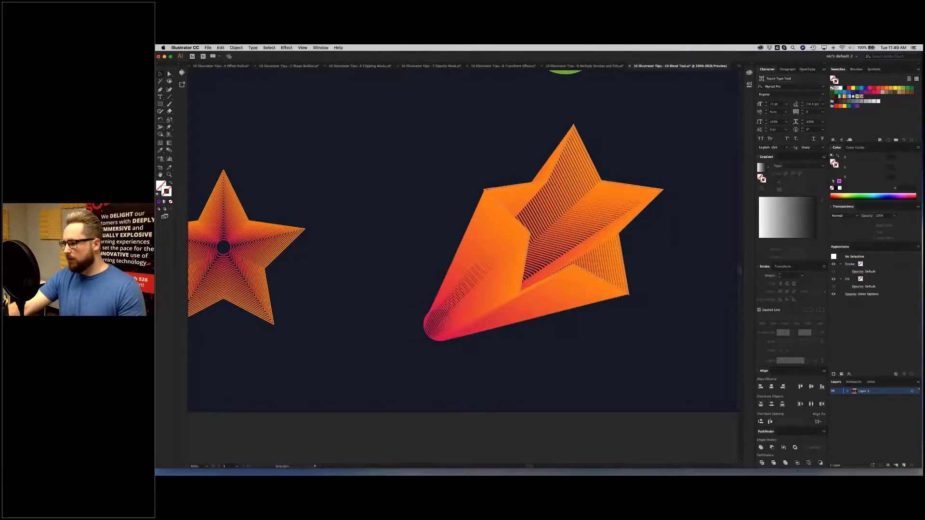
# Step: Isolate the diagonal star-to-circle blend, send its large star to the back, and leave isolation mode
pyautogui.click(514, 221)
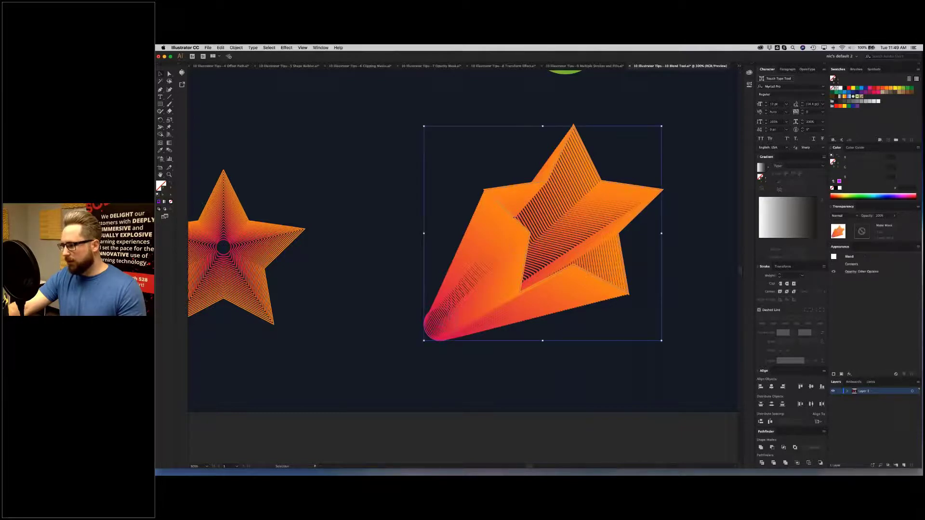
pyautogui.doubleClick(515, 220)
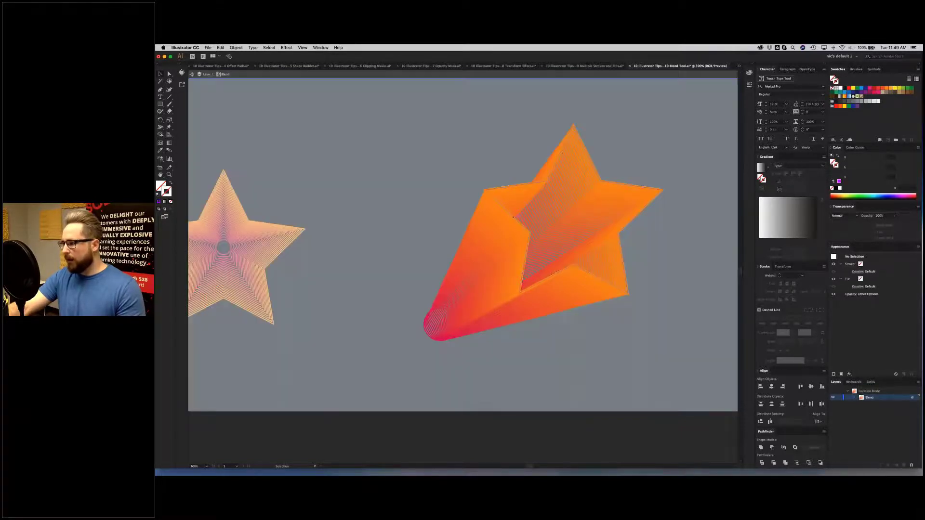
pyautogui.click(514, 218)
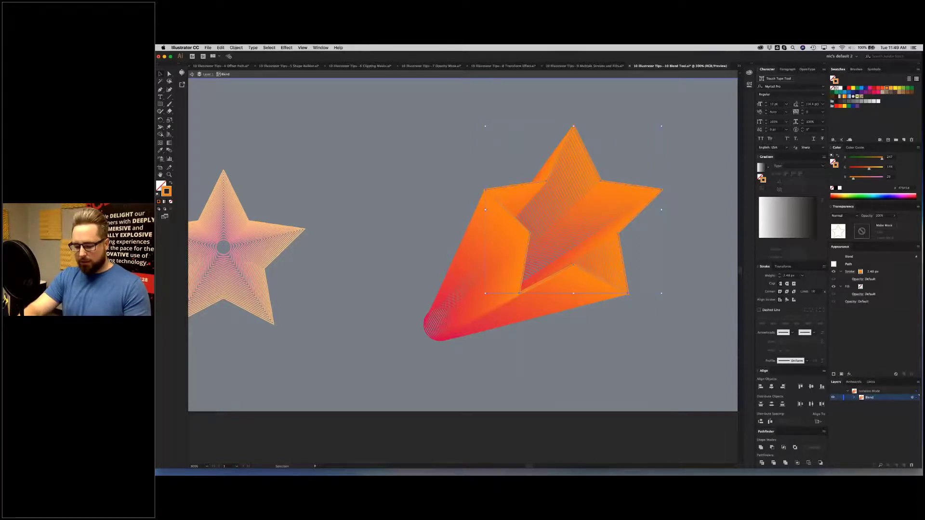
pyautogui.press('super')
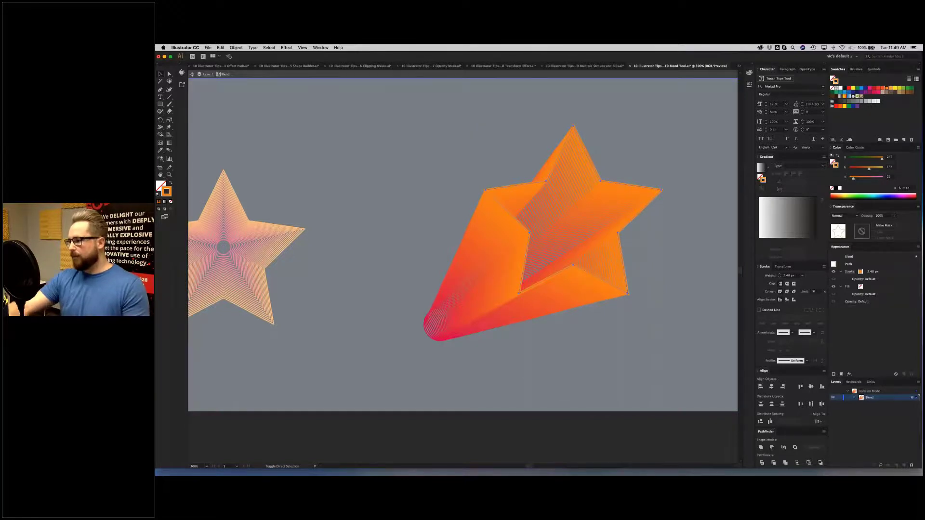
pyautogui.press('super+shift+bracketleft')
pyautogui.click(685, 152)
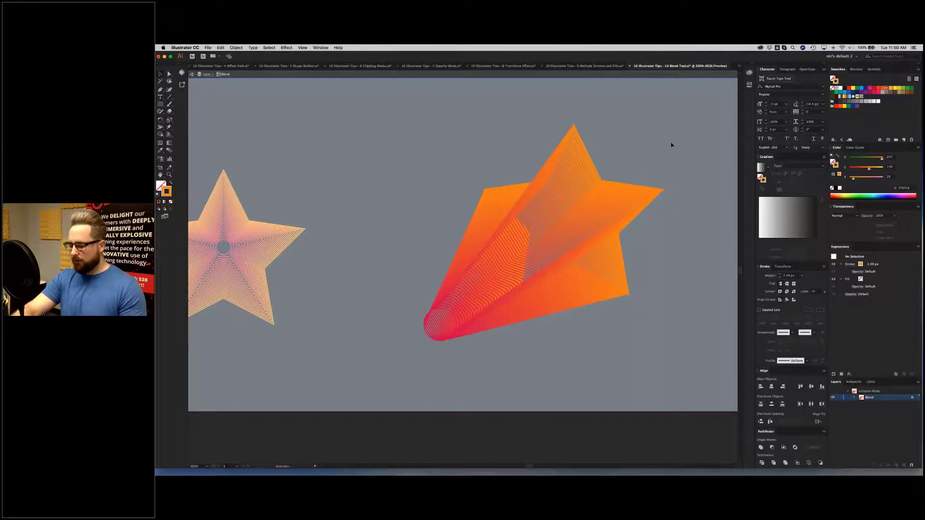
pyautogui.press('a')
pyautogui.press('super+minus')
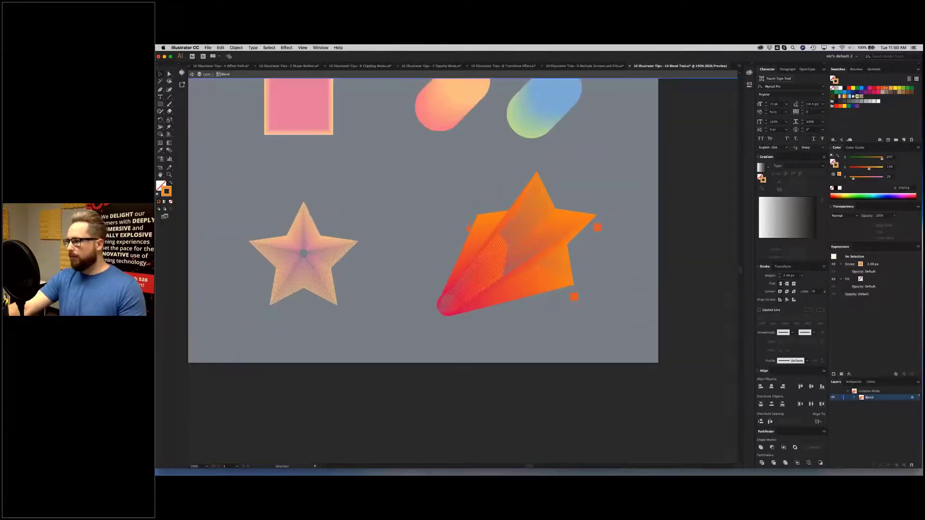
pyautogui.press('super+minus')
pyautogui.moveTo(646, 206); pyautogui.dragTo(671, 259)
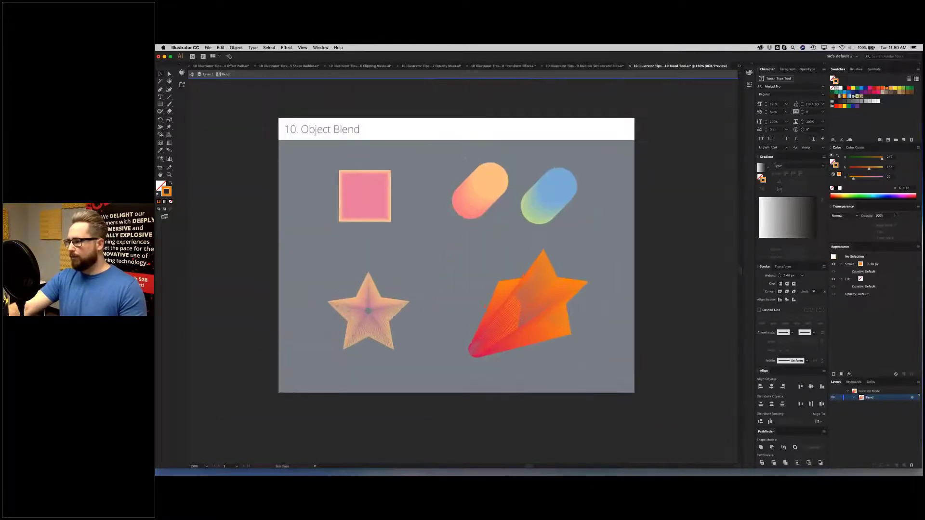
pyautogui.doubleClick(631, 179)
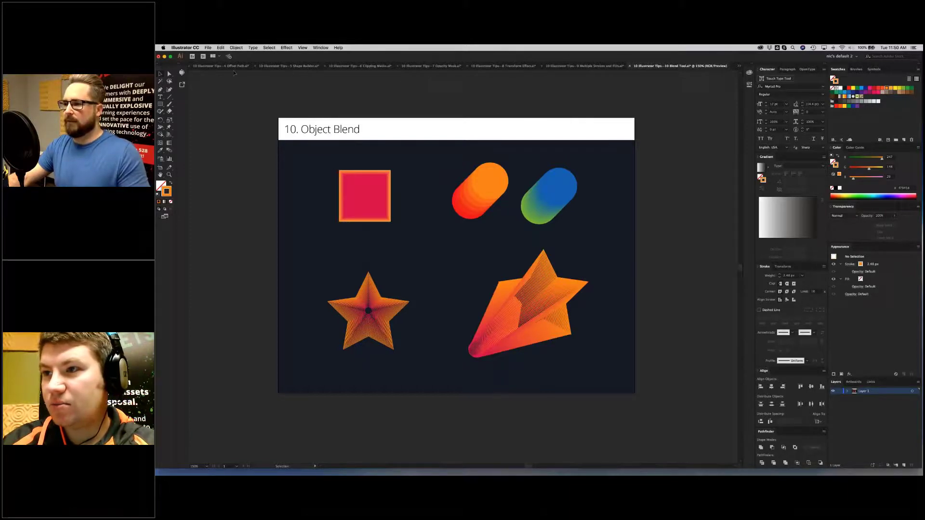
# Step: Switch to the Offset Path document and select the phone icon
pyautogui.click(221, 66)
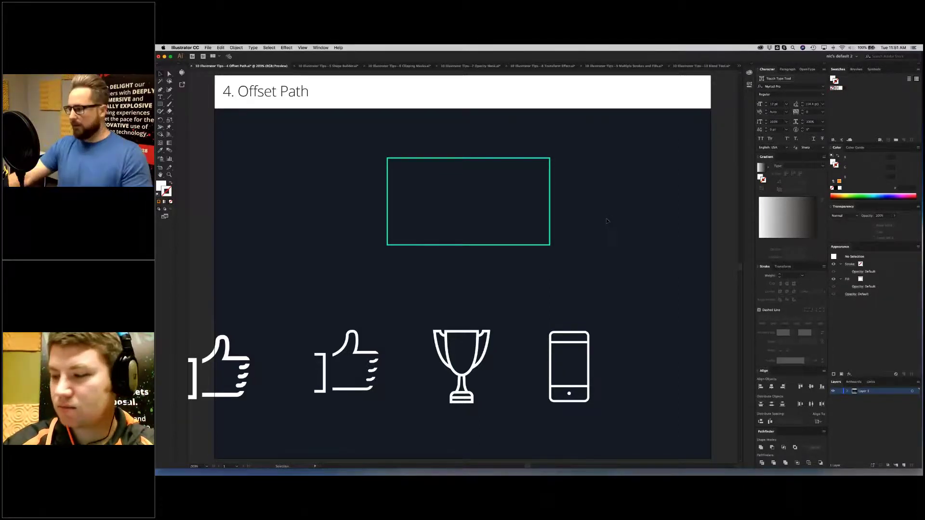
pyautogui.press('z')
pyautogui.moveTo(539, 316); pyautogui.dragTo(636, 433)
pyautogui.press('v')
pyautogui.click(456, 163)
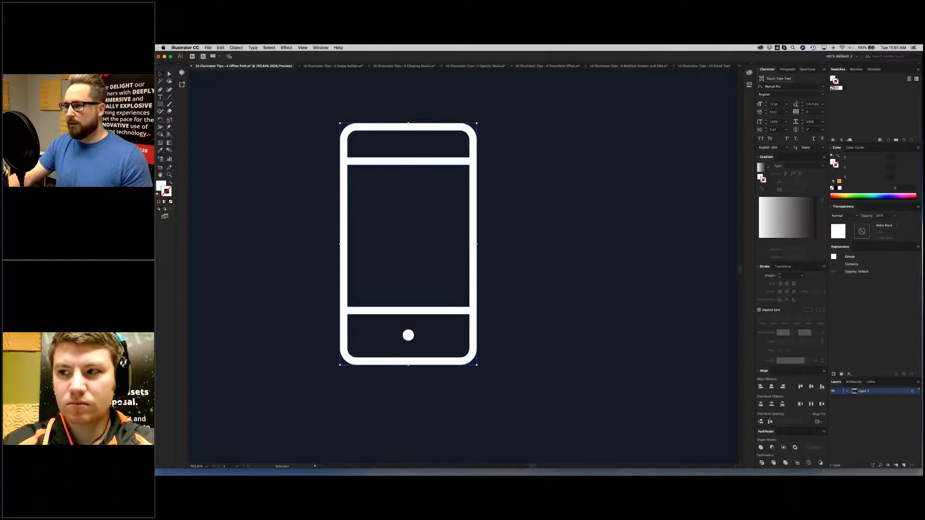
# Step: Try an Offset Path of -0.023 in with Miter joins on the phone icon with preview on, then cancel it and deselect
pyautogui.click(231, 48)
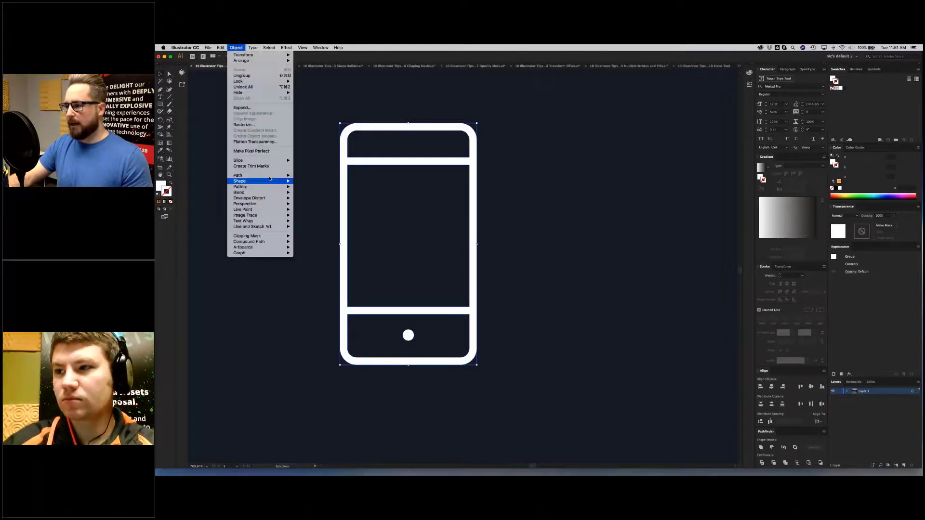
pyautogui.moveTo(260, 176)
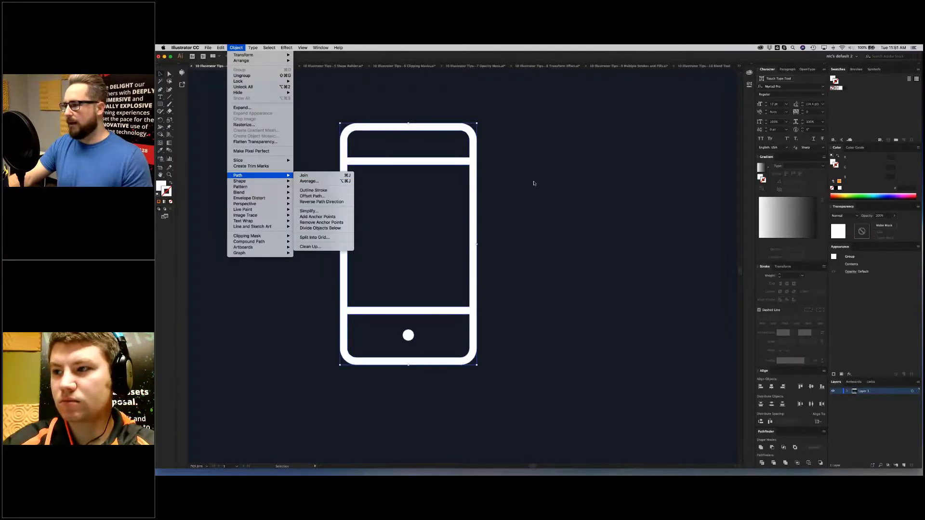
pyautogui.click(312, 196)
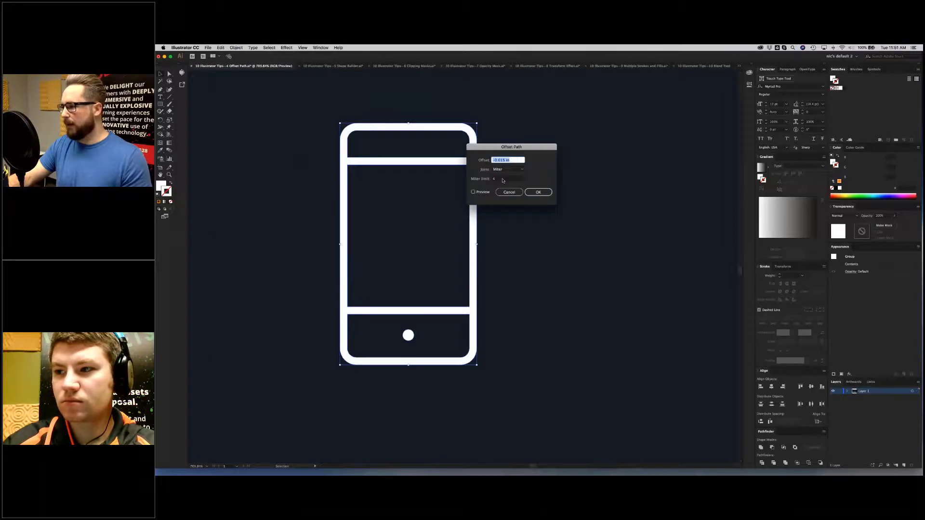
pyautogui.click(474, 192)
pyautogui.moveTo(533, 146); pyautogui.dragTo(563, 141)
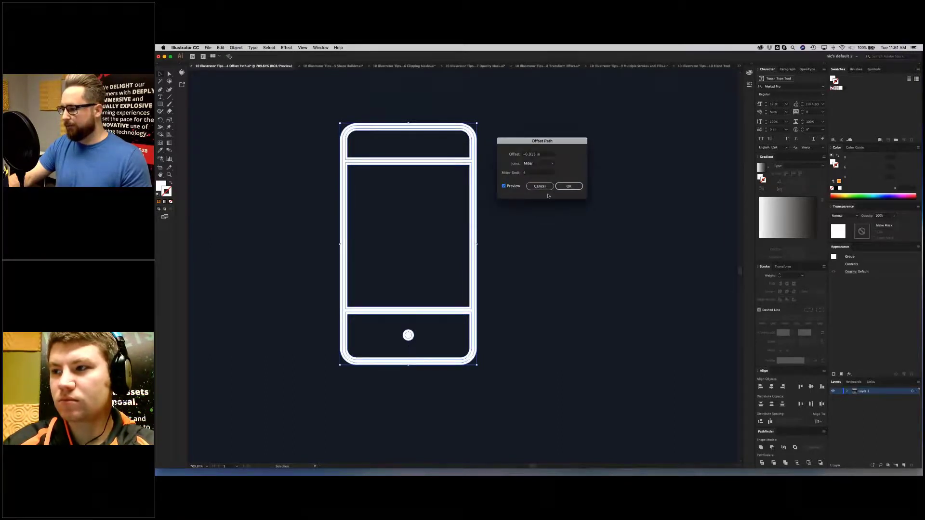
pyautogui.click(533, 155)
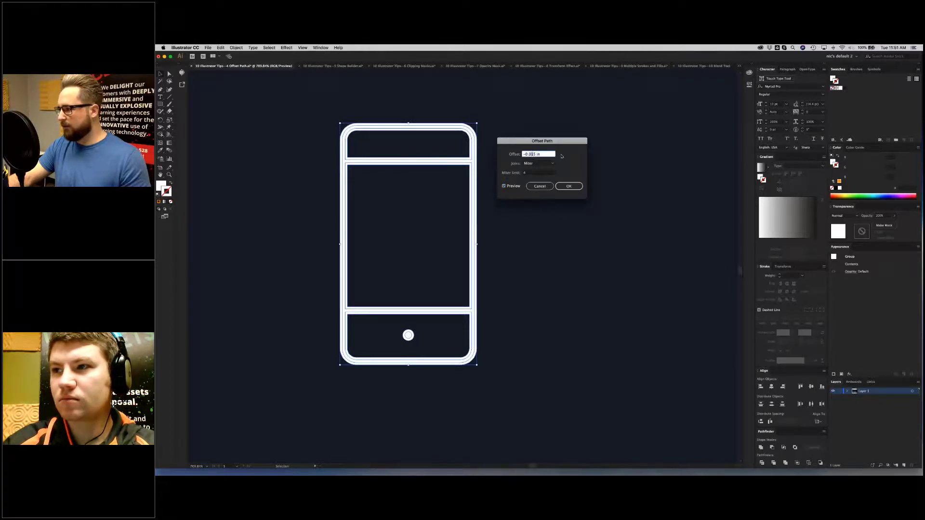
pyautogui.press('Tab')
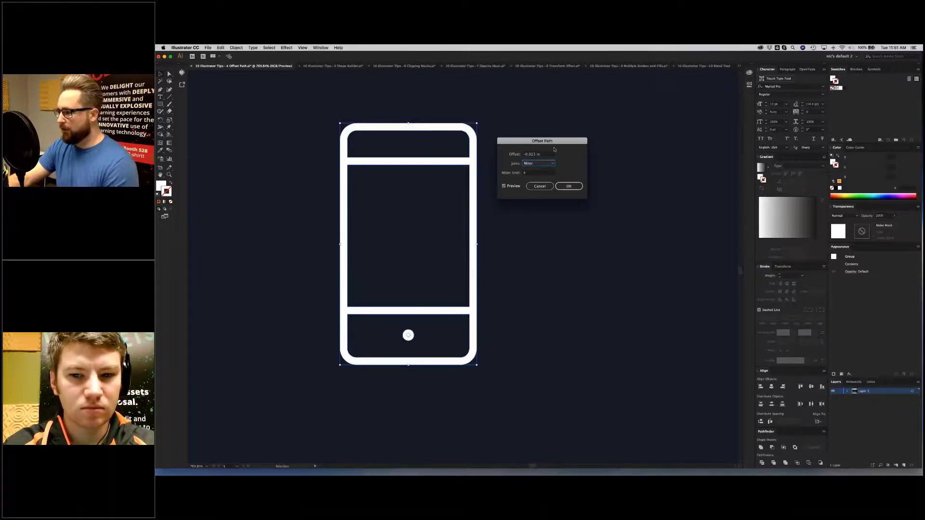
pyautogui.click(563, 186)
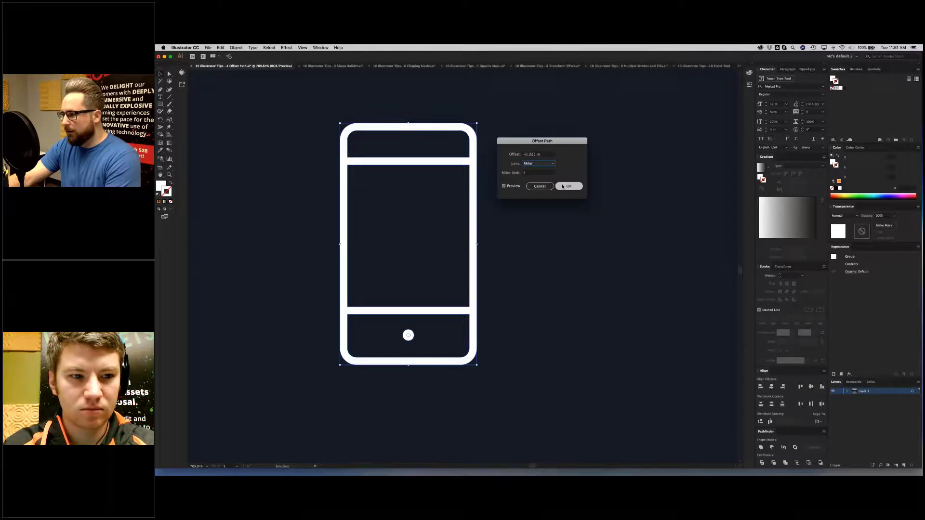
pyautogui.click(533, 188)
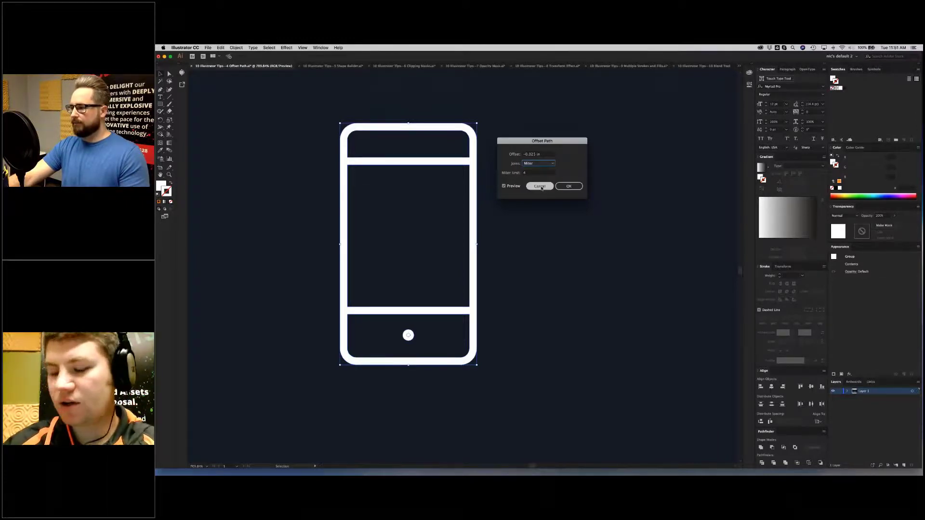
pyautogui.click(533, 186)
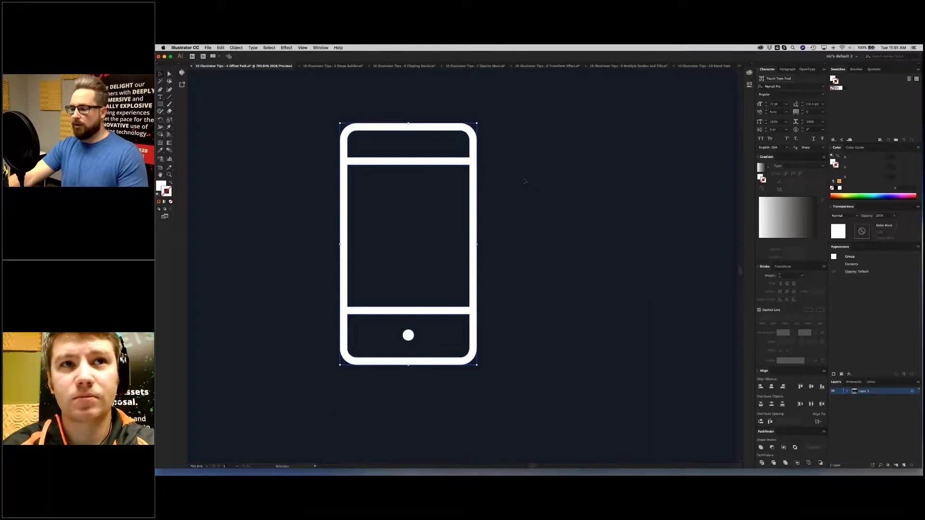
pyautogui.click(523, 179)
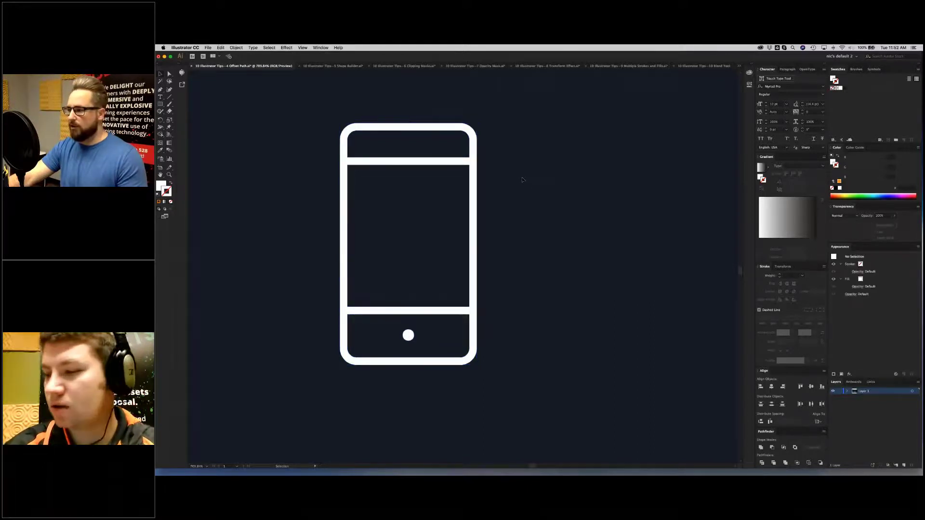
pyautogui.click(473, 174)
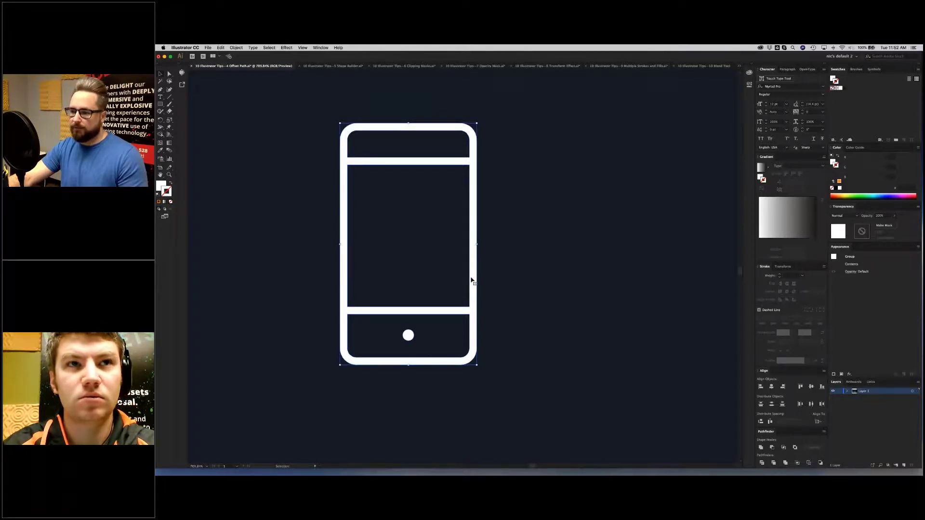
pyautogui.click(520, 258)
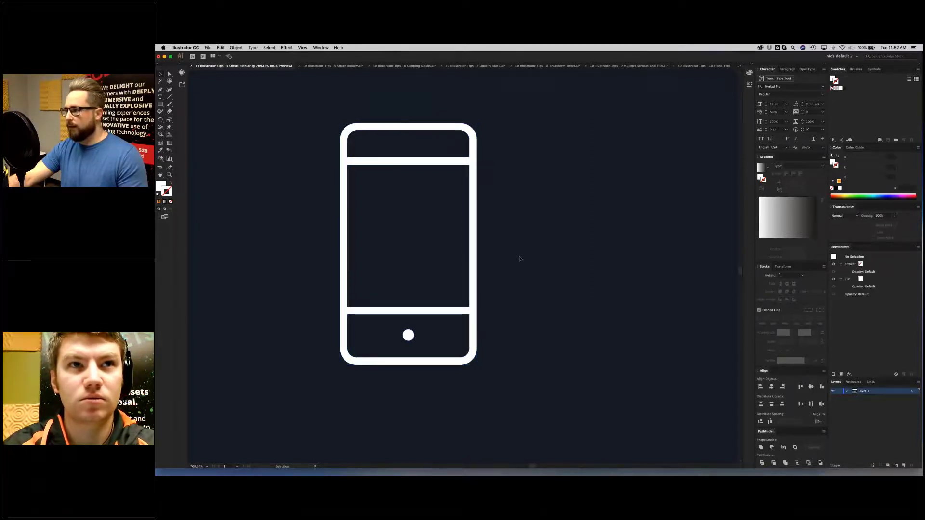
pyautogui.press('a')
pyautogui.press('super+0')
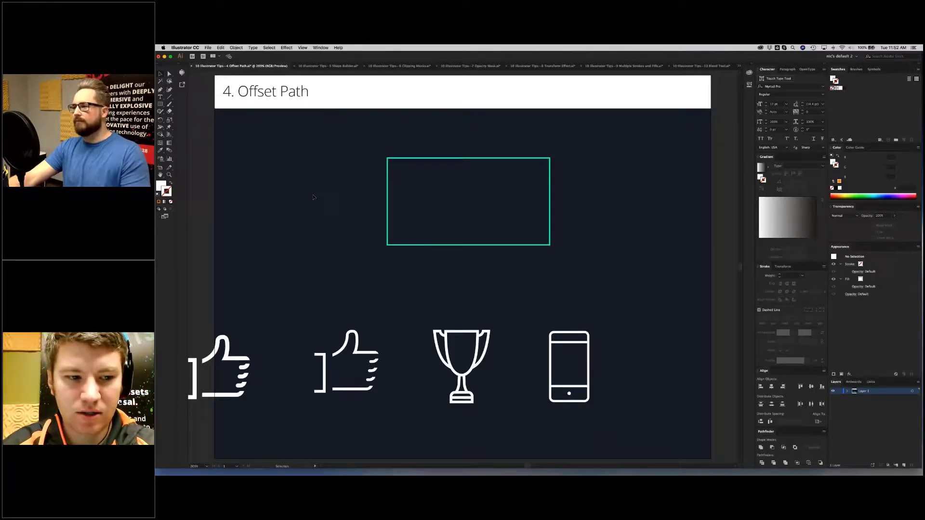
# Step: Bring up the Shape Builder document and switch from it to the Outline View document
pyautogui.click(314, 66)
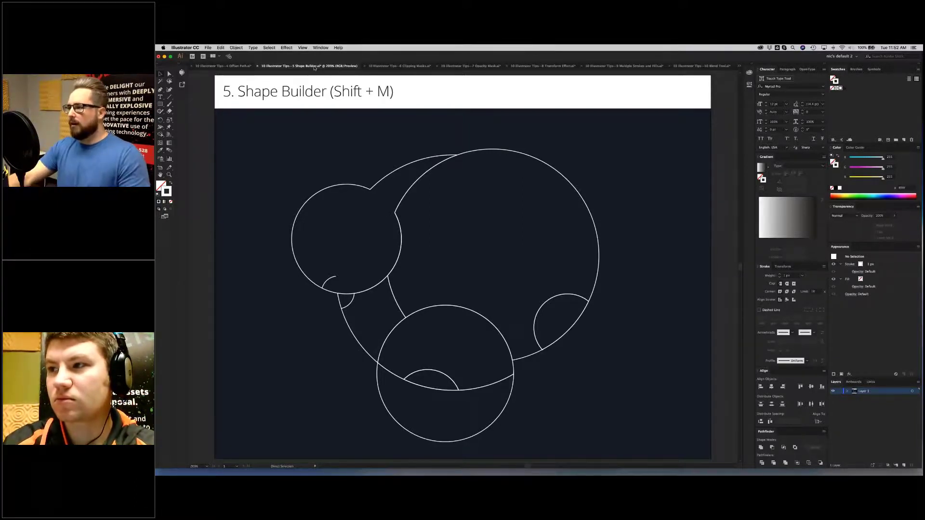
pyautogui.press('v')
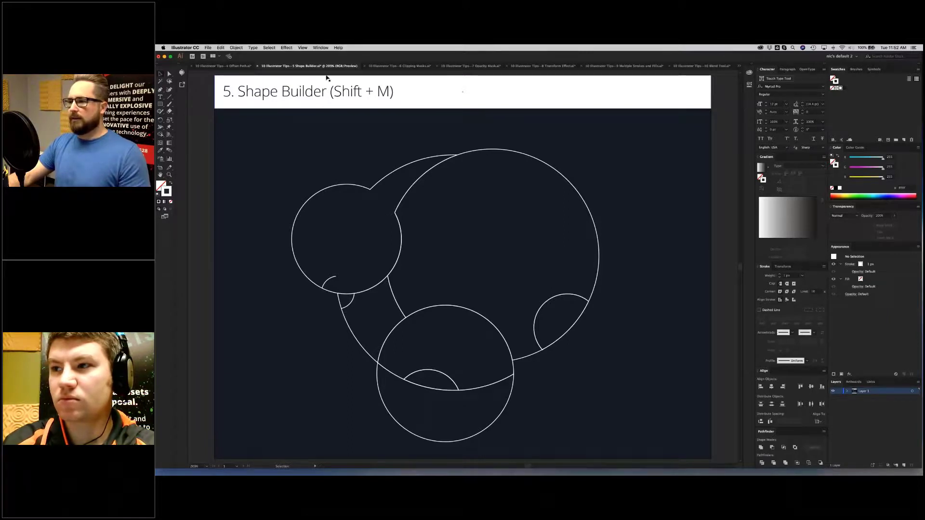
pyautogui.click(739, 67)
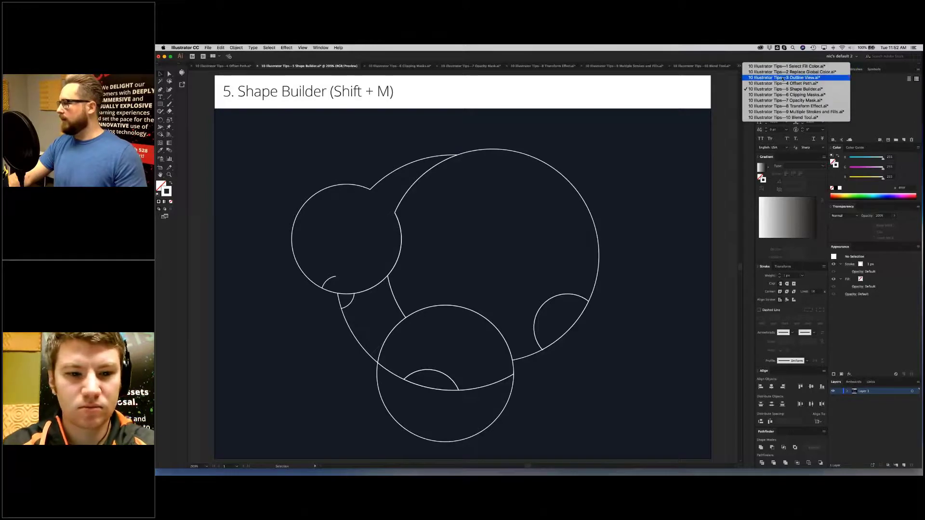
pyautogui.click(475, 188)
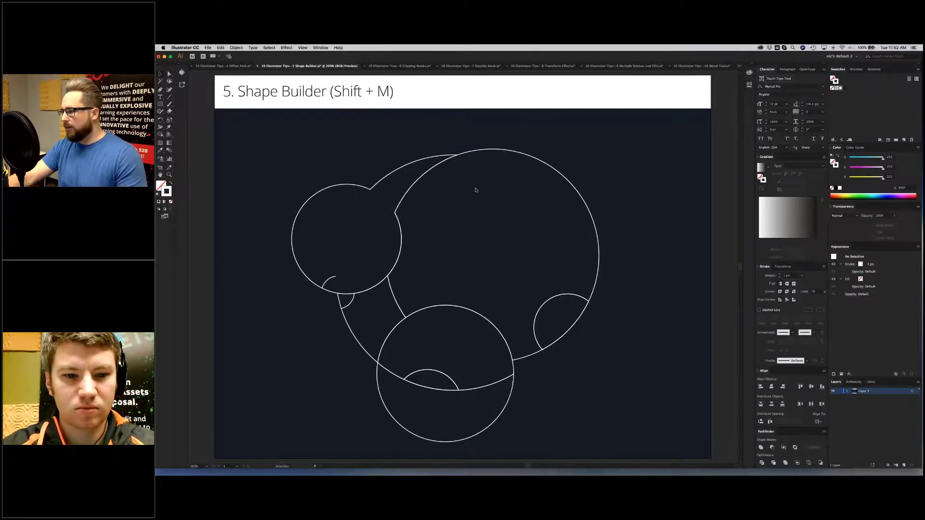
pyautogui.press('super+grave')
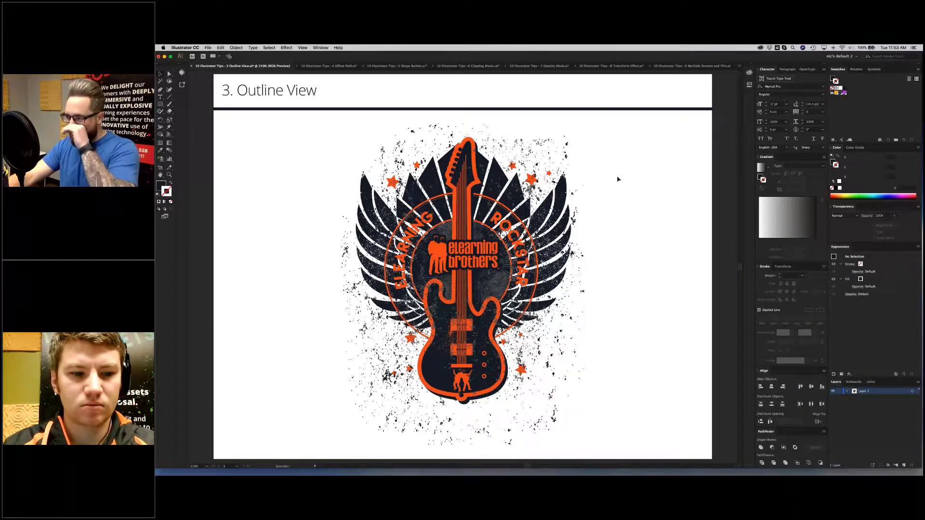
# Step: Select the orange guitar group in the winged artwork, isolate it and leave isolation mode again
pyautogui.press('z')
pyautogui.moveTo(322, 122); pyautogui.dragTo(648, 256)
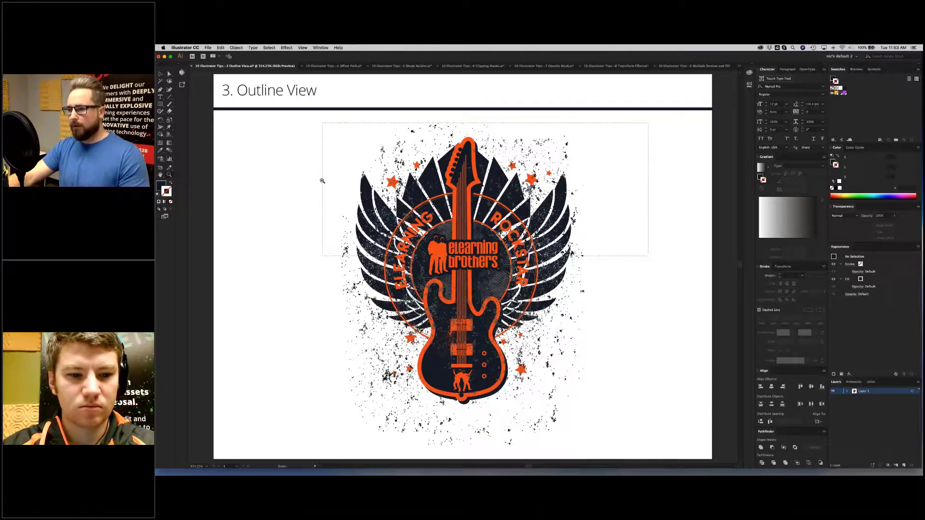
pyautogui.press('v')
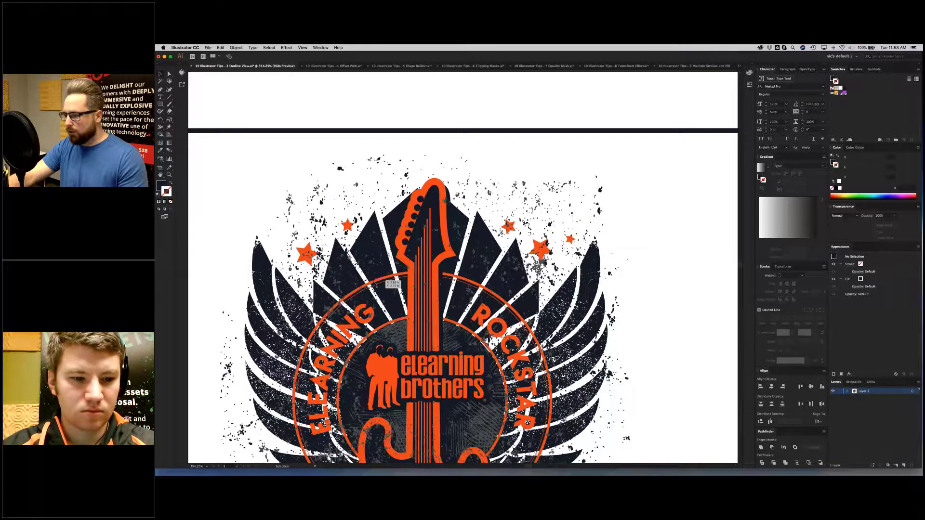
pyautogui.click(416, 260)
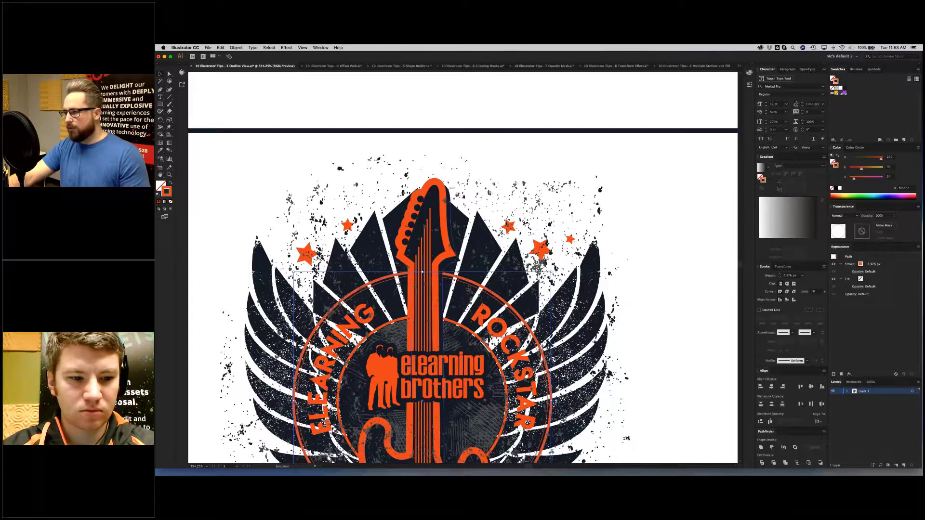
pyautogui.click(435, 182)
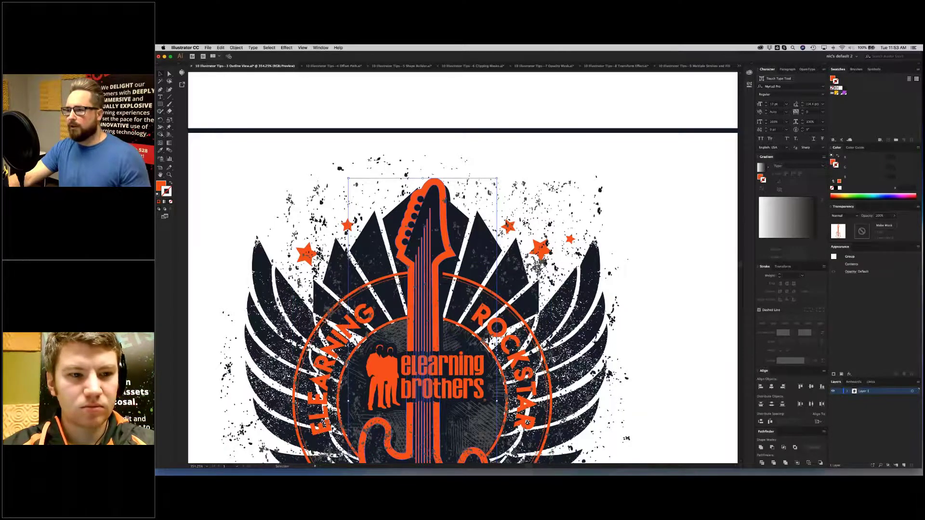
pyautogui.click(236, 48)
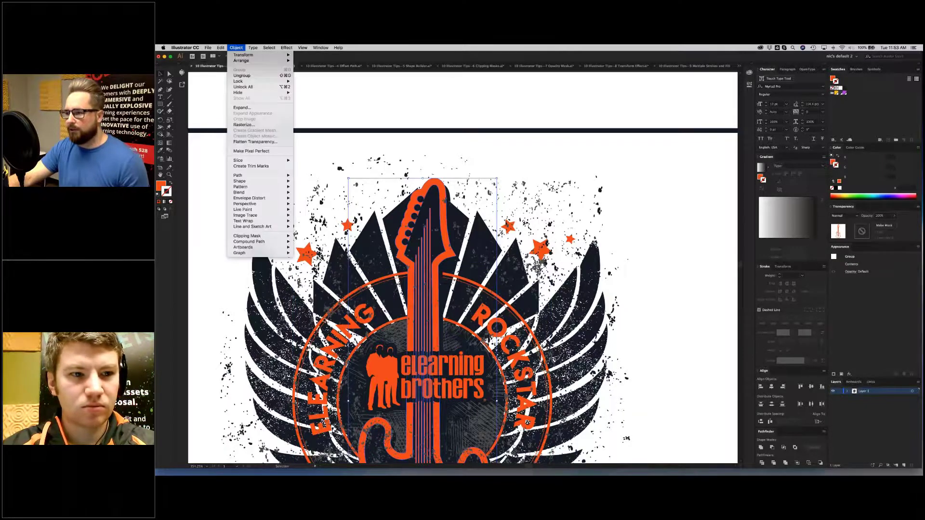
pyautogui.click(236, 108)
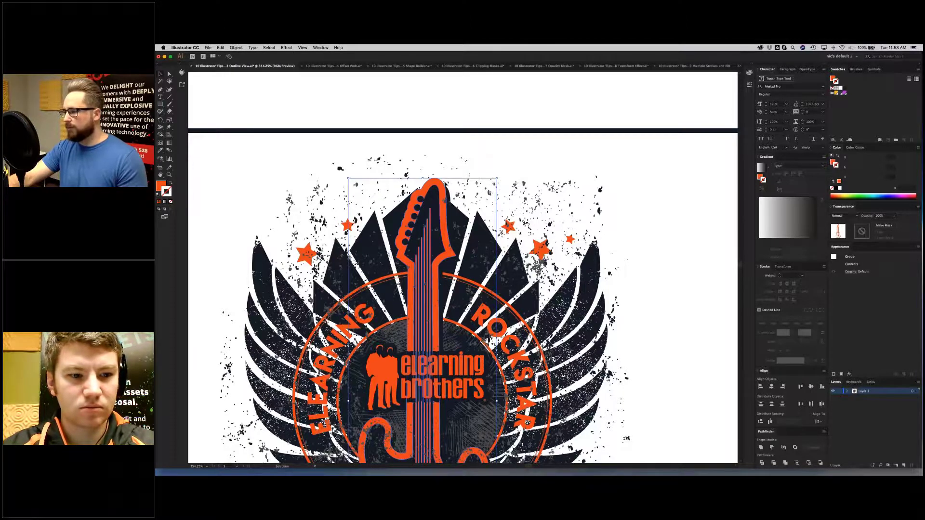
pyautogui.doubleClick(442, 188)
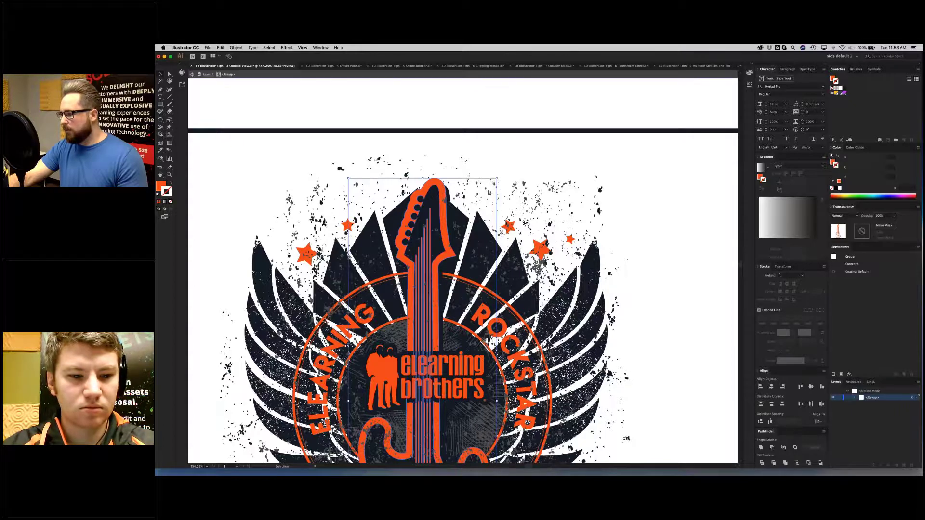
pyautogui.doubleClick(472, 153)
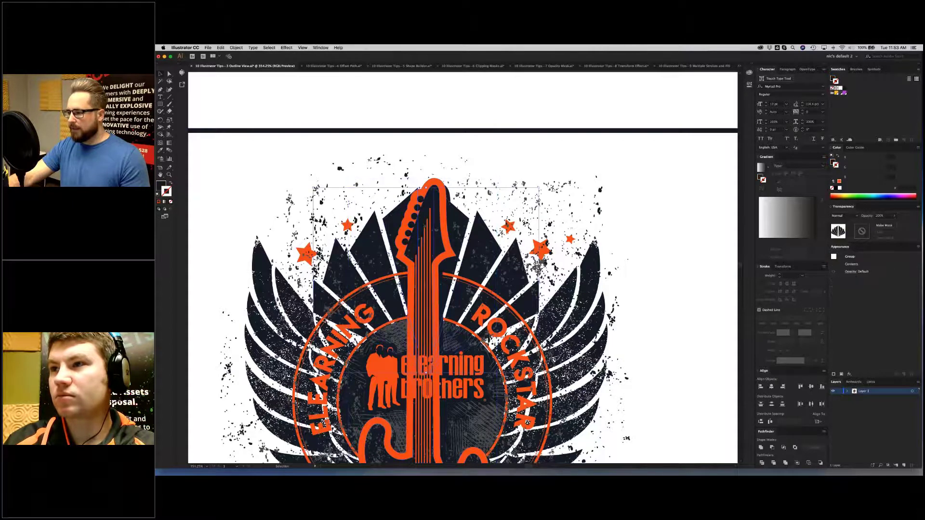
# Step: Select the guitar together with the inner feather group and try removing pieces on both sides of the headstock with Shape Builder
pyautogui.keyDown('shift'); pyautogui.click(371, 248); pyautogui.keyUp('shift')
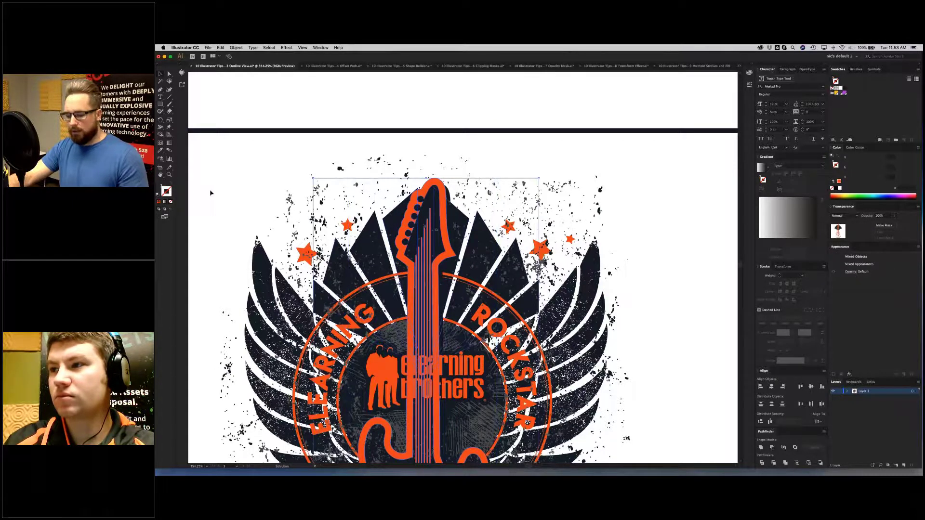
pyautogui.hotkey('shift', 'm')
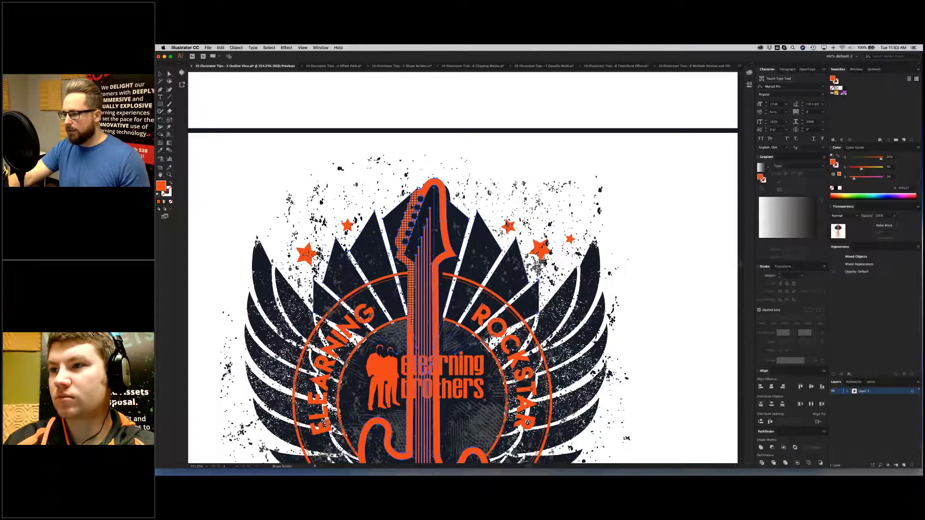
pyautogui.moveTo(395, 220); pyautogui.dragTo(394, 221)
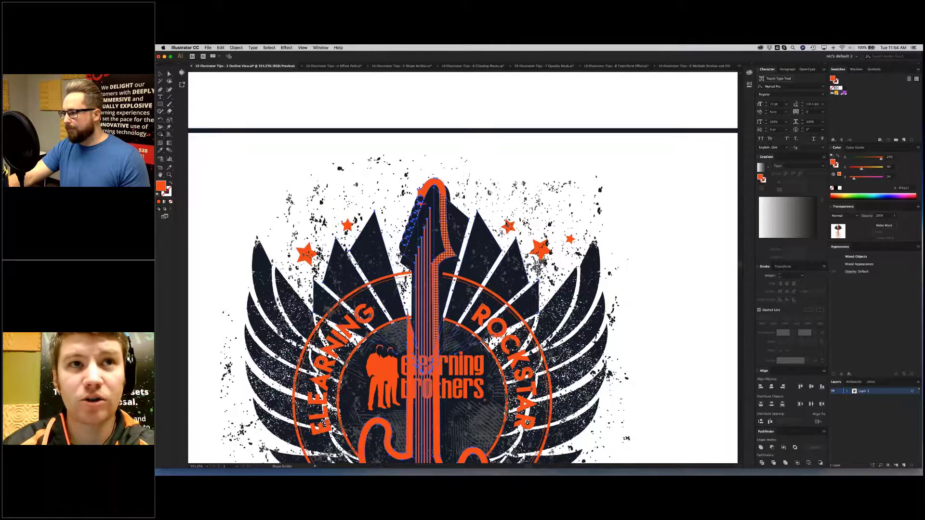
pyautogui.moveTo(449, 216); pyautogui.dragTo(460, 222)
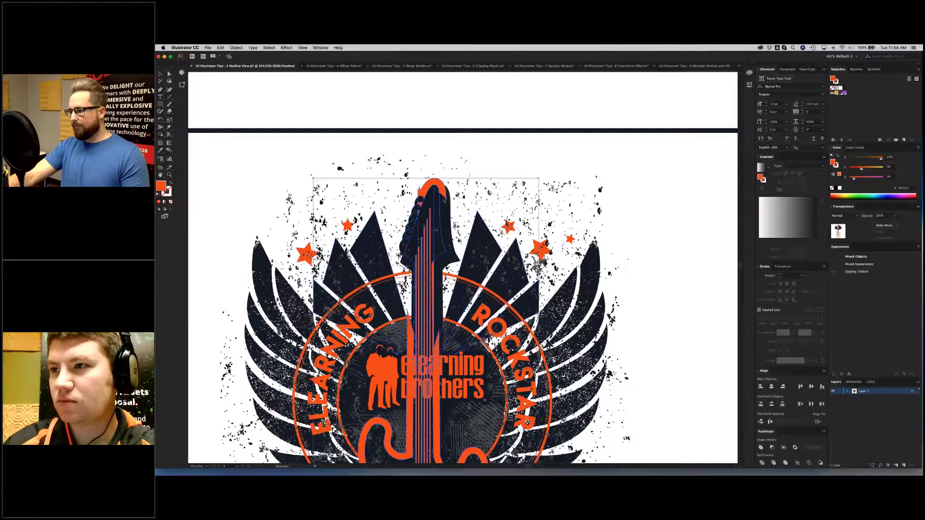
# Step: Undo both Shape Builder changes on the guitar headstock and deselect the artwork
pyautogui.press('super+z')
pyautogui.press('super+z')
pyautogui.press('v')
pyautogui.click(256, 156)
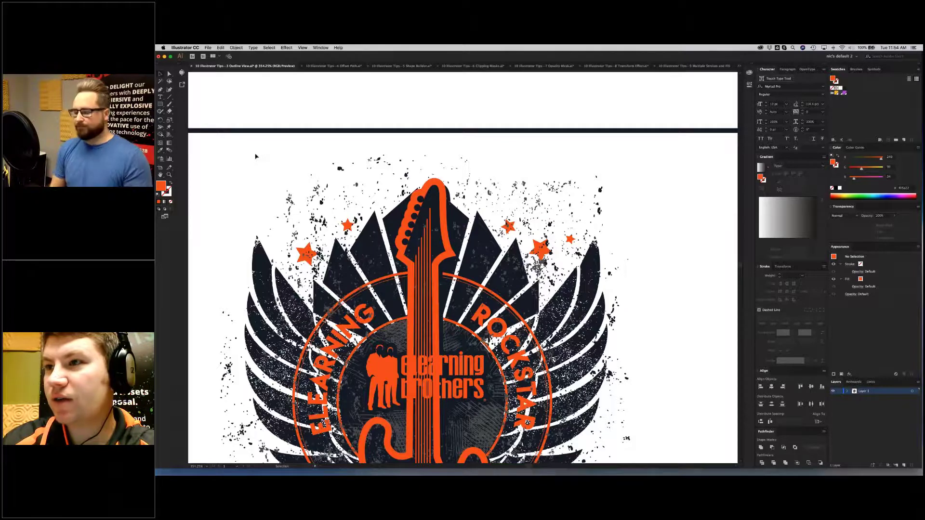
pyautogui.press('a')
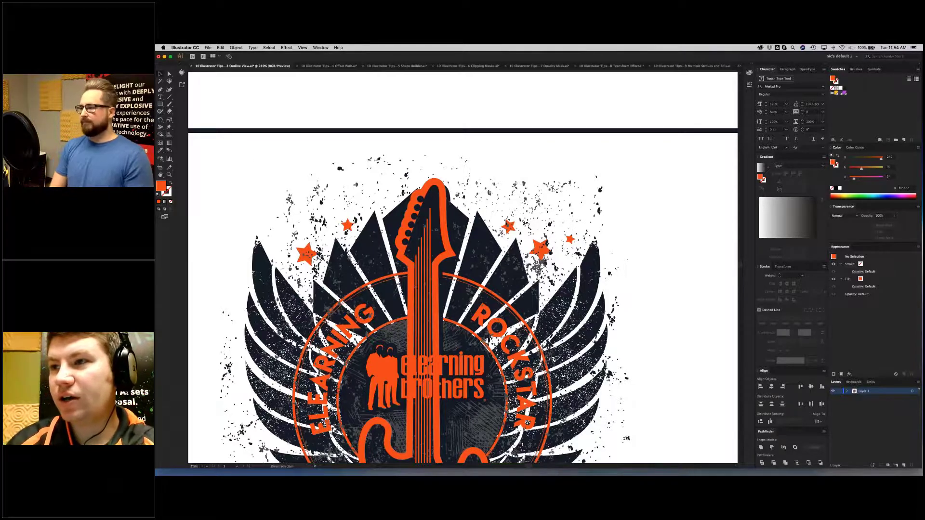
pyautogui.press('super+0')
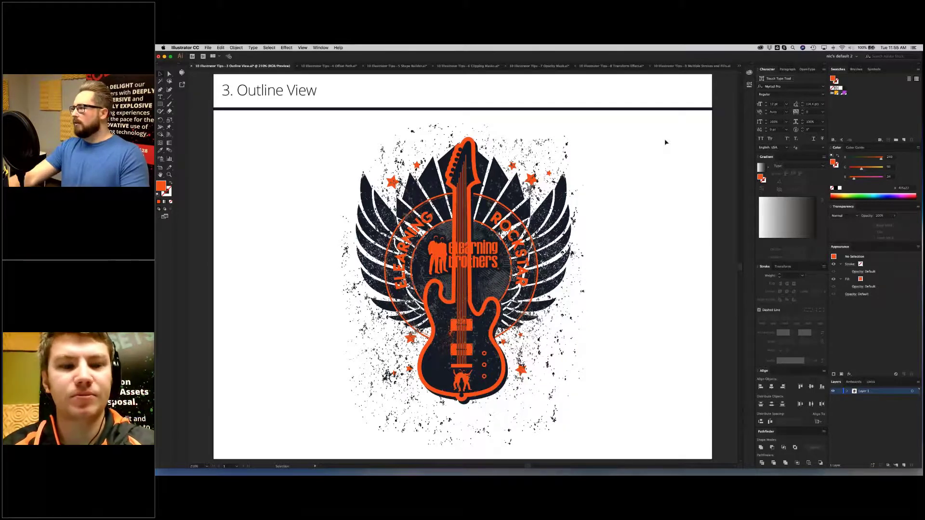
# Step: Switch to the Multiple Strokes and Fills document and move the styled LAYERS word straight up to just below the heading
pyautogui.click(673, 66)
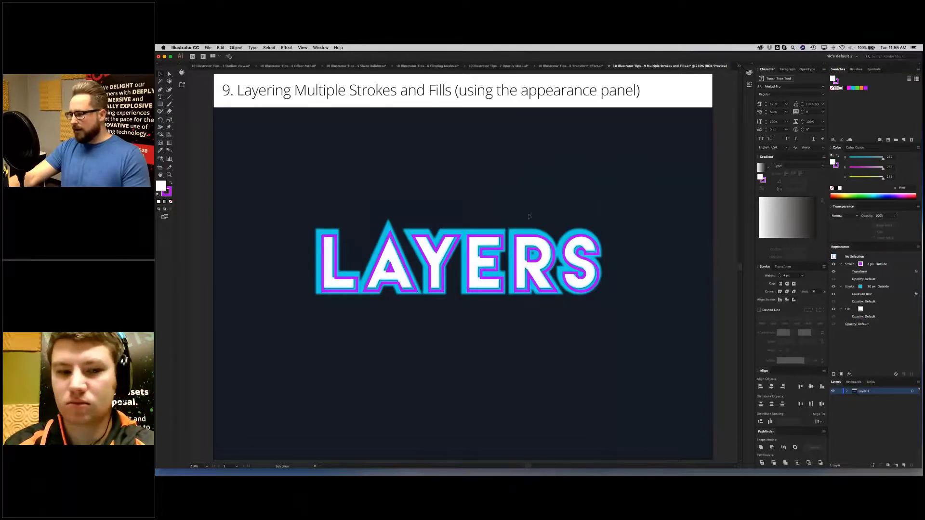
pyautogui.click(470, 261)
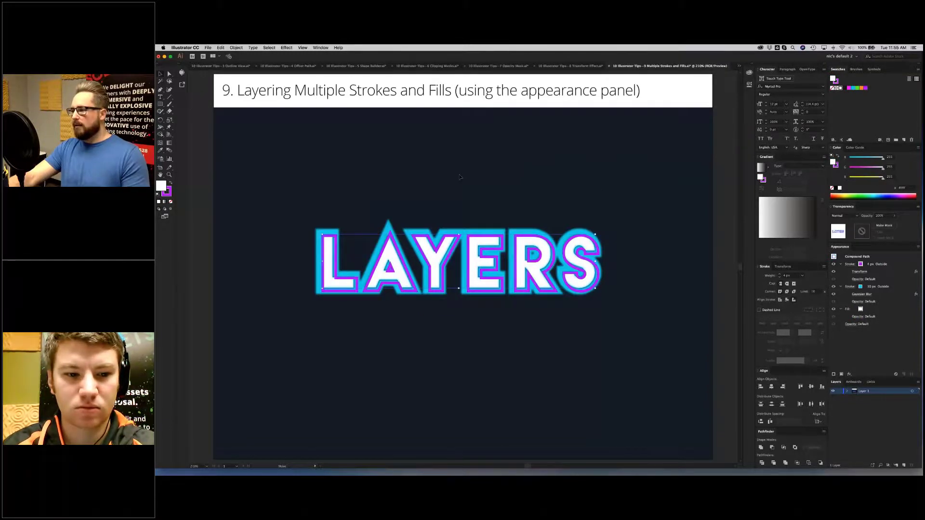
pyautogui.moveTo(482, 266); pyautogui.dragTo(479, 178)
pyautogui.click(465, 278)
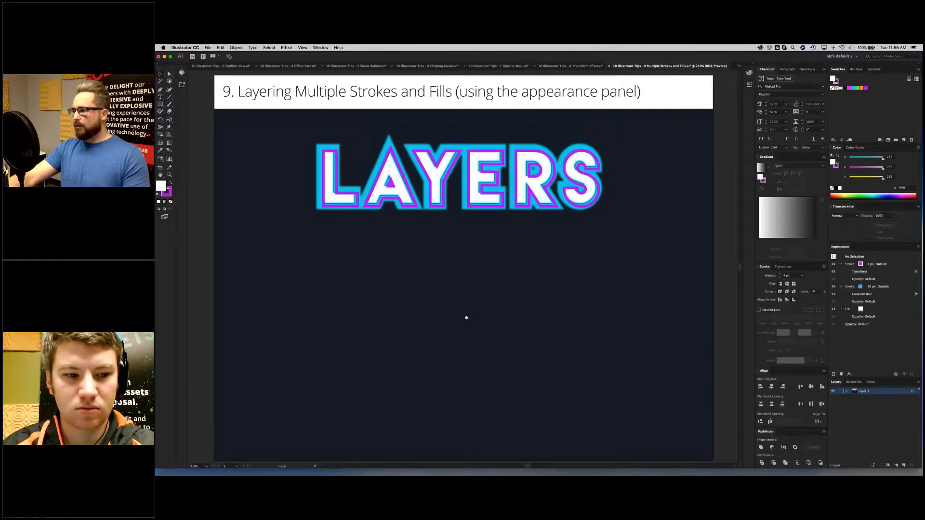
# Step: Move the plain white LAYERS text from above the artboard to below the styled word and convert it to outlines
pyautogui.scroll(3, 485, 96)
pyautogui.click(484, 95)
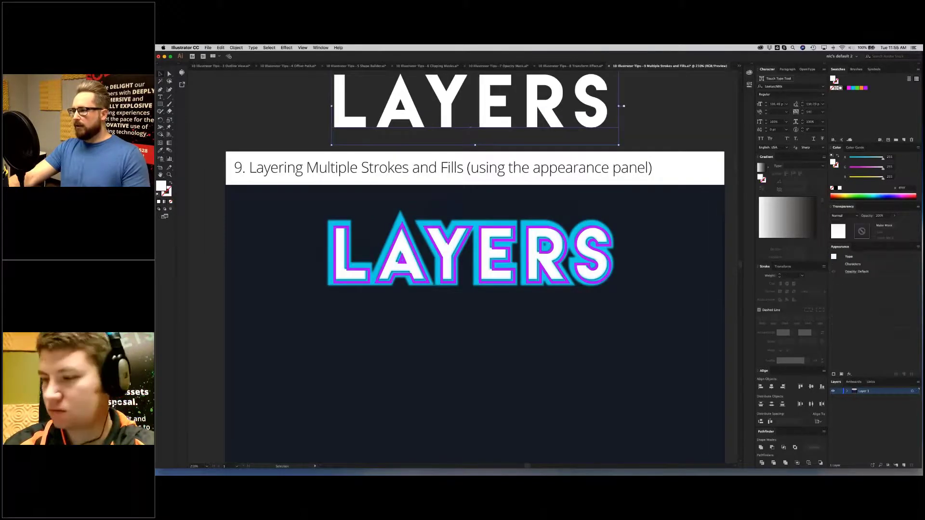
pyautogui.moveTo(484, 96); pyautogui.dragTo(519, 369)
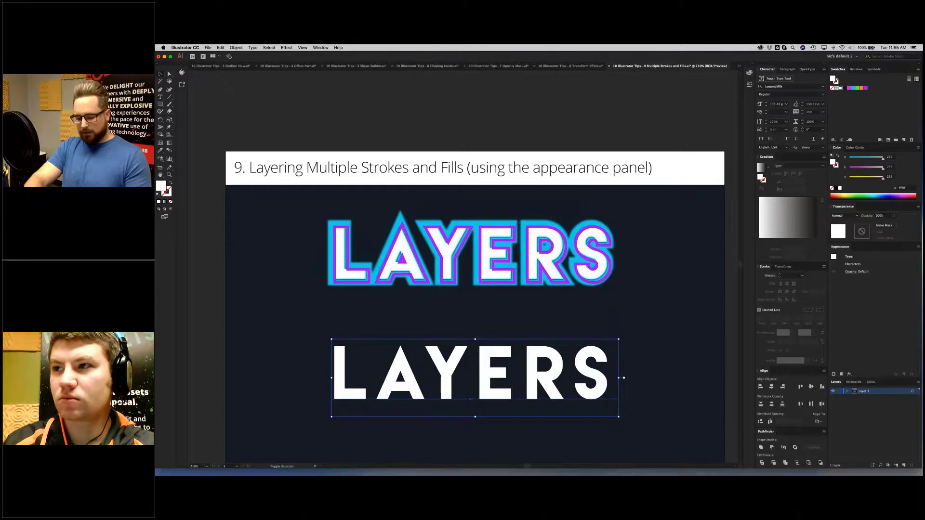
pyautogui.press('super+shift+o')
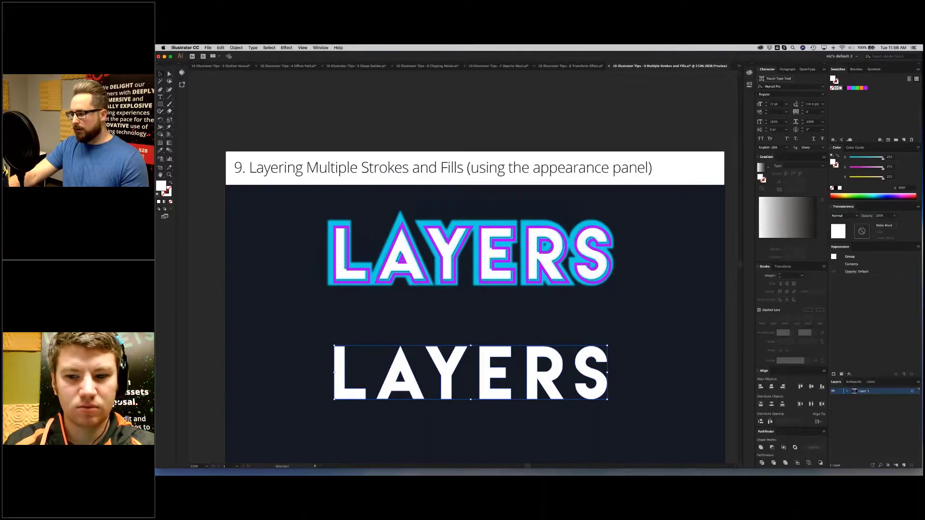
pyautogui.press('shift+super+a')
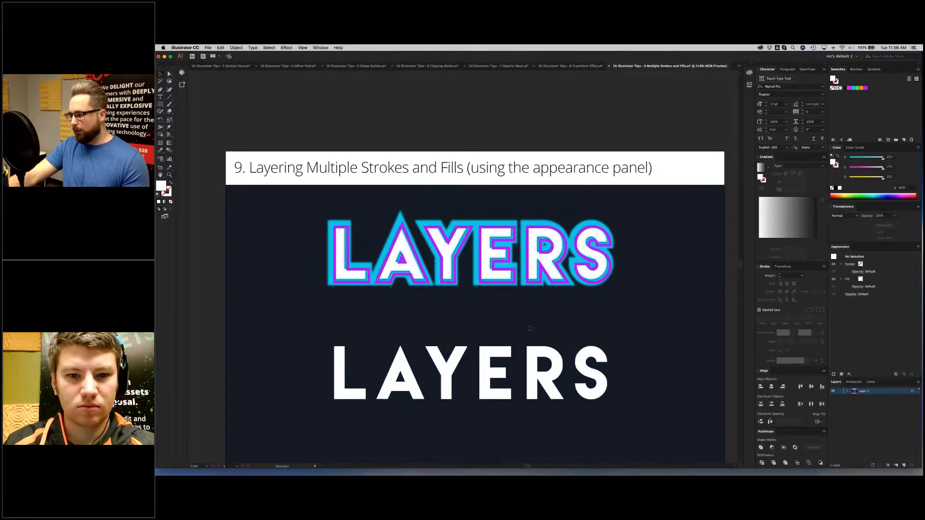
# Step: Isolate the outlined white LAYERS group and shift the A and the Y left to tighten the letter spacing
pyautogui.click(494, 371)
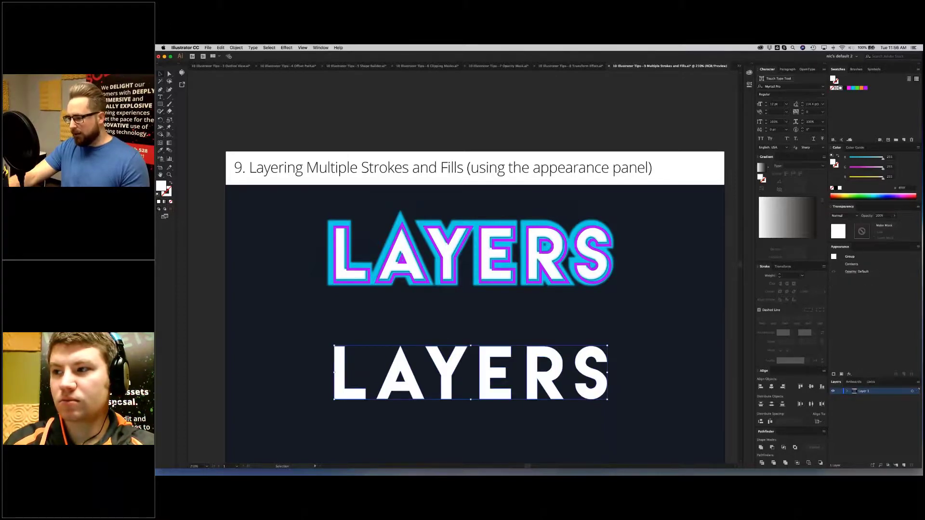
pyautogui.doubleClick(395, 367)
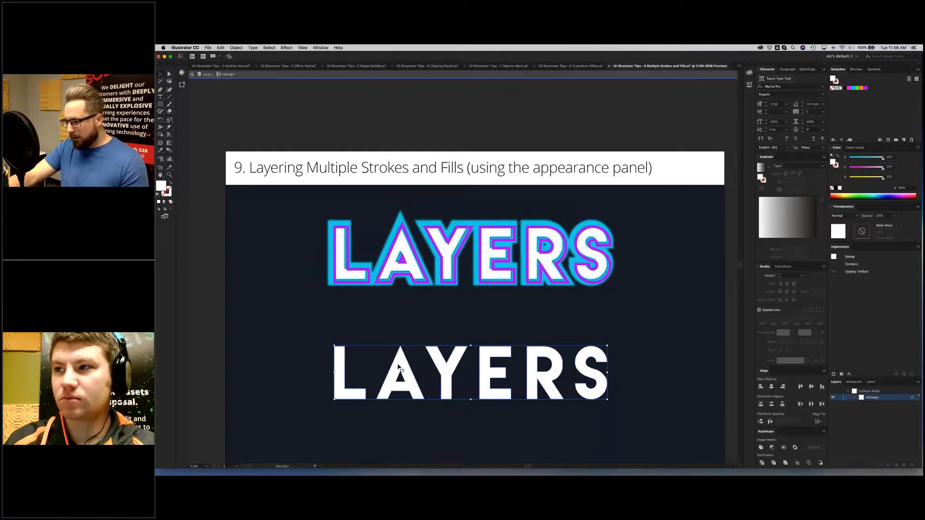
pyautogui.click(384, 362)
pyautogui.moveTo(385, 363); pyautogui.dragTo(368, 363)
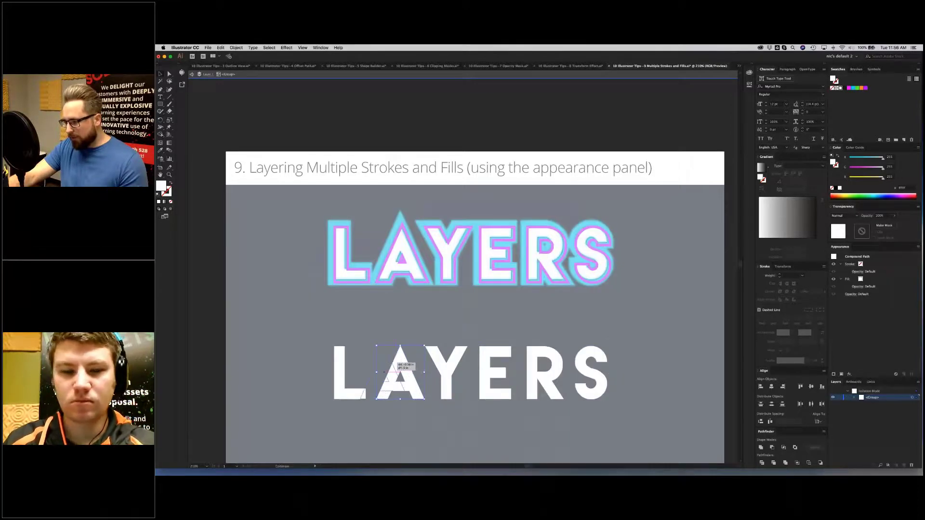
pyautogui.moveTo(436, 361); pyautogui.dragTo(414, 361)
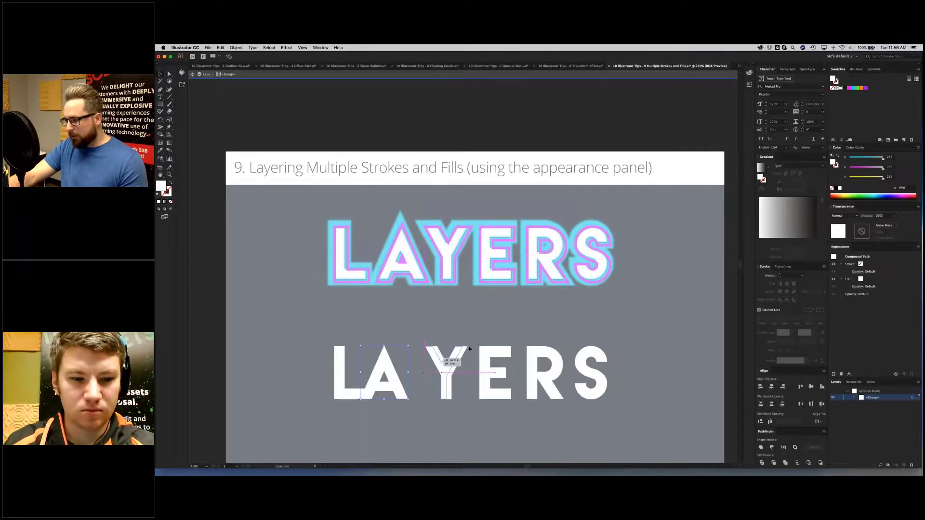
# Step: Select the letters E, R and S together and shift them left to close the gap after the Y
pyautogui.click(481, 334)
pyautogui.click(484, 376)
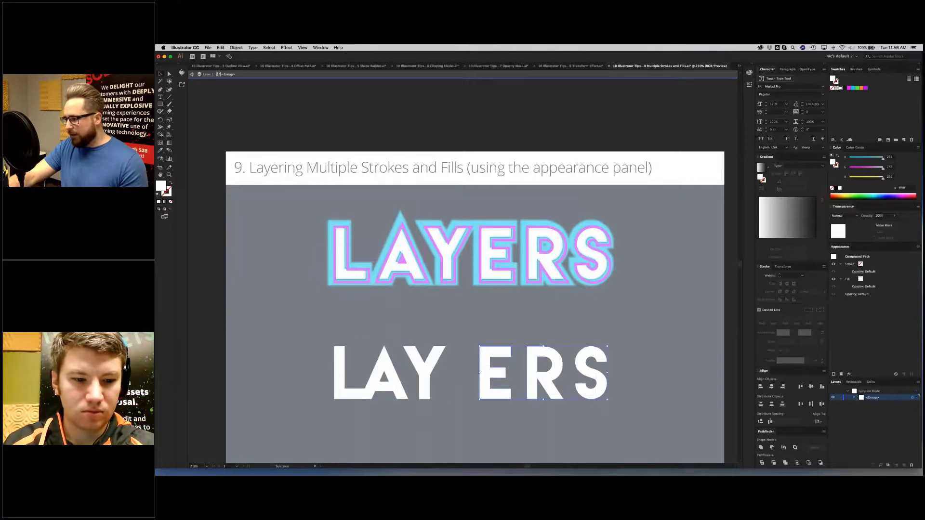
pyautogui.moveTo(485, 362); pyautogui.dragTo(456, 362)
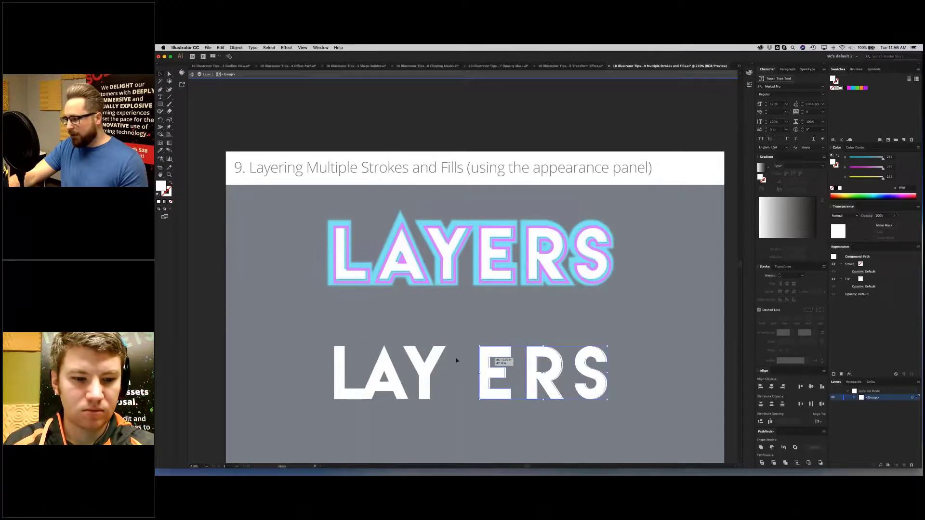
pyautogui.click(387, 327)
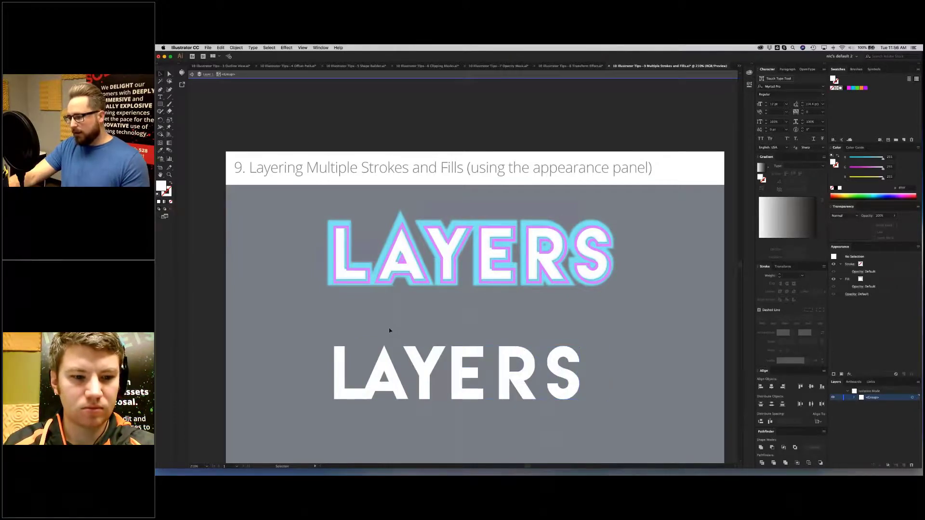
# Step: Move the E alone further left until it overlaps the Y, and leave the group's isolation mode
pyautogui.click(384, 359)
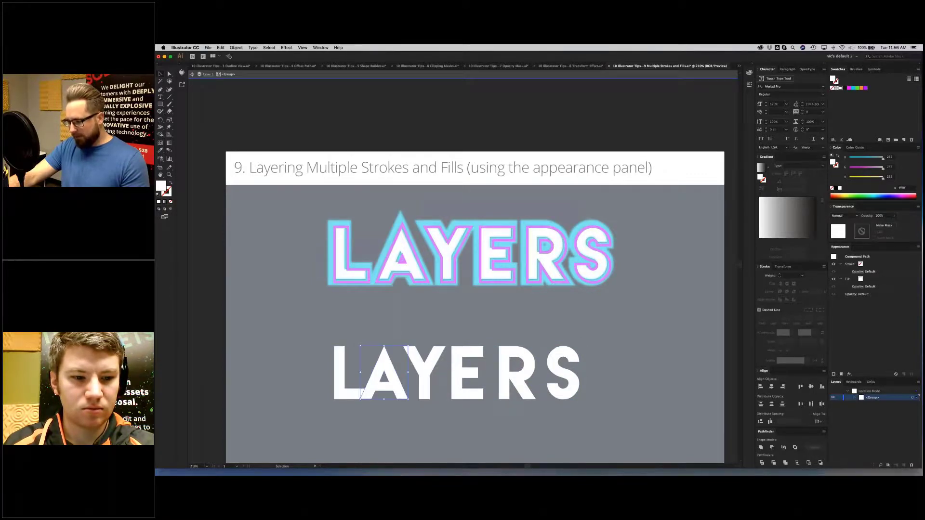
pyautogui.moveTo(464, 355); pyautogui.dragTo(453, 355)
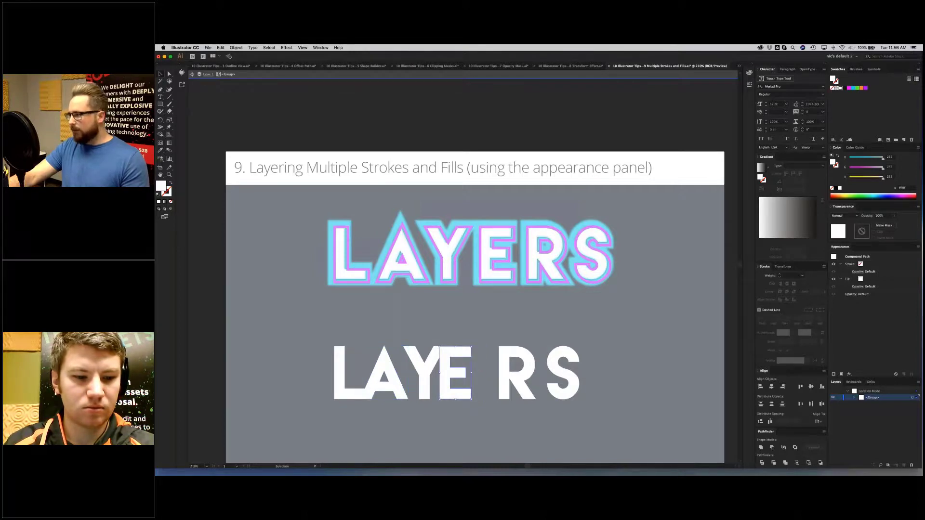
pyautogui.rightClick(454, 327)
pyautogui.click(418, 328)
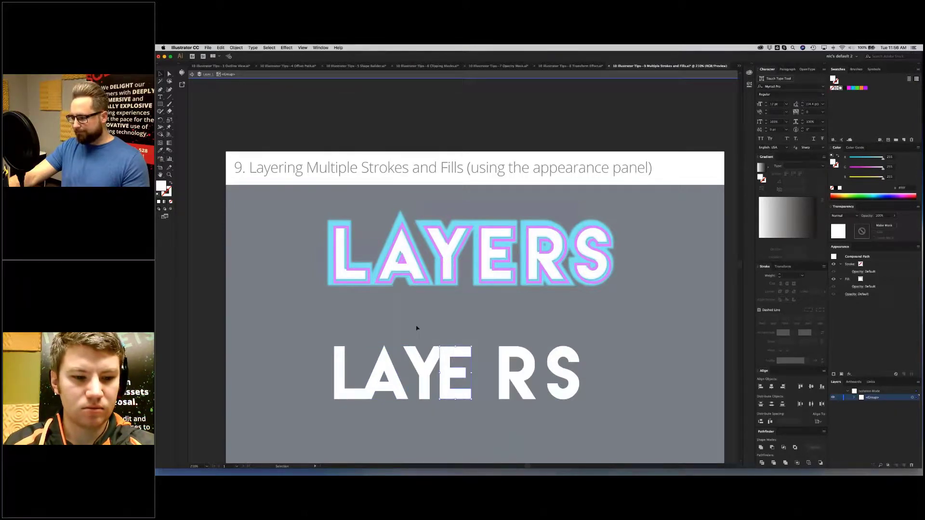
pyautogui.doubleClick(398, 328)
# Step: Select the whole plain lettering group and make it a single compound path
pyautogui.click(417, 366)
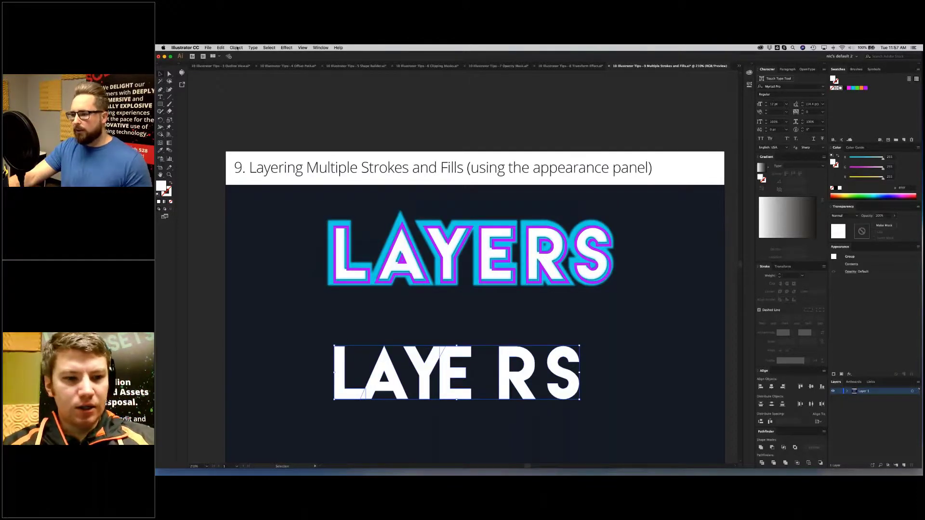
pyautogui.click(236, 48)
pyautogui.moveTo(268, 241)
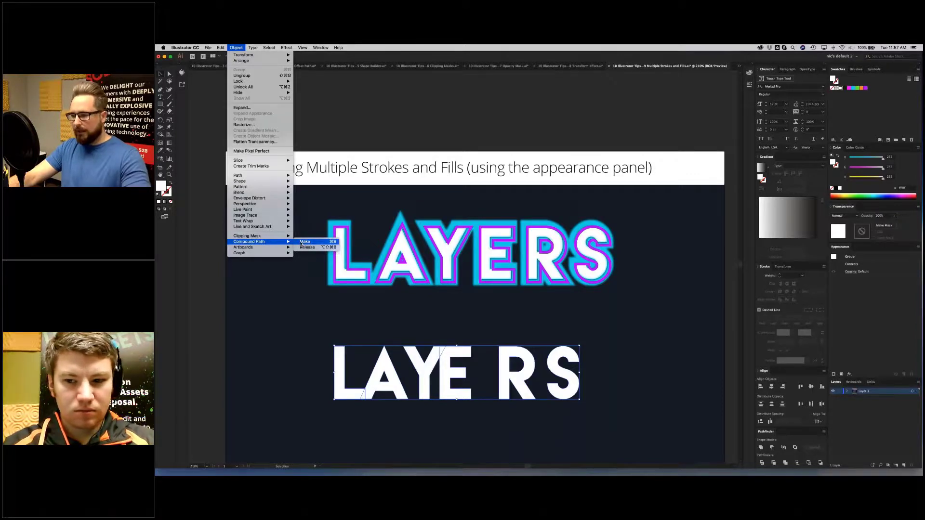
pyautogui.click(304, 242)
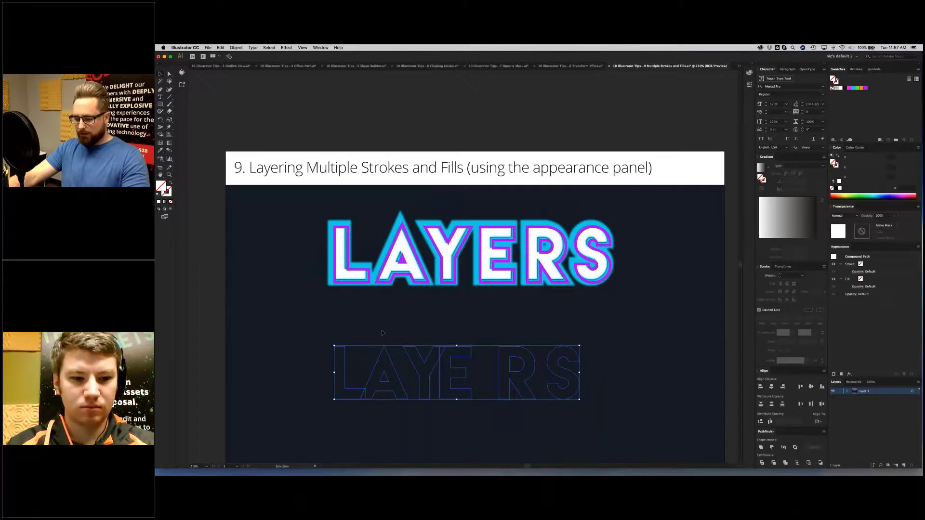
# Step: Fill the compound-path lettering with the white swatch and deselect it
pyautogui.click(383, 333)
pyautogui.click(375, 365)
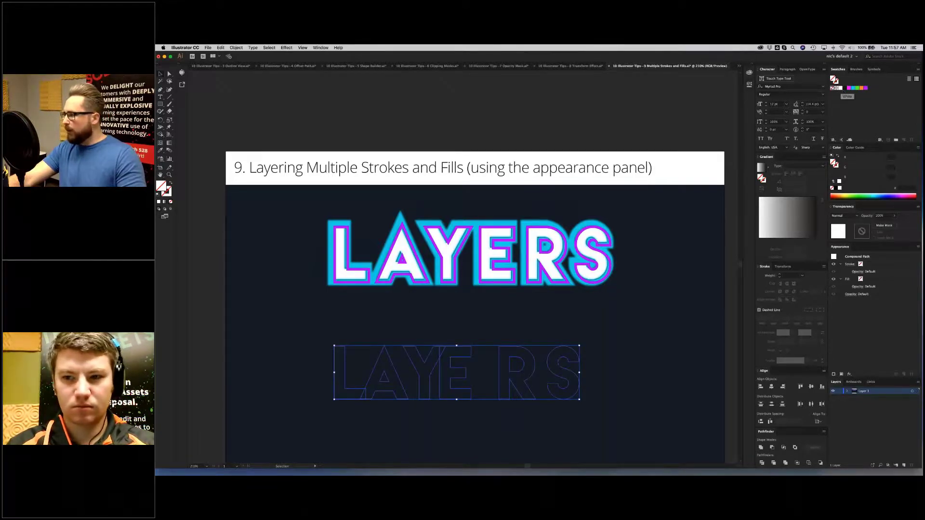
pyautogui.click(842, 88)
pyautogui.click(394, 331)
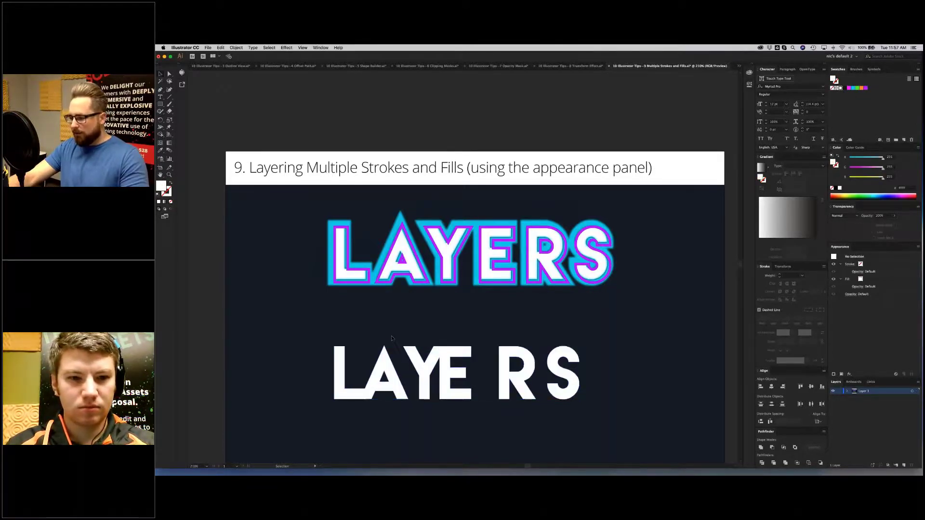
# Step: Examine the compound lettering's anchor points with the Direct Selection tool and deselect it
pyautogui.press('a')
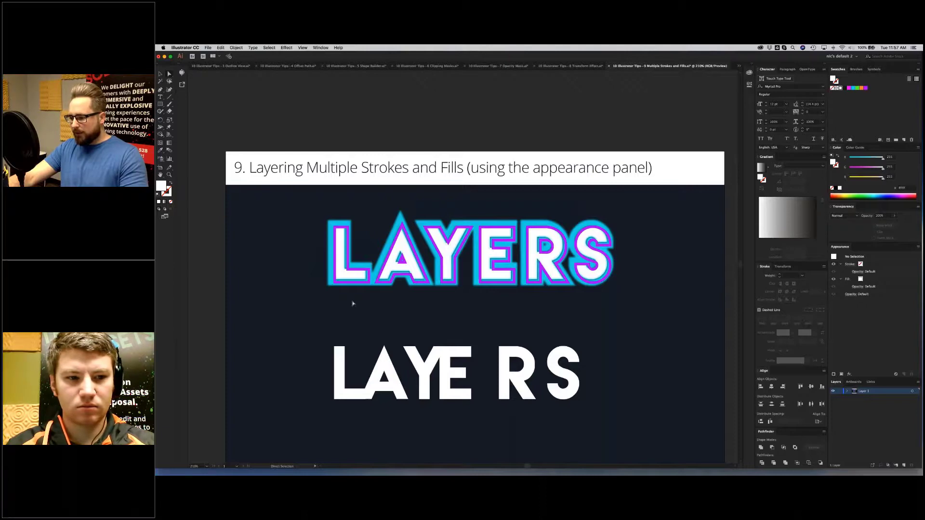
pyautogui.click(383, 362)
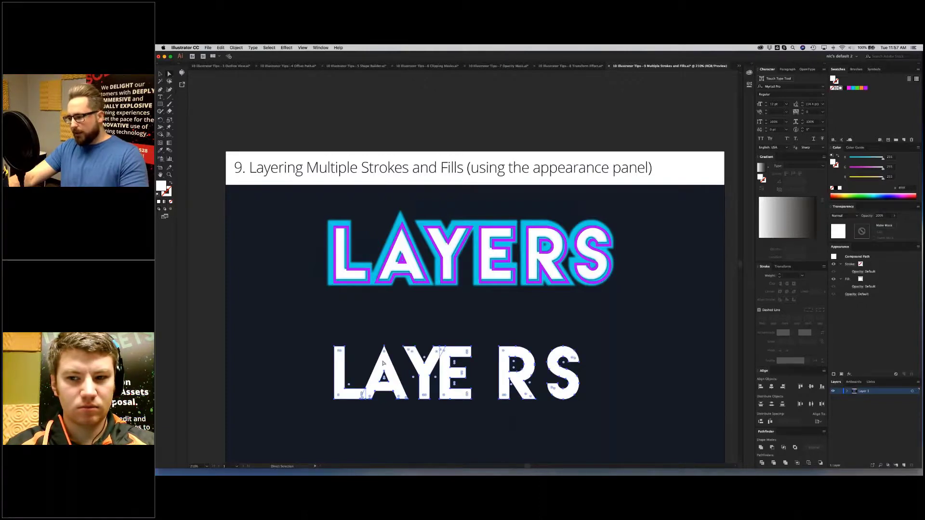
pyautogui.click(346, 325)
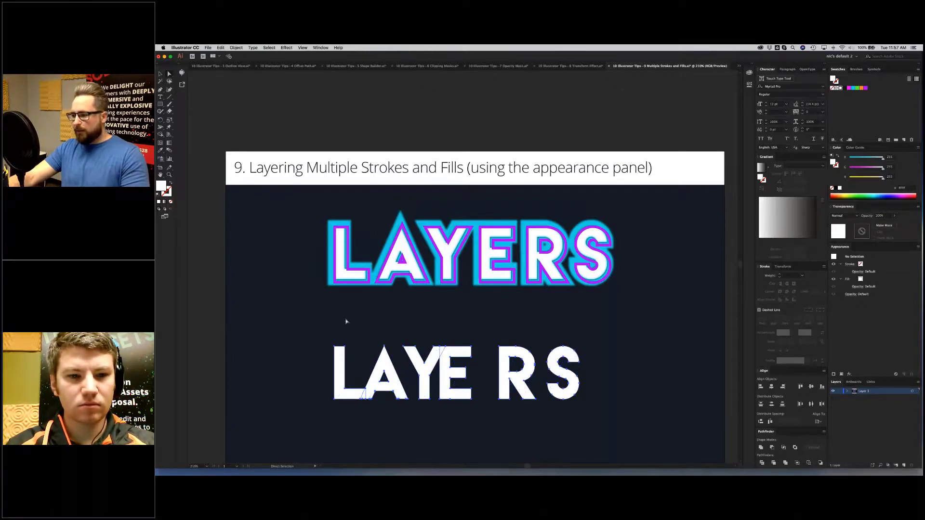
pyautogui.click(339, 364)
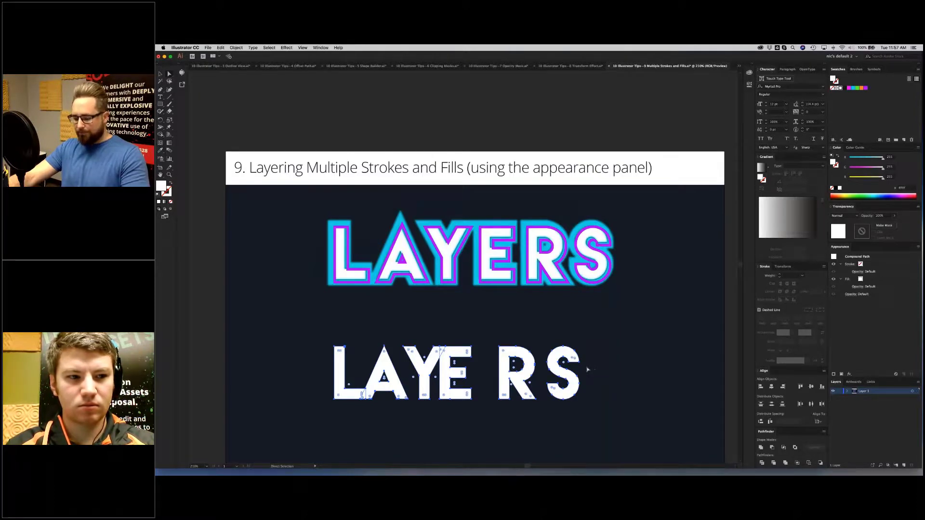
pyautogui.click(366, 299)
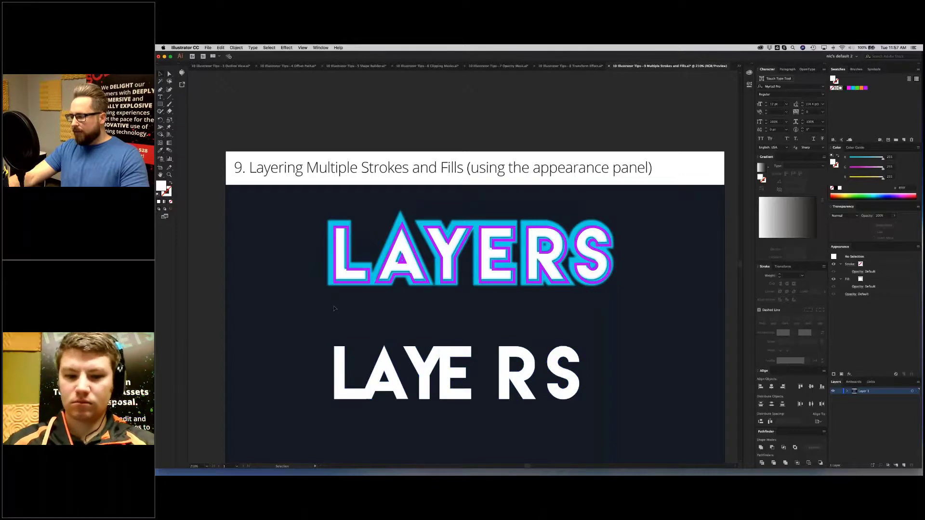
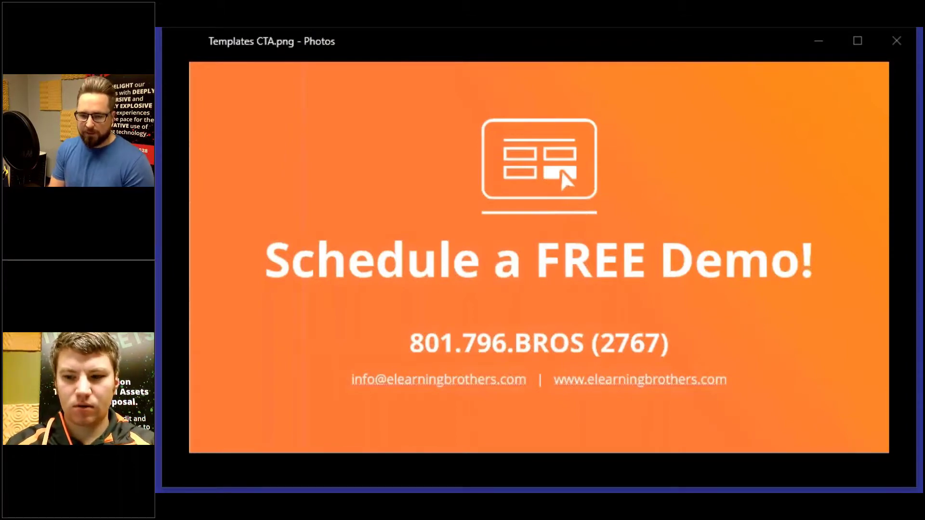
pyautogui.hotkey('alt', 'Tab')
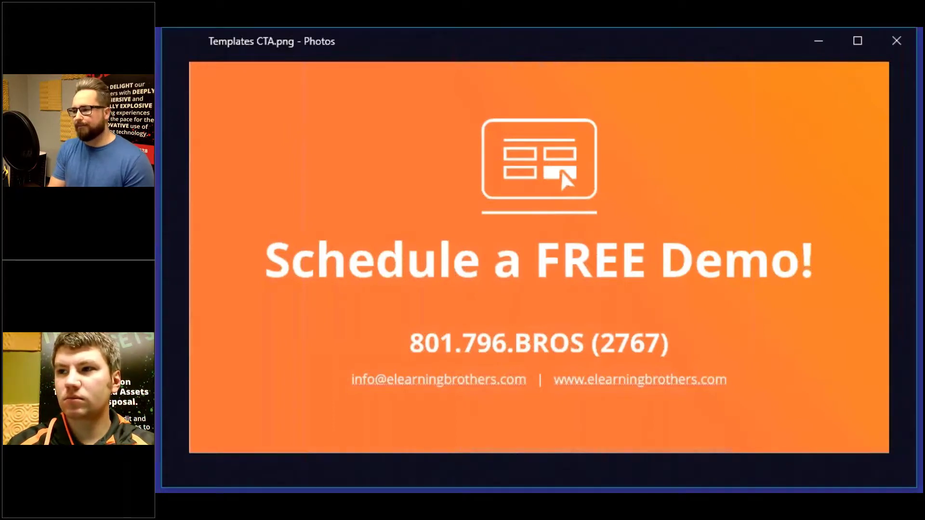